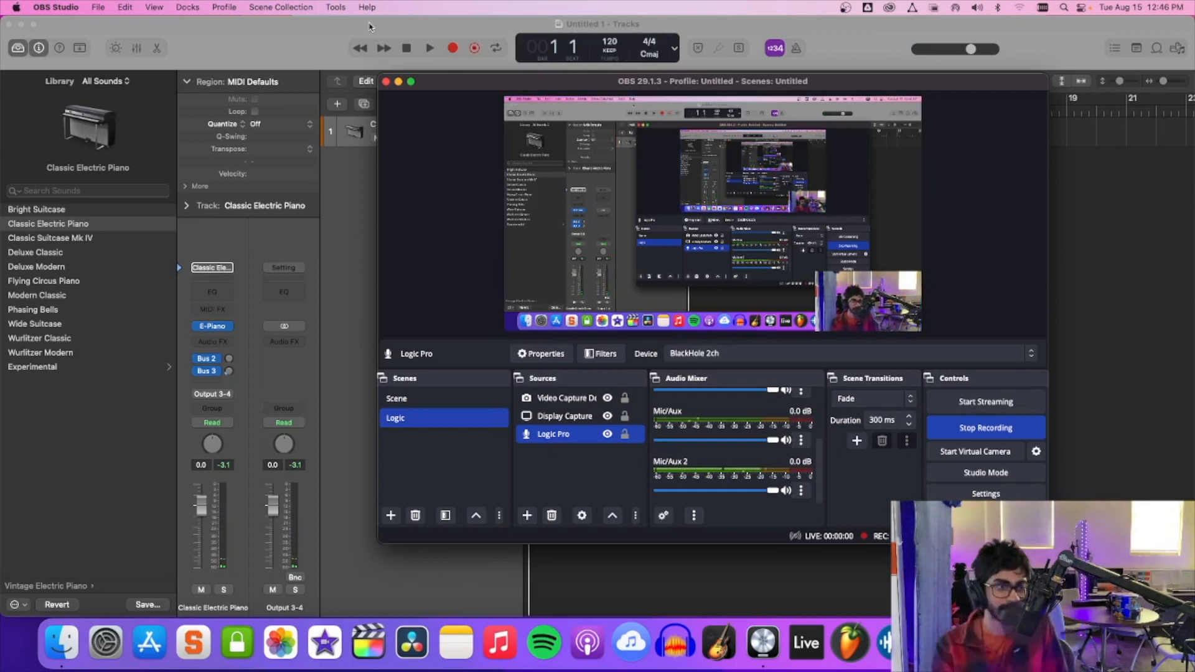
Hide the screen recorder window and set the project's cycle range from bar 1 to bar 45.
click(399, 82)
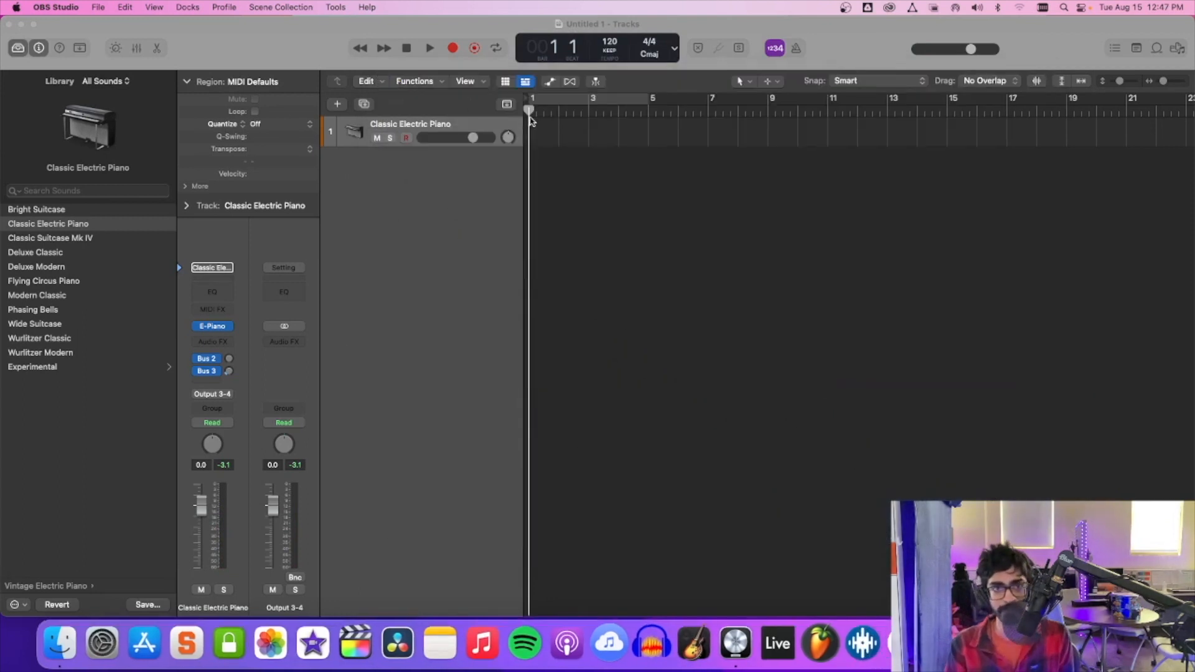
drag(1166, 85, 1162, 87)
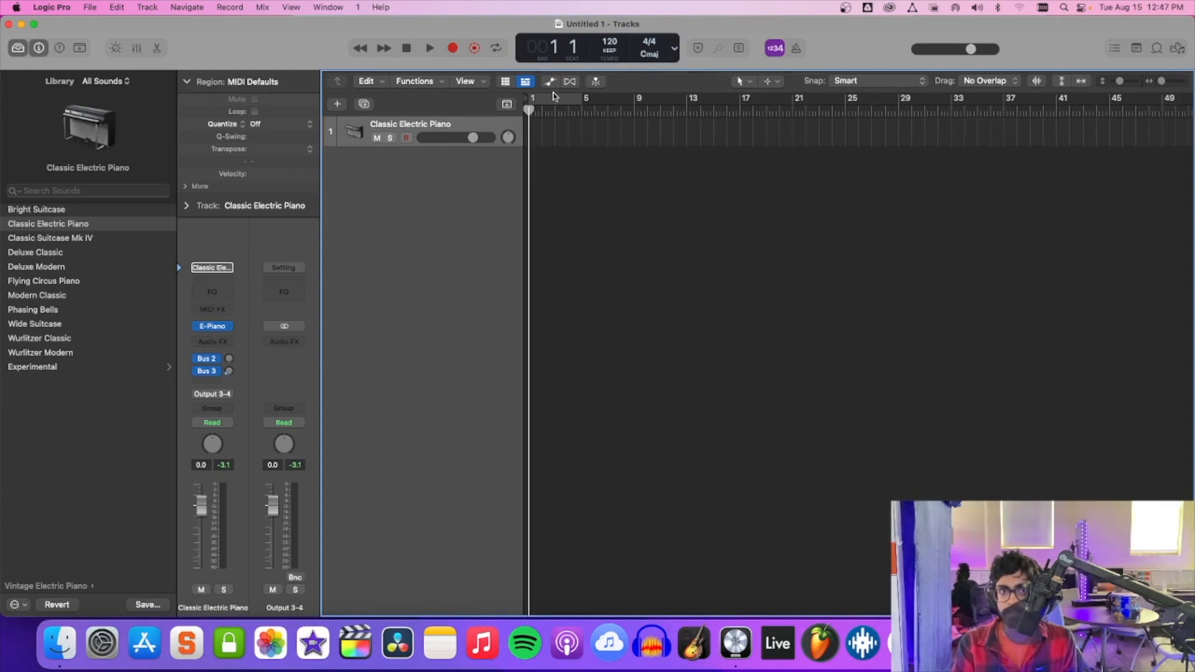
drag(580, 102, 1106, 107)
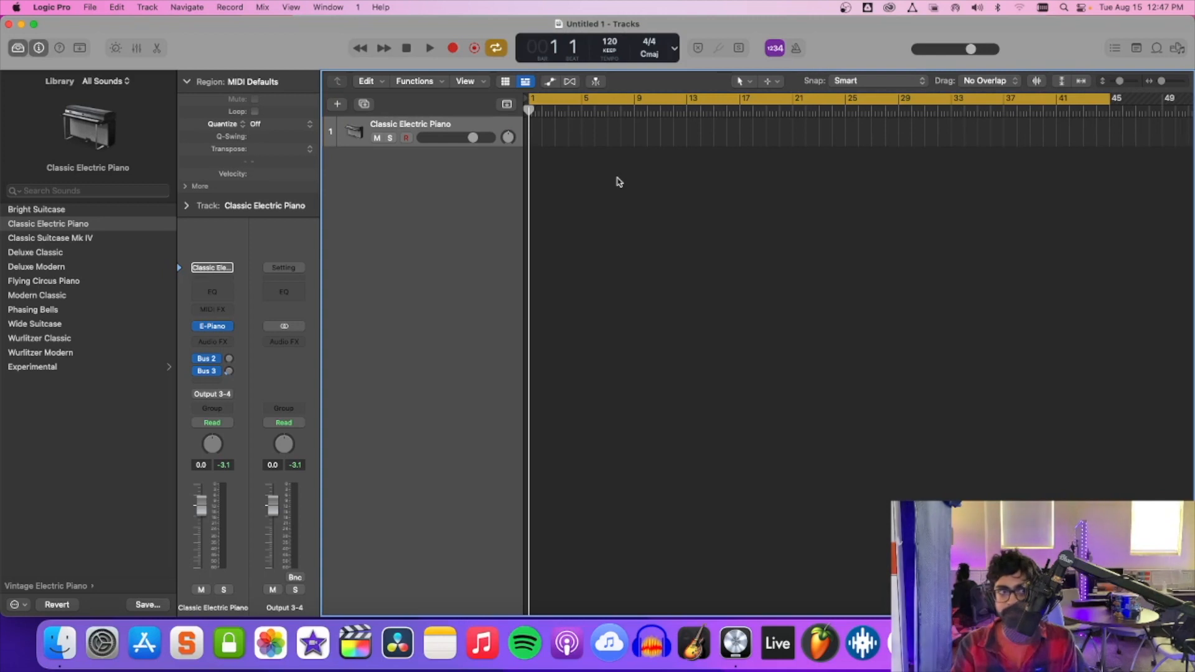
Add a new Drummer track below the Classic Electric Piano track.
right_click(387, 163)
click(367, 179)
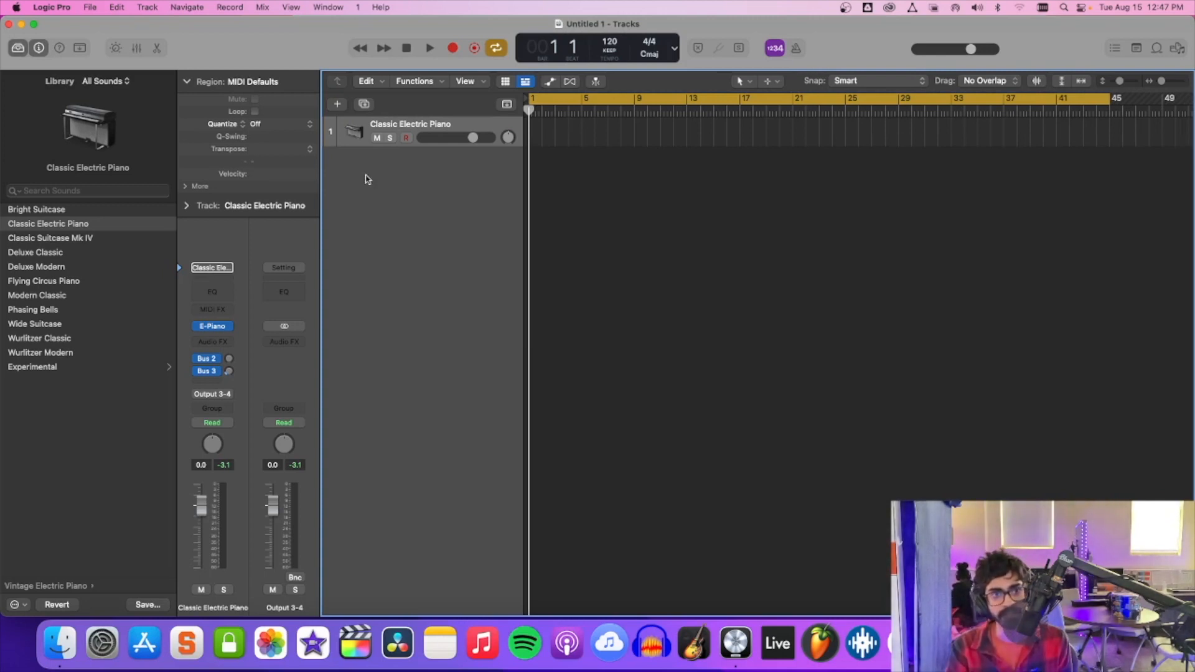
right_click(366, 179)
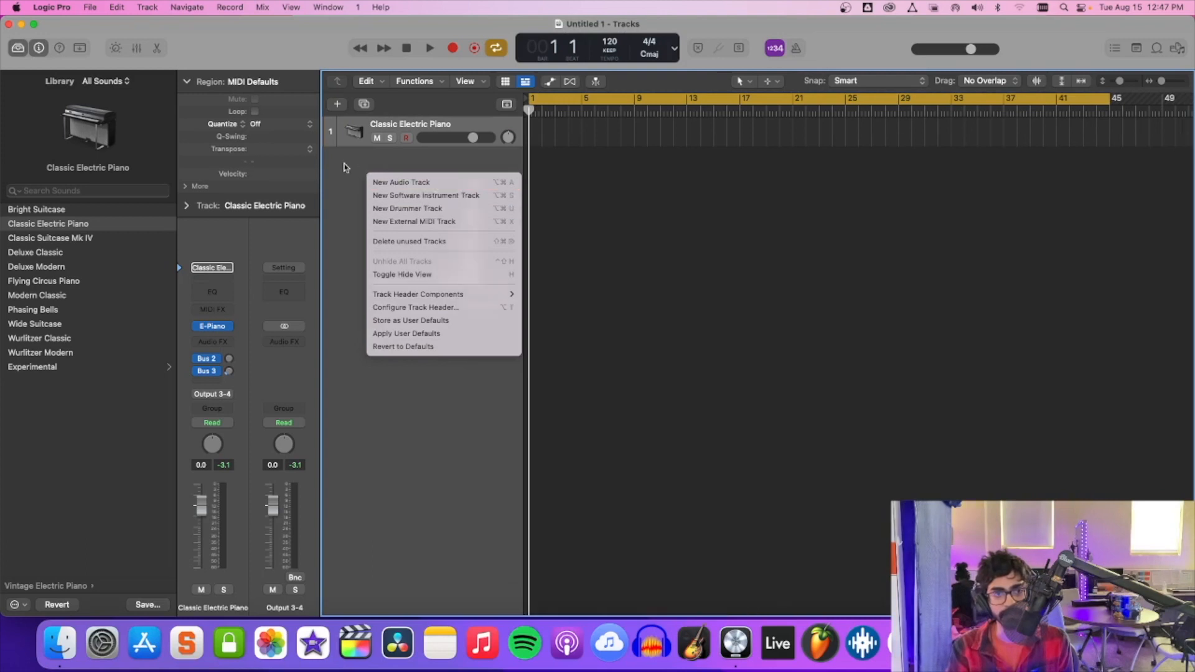
click(344, 167)
right_click(352, 160)
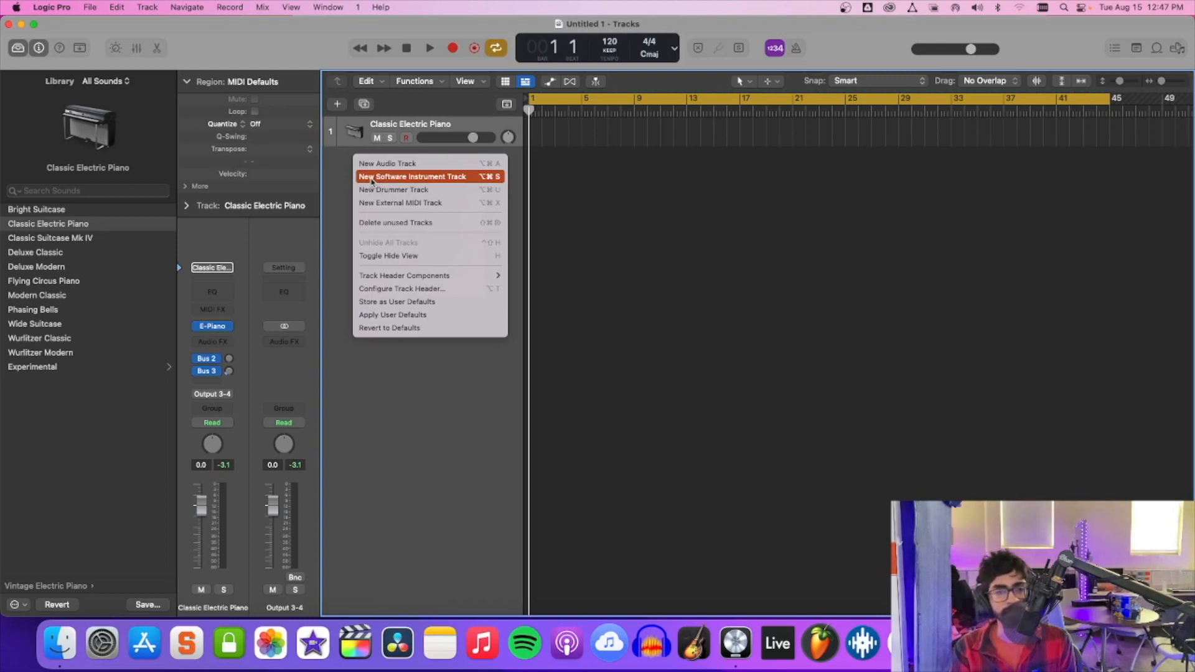
click(425, 193)
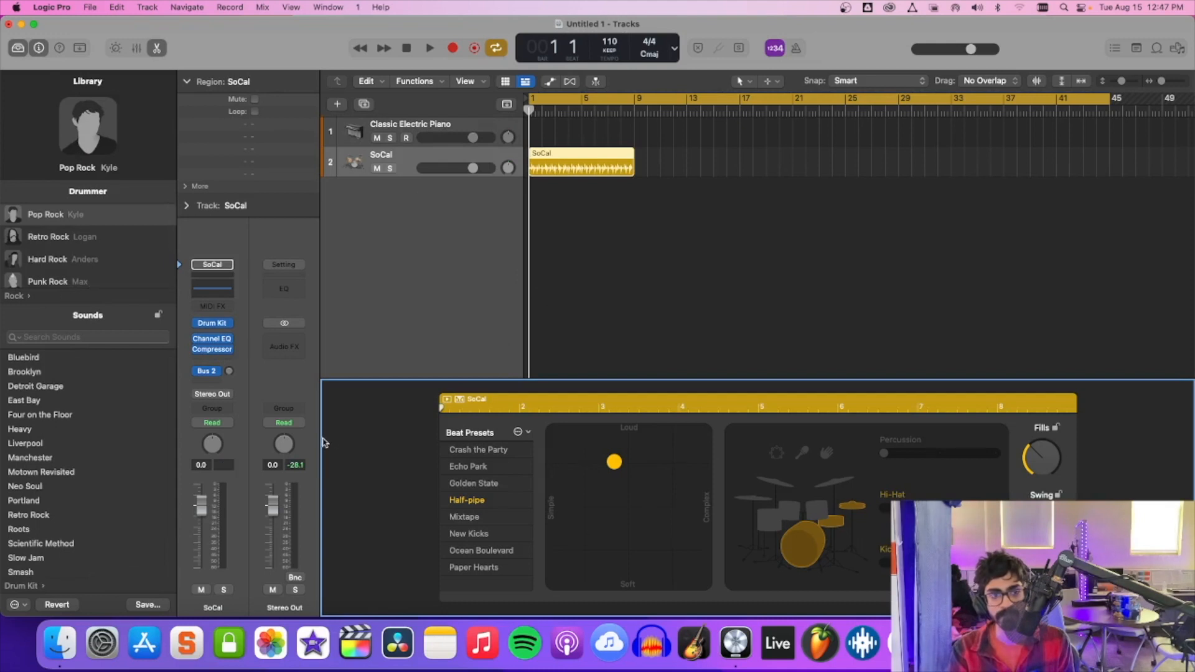
click(406, 209)
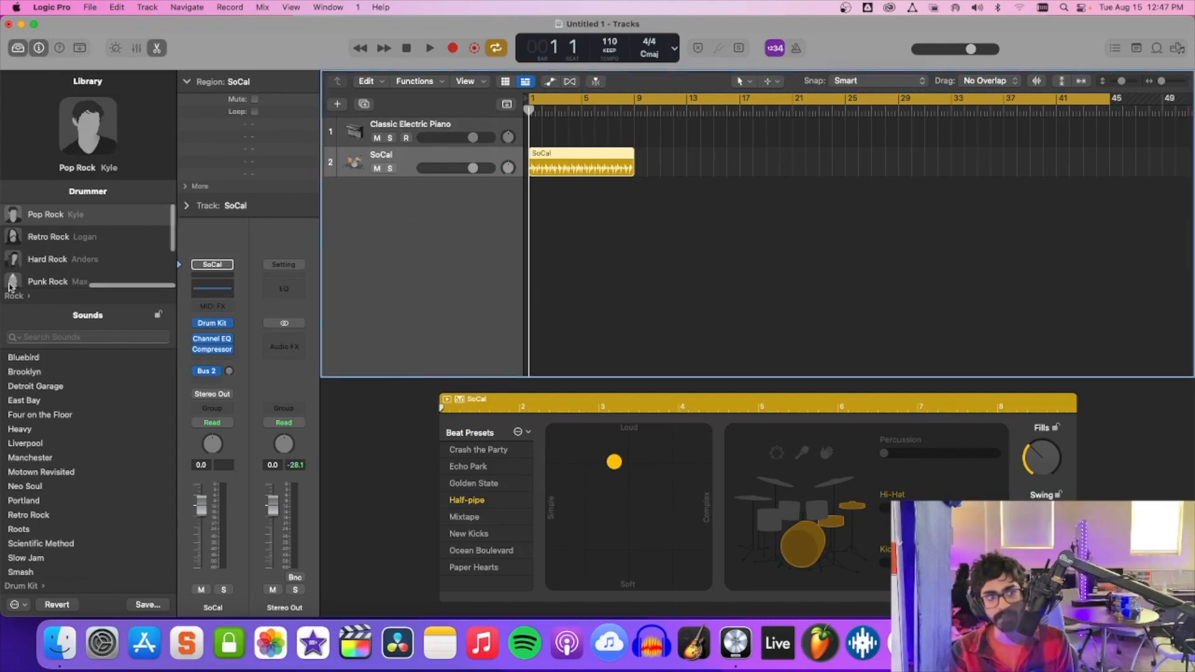
Browse the drummer styles offered in the Rock, Percussion and Alternative genres of the library.
scroll(46, 267, down, 3)
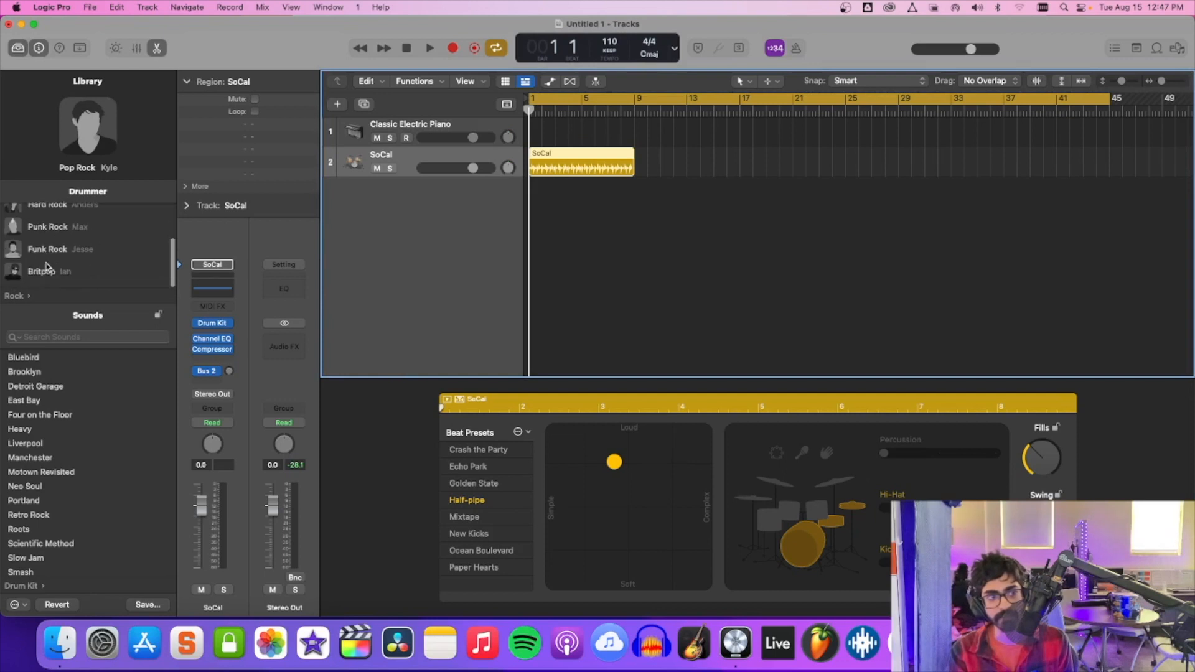
click(25, 297)
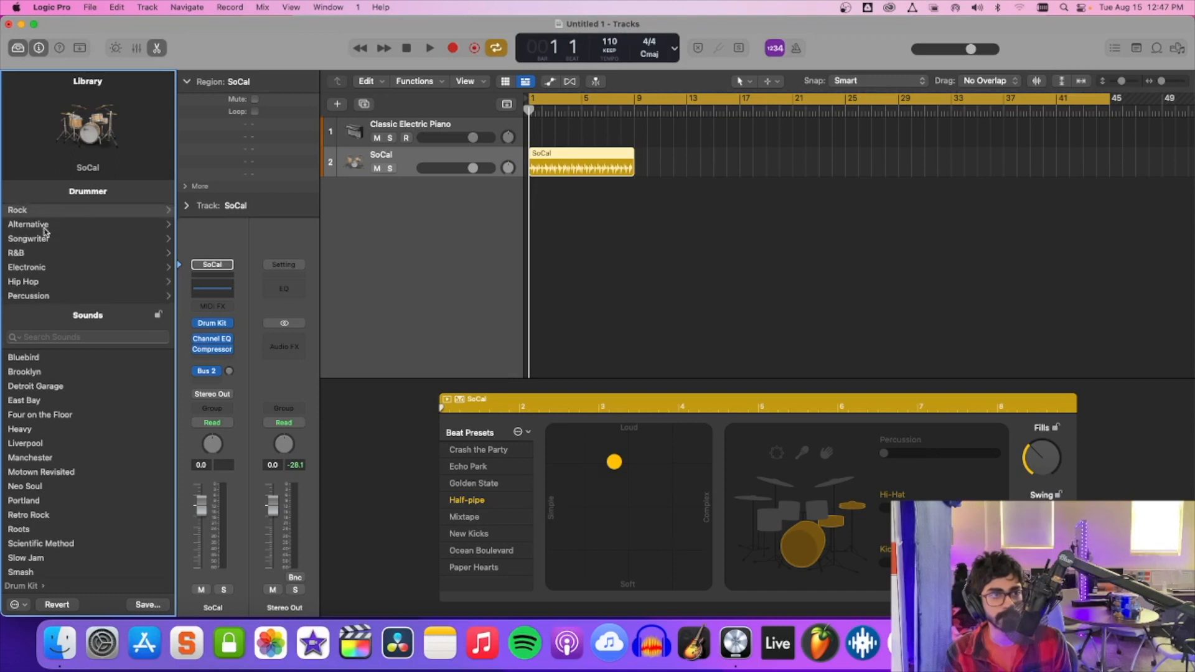
click(40, 296)
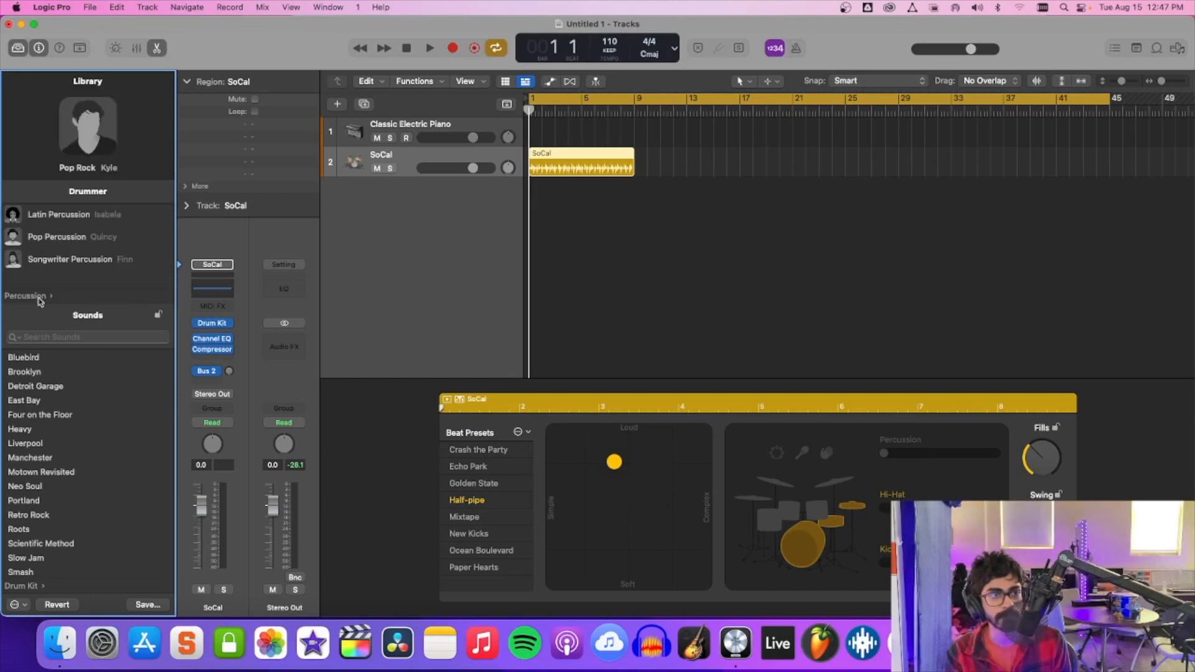
click(17, 300)
click(25, 282)
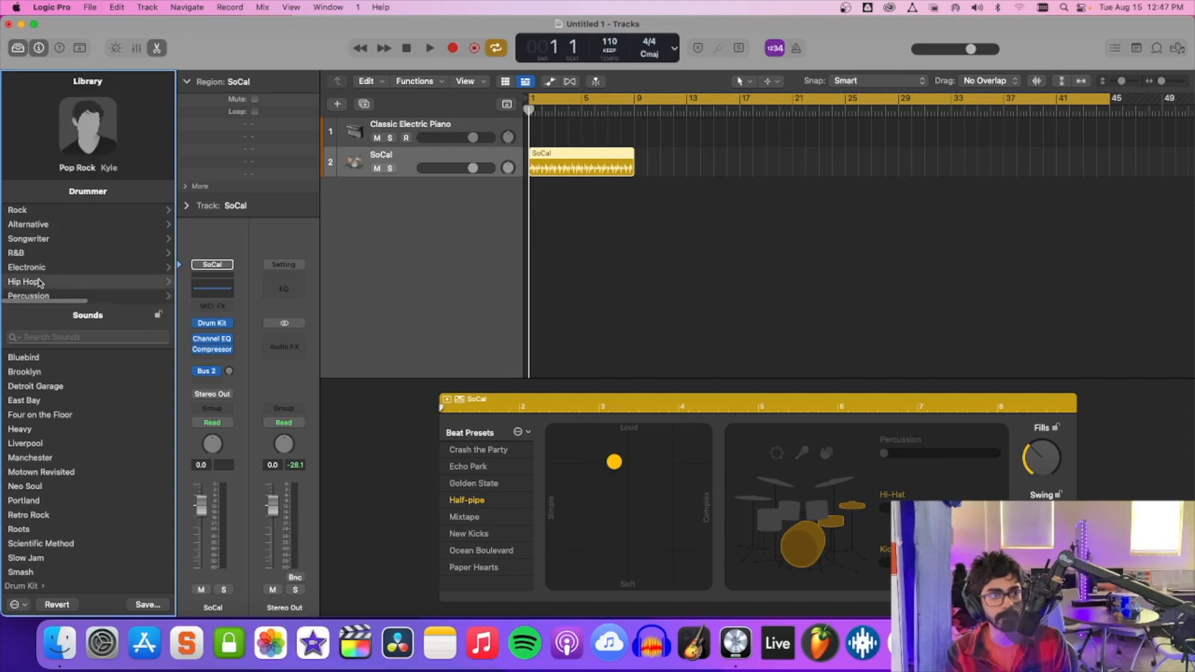
click(25, 298)
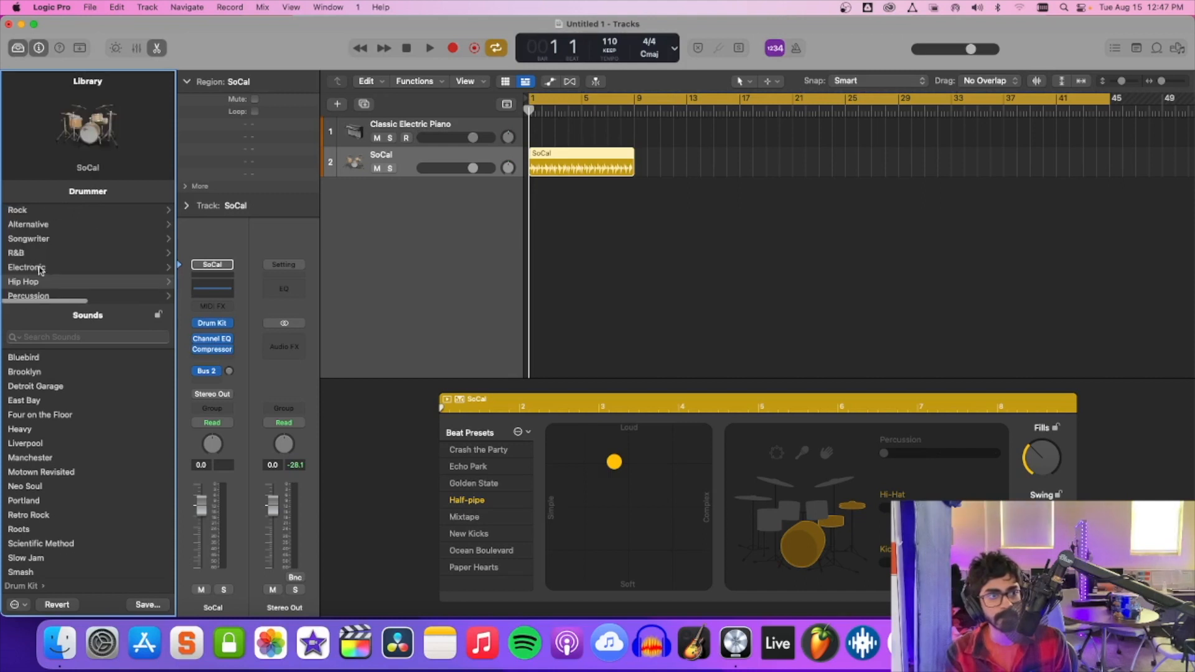
click(19, 210)
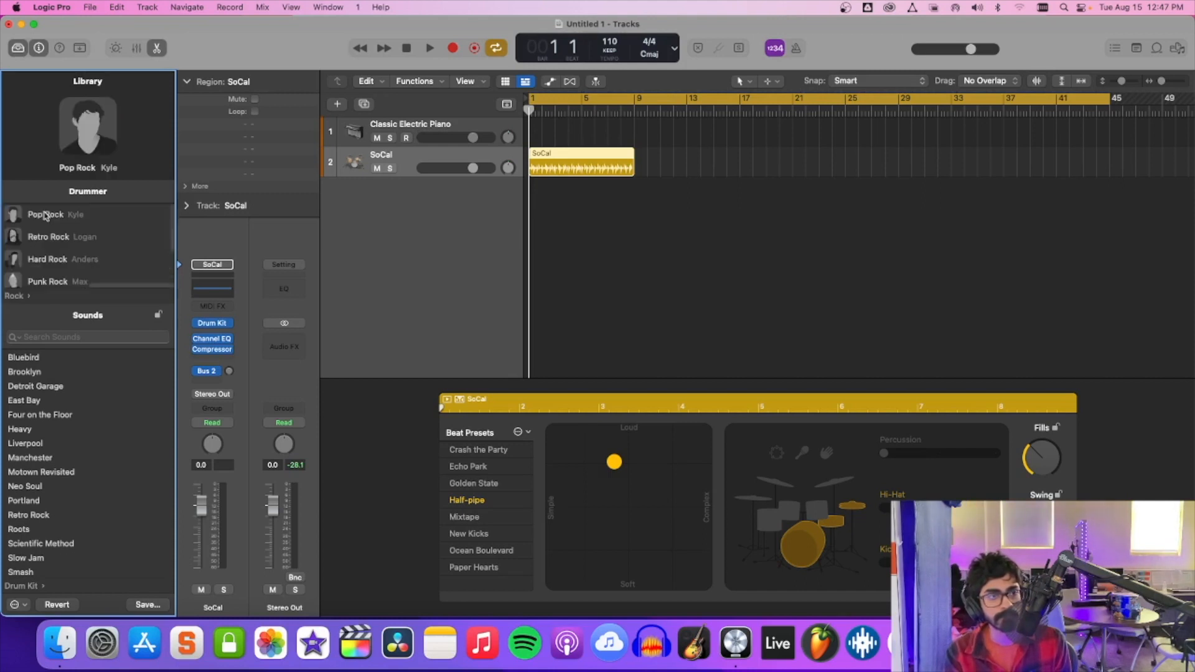
scroll(39, 287, down, 2)
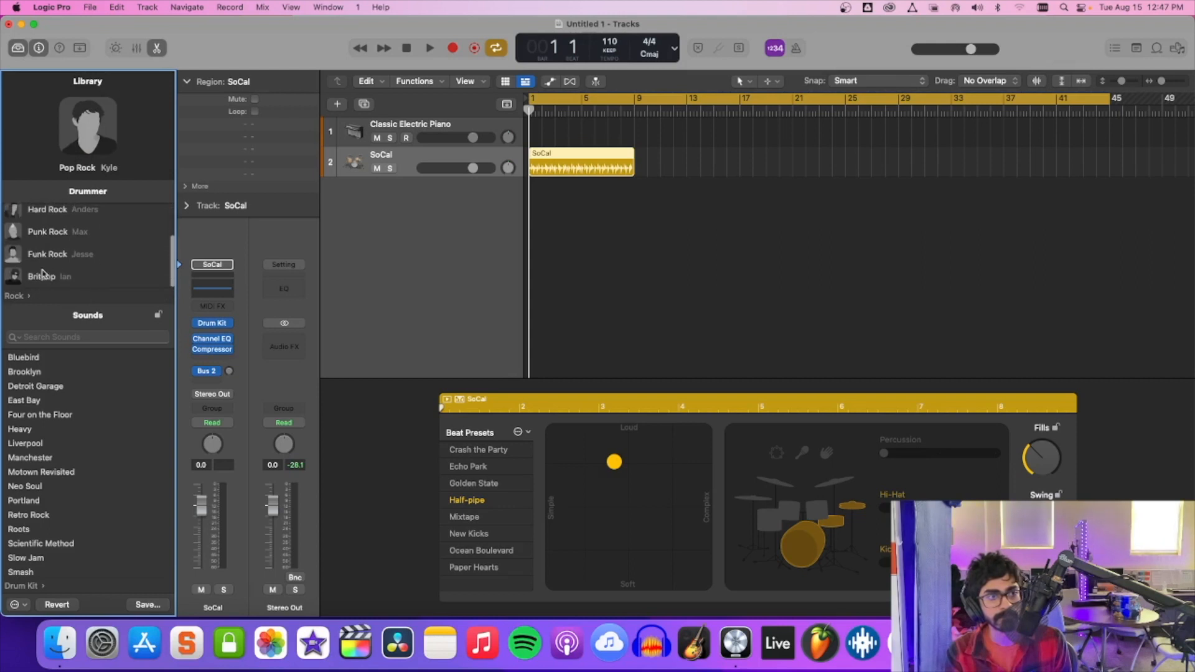
click(24, 299)
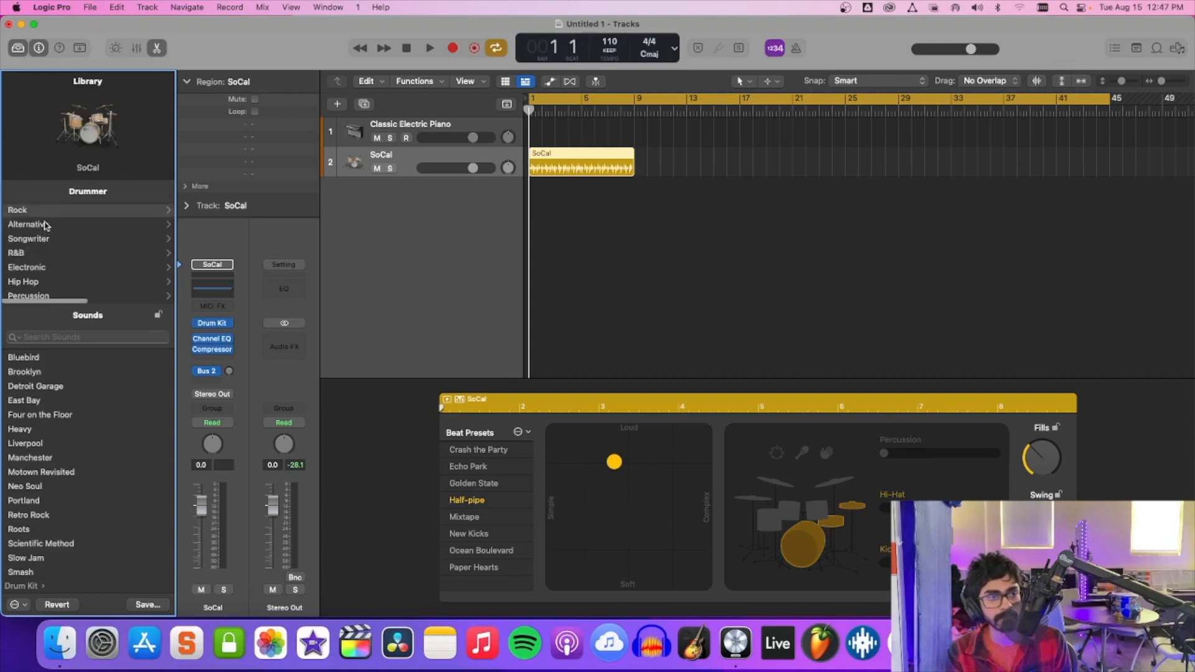
click(46, 226)
scroll(56, 250, down, 2)
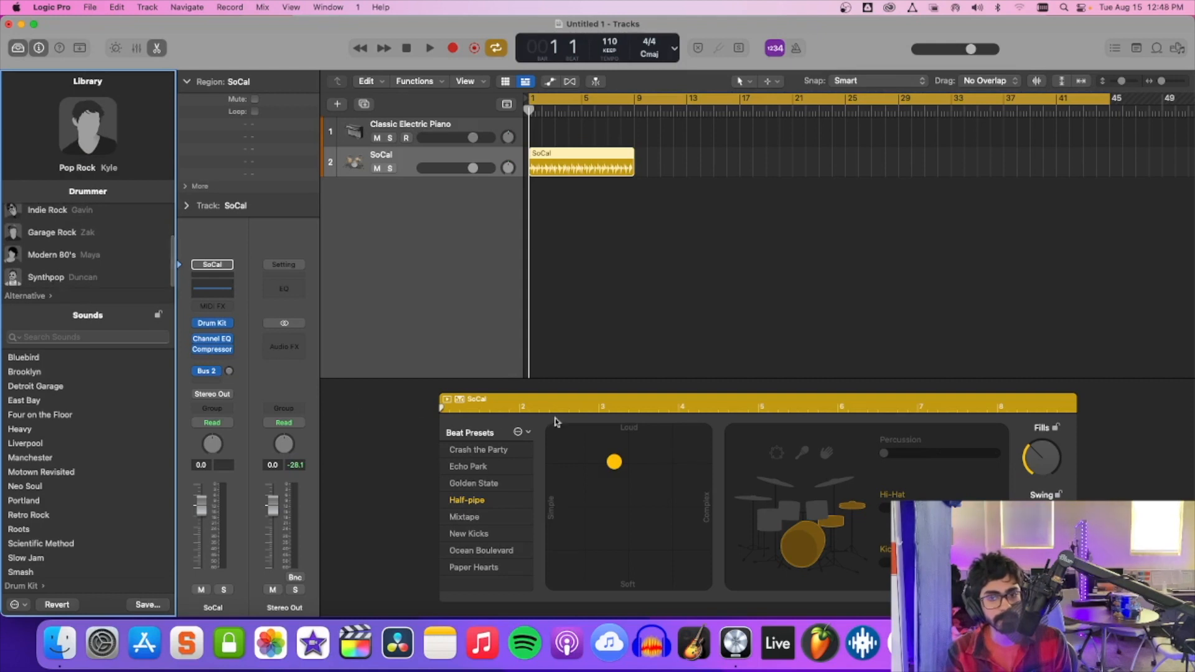
Play the drum region briefly, stop it, and route the SoCal track's output to Output 3-4.
key(space)
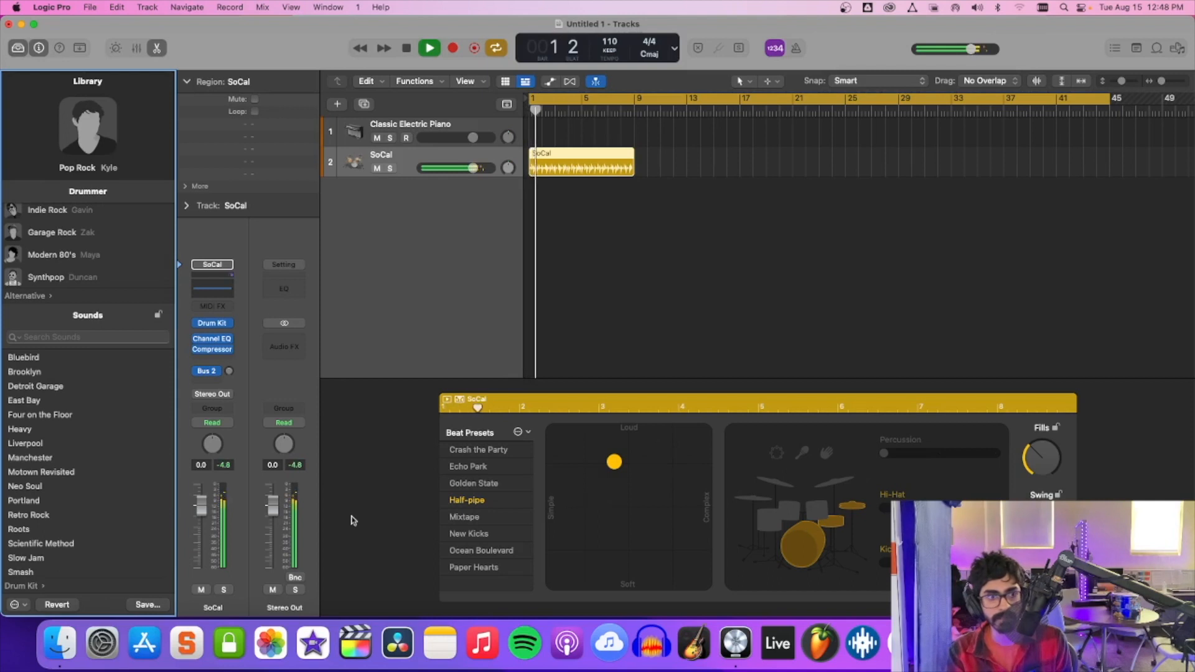
click(207, 361)
click(261, 372)
key(space)
click(214, 394)
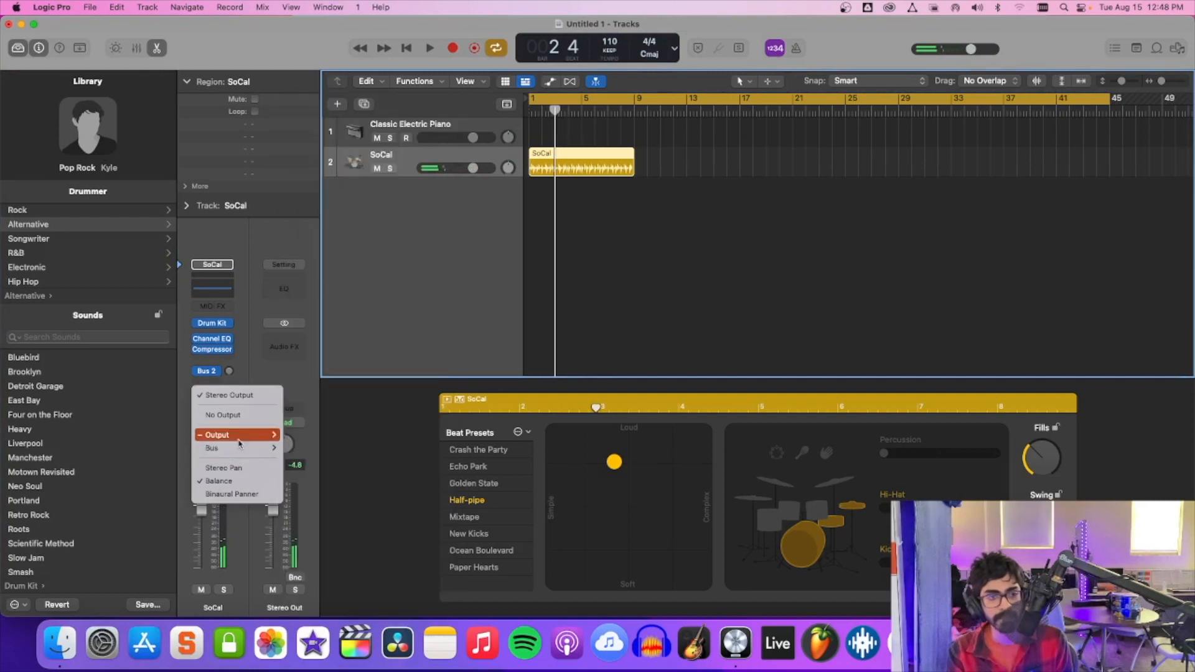
mouse_move(239, 441)
click(324, 450)
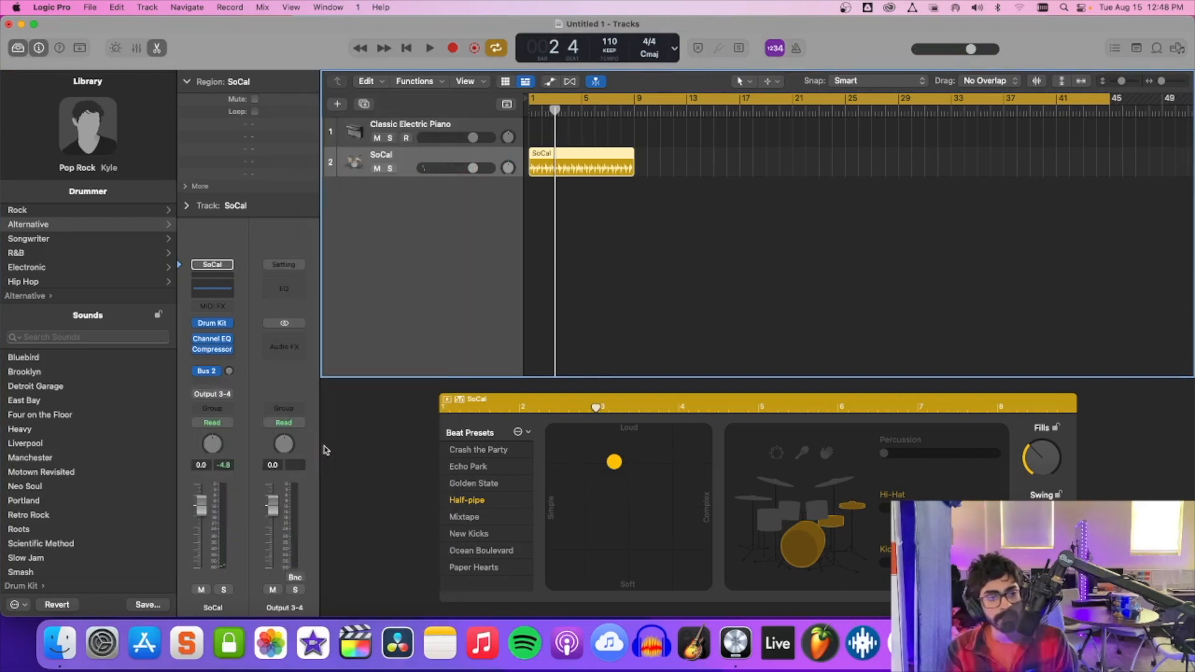
Play the drum region and audition the beat in the simple, soft corner and the complex, soft corner of the XY pad.
key(space)
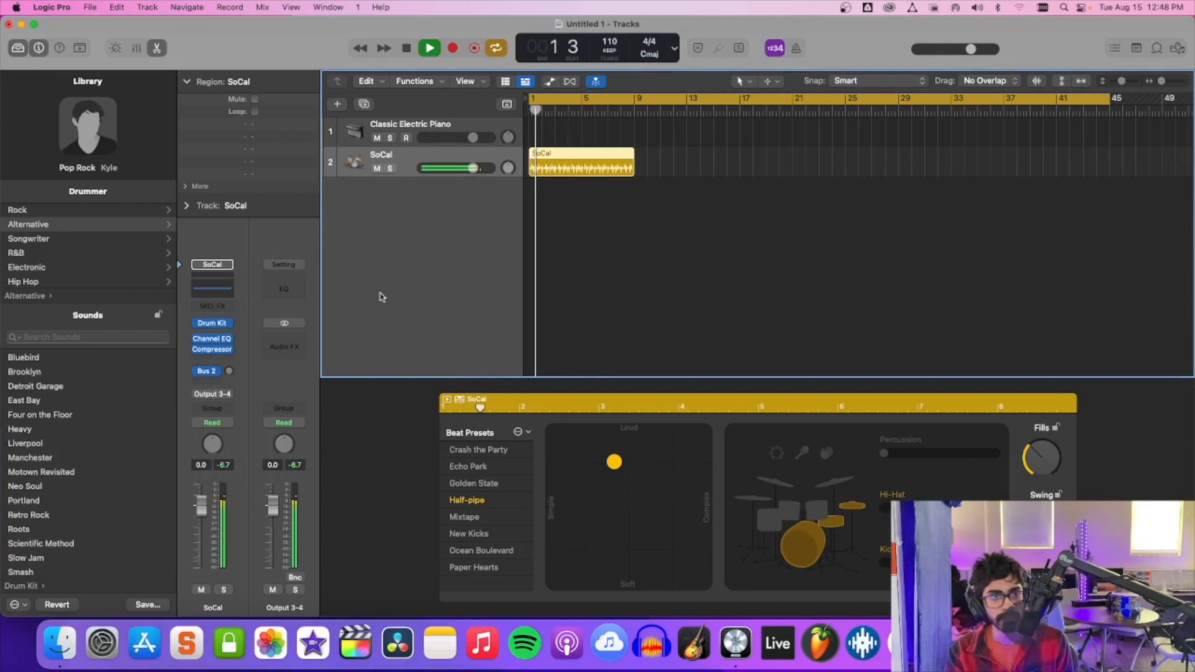
drag(614, 462, 534, 623)
key(space)
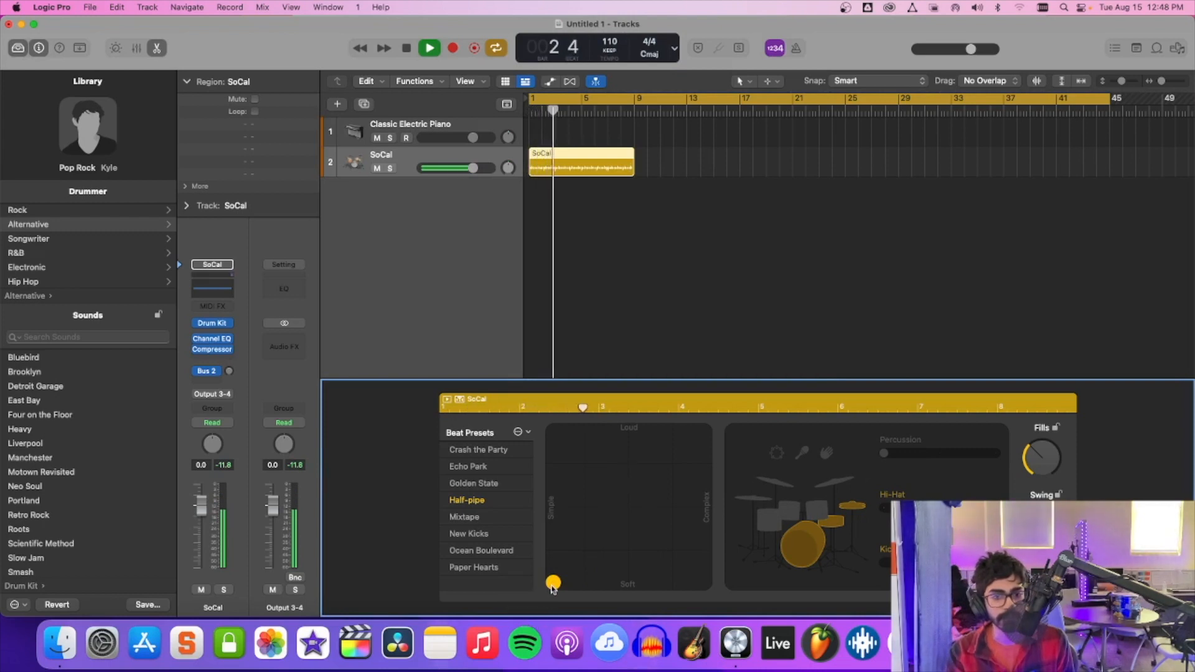
mouse_move(553, 588)
mouse_down()
mouse_move(694, 588)
mouse_move(551, 601)
mouse_up()
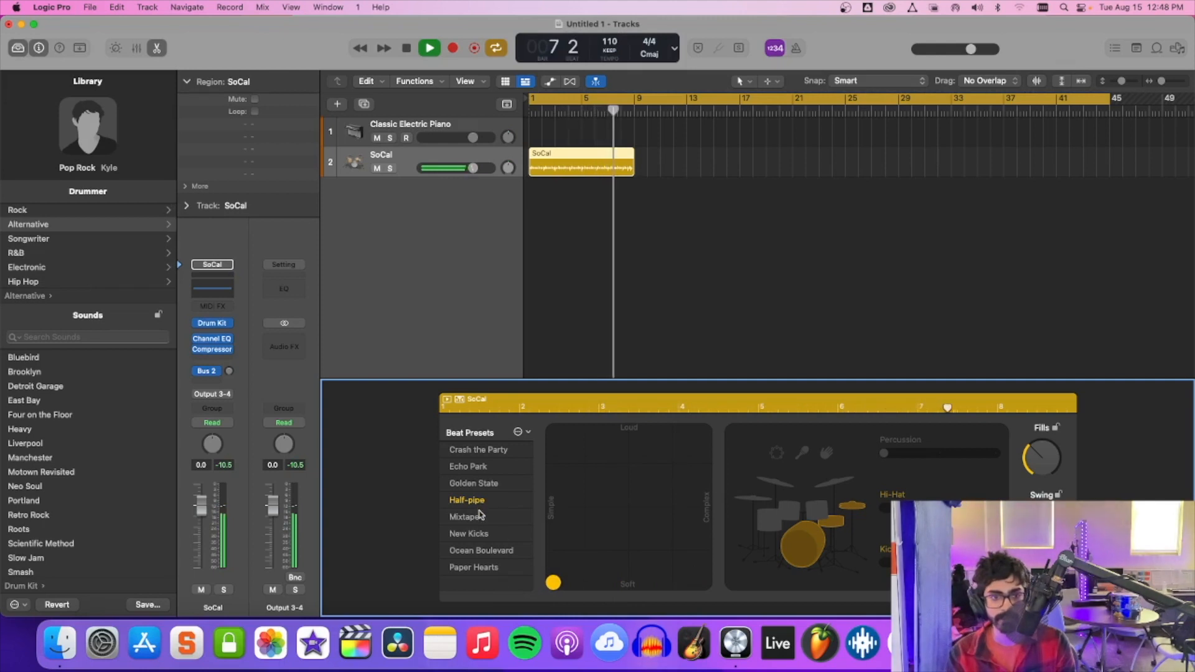
drag(551, 585, 703, 583)
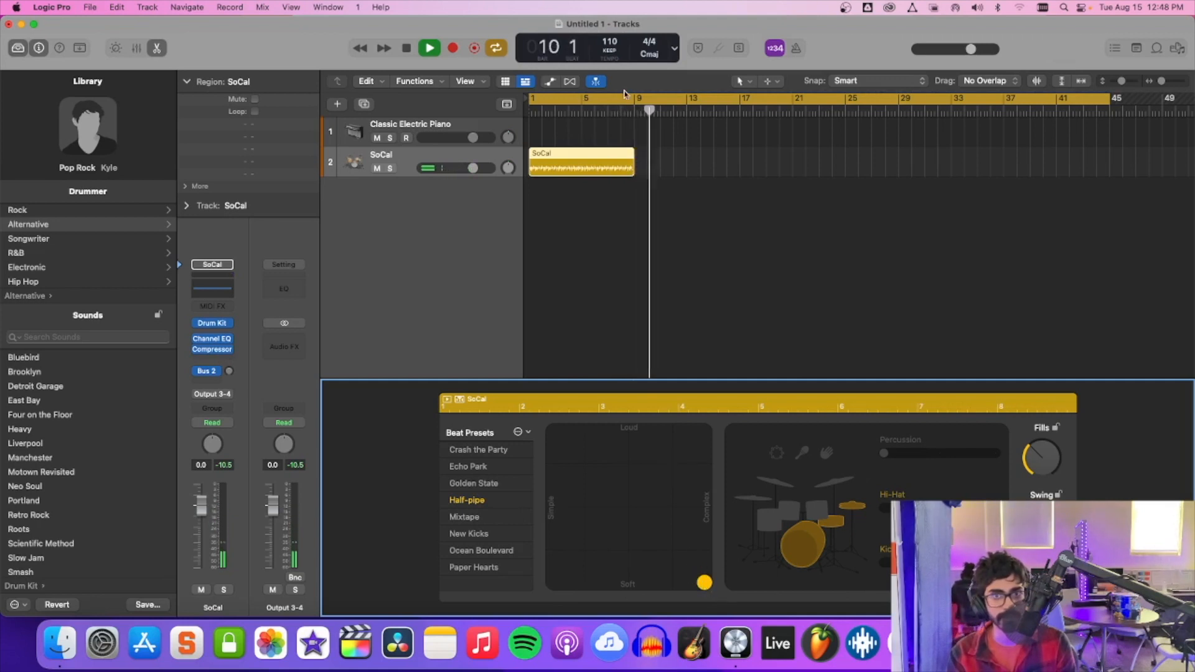
Shorten the cycle range to bars 1 to 9 so it matches the SoCal drum region.
click(1108, 98)
drag(1108, 98, 635, 99)
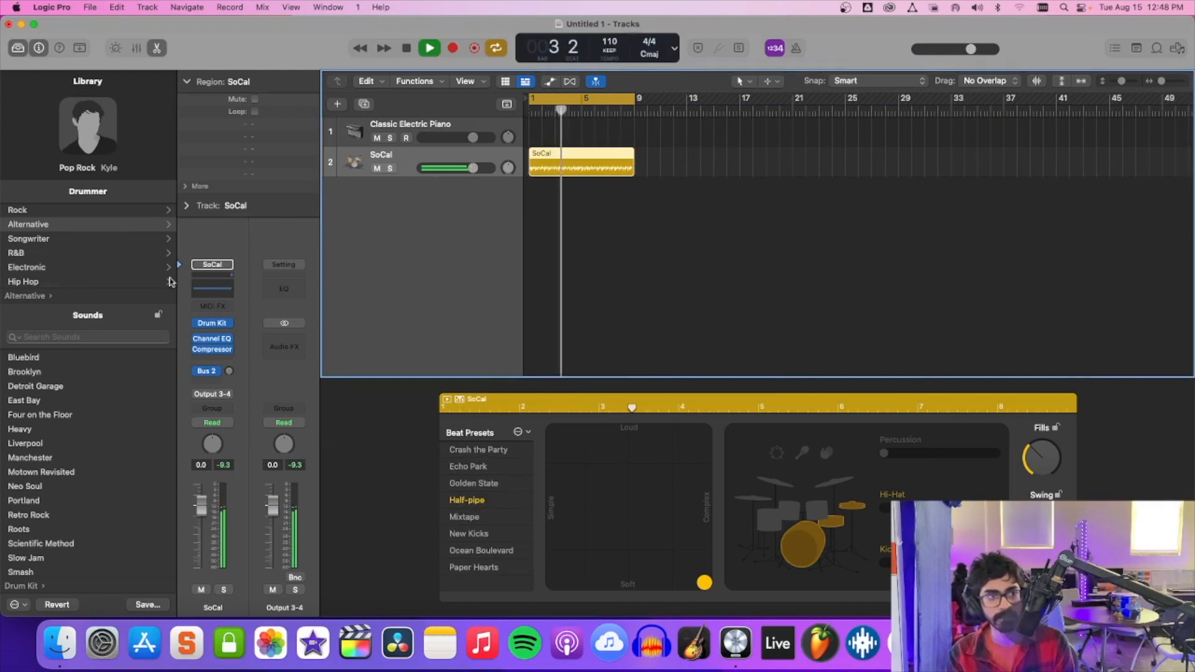
click(73, 282)
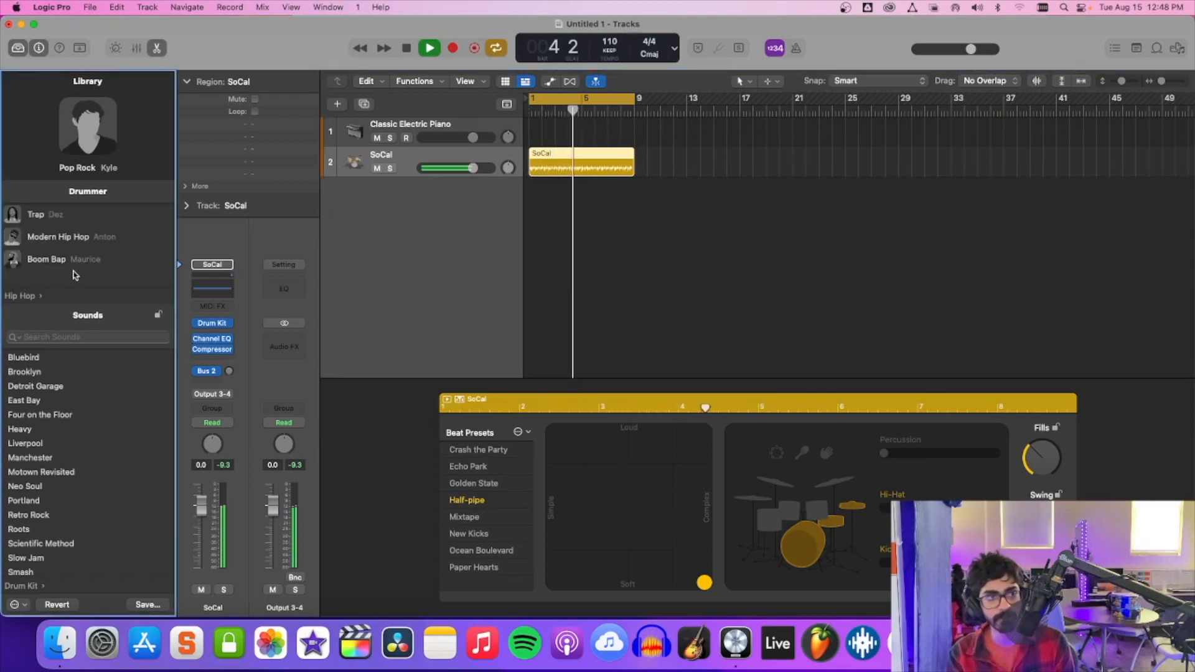
click(69, 260)
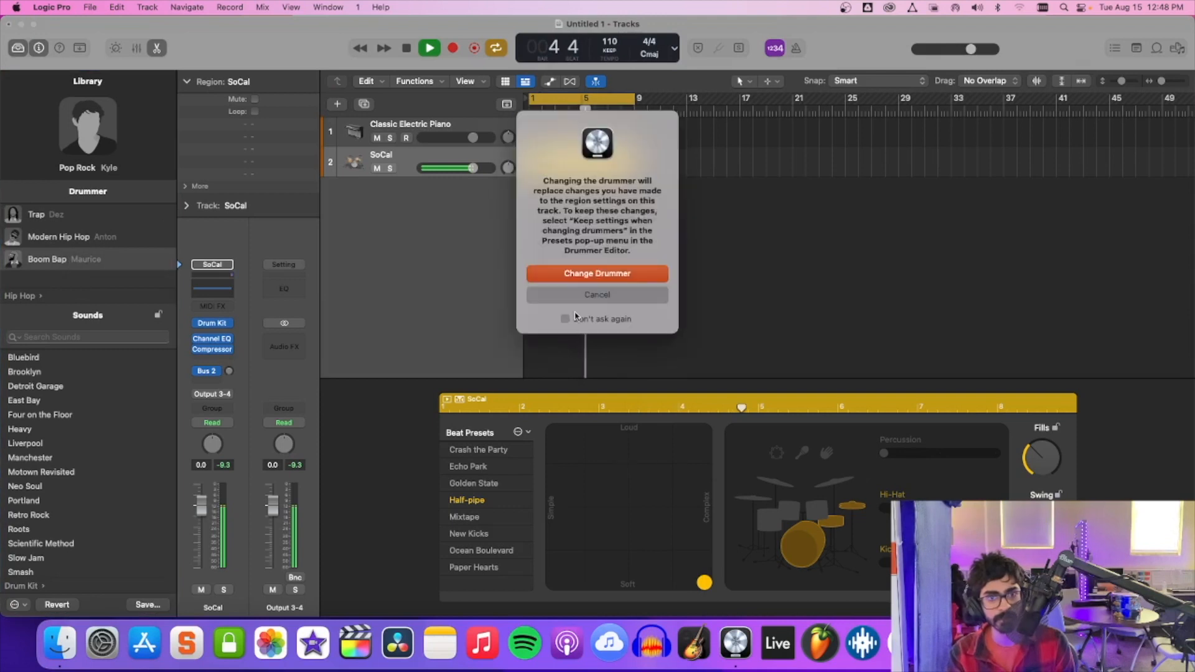
click(597, 294)
Try the Echo Park beat preset, switch to Ocean Boulevard, and set its beat to the complex, soft corner of the XY pad.
click(478, 467)
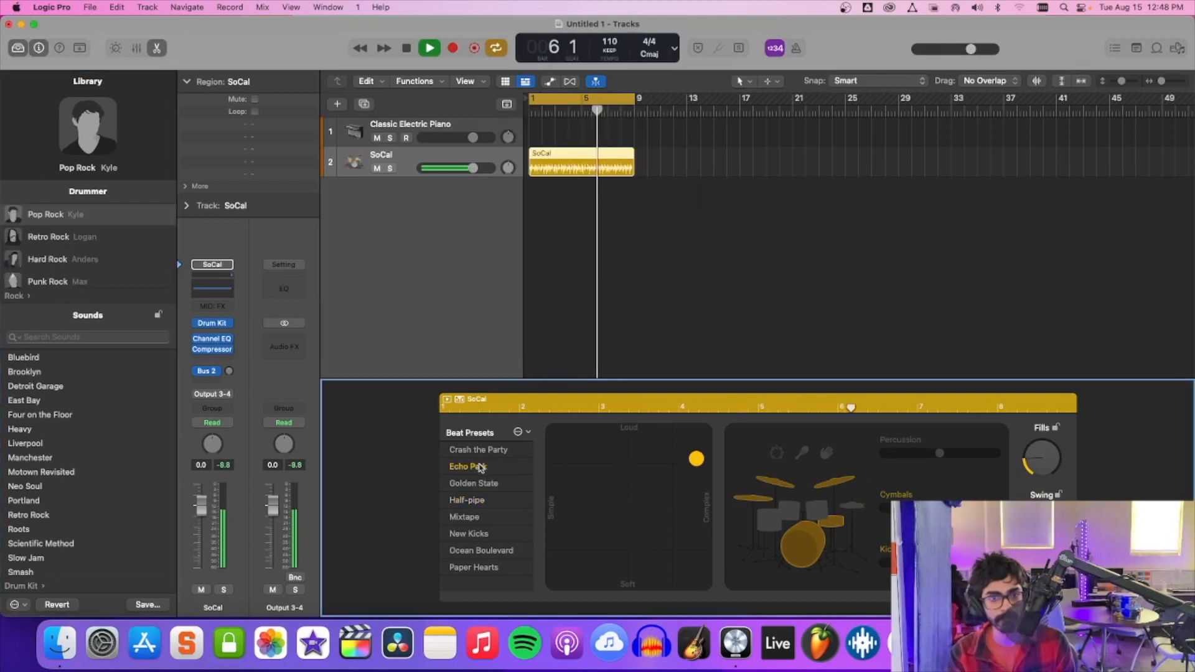
click(704, 583)
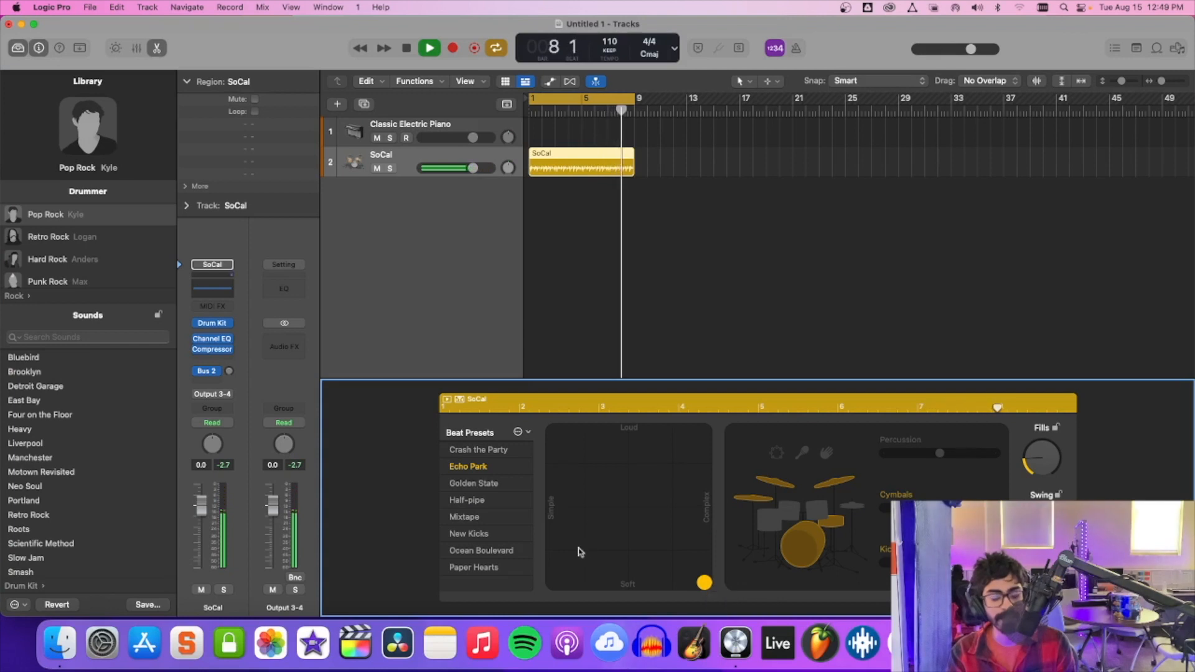
click(482, 551)
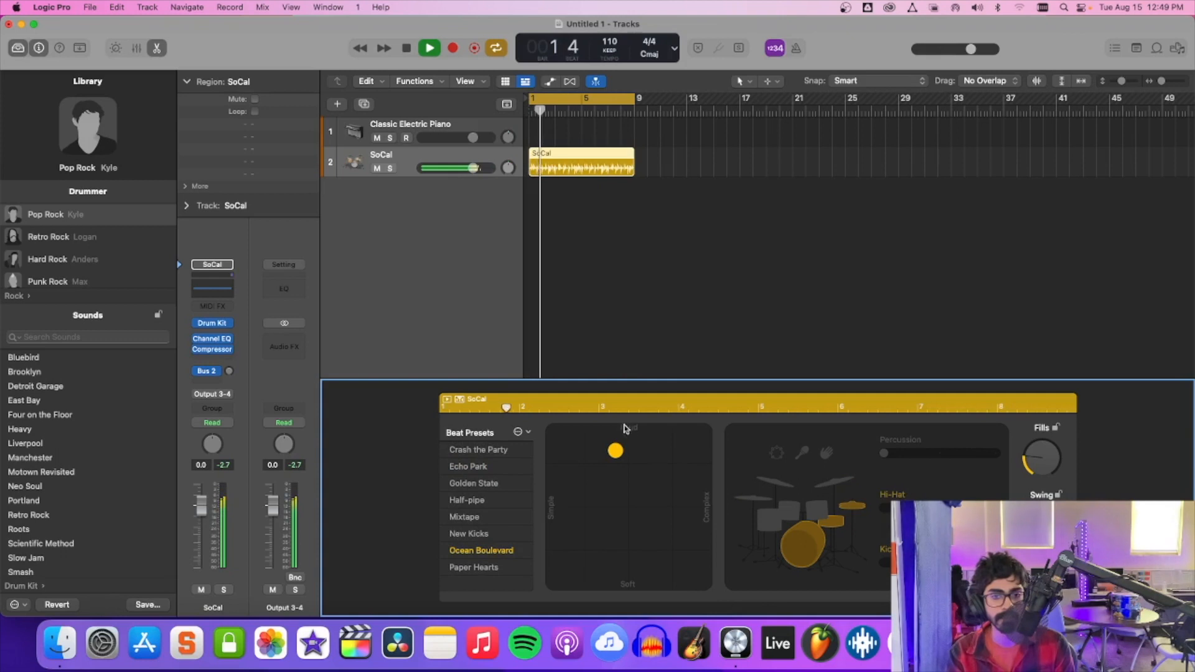
drag(616, 451, 704, 582)
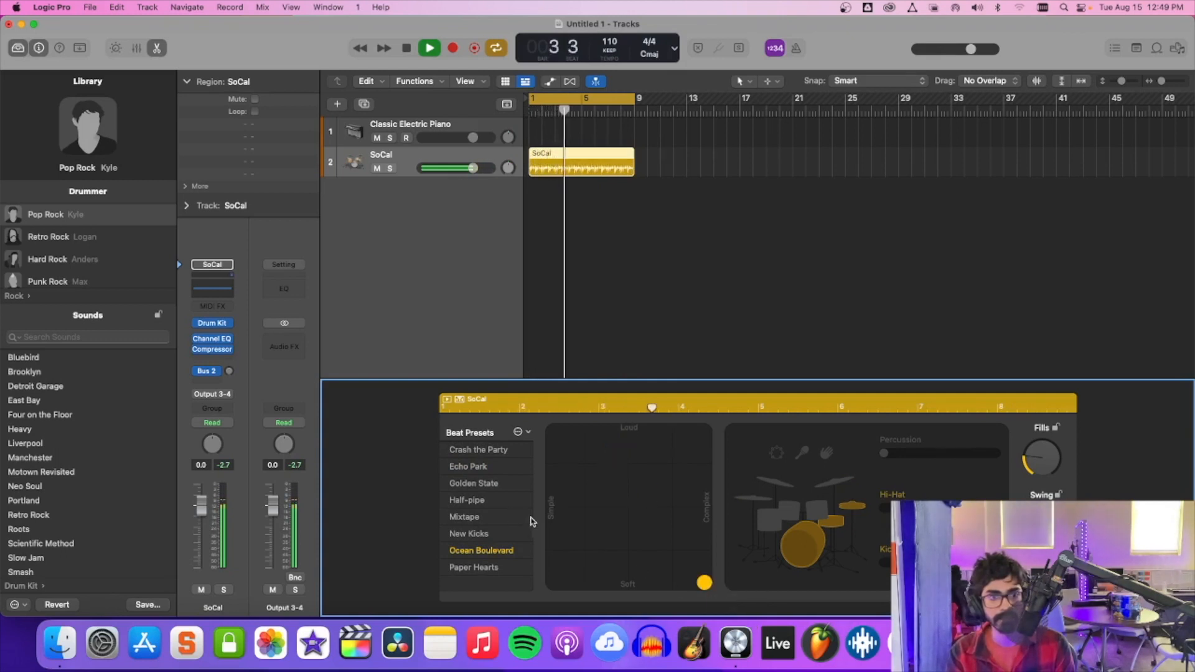
Look through the drum kit sounds and the Electronic and Songwriter drummer genres in the library.
scroll(69, 386, down, 3)
scroll(68, 389, up, 2)
scroll(69, 390, up, 2)
click(28, 295)
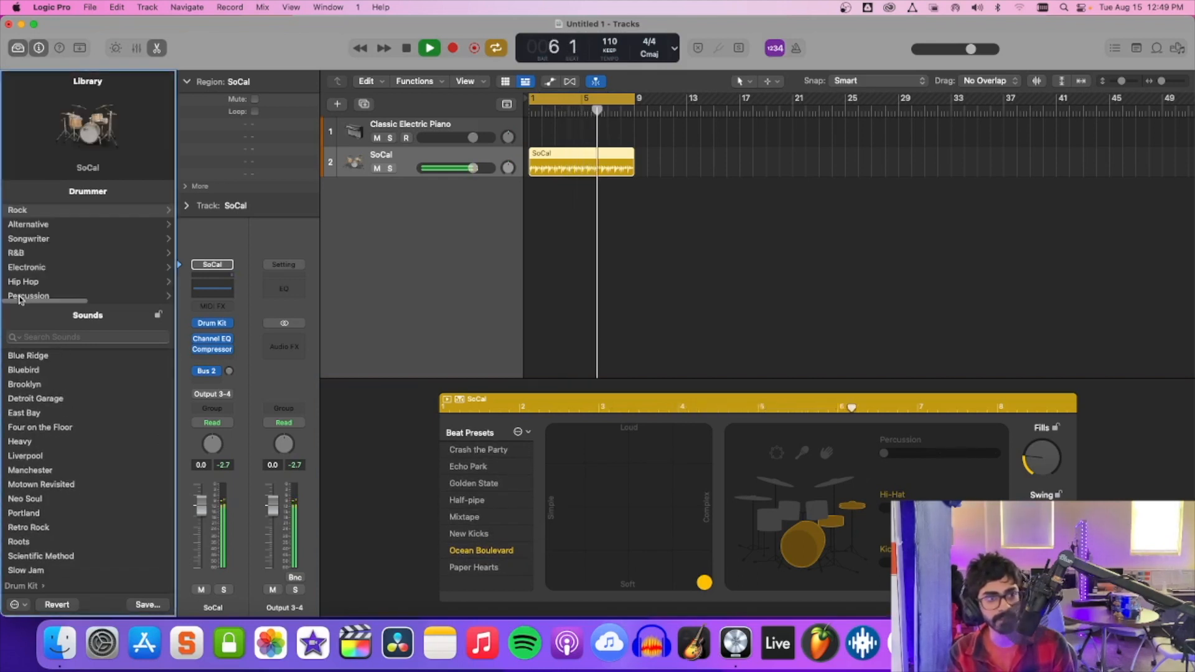
click(63, 268)
scroll(50, 272, down, 2)
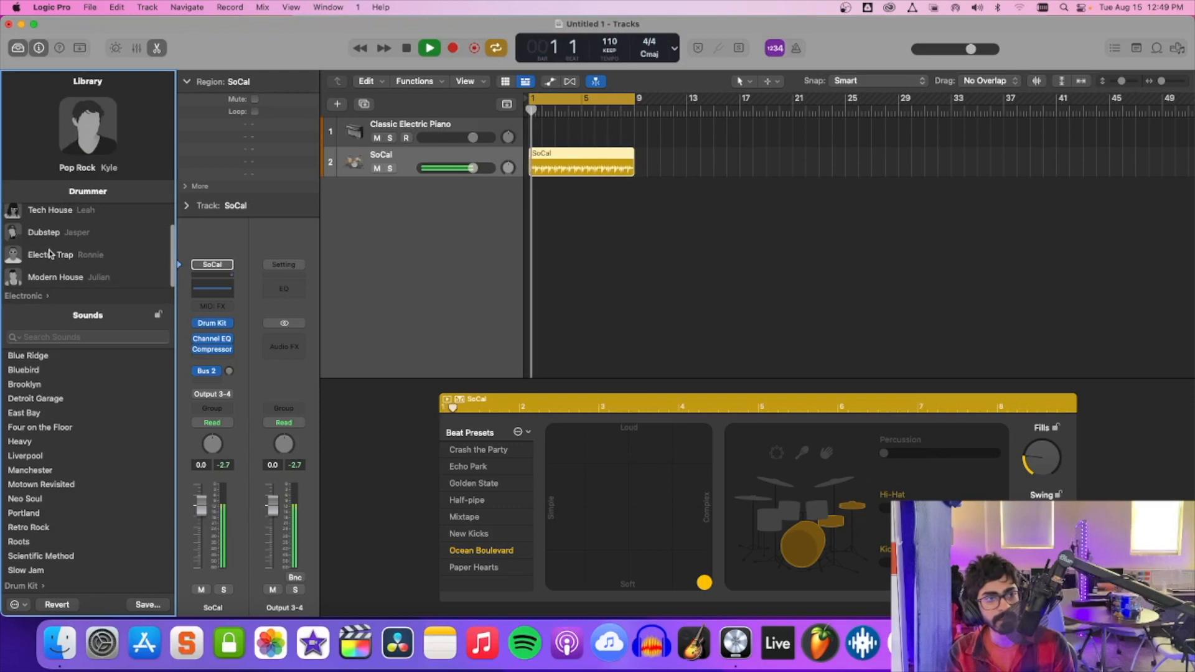
click(37, 296)
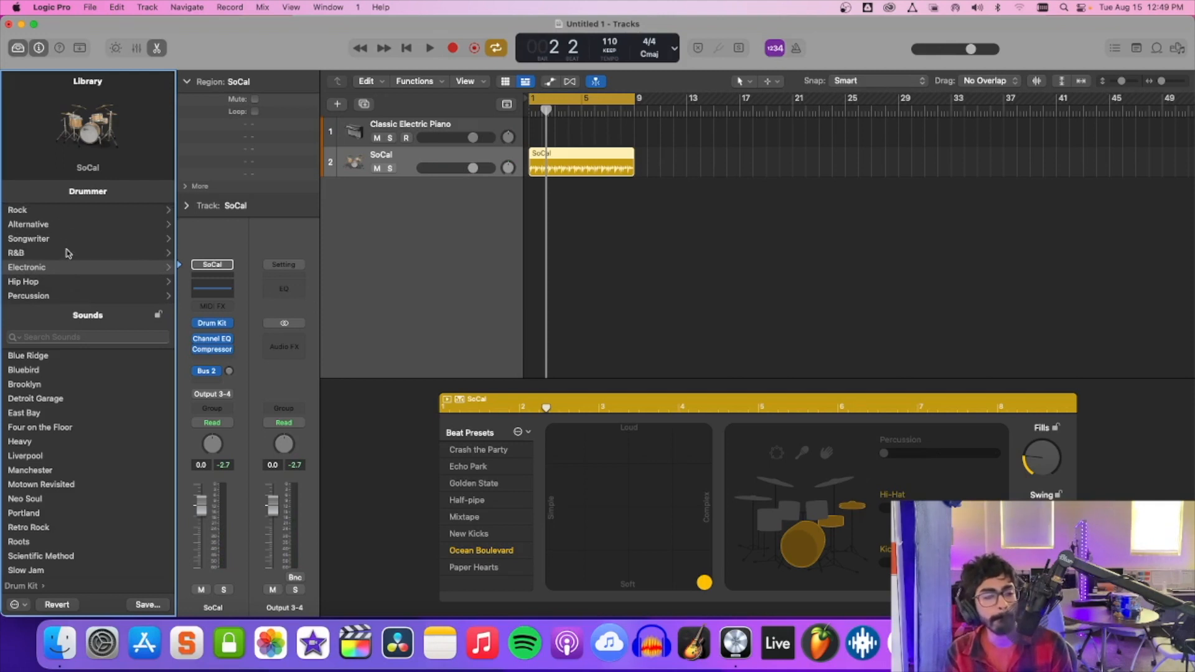
click(98, 238)
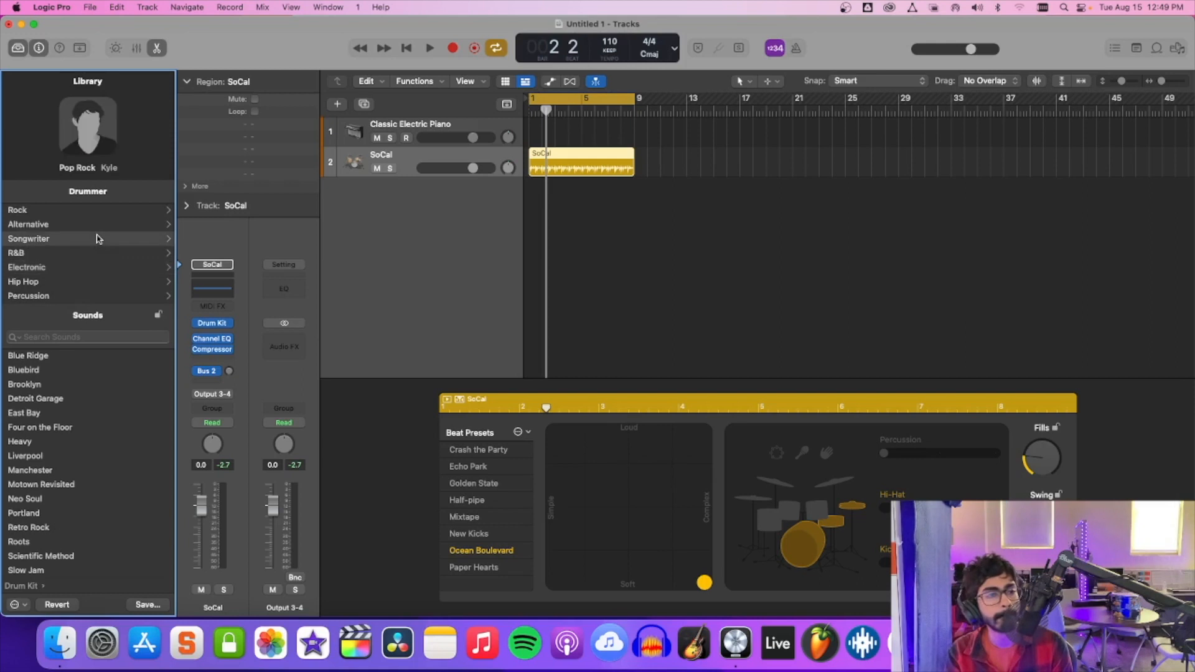
Try the Experimental Songwriter and 60's Songwriter drummers in the Songwriter genre, then switch the track to the Roots Brush drummer.
scroll(98, 239, down, 2)
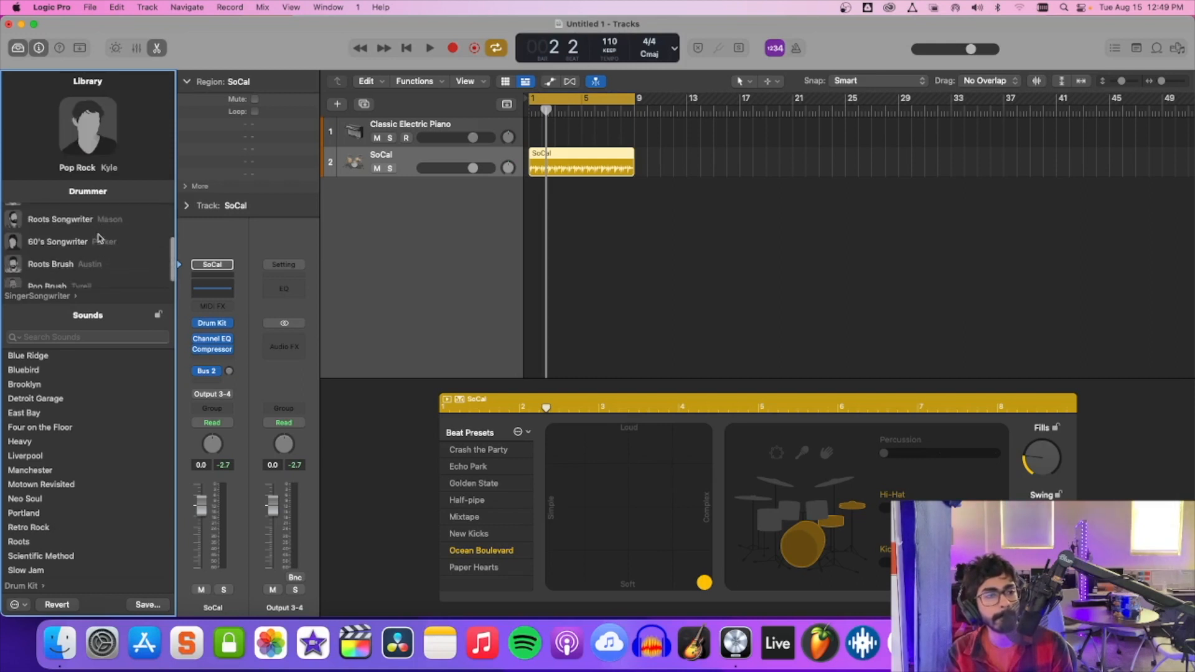
click(102, 230)
click(601, 274)
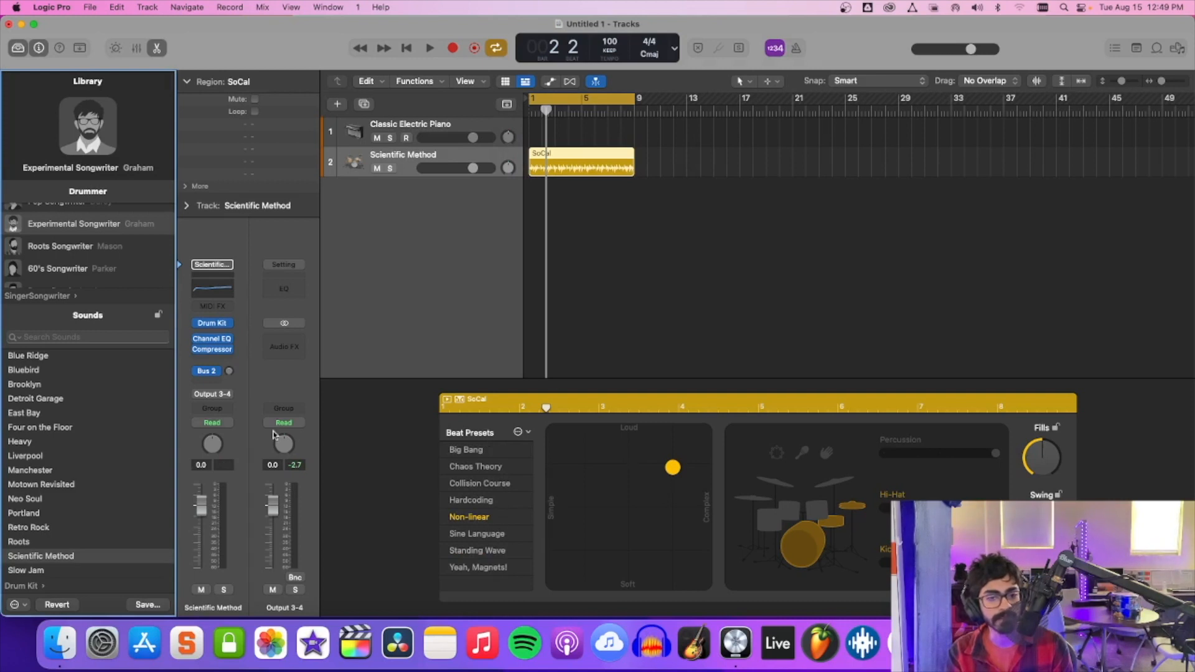
scroll(30, 264, down, 2)
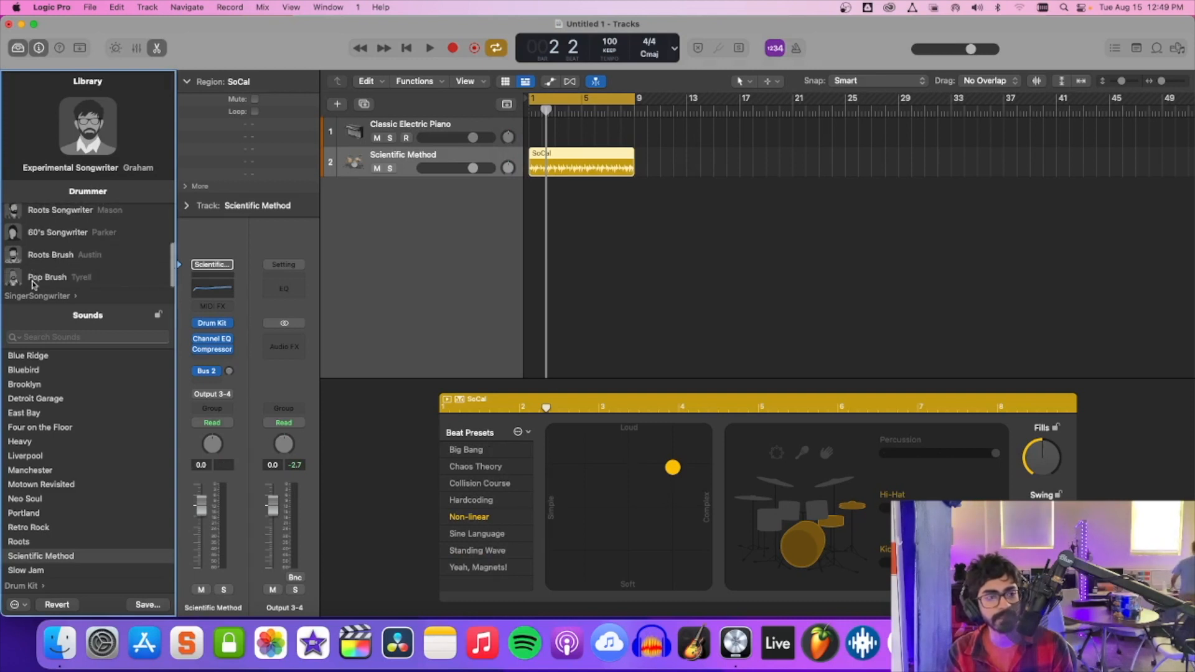
click(65, 241)
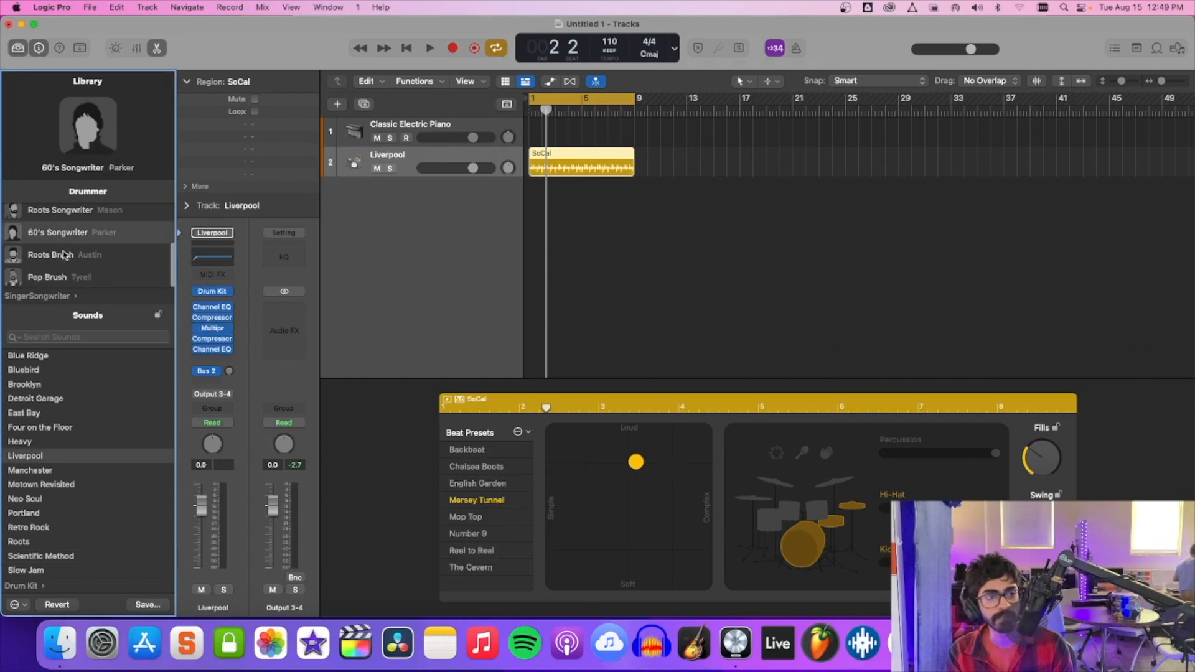
click(65, 256)
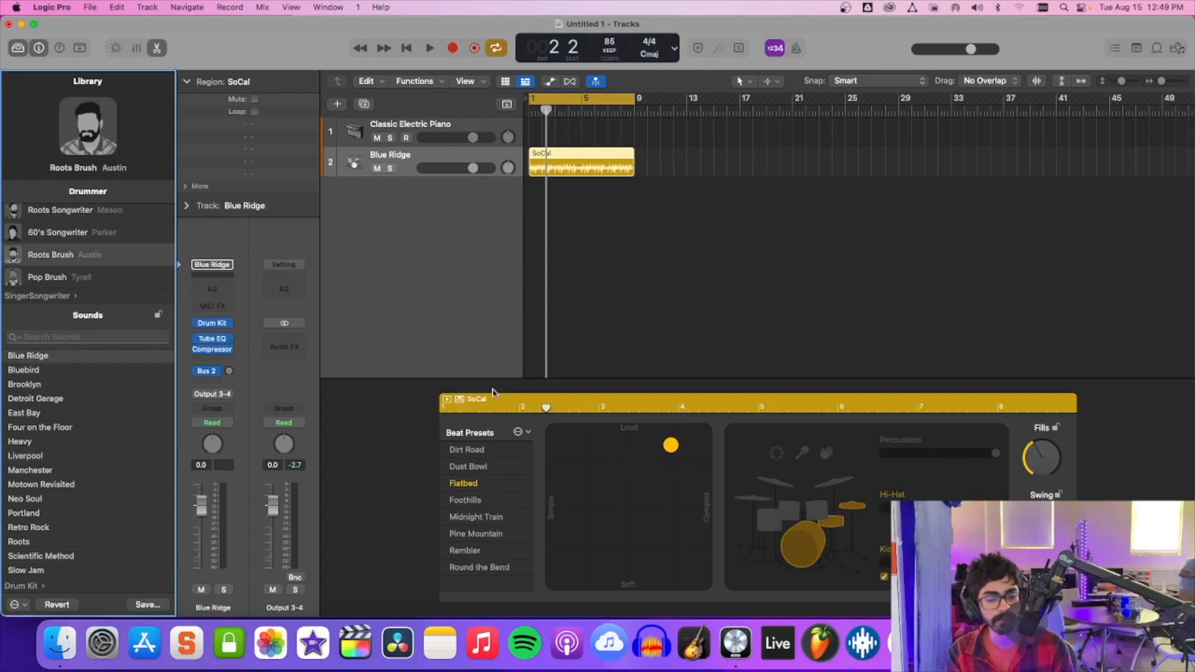
Audition the Flatbed beat and set it to the complex, soft corner of the XY pad.
key(space)
key(space)
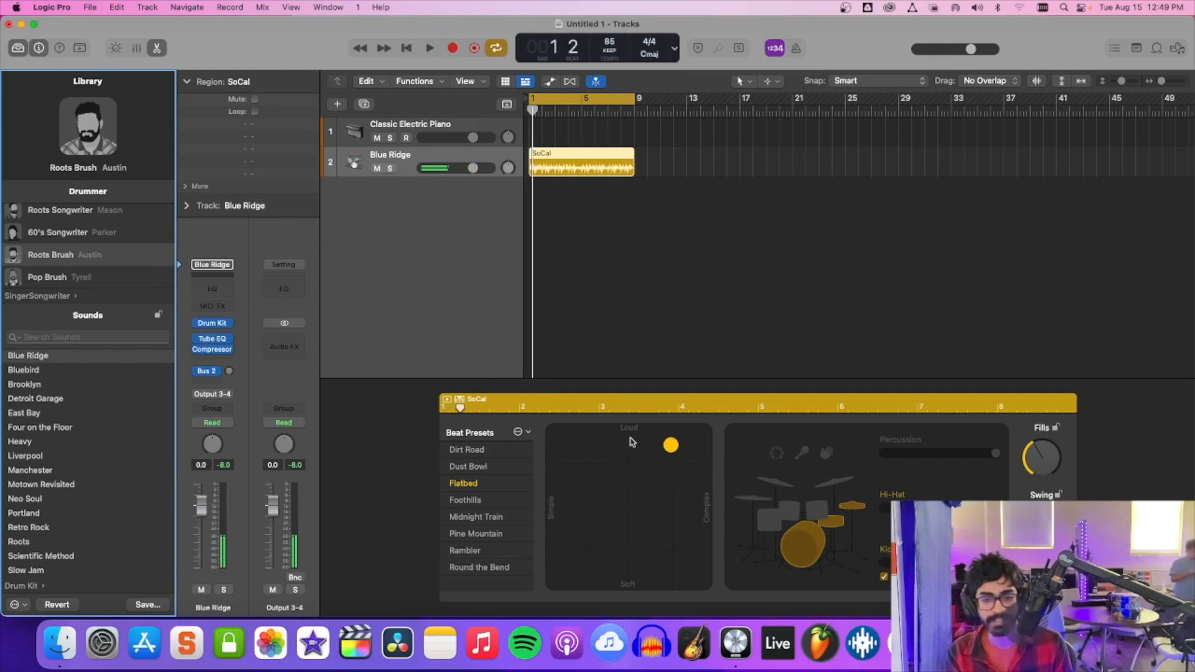
drag(670, 444, 704, 583)
key(space)
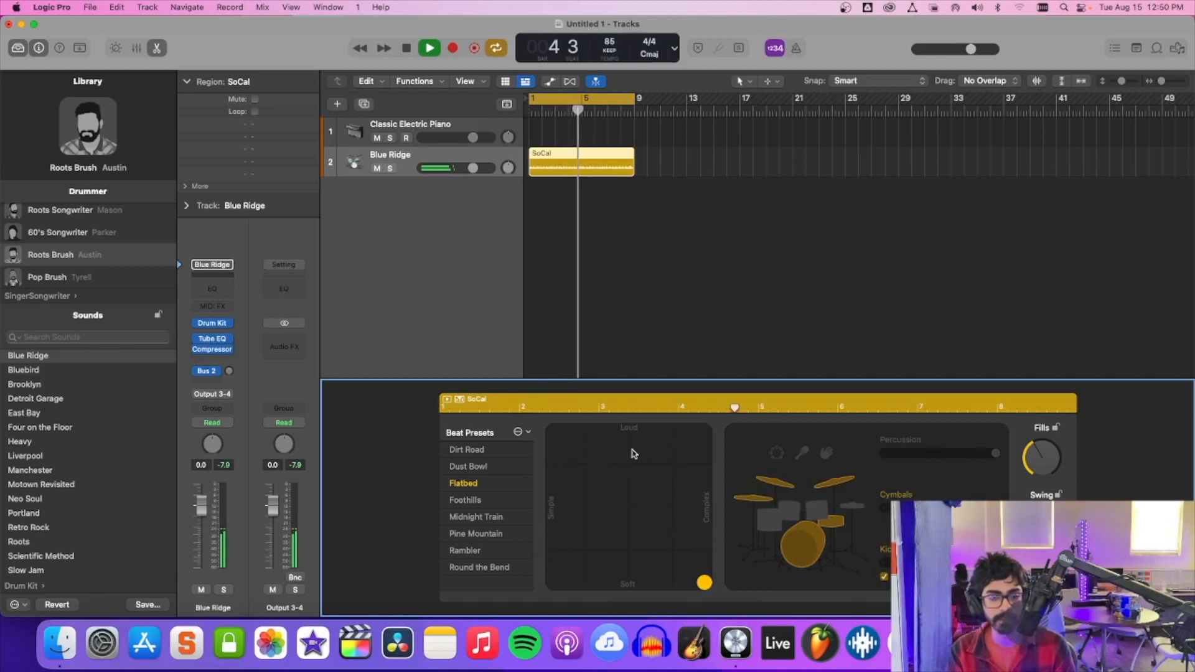
Try the Foothills beat preset, switch to Midnight Train, and audition it in the complex, soft corner of the XY pad.
click(455, 501)
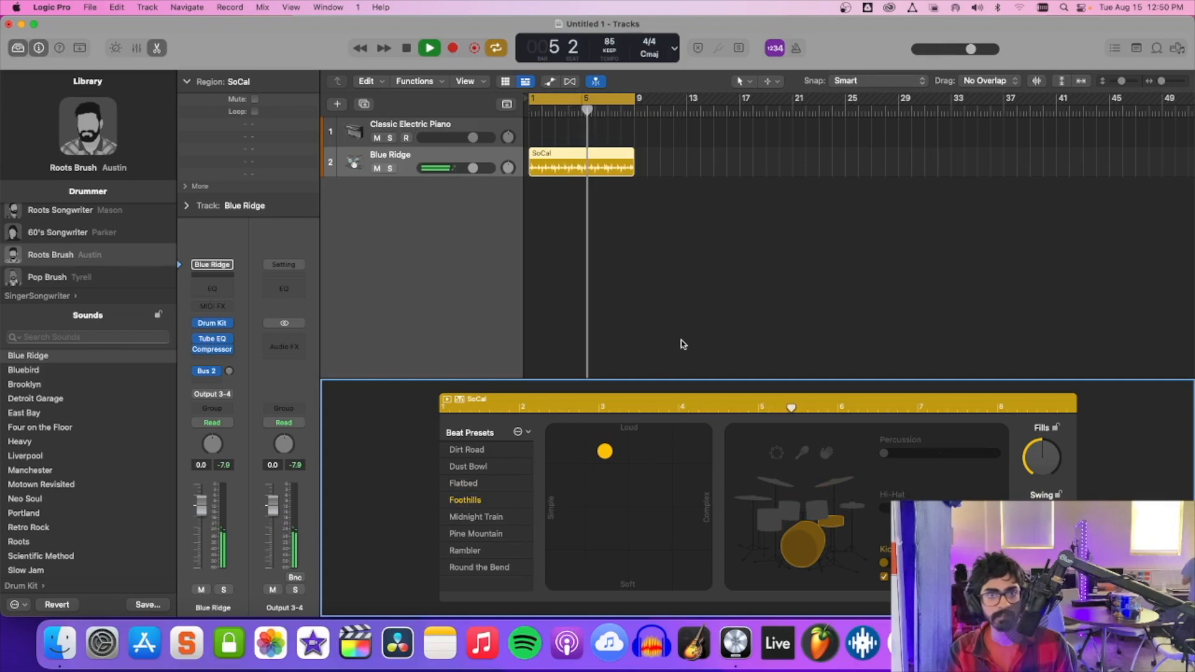
key(space)
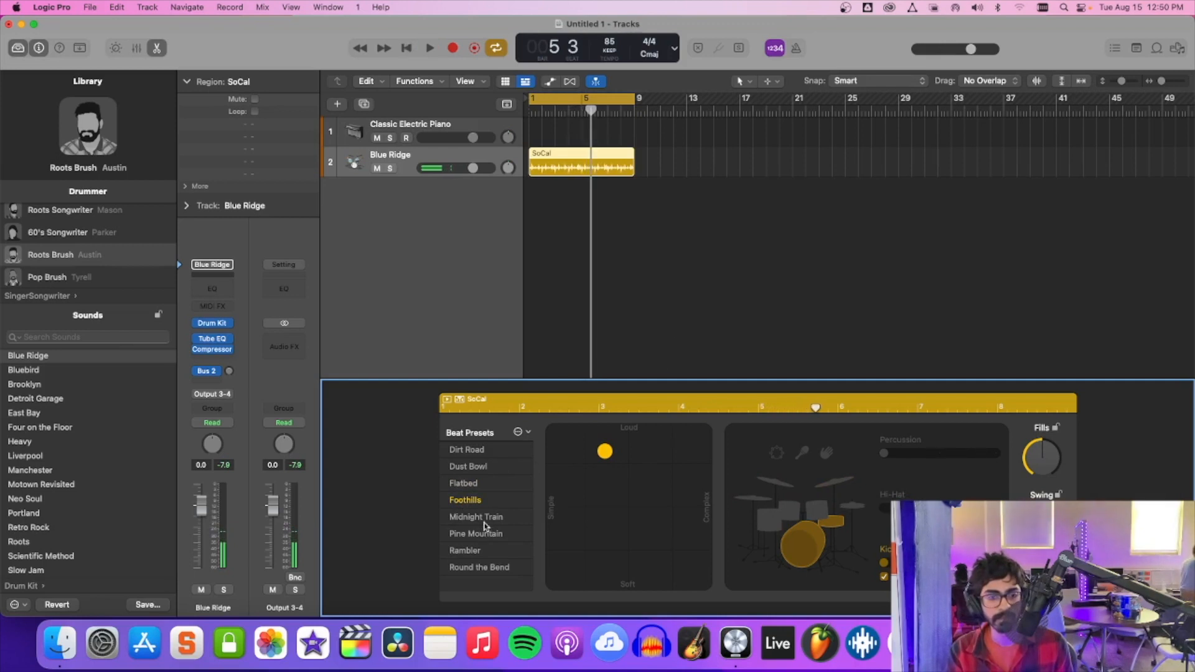
key(space)
key(space)
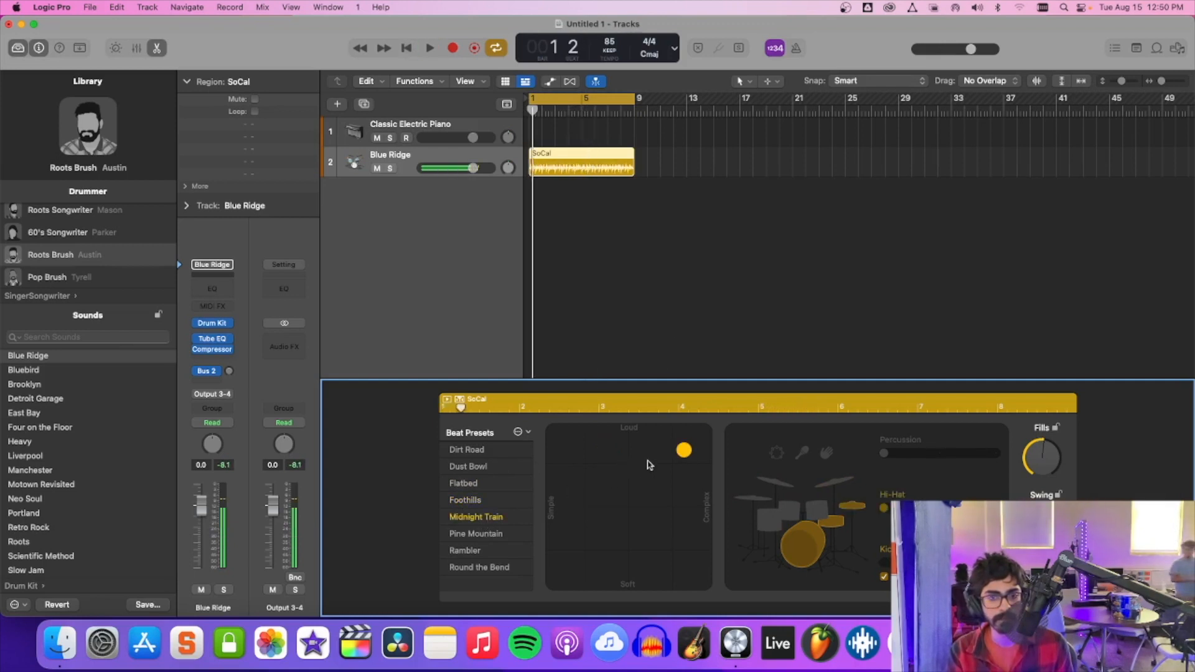
drag(685, 451, 704, 582)
key(space)
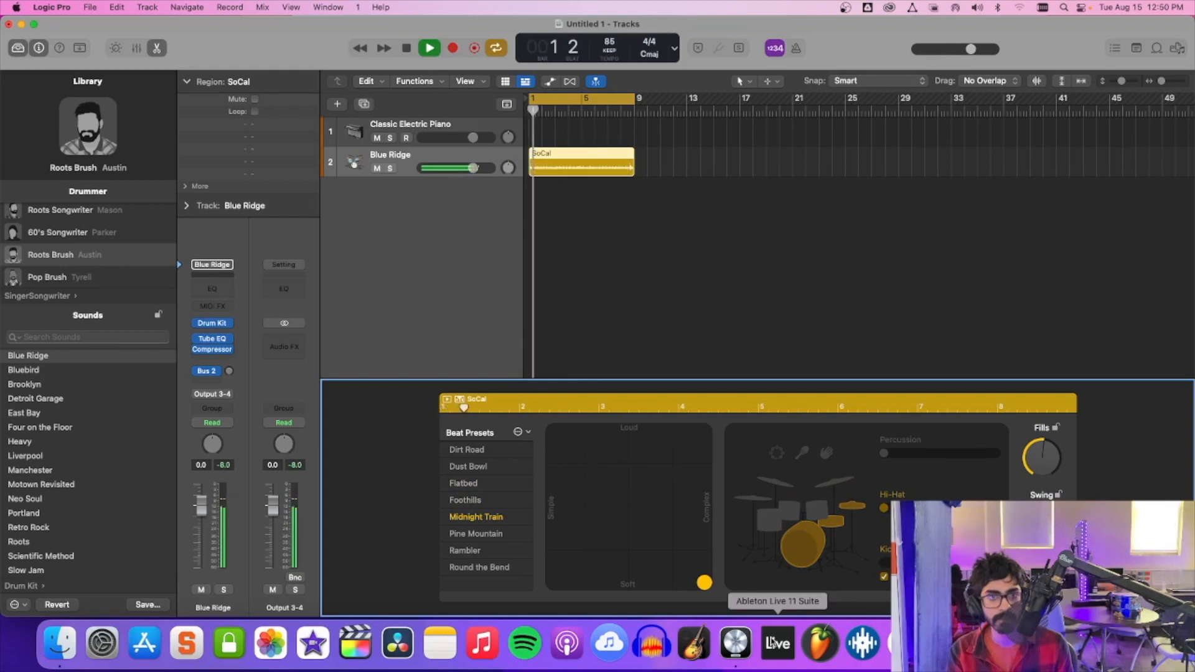
Play the Round the Bend beat preset in the complex, soft corner of the XY pad, with cymbals in place of the hi-hat.
click(496, 568)
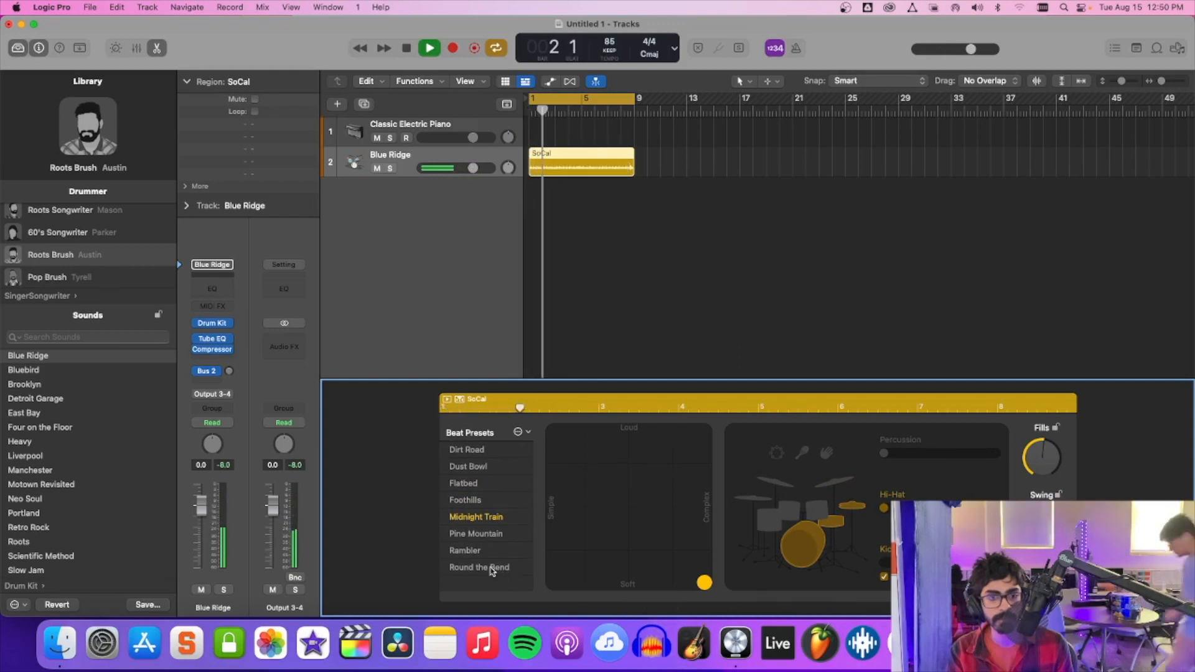
key(space)
drag(614, 448, 705, 582)
key(space)
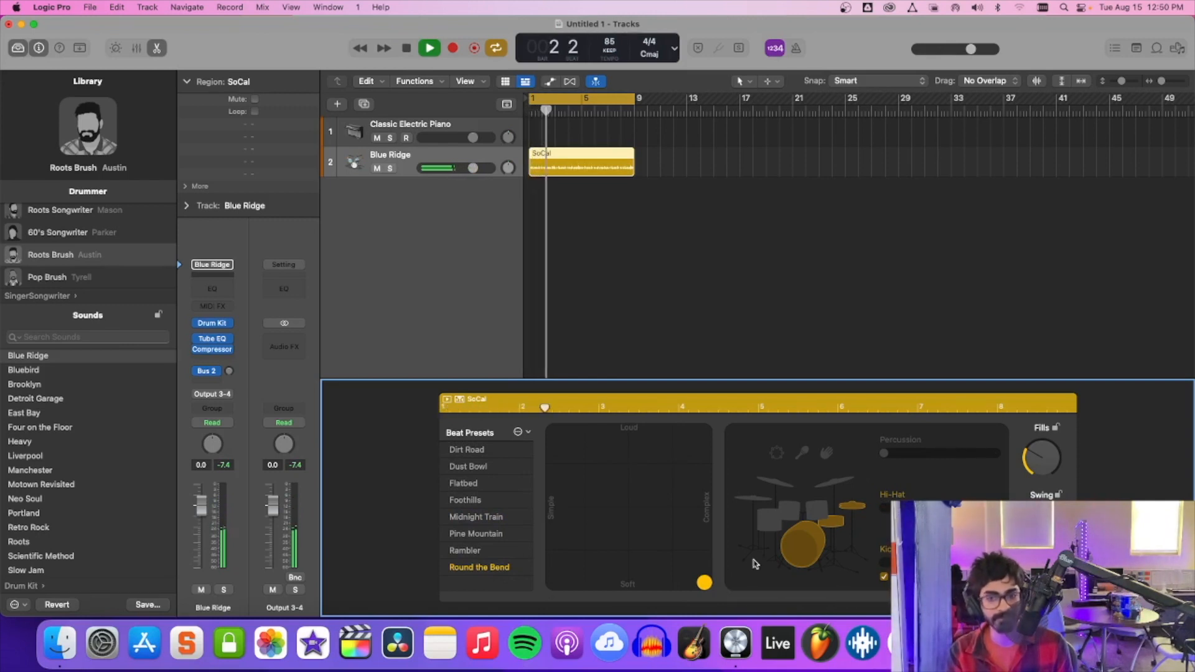
click(837, 482)
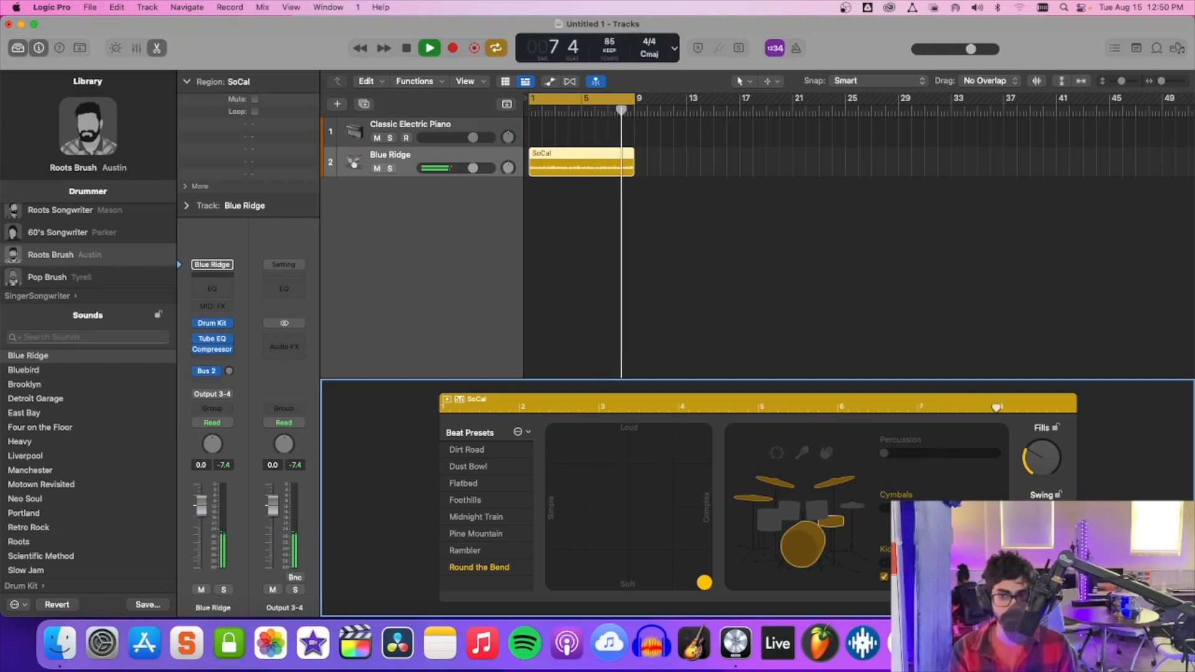
Turn on the metronome click and replay the beat from the start of the project to compare it with the click.
key(Return)
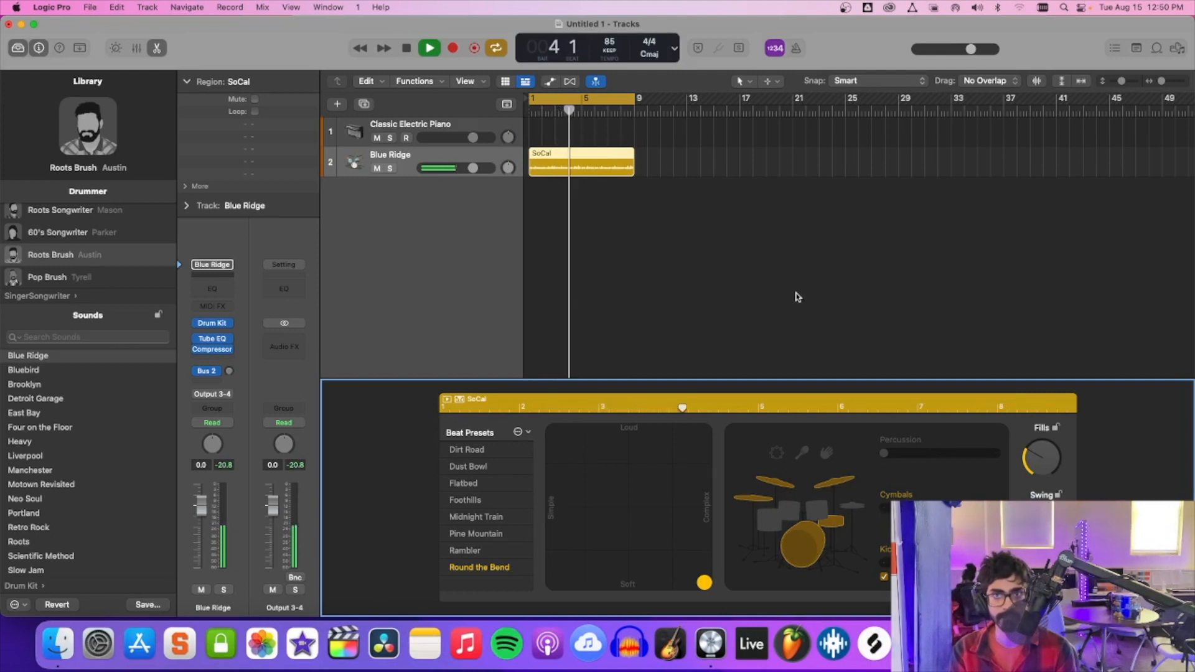
click(796, 48)
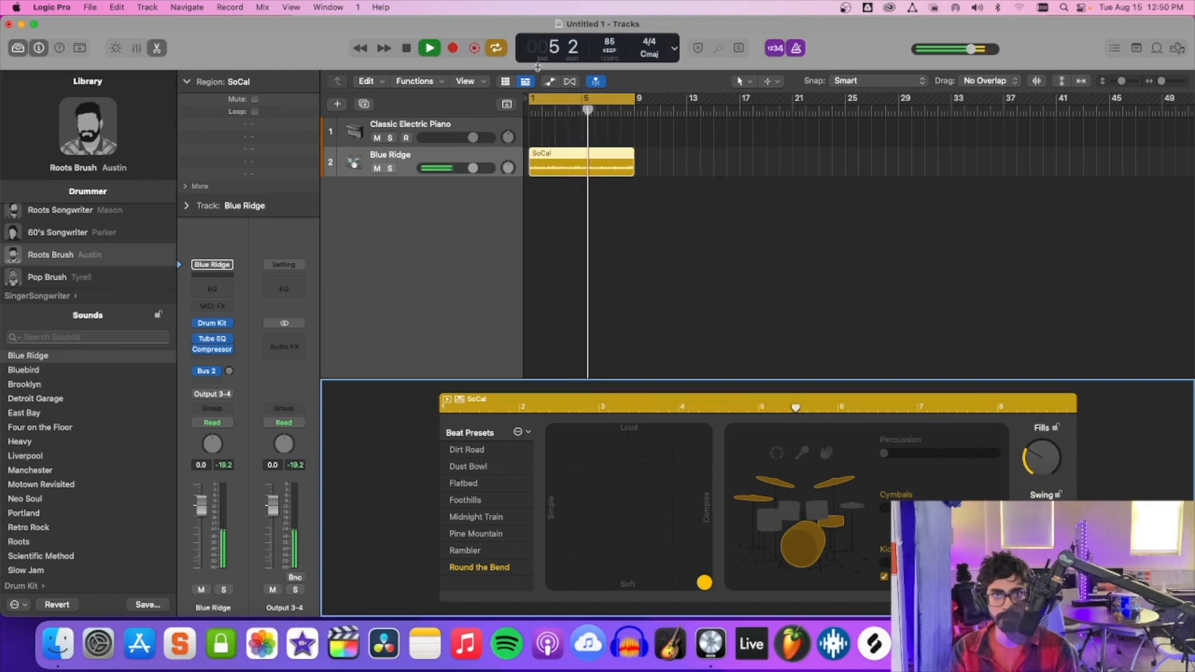
click(407, 48)
click(429, 49)
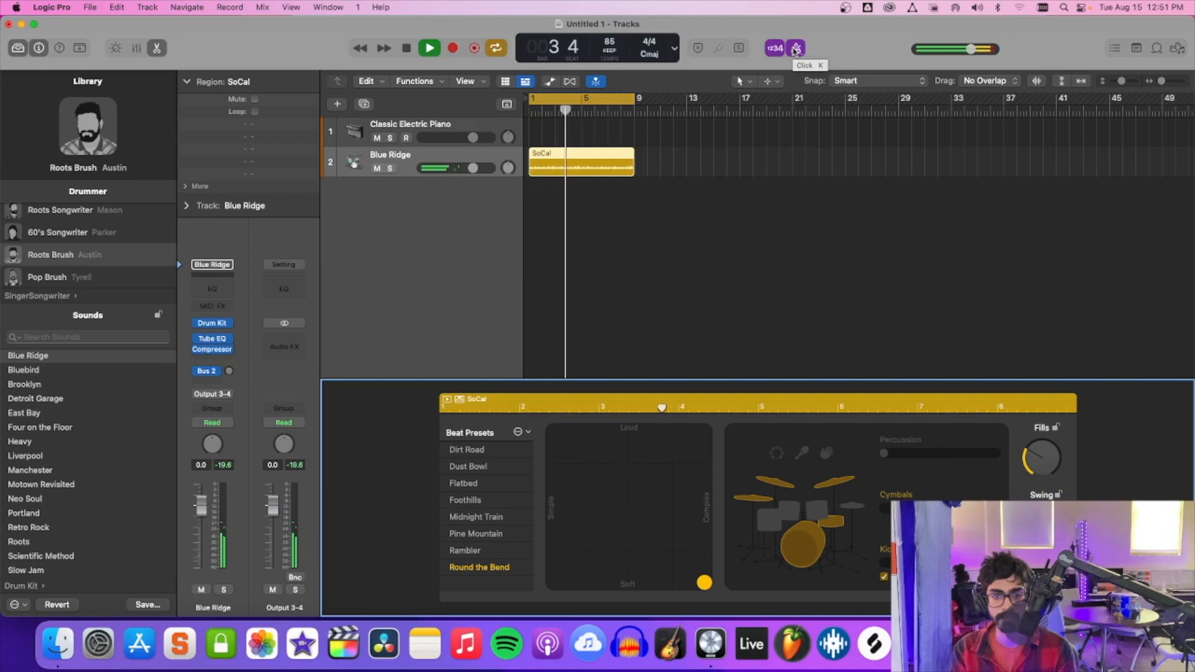
click(796, 49)
click(795, 50)
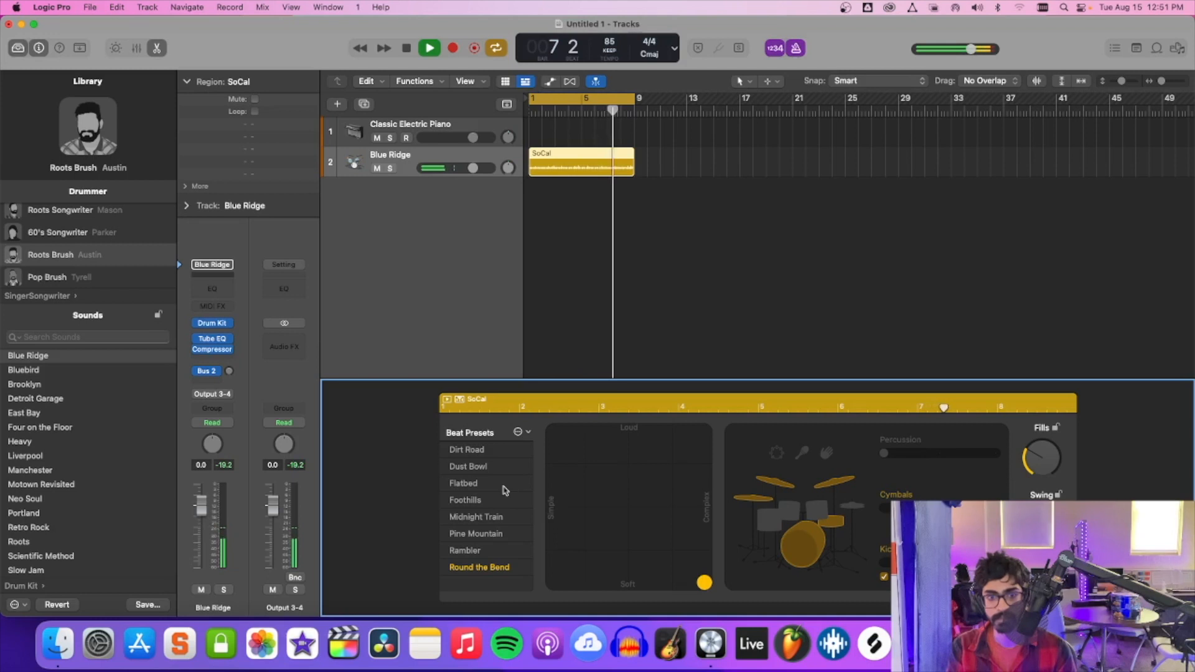
Switch the kit from cymbals to the hi-hat and make the beat slightly louder along the complex edge of the XY pad.
click(853, 509)
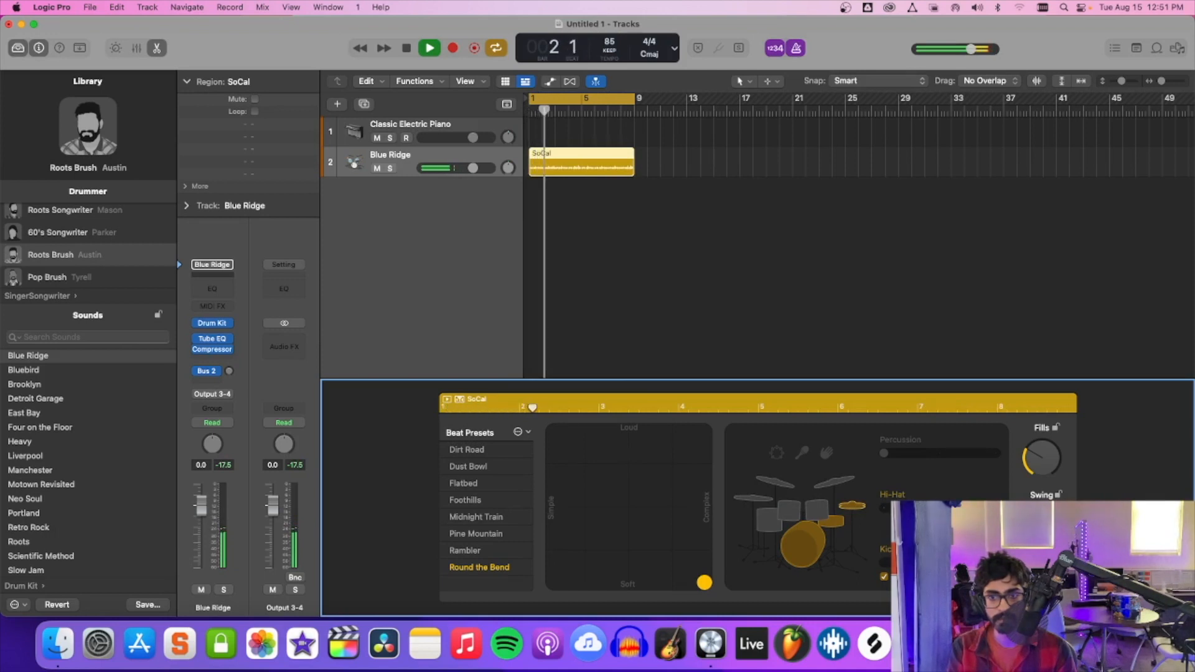
drag(705, 586, 712, 556)
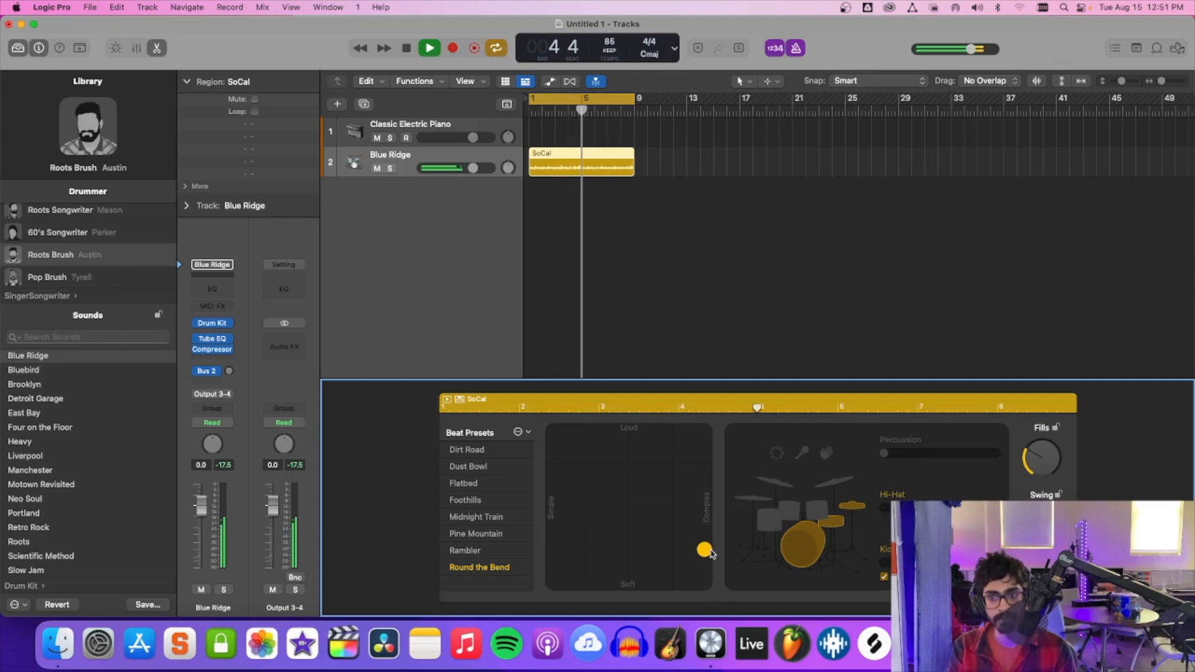
drag(710, 551, 711, 544)
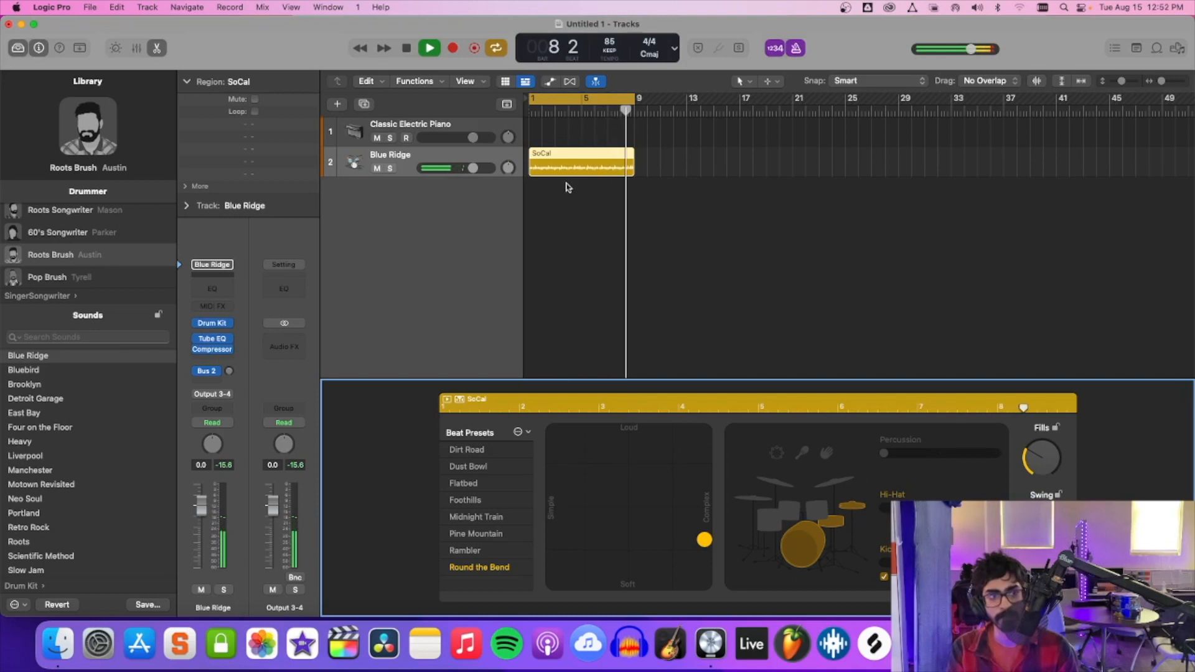
click(210, 362)
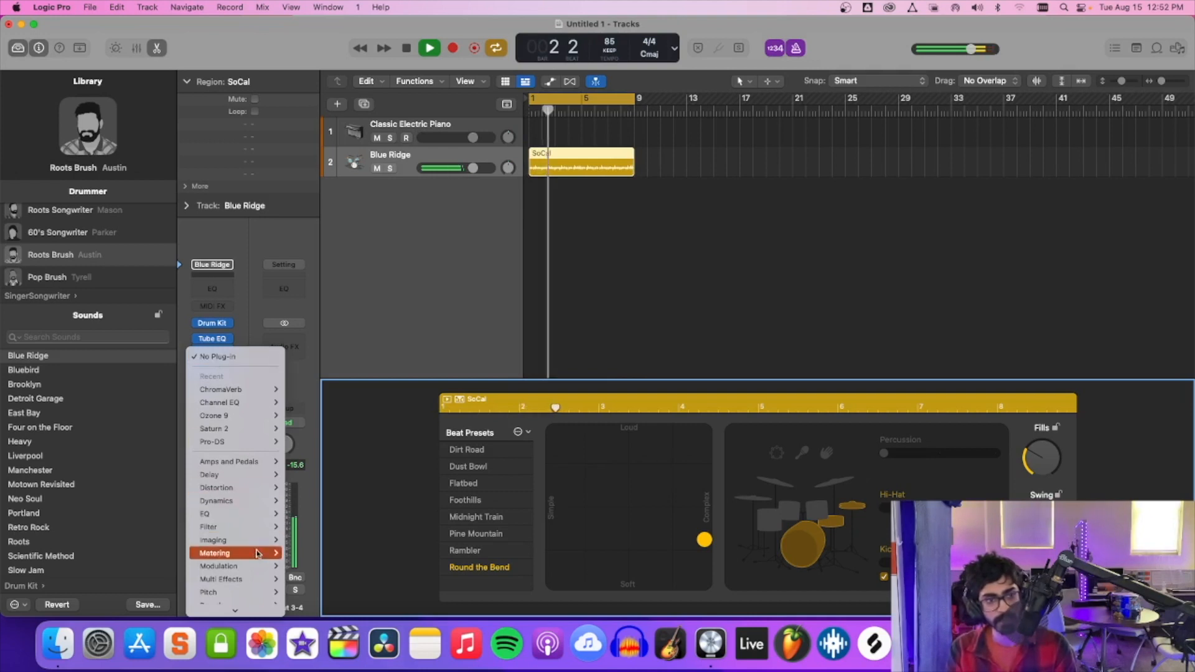
mouse_move(234, 611)
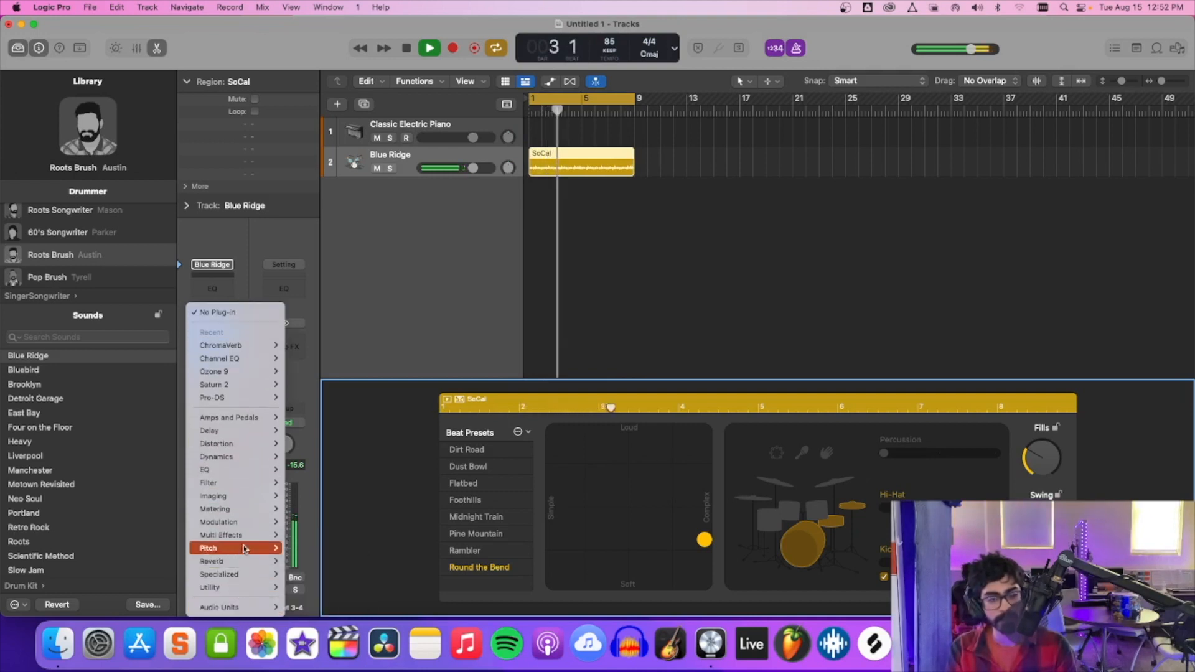
click(422, 262)
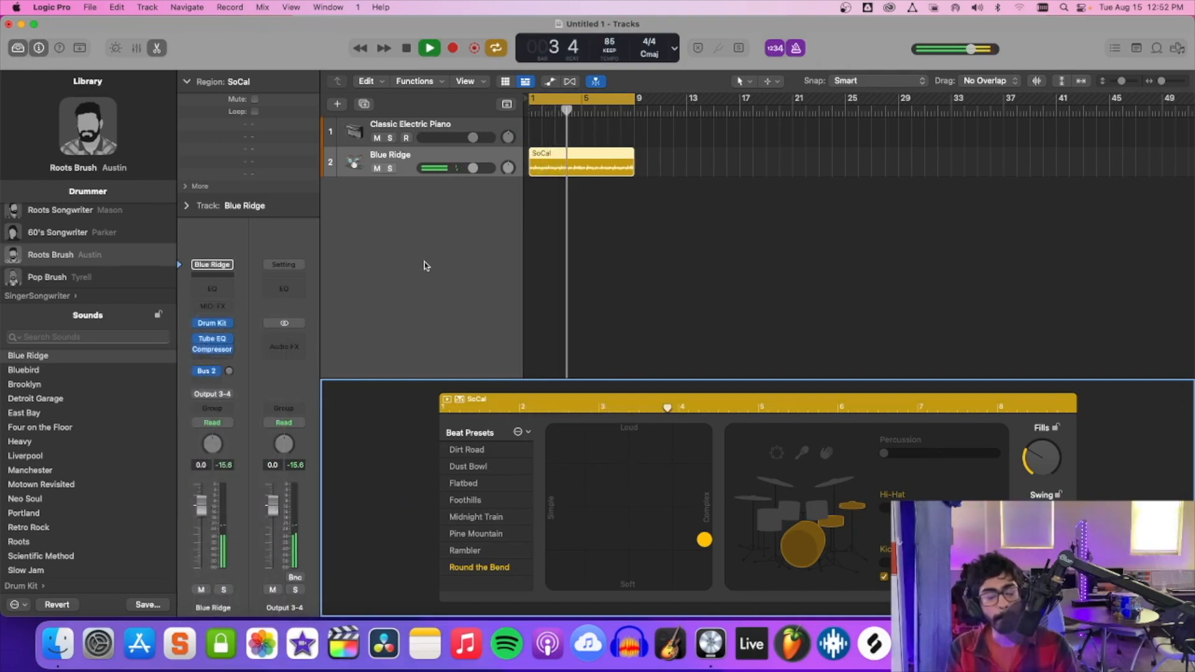
Browse the audio effect categories and insert a second stereo Compressor on the Blue Ridge channel strip, after the existing one.
click(211, 360)
mouse_move(272, 616)
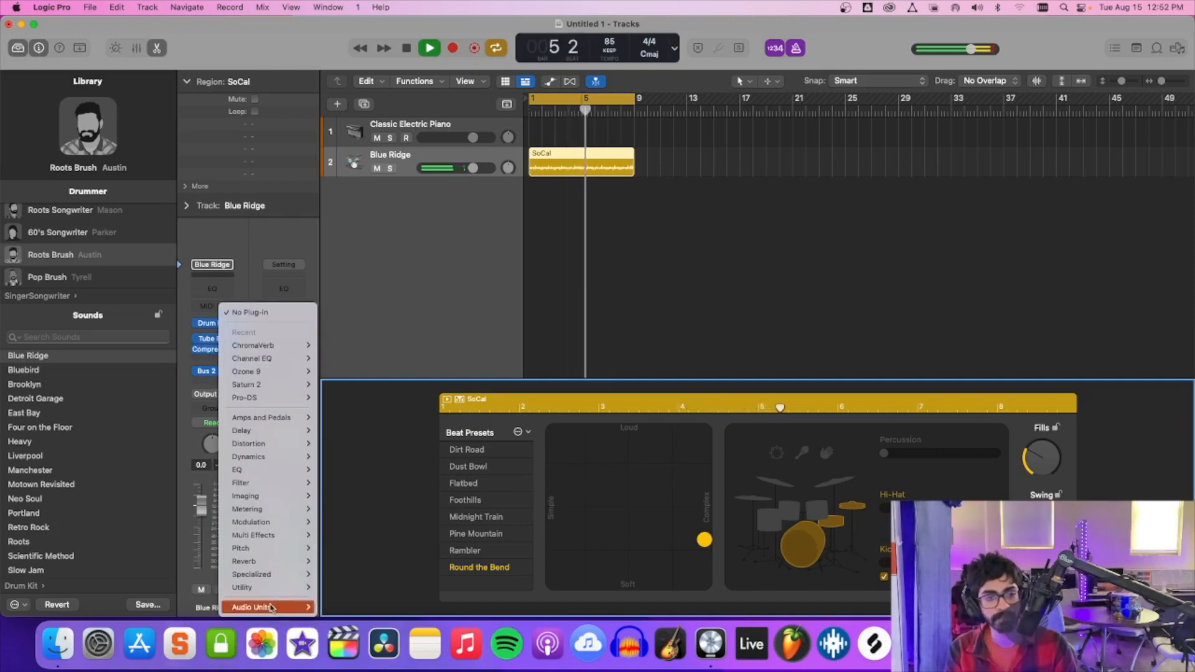
mouse_move(264, 423)
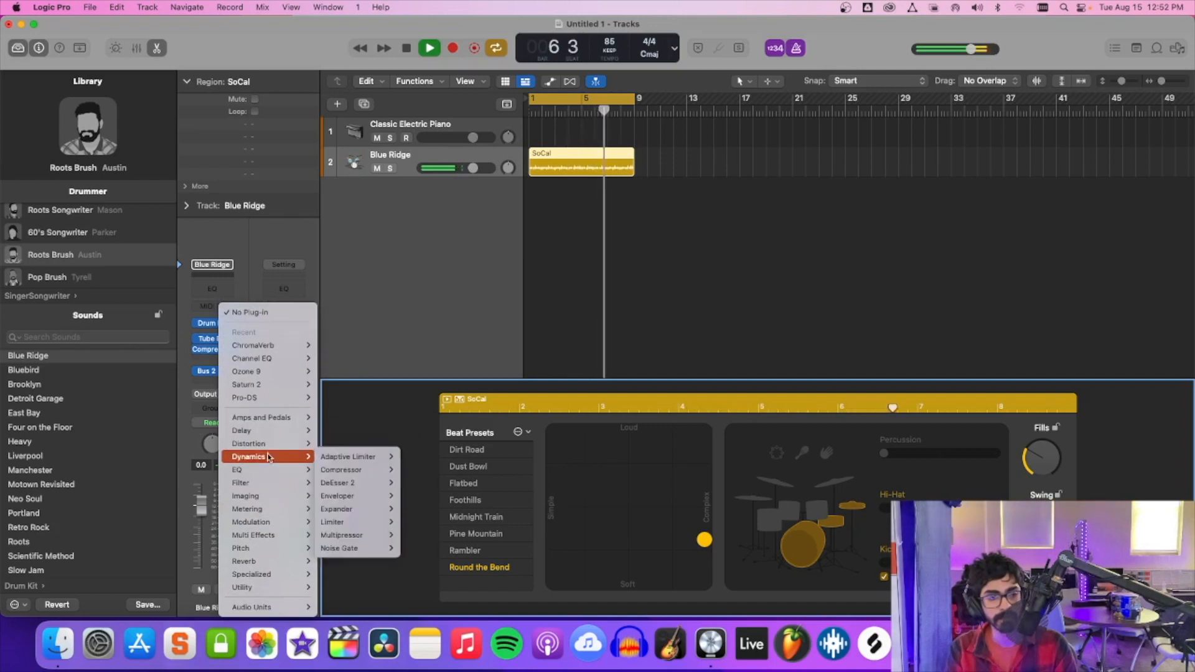
mouse_move(263, 483)
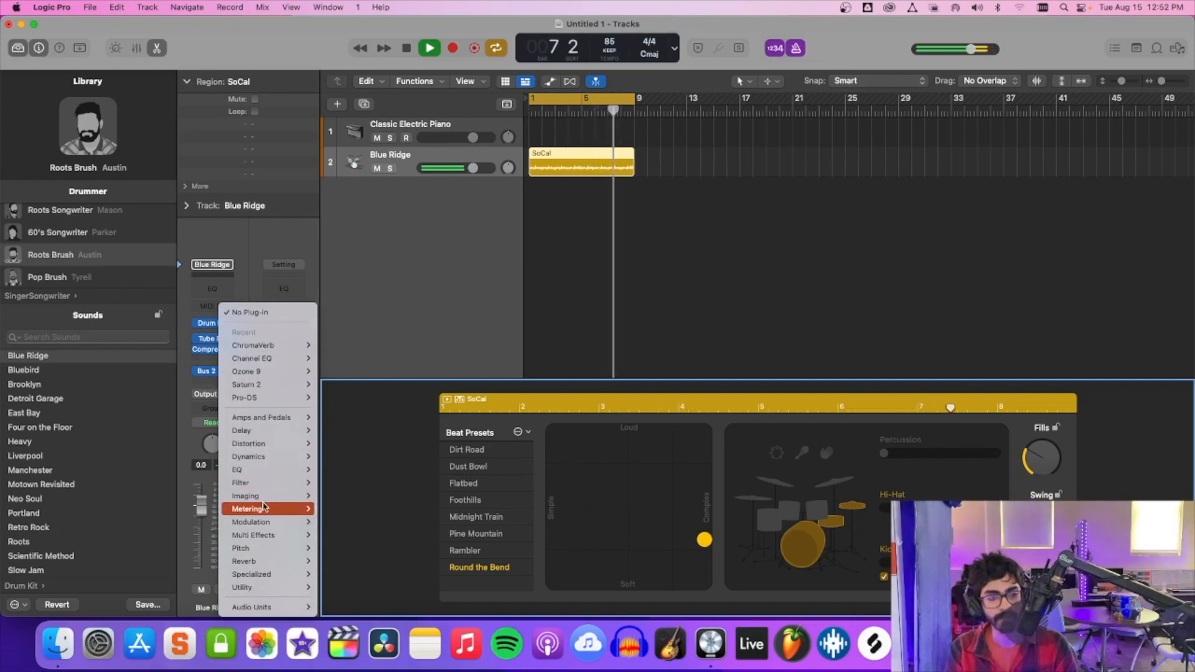
mouse_move(263, 523)
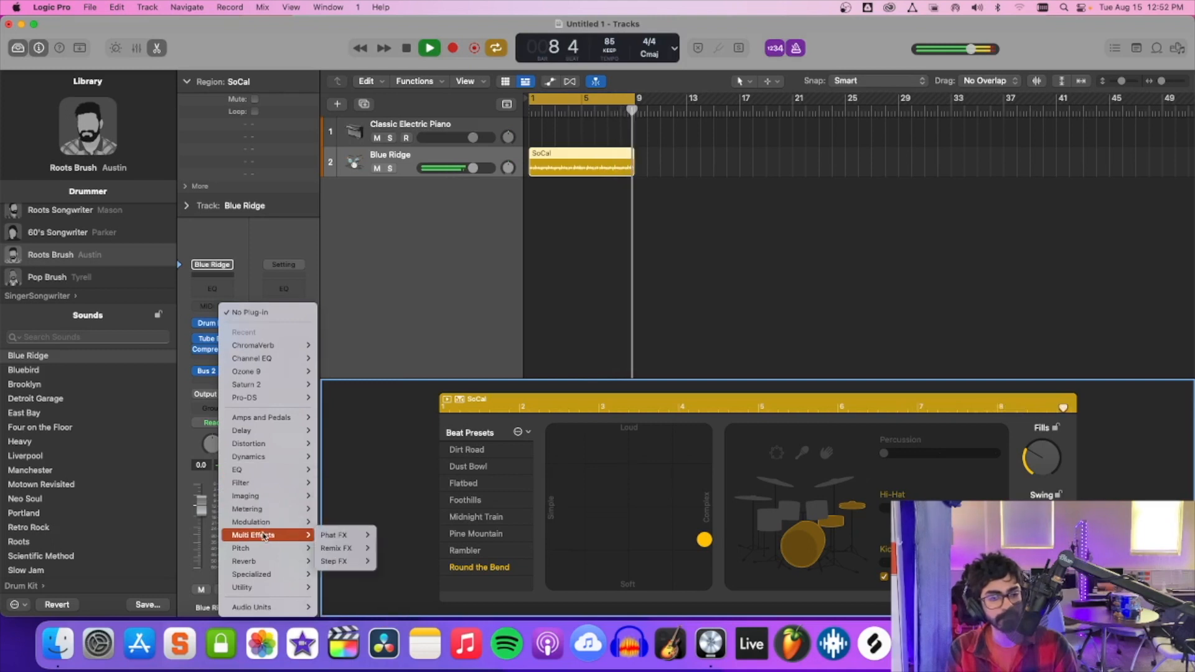
mouse_move(261, 573)
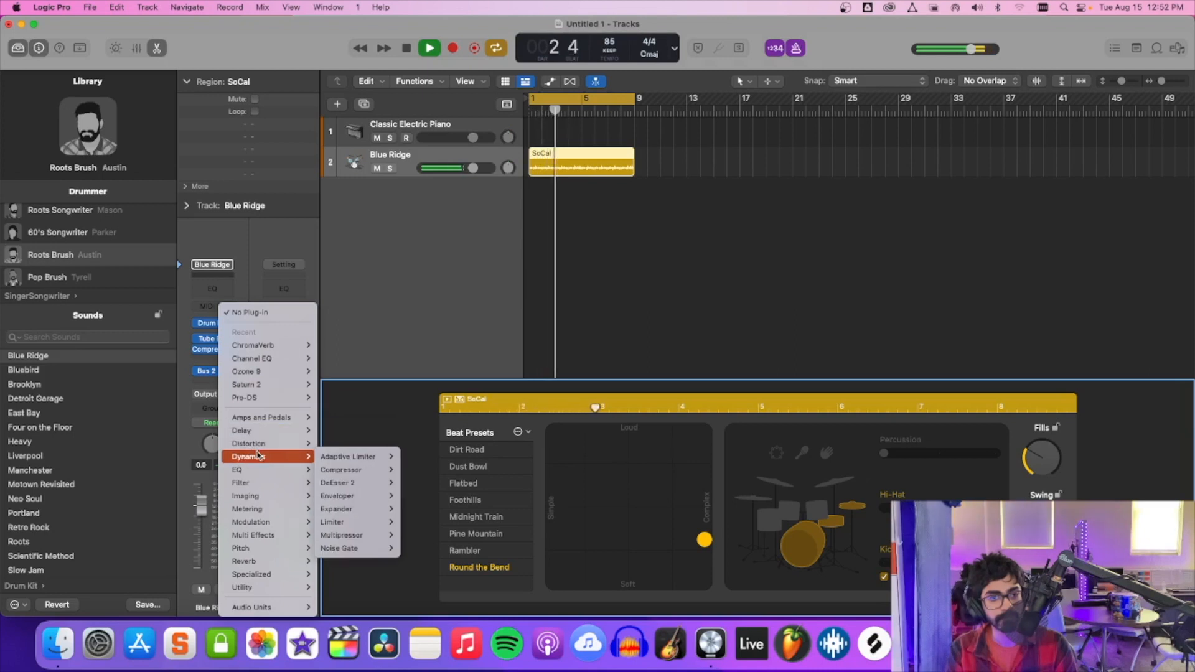
mouse_move(361, 470)
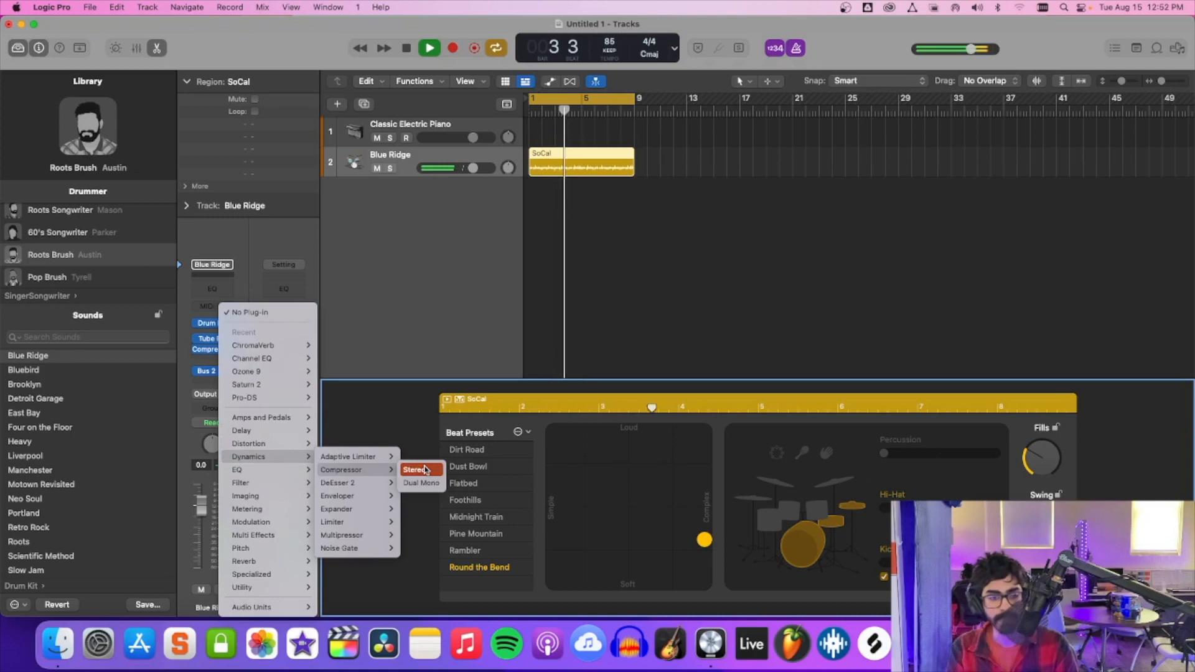
click(425, 470)
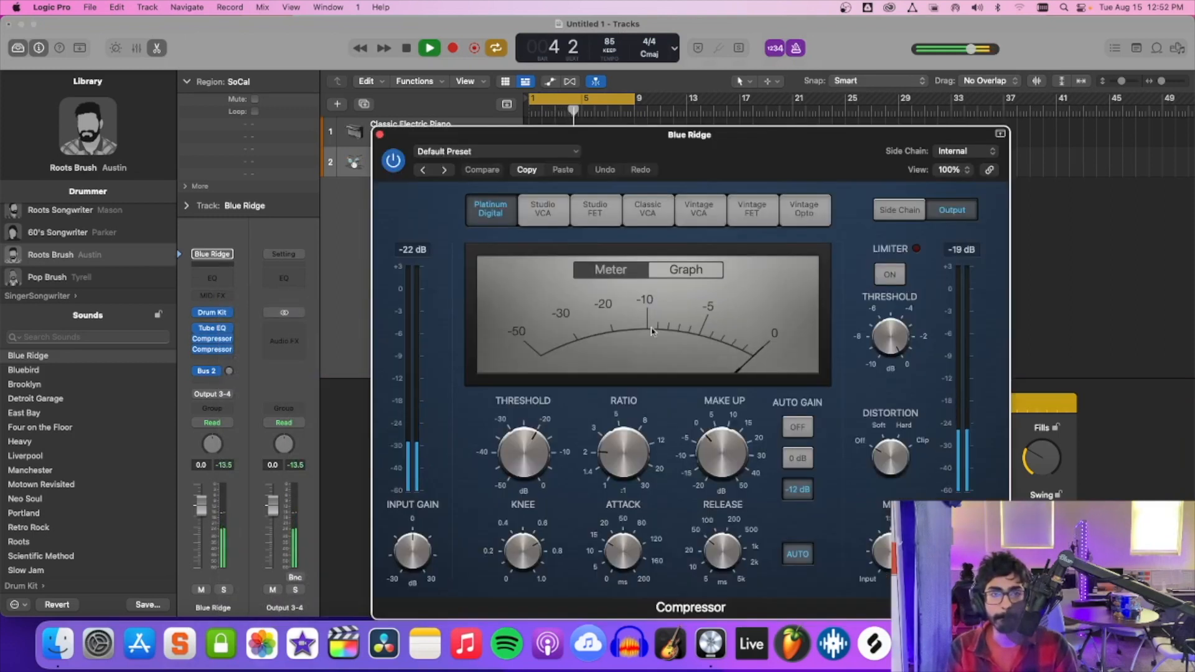
Audition the new Compressor's circuit types from Studio VCA through Vintage Opto over the playing beat, returning to Studio FET.
click(543, 212)
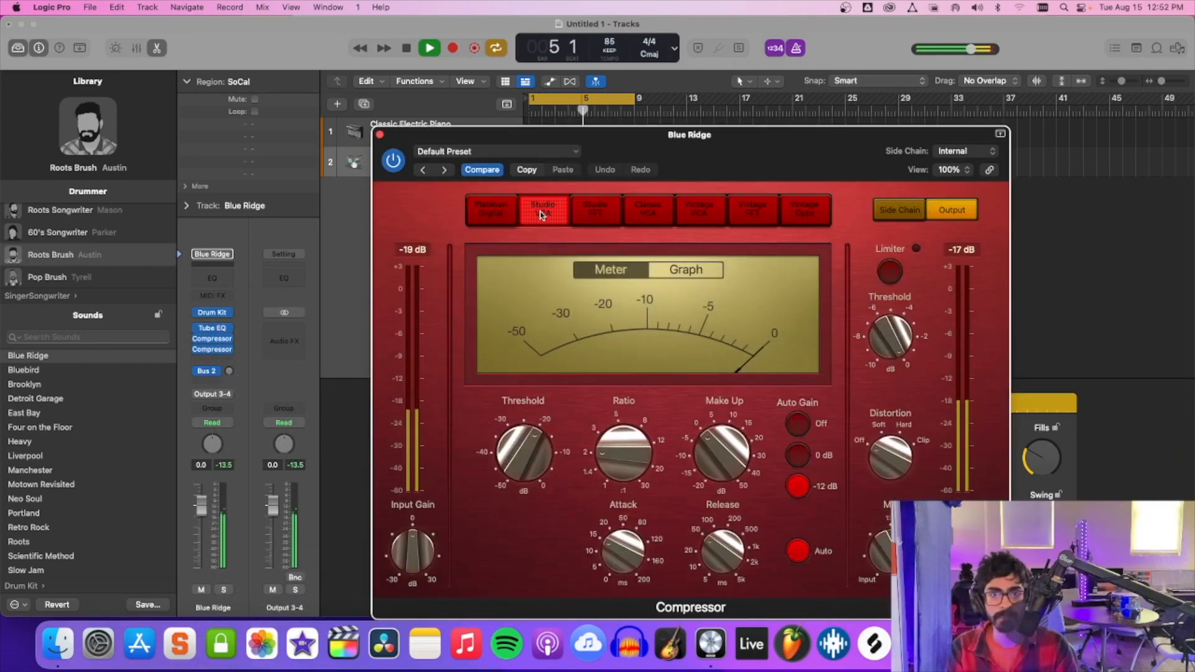
click(595, 211)
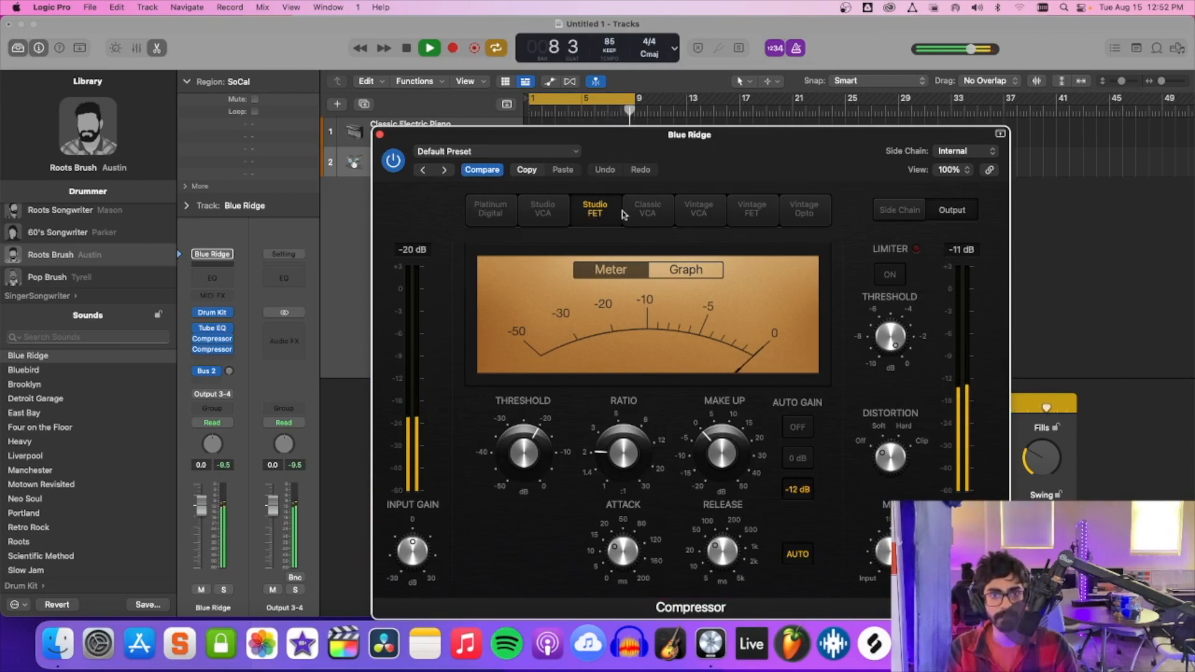
click(649, 212)
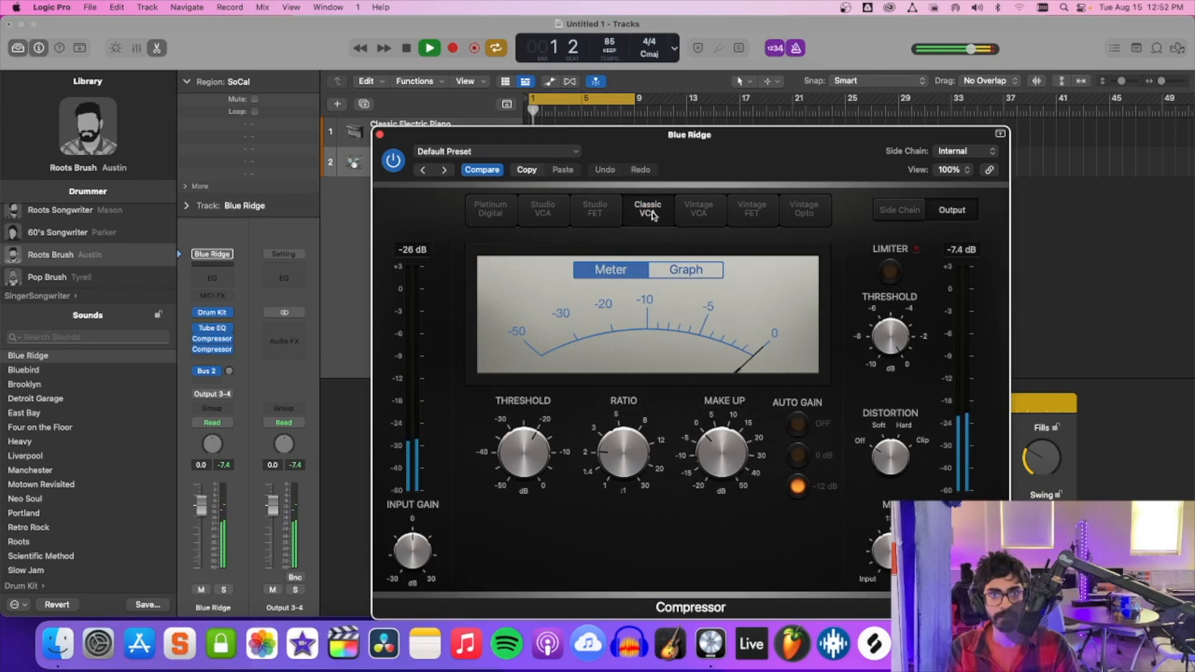
click(693, 216)
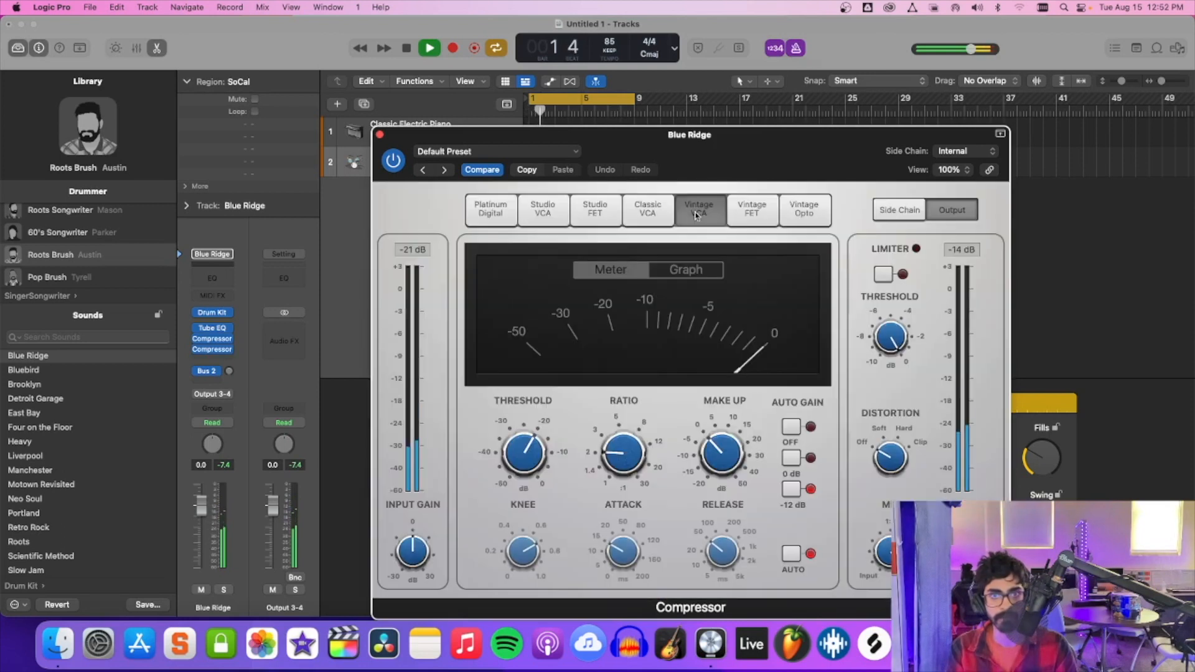
click(749, 210)
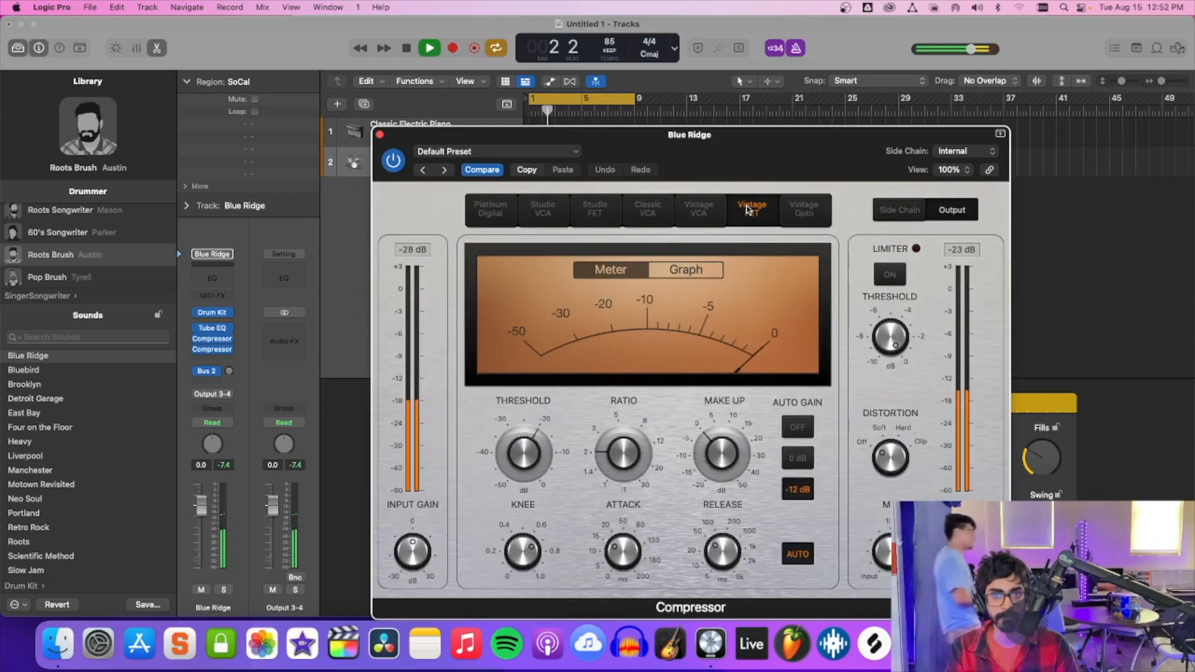
click(801, 209)
click(595, 211)
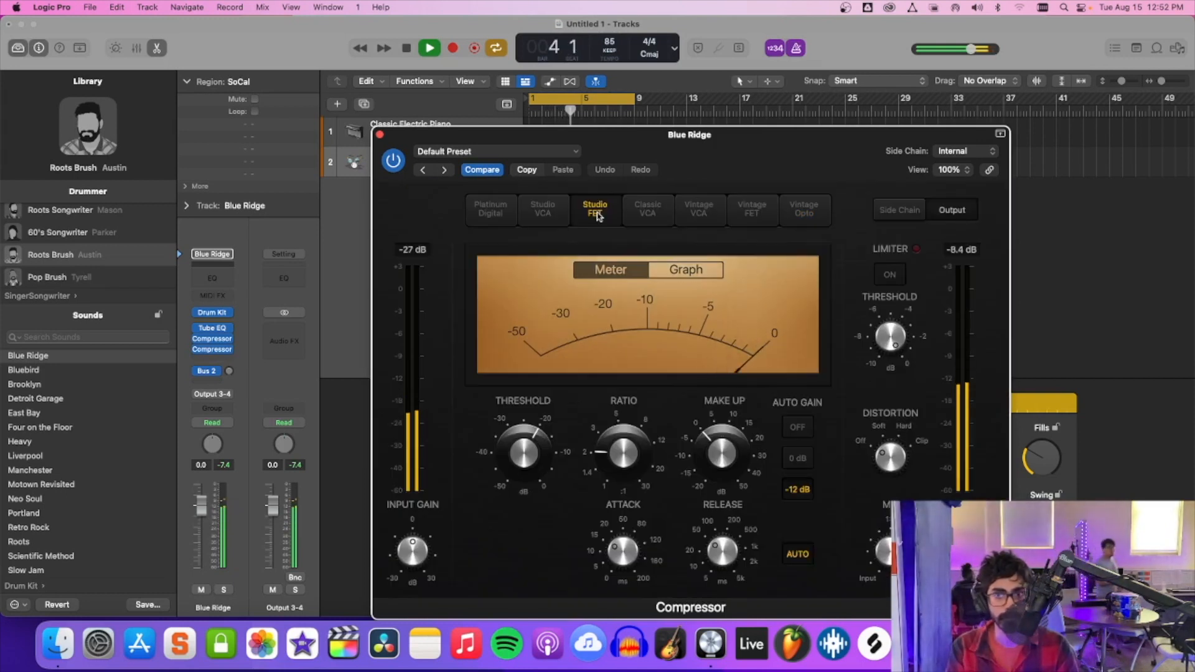
click(520, 156)
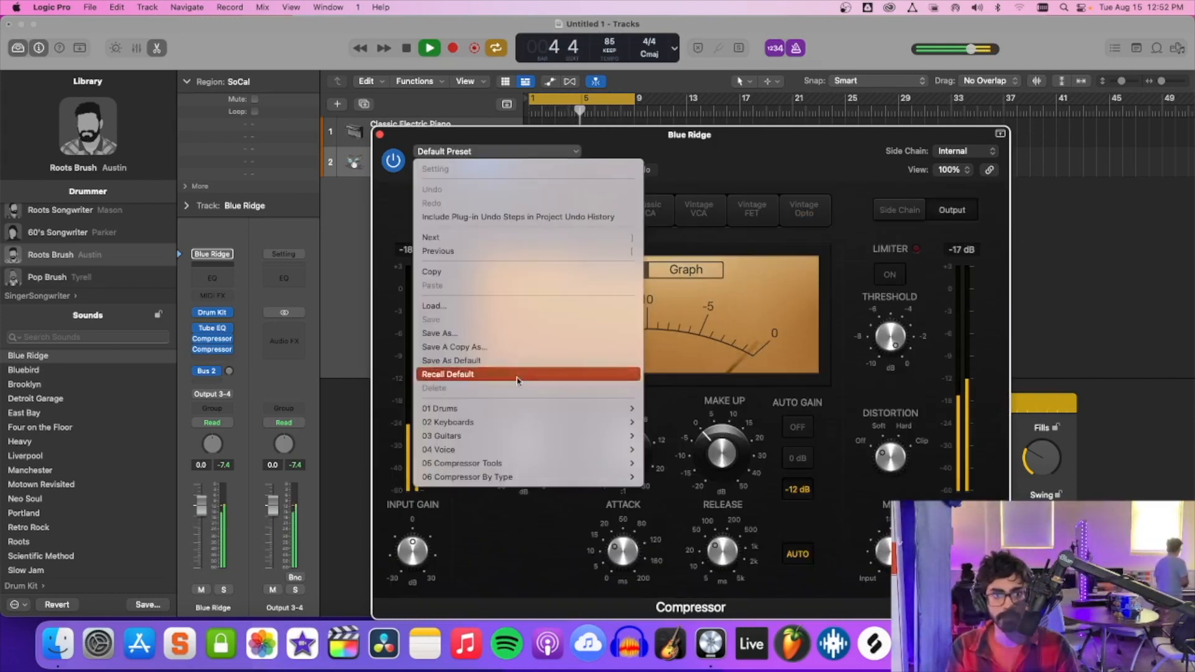
click(744, 146)
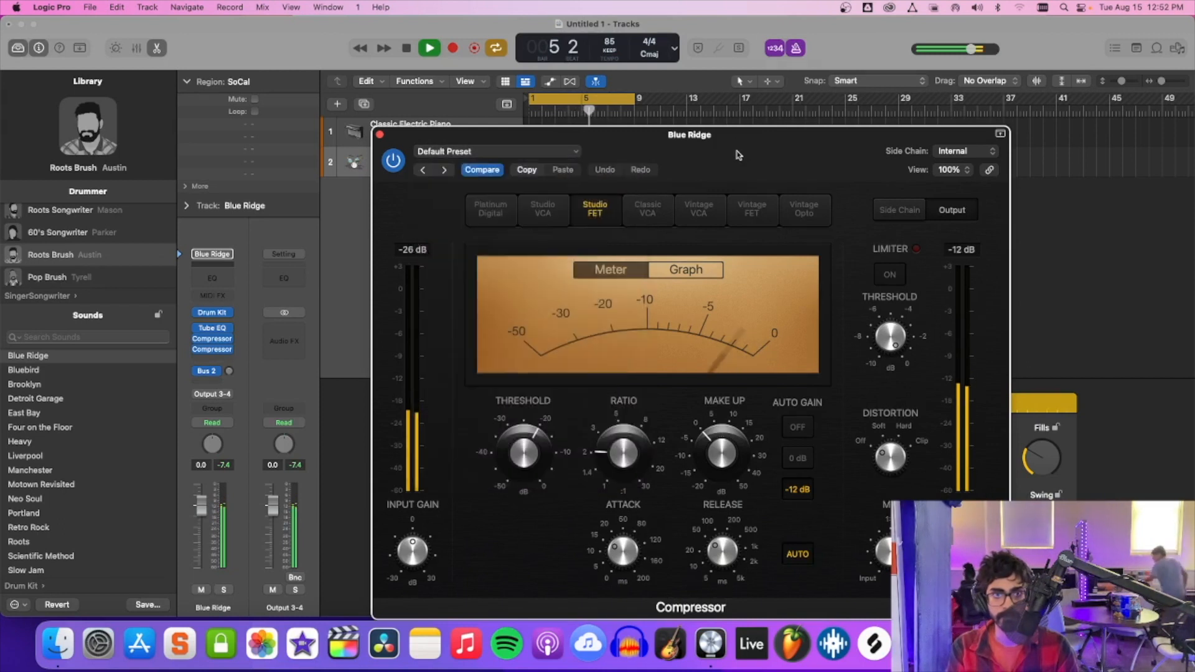
Load the Type R Tight Drum Kit preset in the Compressor and change its circuit type to Studio FET.
click(482, 156)
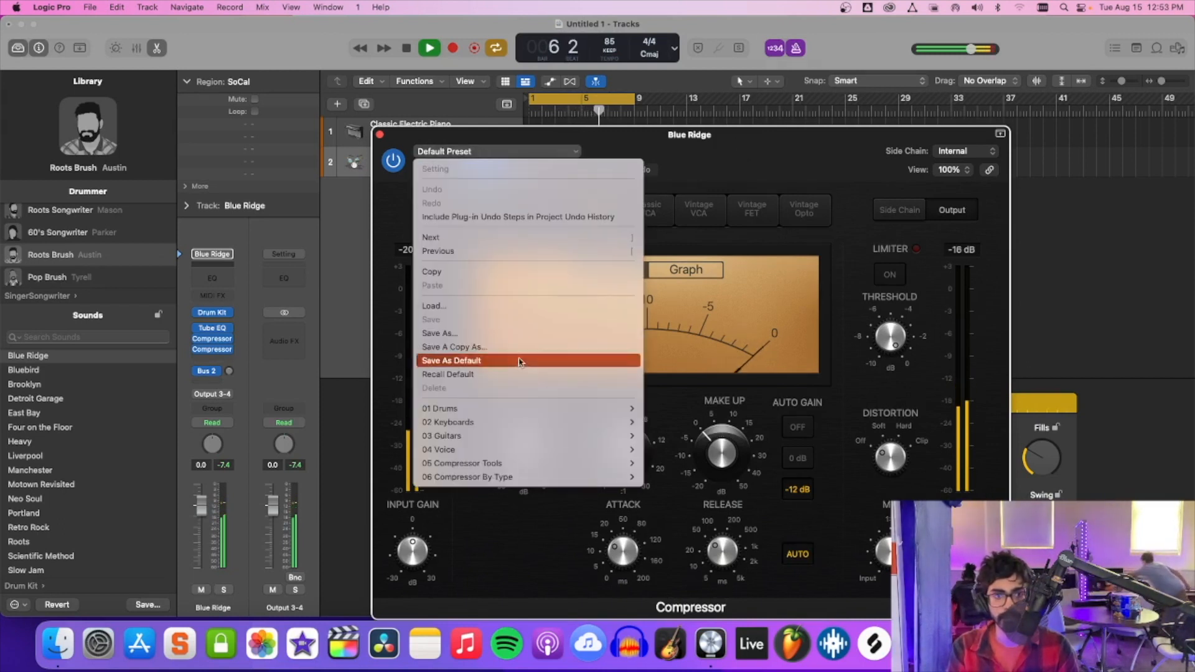
mouse_move(531, 409)
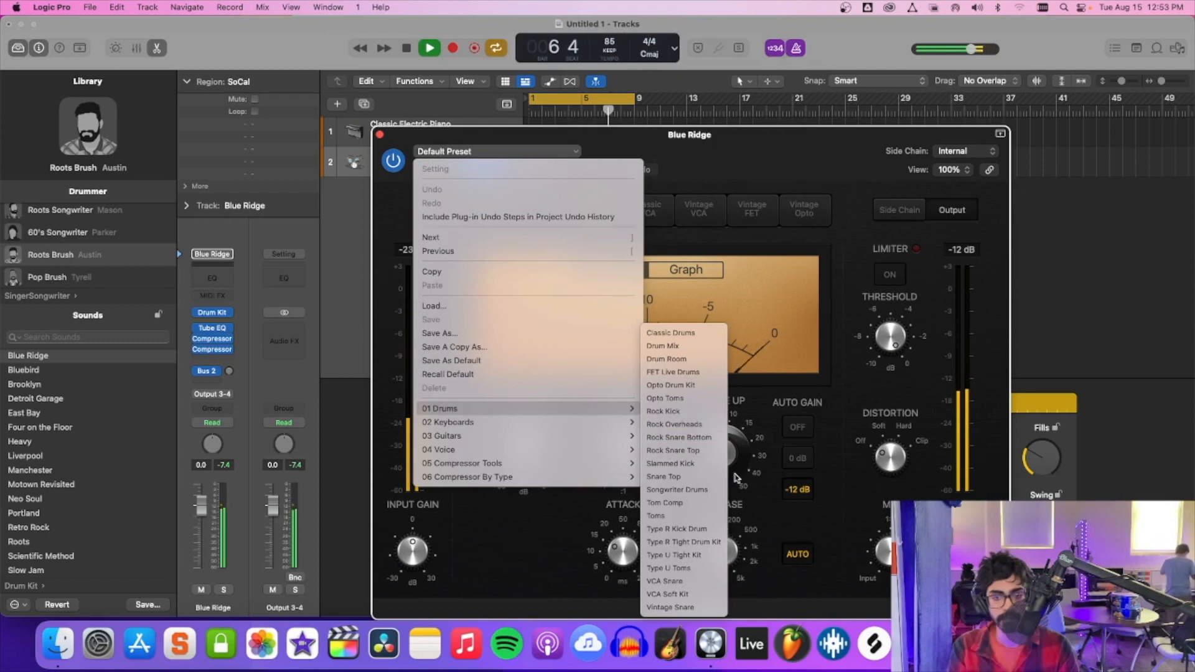
click(707, 543)
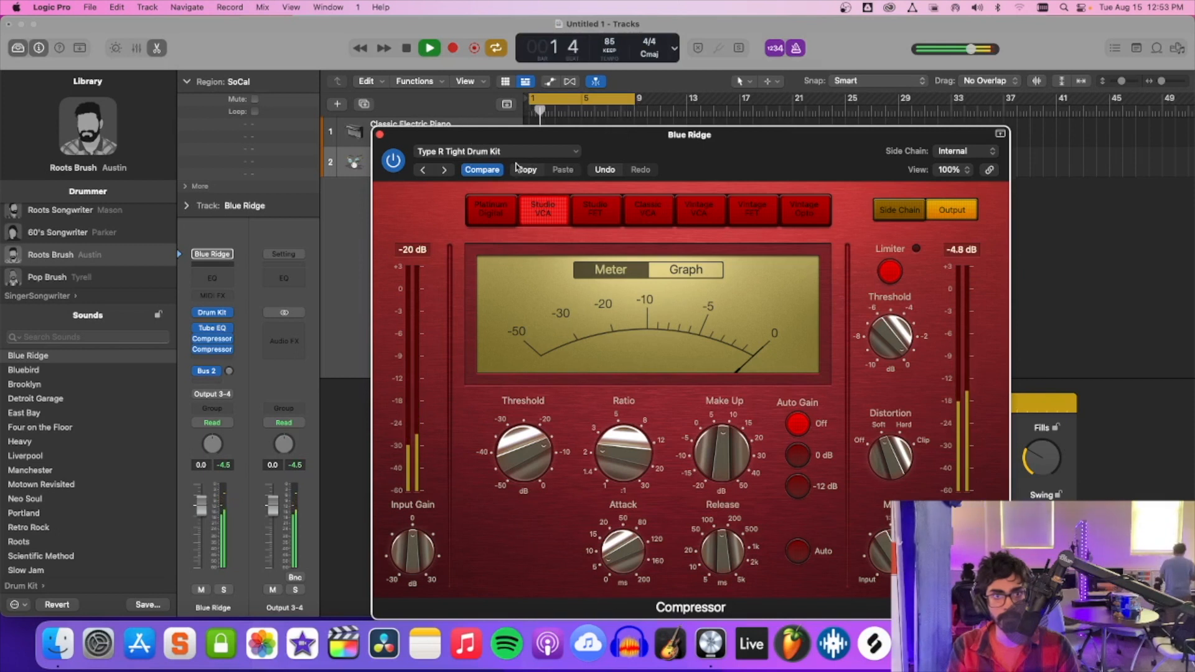
click(585, 211)
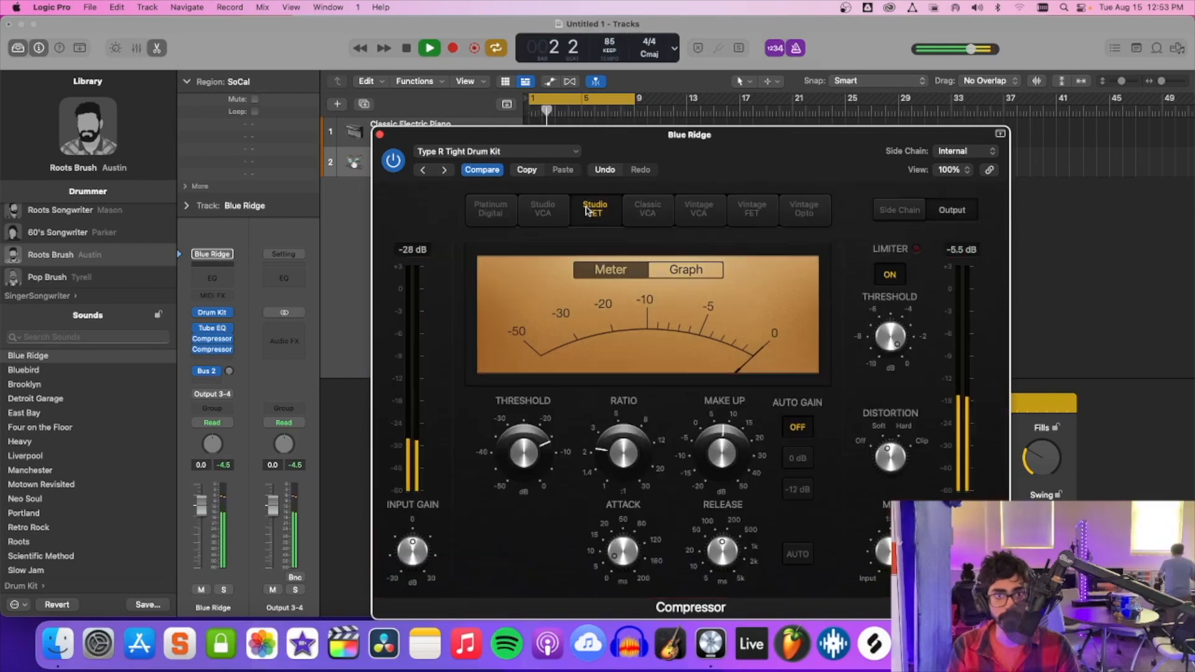
Load the Classic Drums preset in the Compressor and switch its circuit type to Studio FET.
click(522, 154)
mouse_move(579, 408)
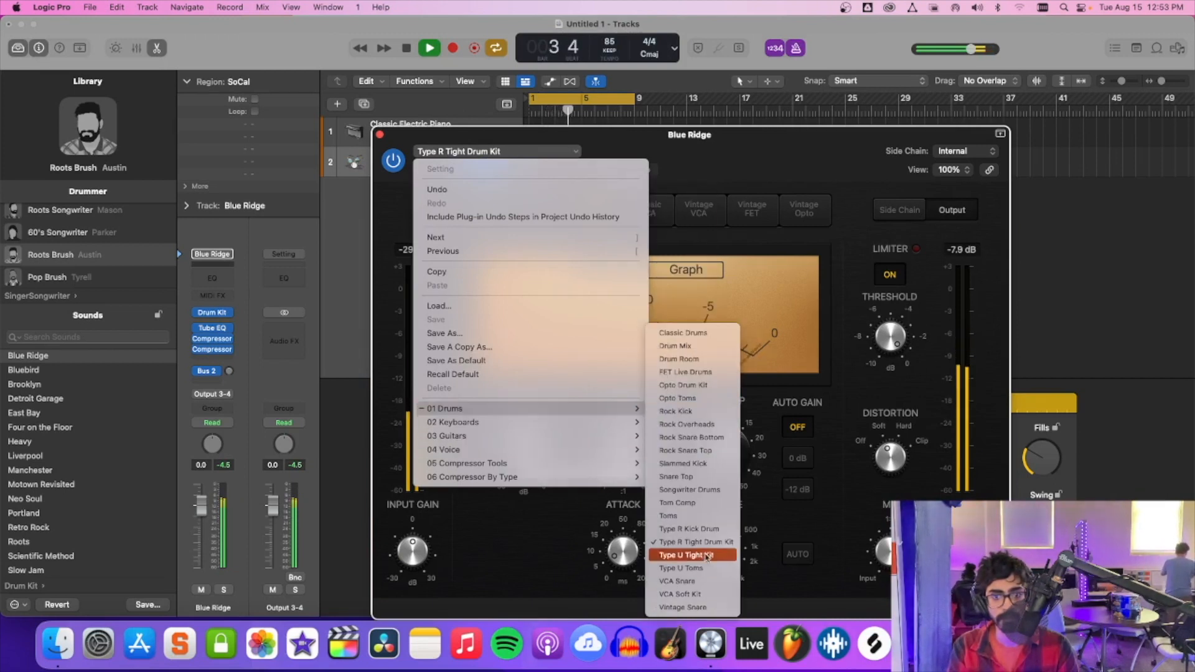
click(705, 334)
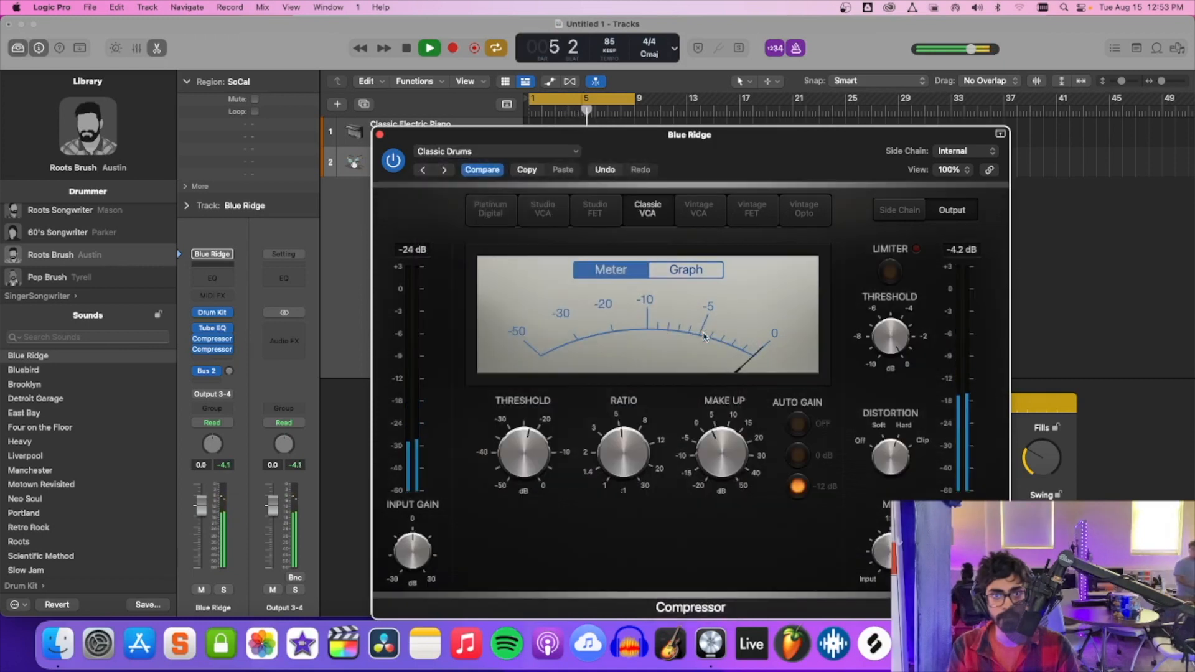
click(595, 210)
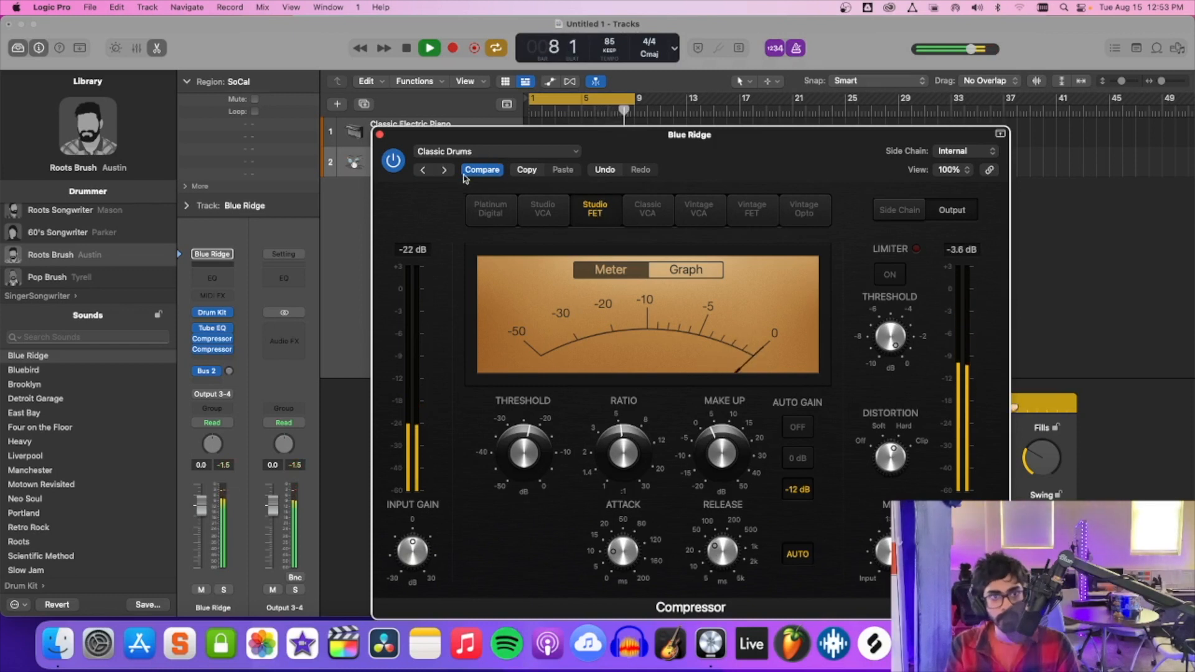
Go back through the Compressor presets VCA Tight, VCA Snare and VCA Slow, advance one preset, and close the plug-in window.
click(423, 170)
click(423, 170)
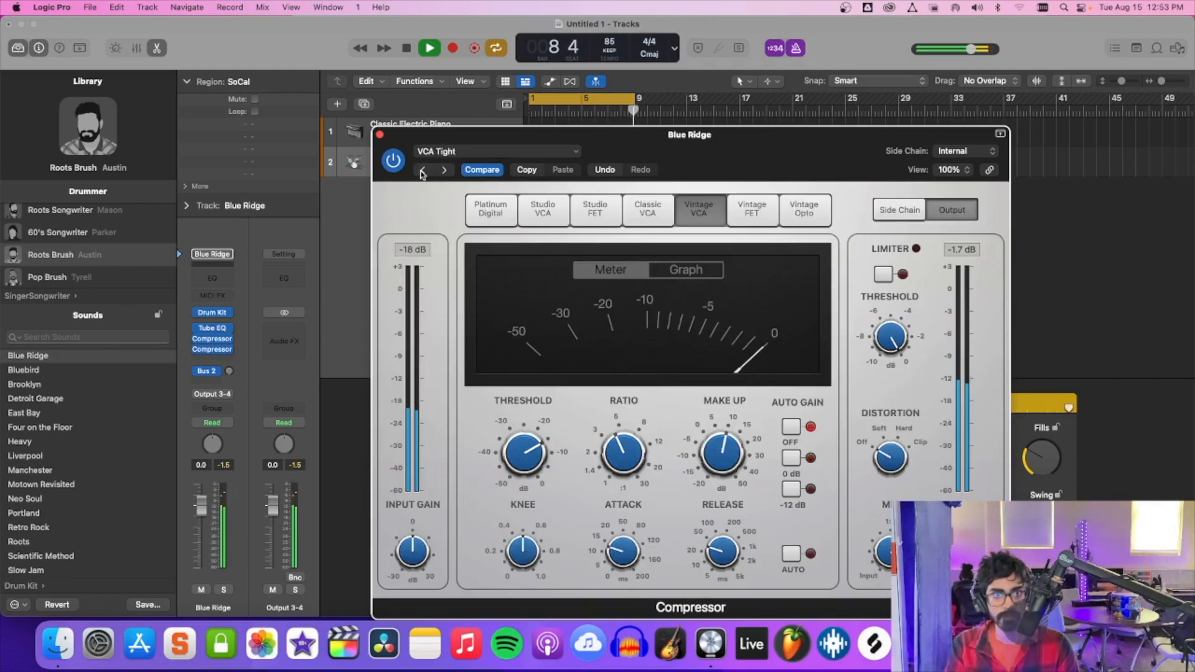
click(423, 170)
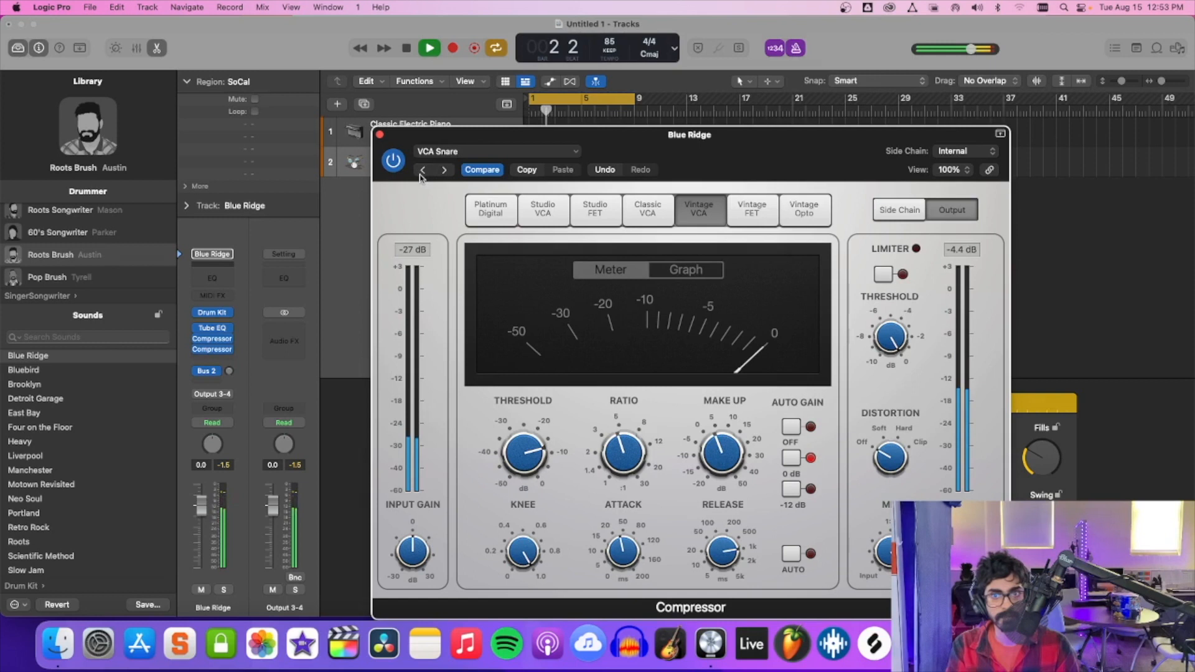
click(422, 171)
click(423, 171)
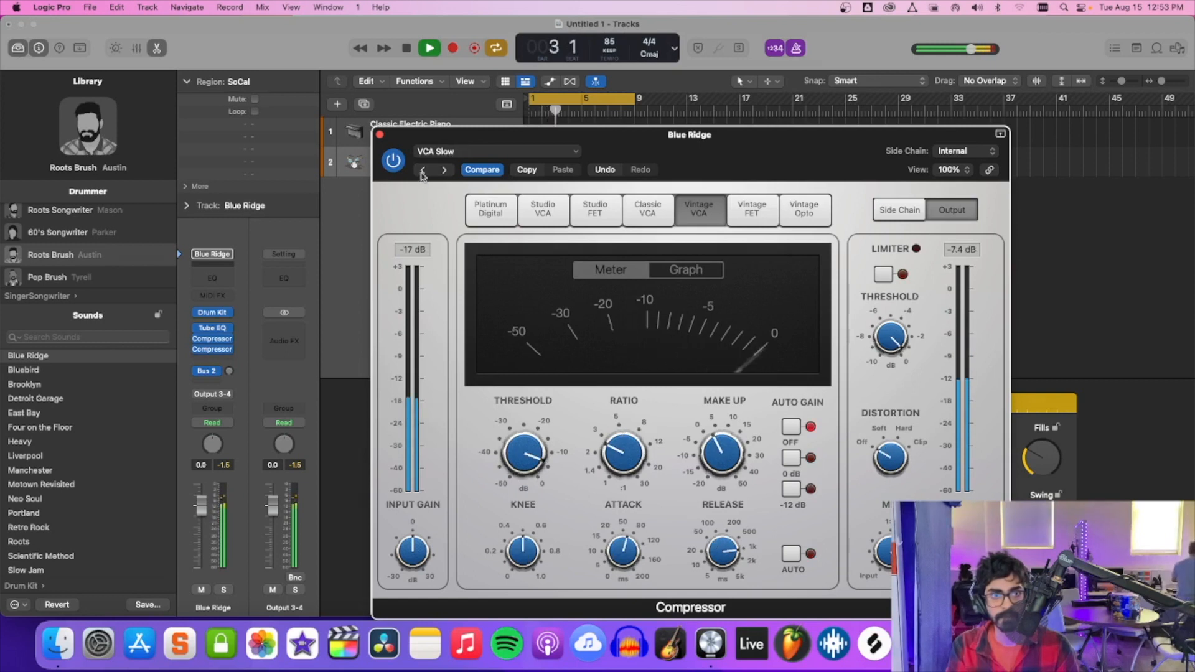
click(442, 171)
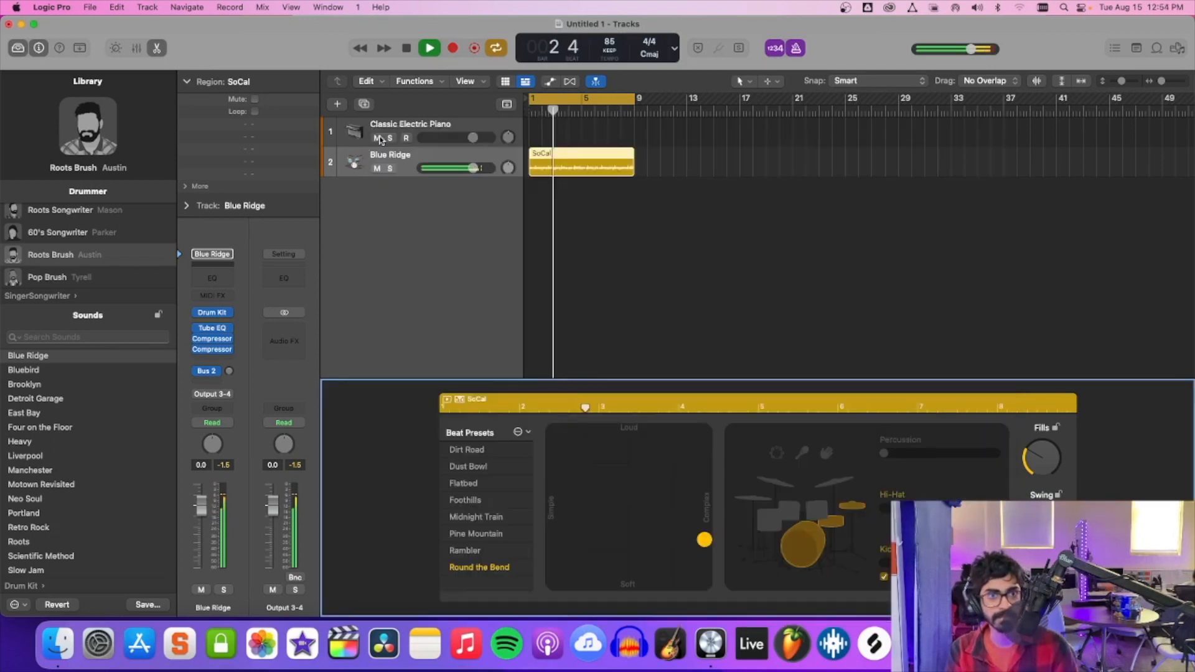
click(381, 136)
Lower the Blue Ridge drum track's volume to -4.9 dB.
drag(475, 171, 466, 170)
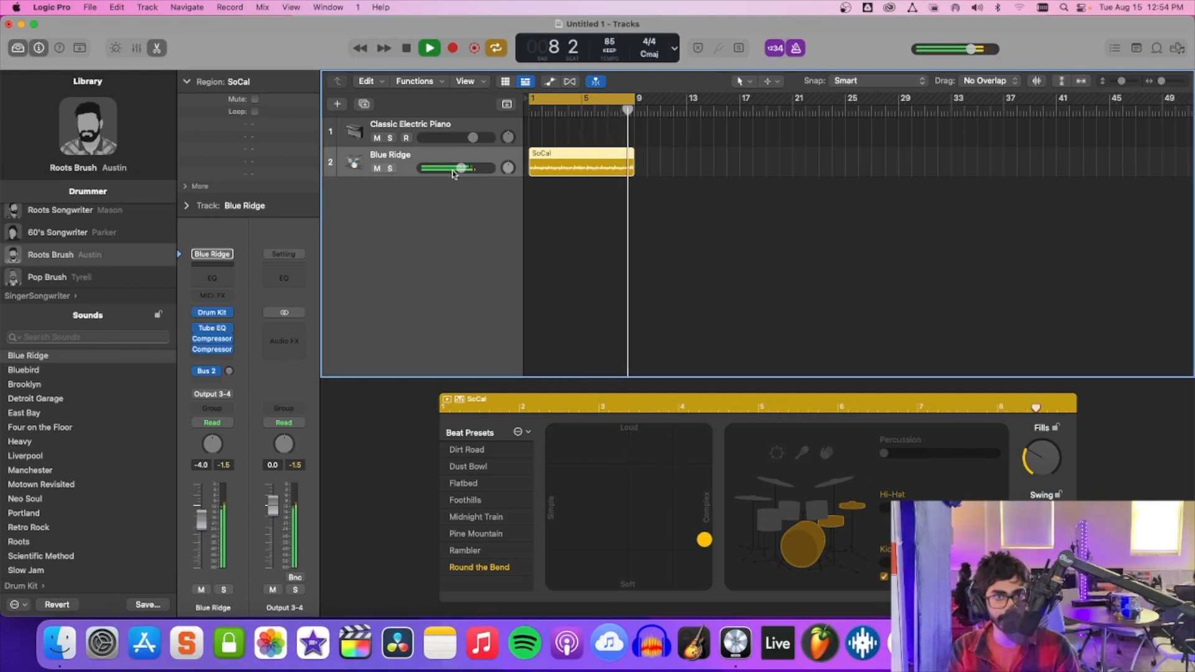
drag(459, 171, 455, 171)
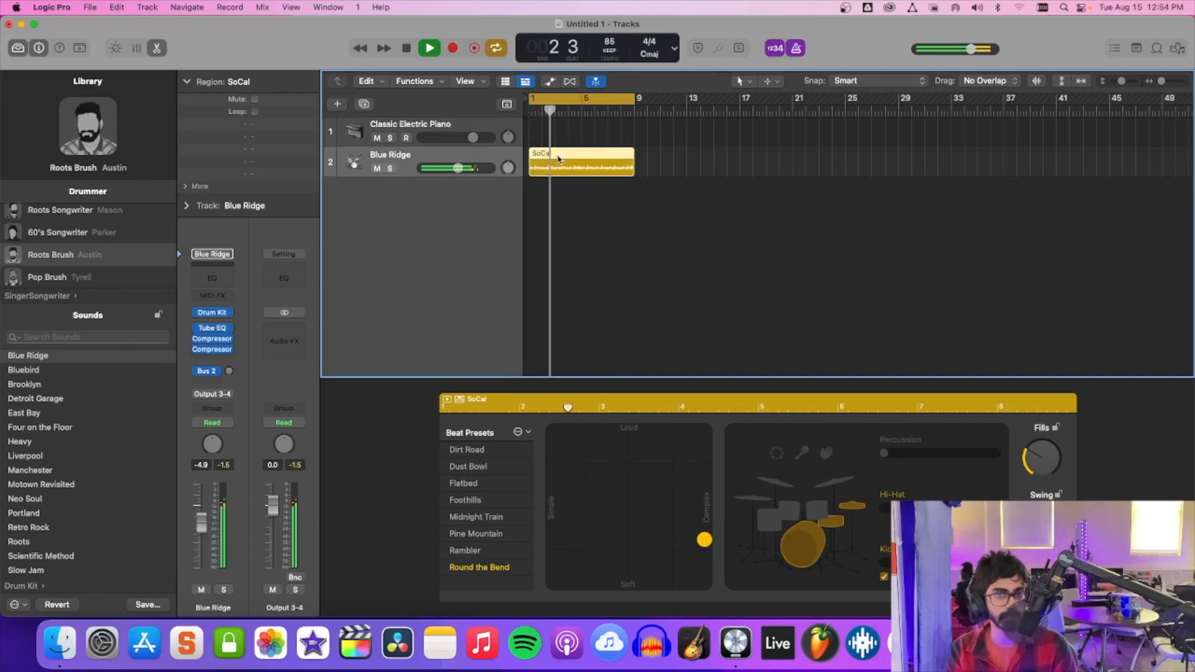
click(458, 168)
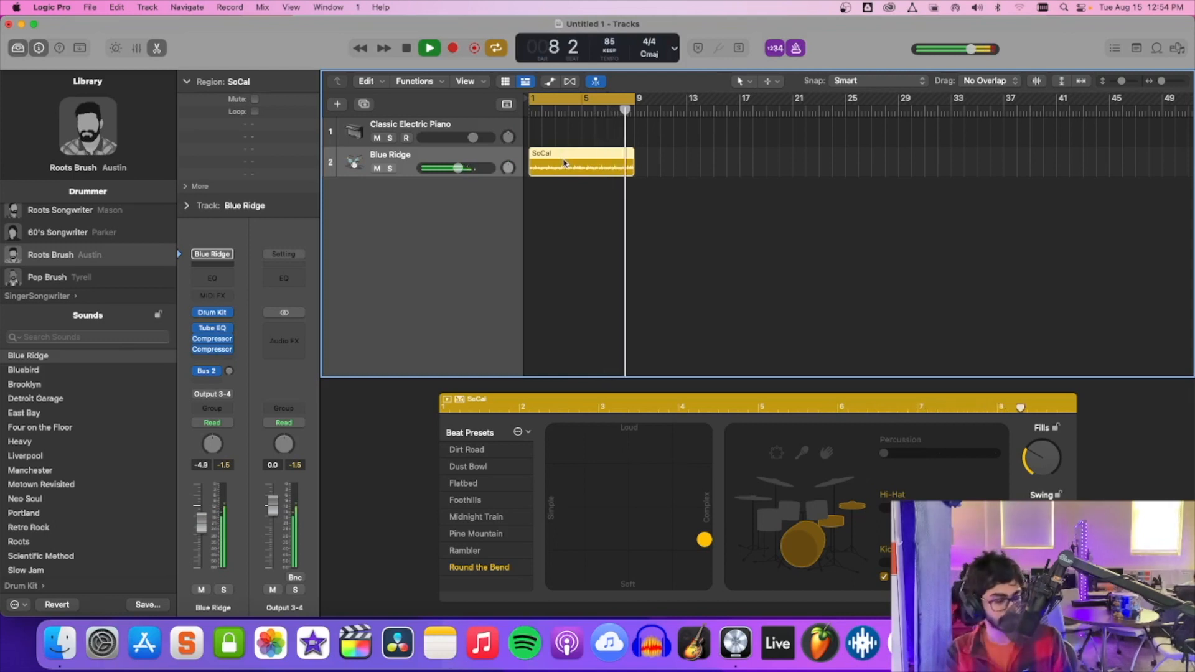
Repeat the SoCal drum region five times so the Blue Ridge track is filled up to bar 49.
key(super+r)
key(super+r)
key(super+r)
key(super+r)
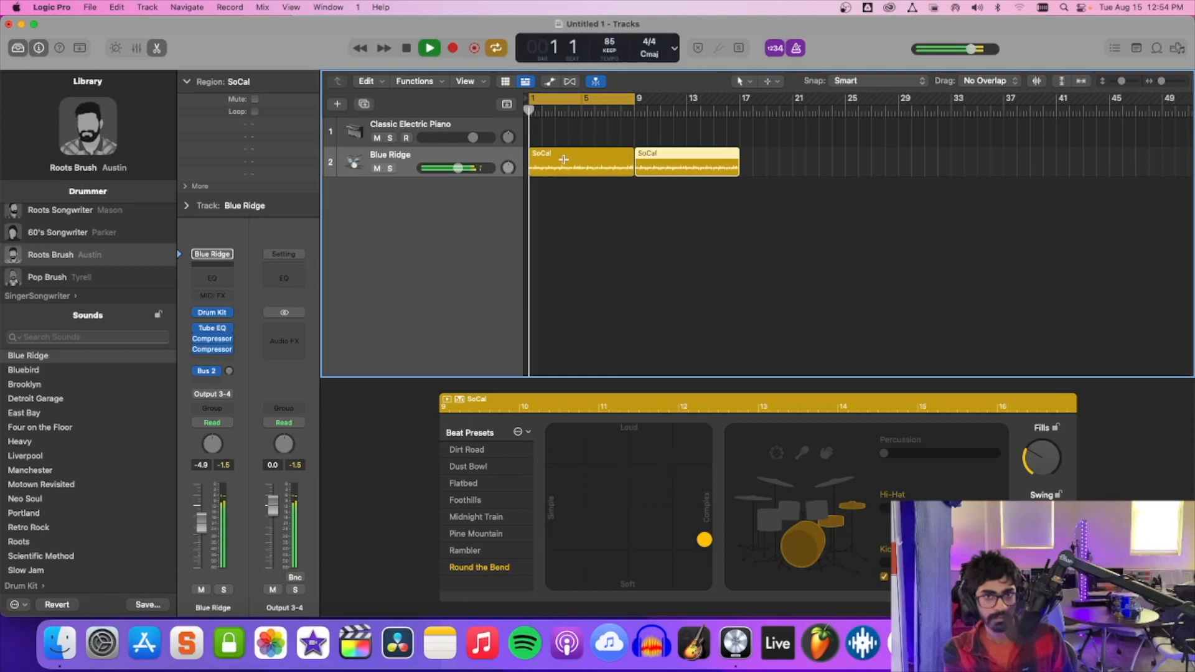
key(super+r)
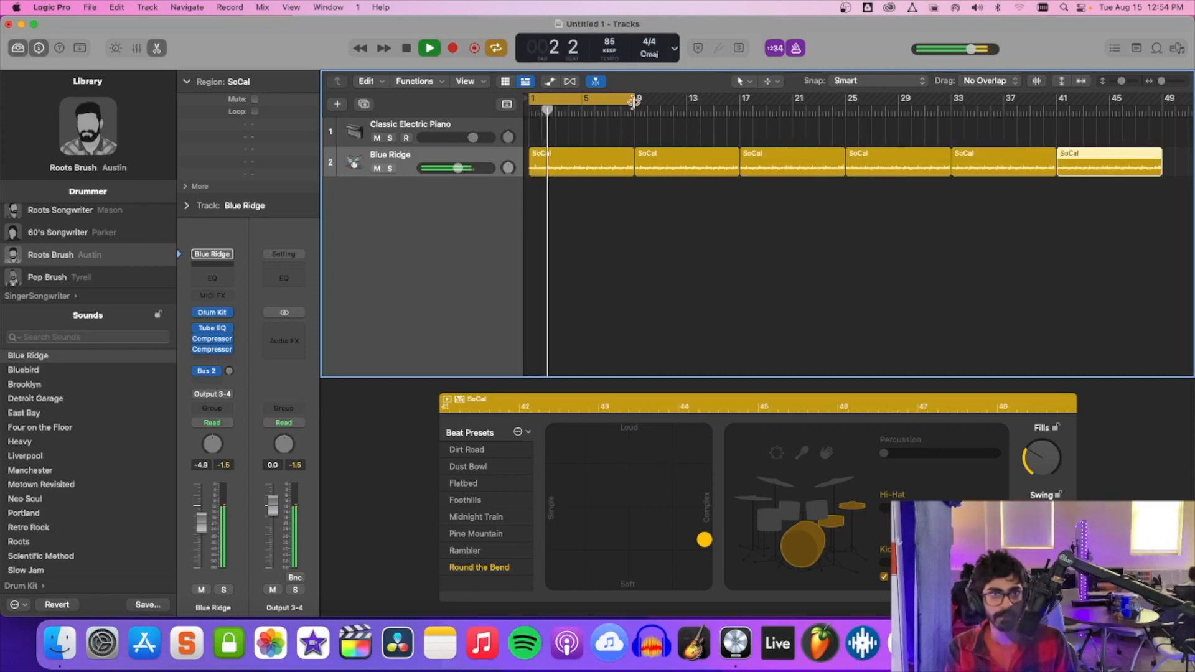
Select the Classic Electric Piano track and extend the cycle range's end to bar 49.
click(489, 127)
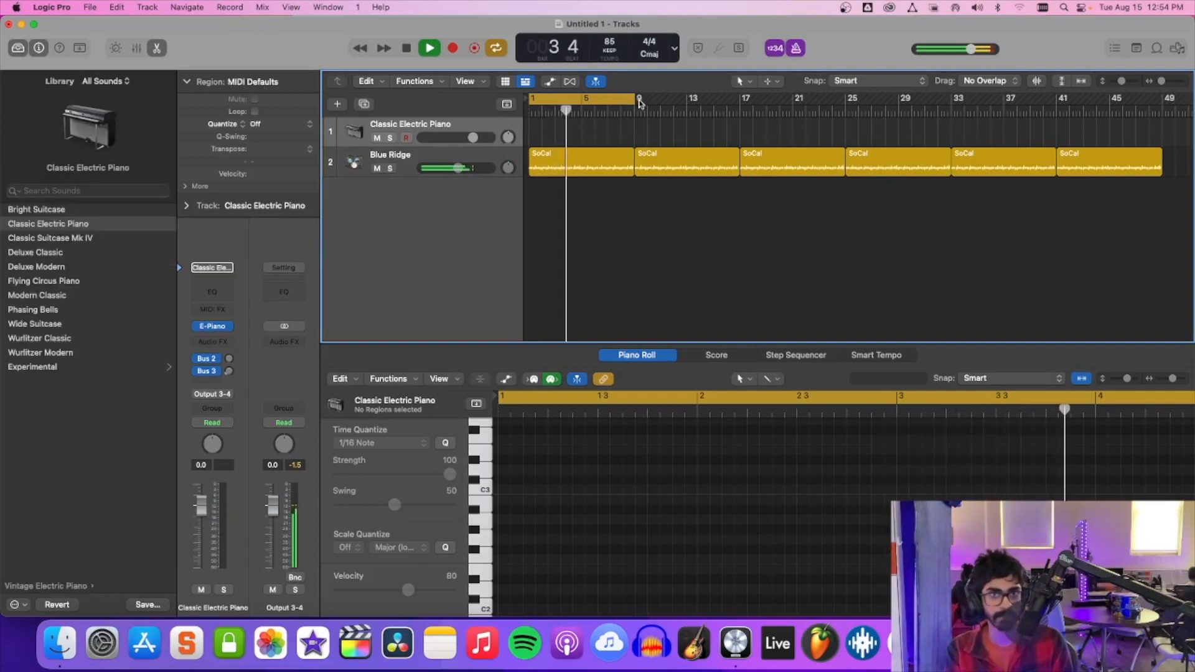
drag(641, 101, 1159, 102)
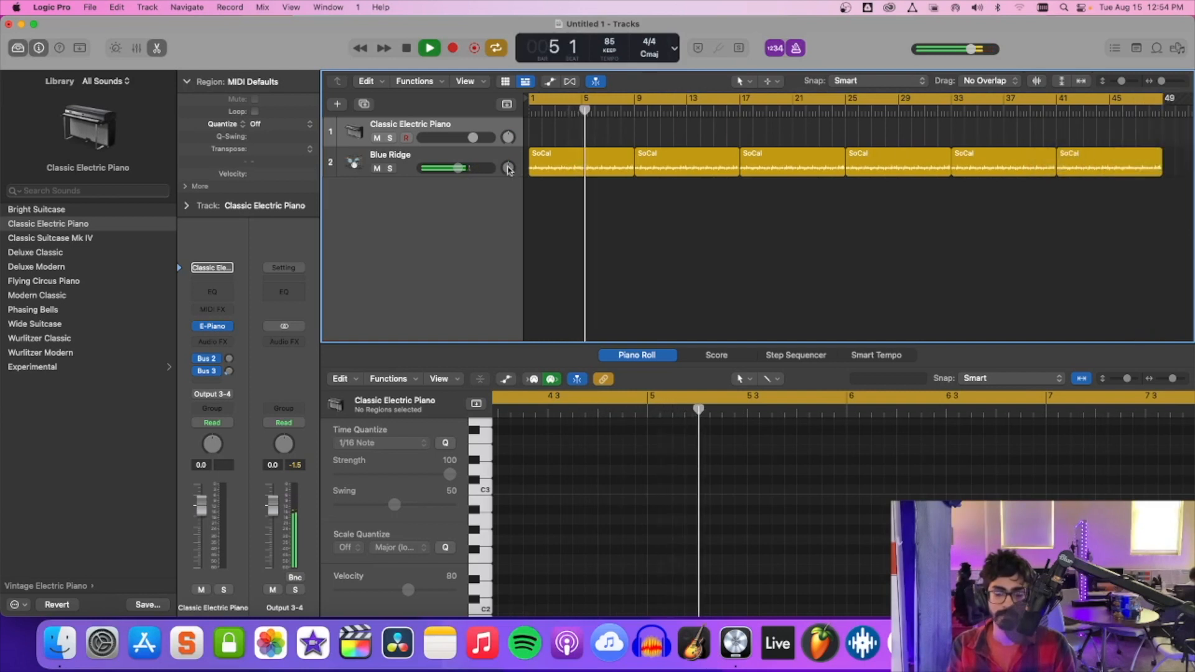
drag(458, 169, 456, 172)
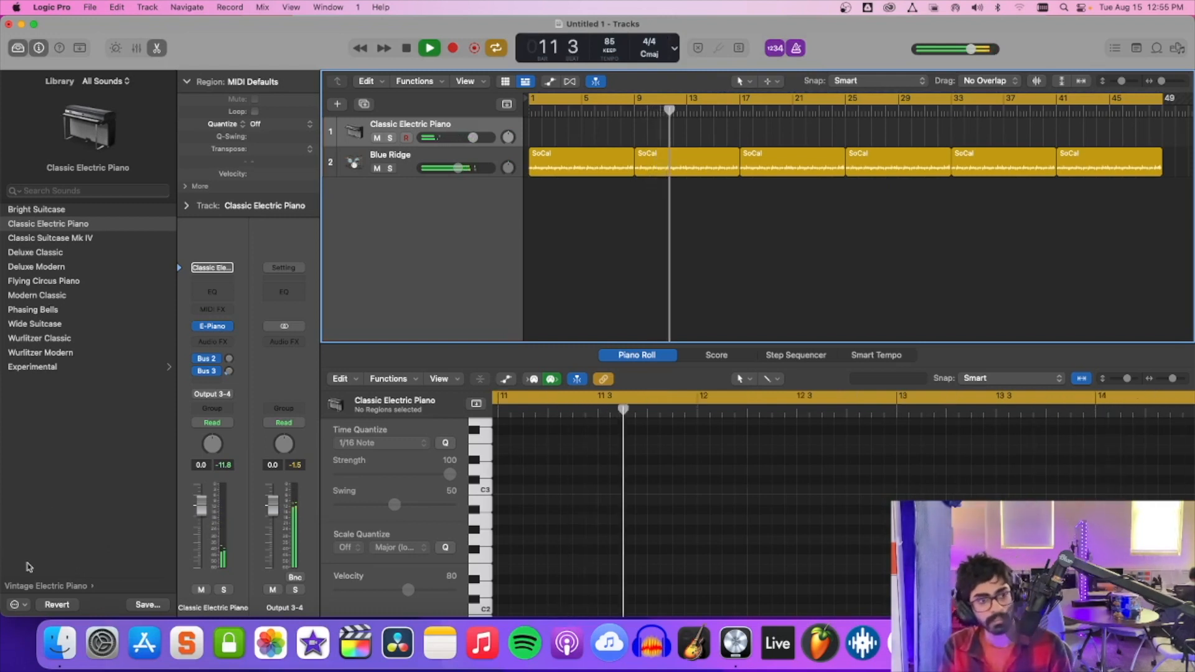
Show the library's Bass sounds for the Classic Electric Piano track and move the cycle range's start to bar 9.
click(41, 589)
click(39, 587)
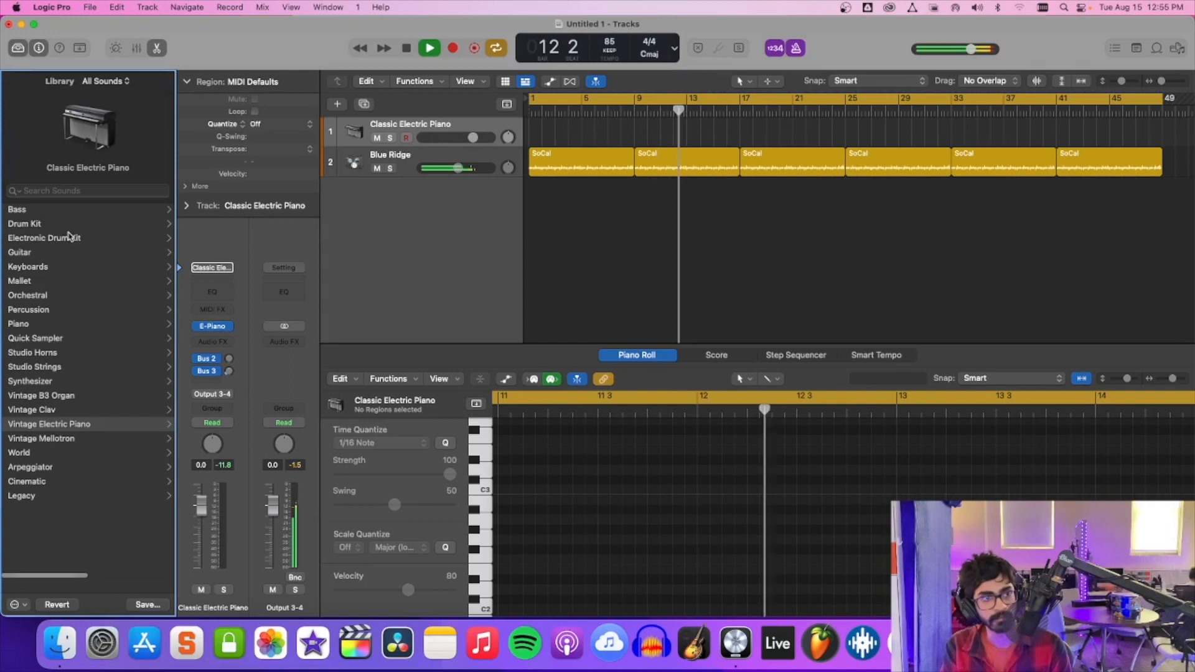
click(57, 211)
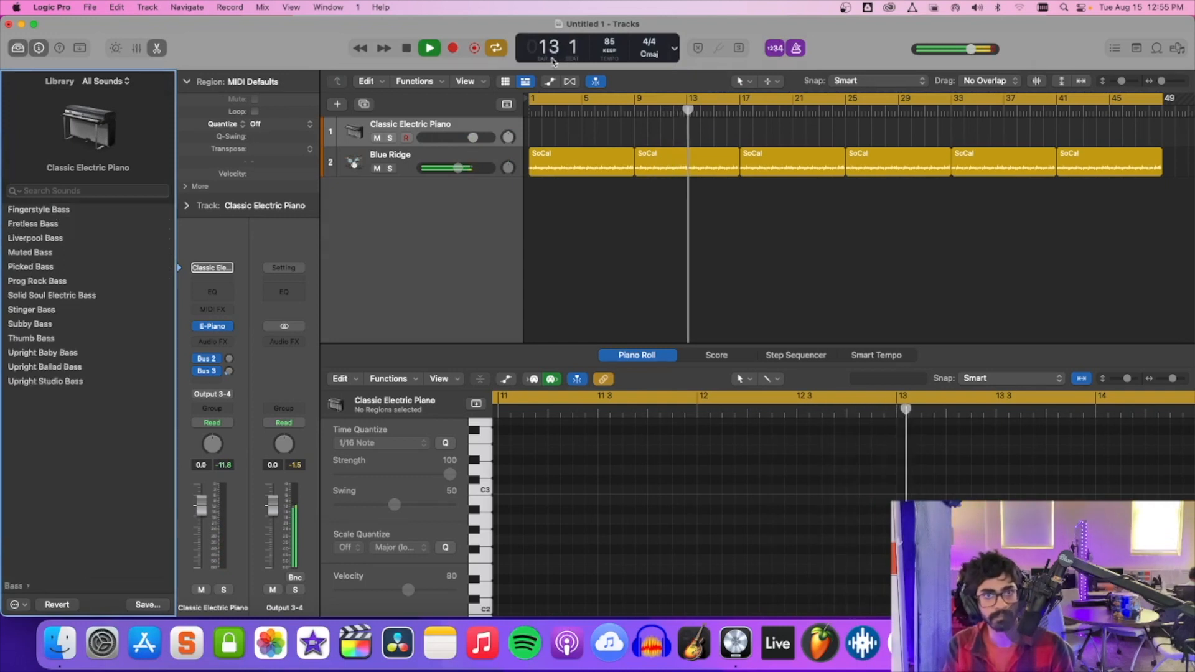
drag(537, 98, 636, 96)
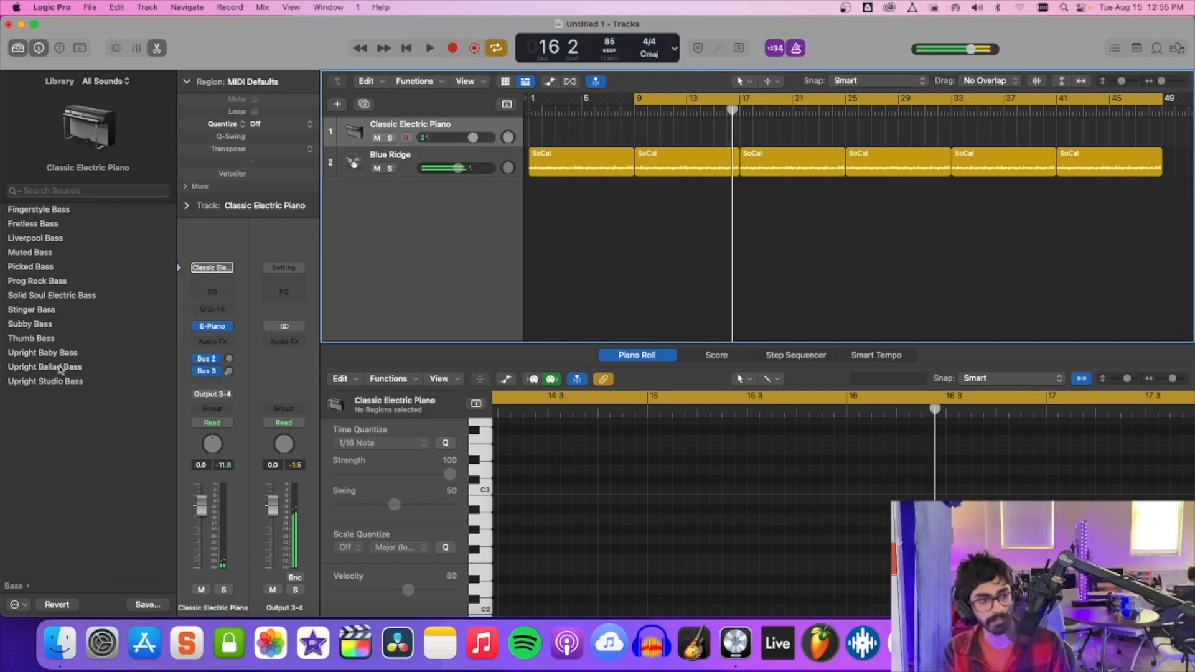
Replace the Classic Electric Piano with the Upright Ballad Bass patch and play it along with the drums, stopping in bar 24.
click(60, 366)
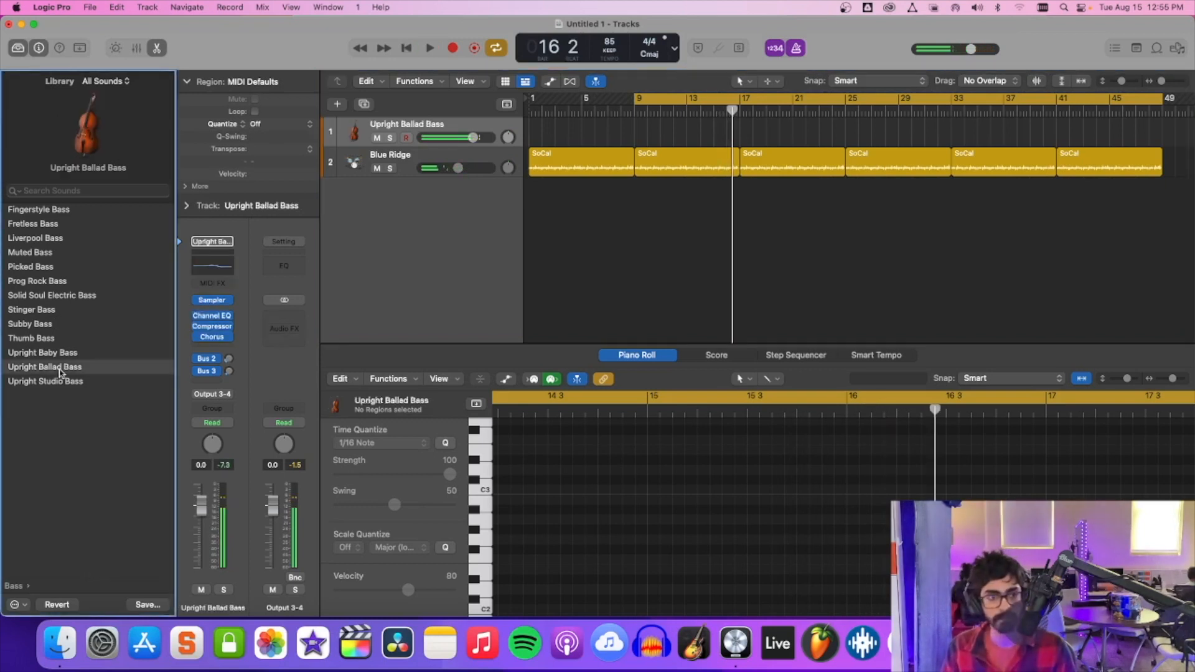
key(space)
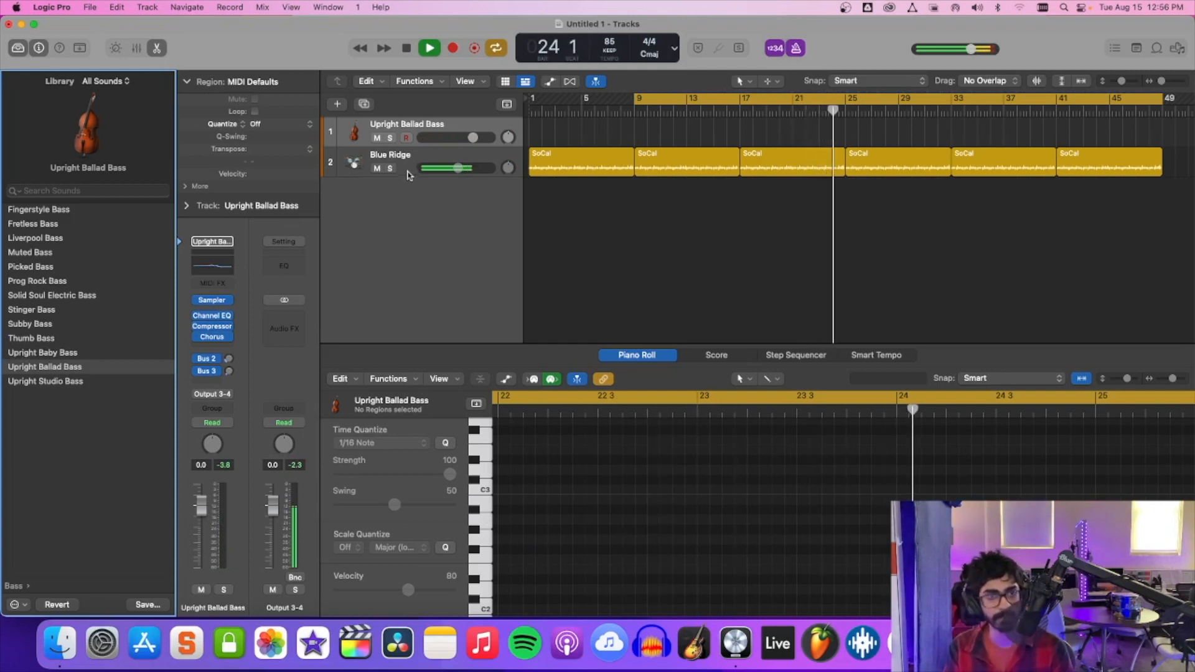
key(space)
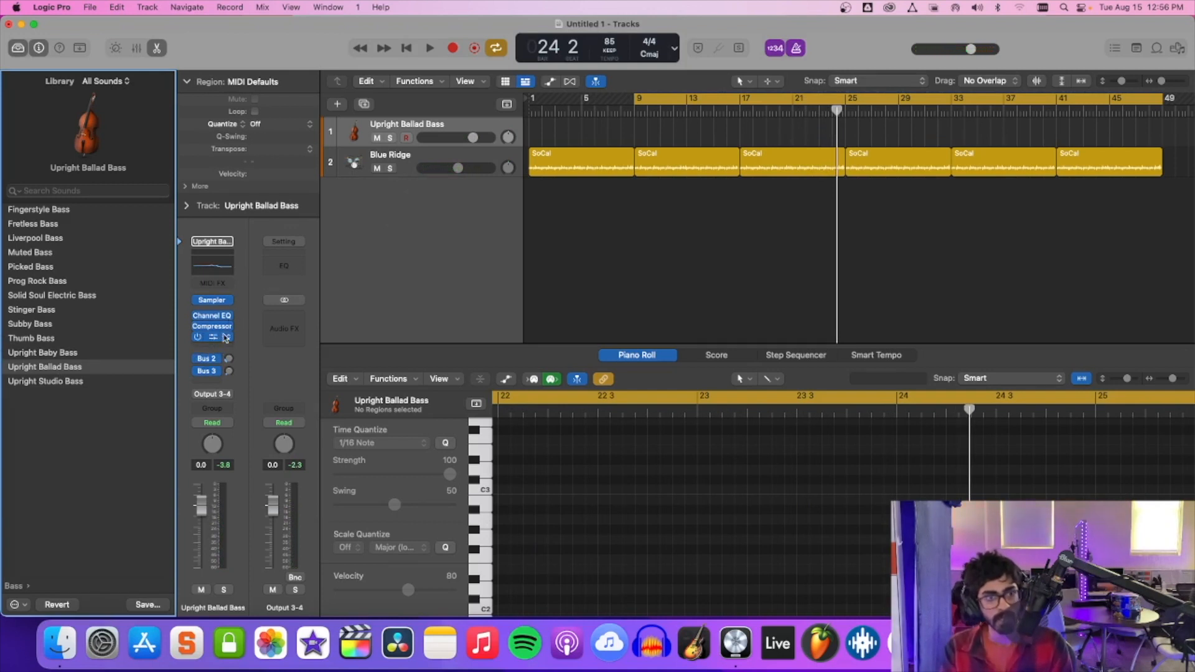
Insert a stereo Compressor on the Upright Ballad Bass, set it to the Studio FET model, and play the bass along with the drums.
click(217, 346)
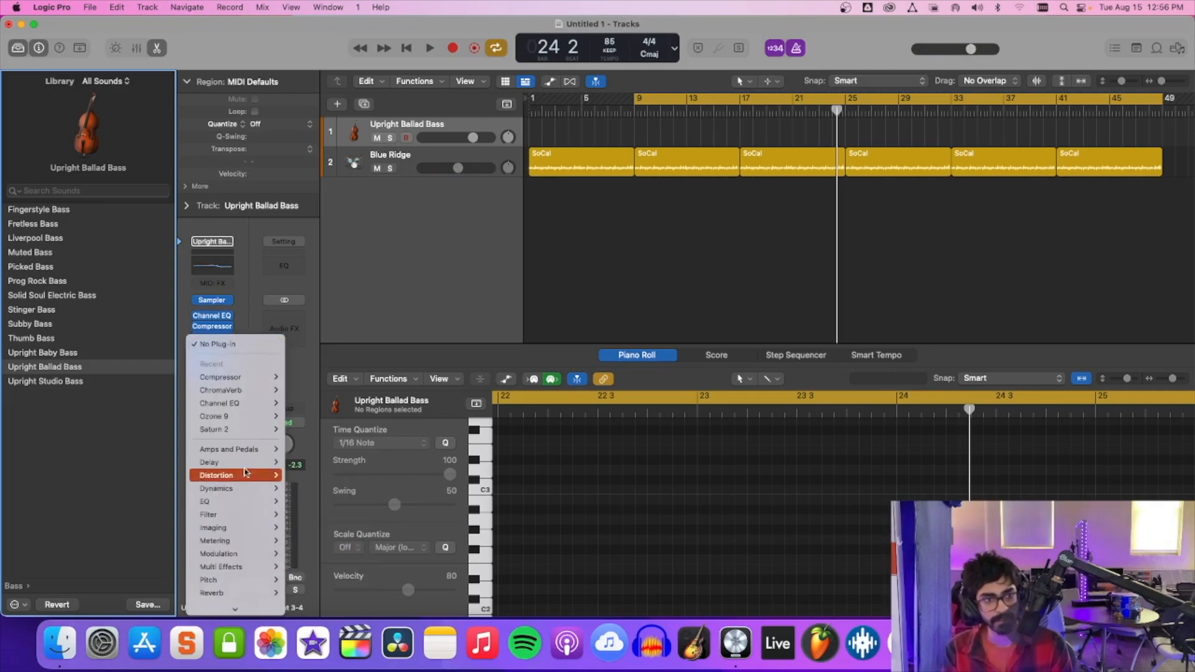
mouse_move(243, 487)
mouse_move(336, 501)
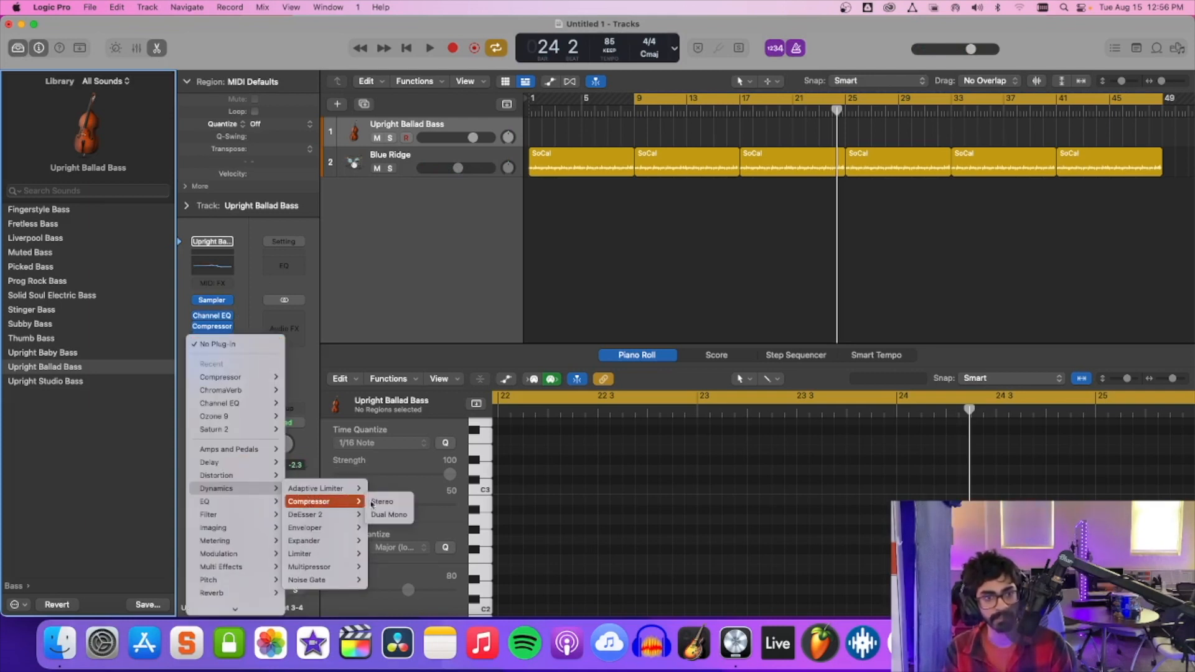
click(399, 503)
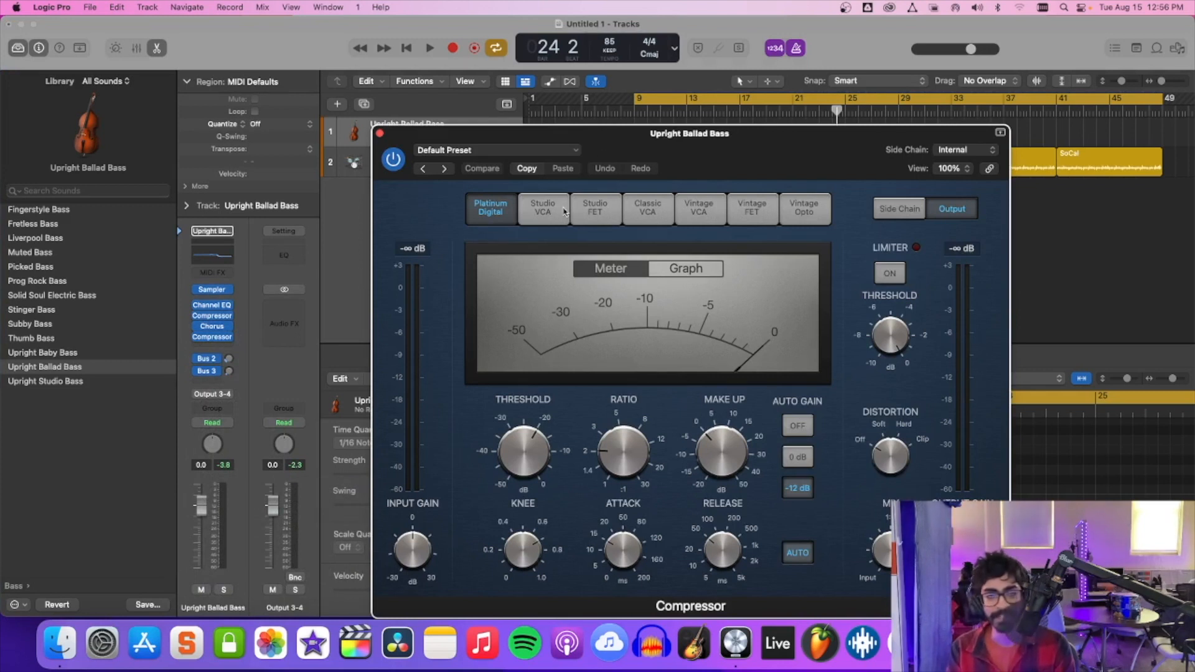
click(541, 206)
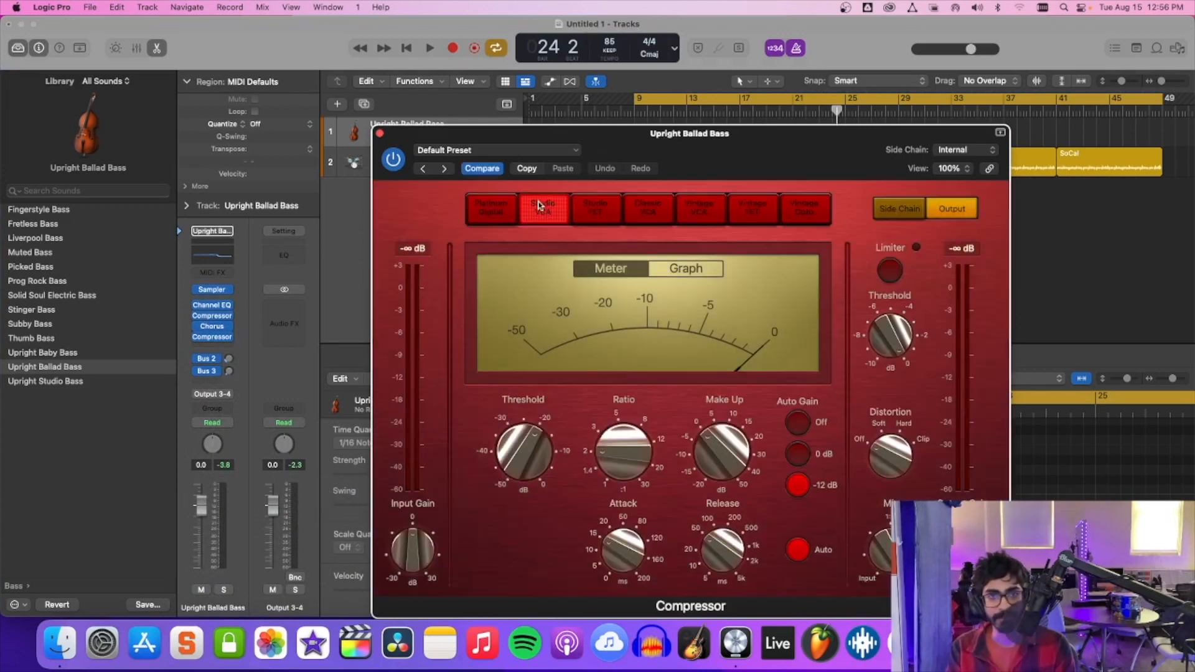
click(590, 206)
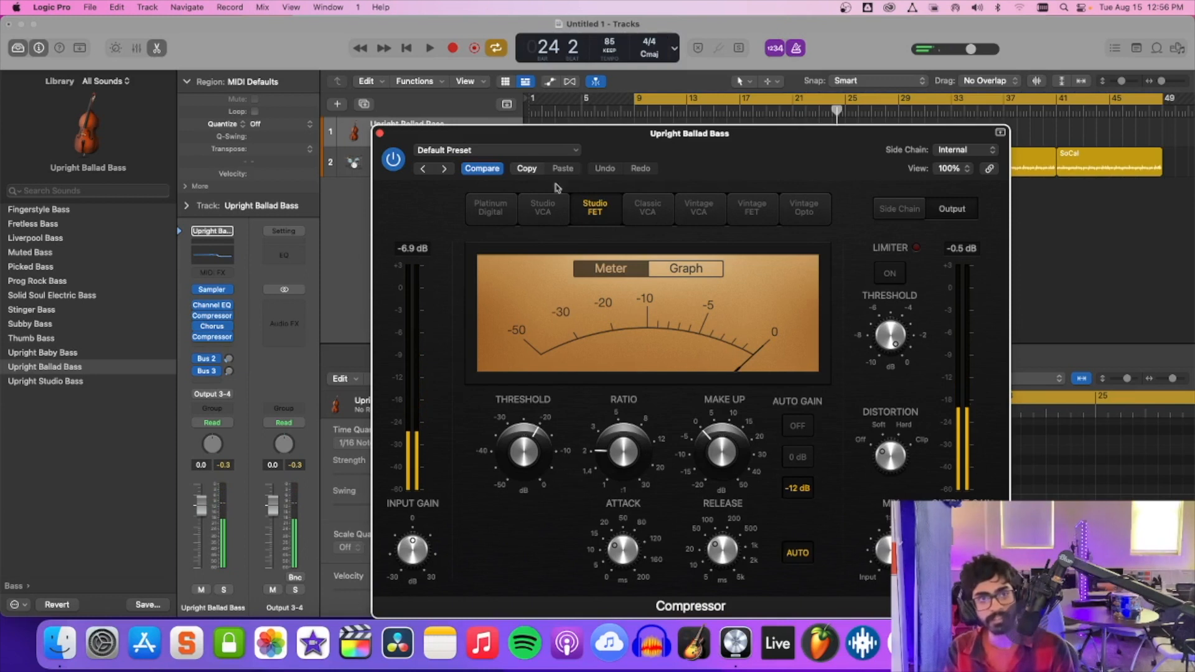
click(457, 154)
click(457, 154)
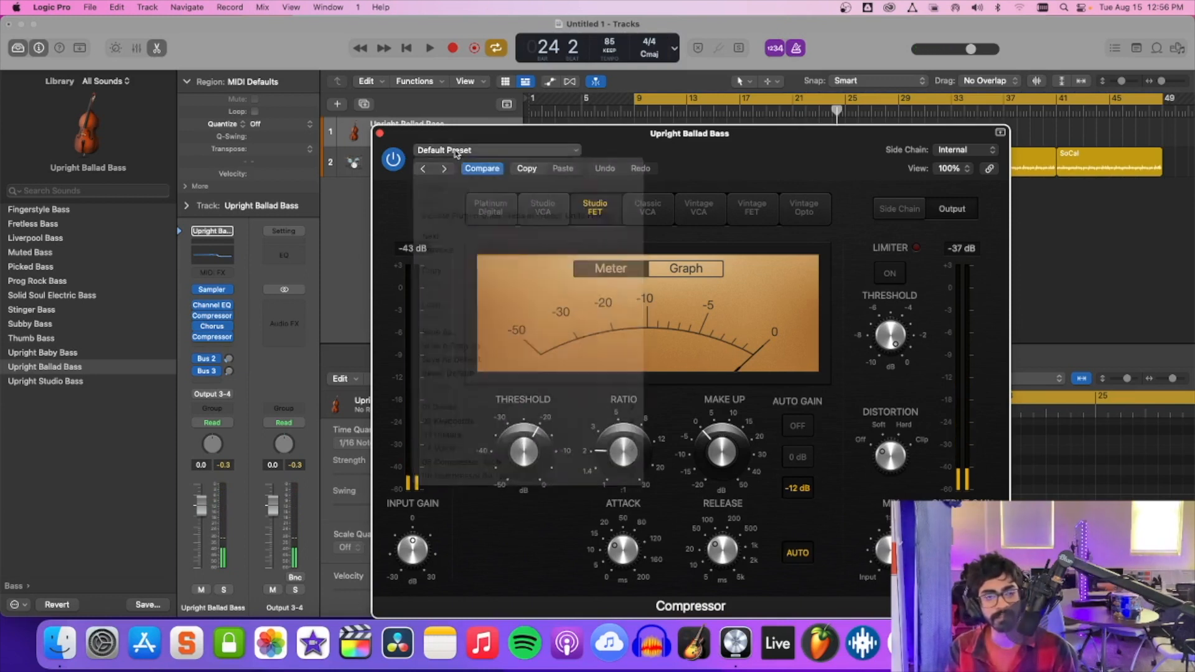
click(381, 135)
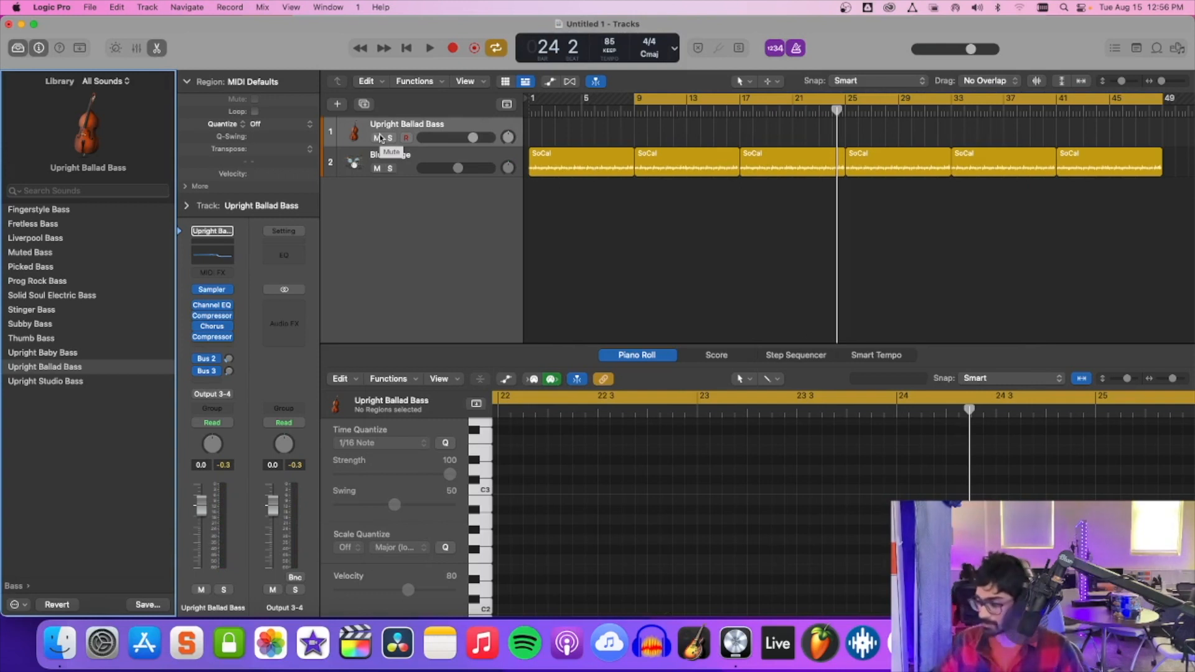
key(space)
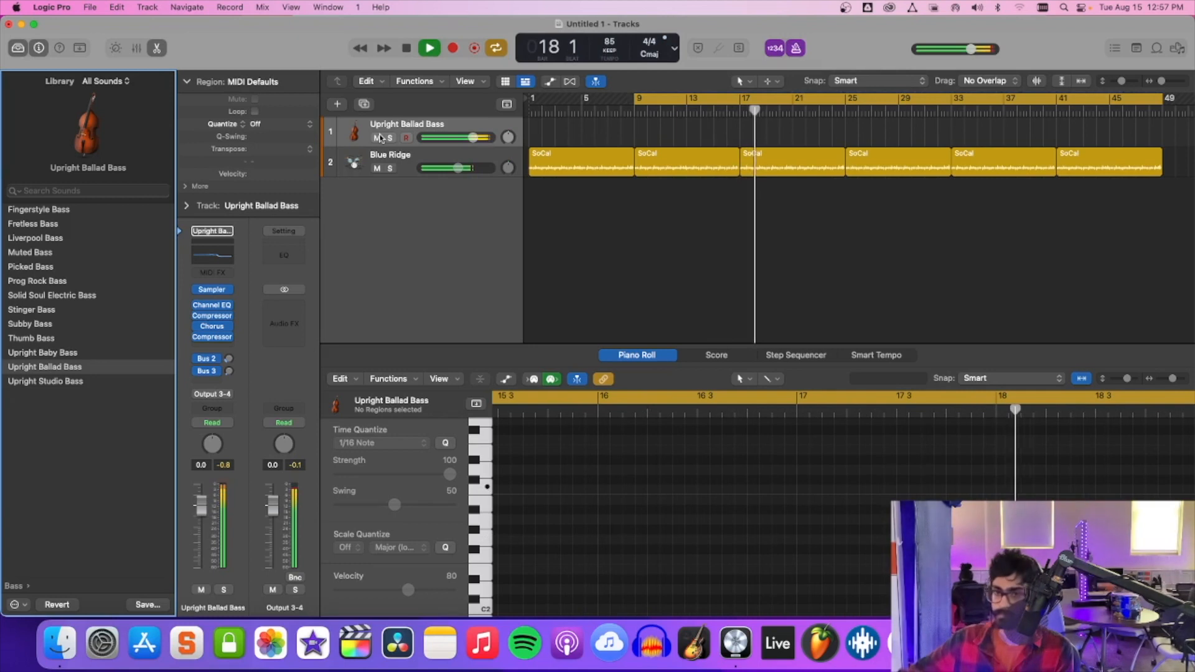
key(space)
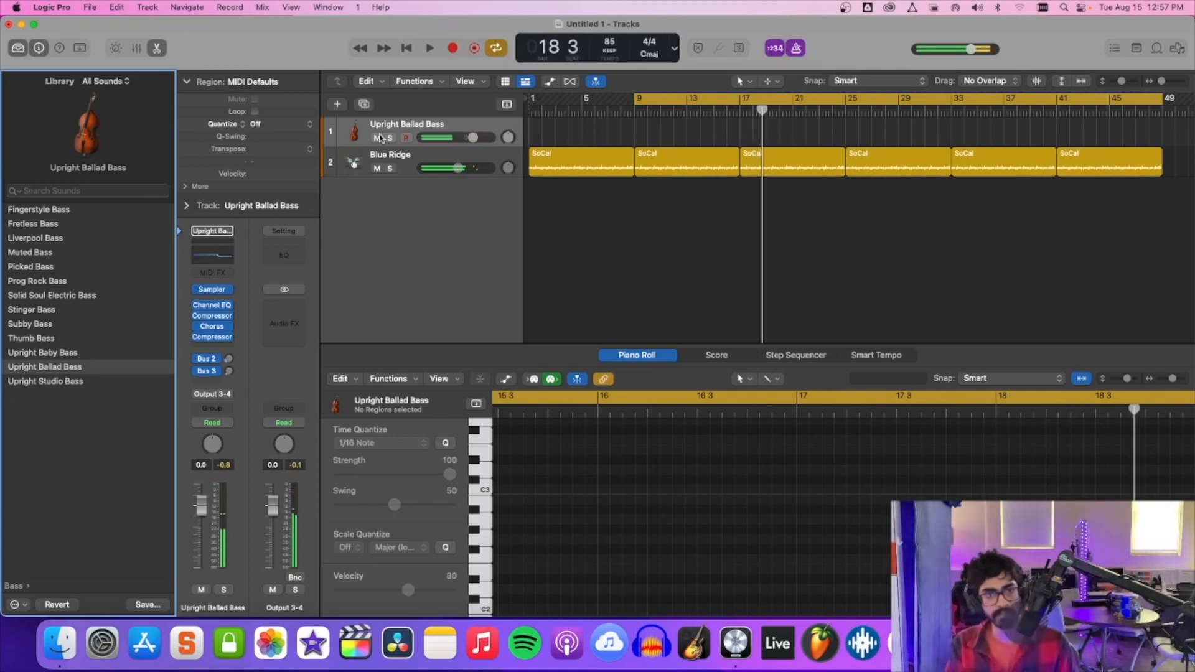
Select the Blue Ridge drum track and insert a stereo Channel EQ after its two compressors.
click(453, 160)
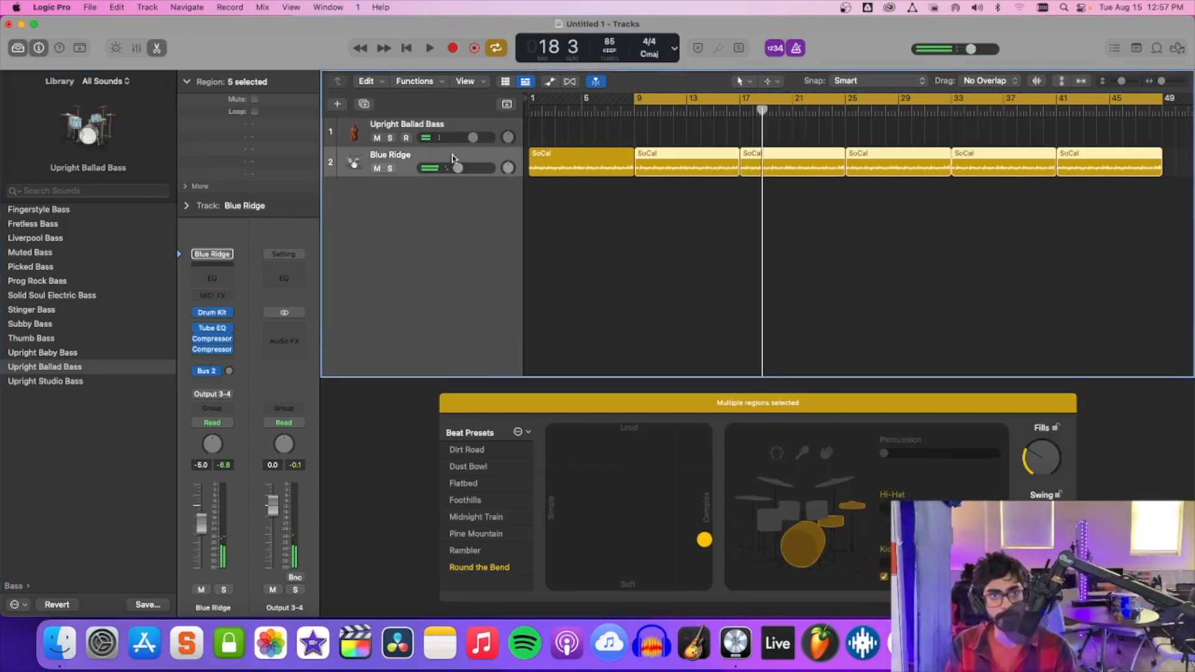
click(211, 360)
mouse_move(237, 517)
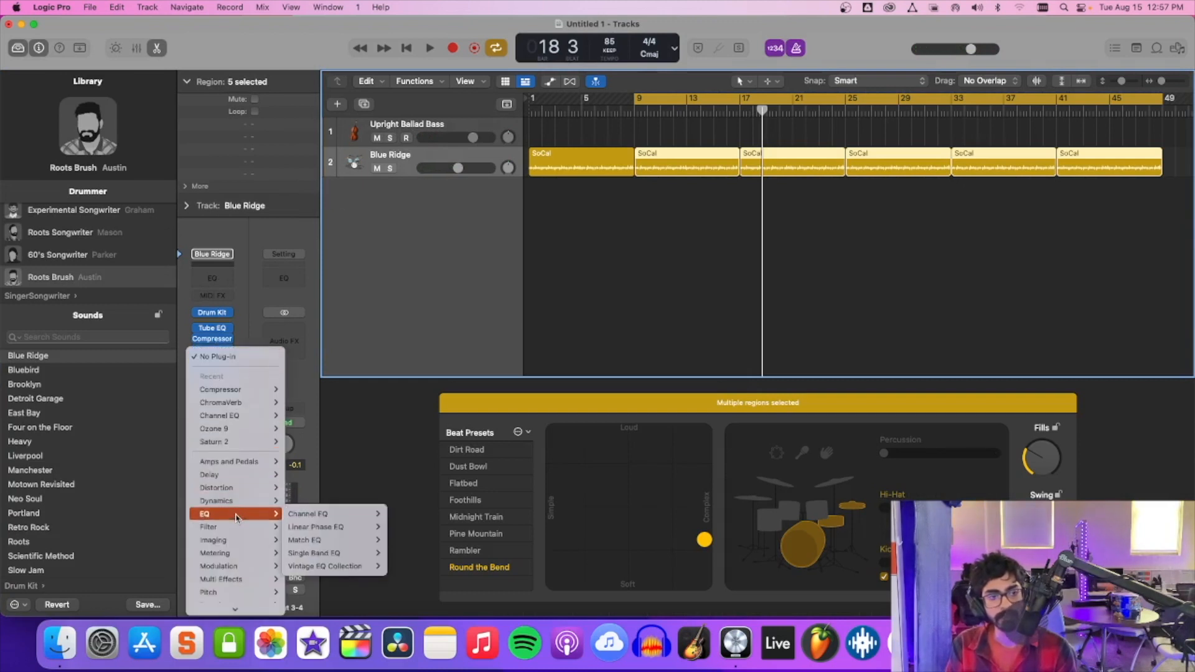
mouse_move(328, 514)
click(401, 516)
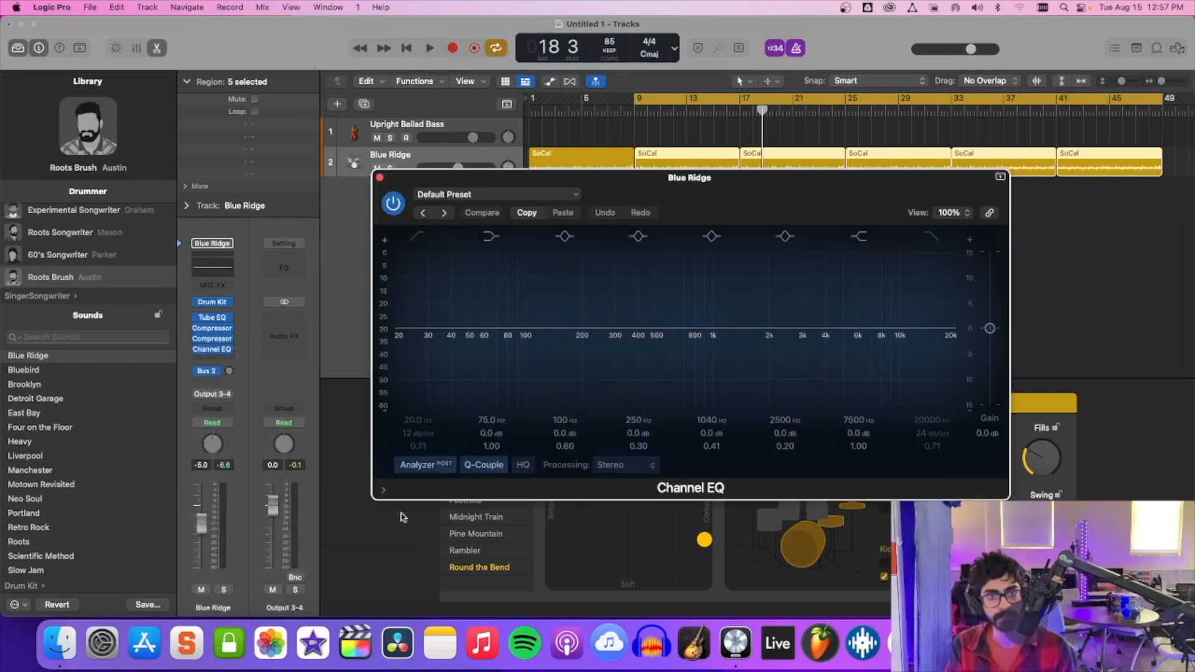
During playback, cut the drums' high shelf by 11.8 dB at 17900 Hz, the low shelf by 3 dB at 73 Hz, and 100 Hz by 1.7 dB.
key(space)
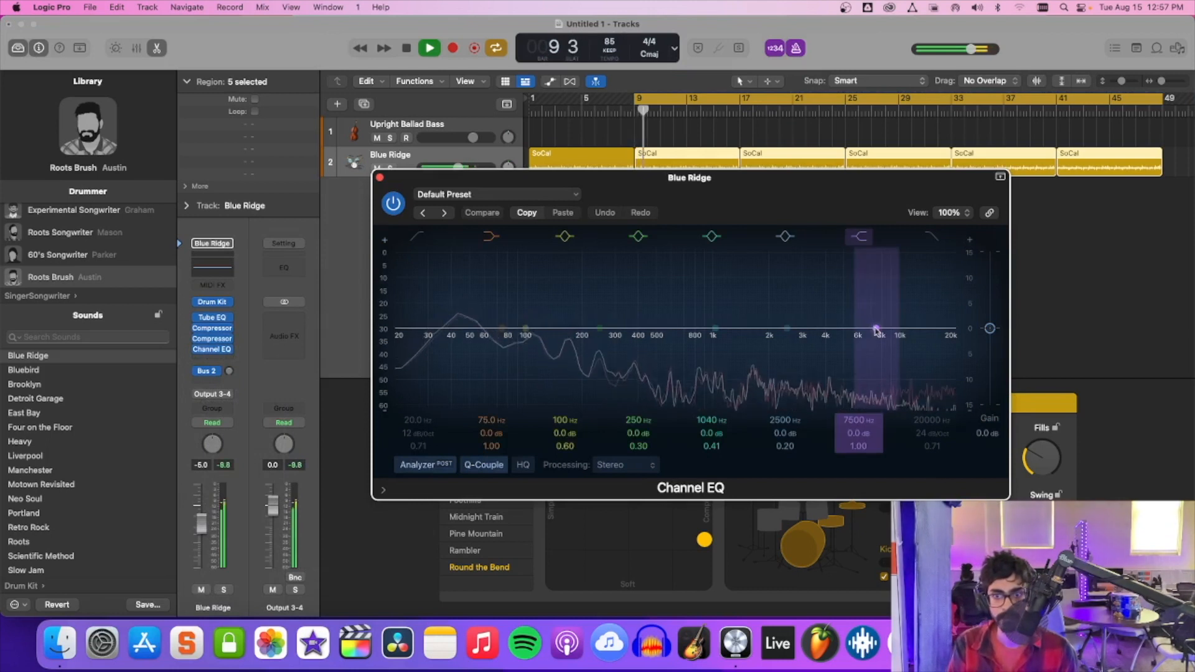
drag(876, 330, 918, 423)
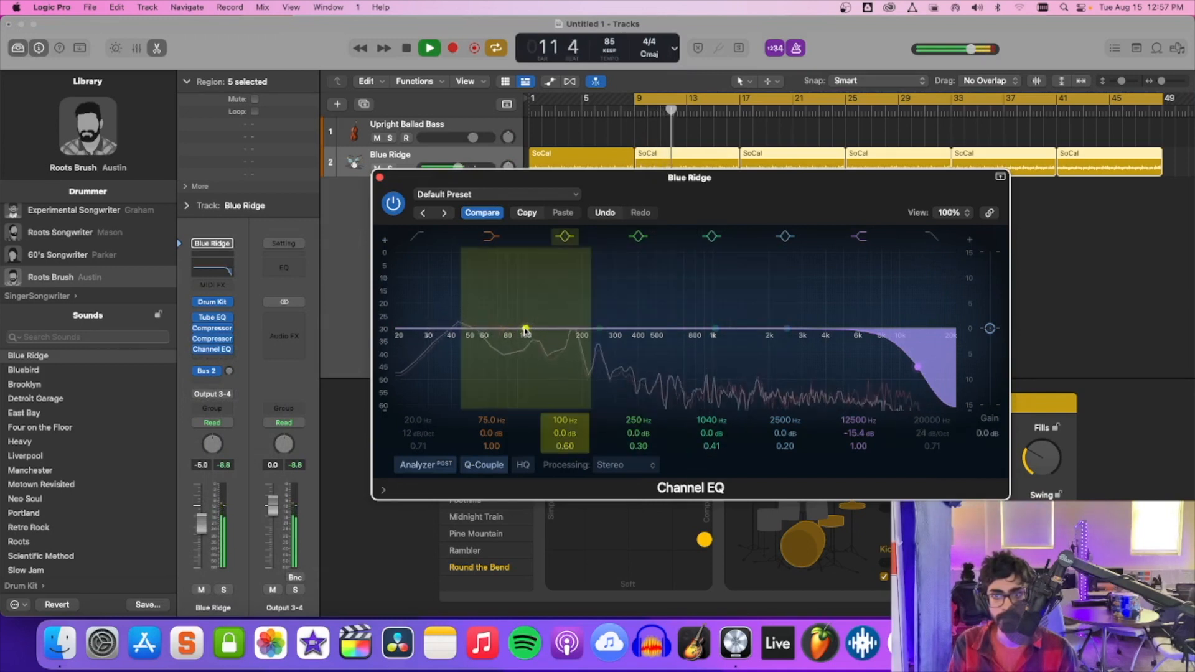
drag(916, 369, 968, 281)
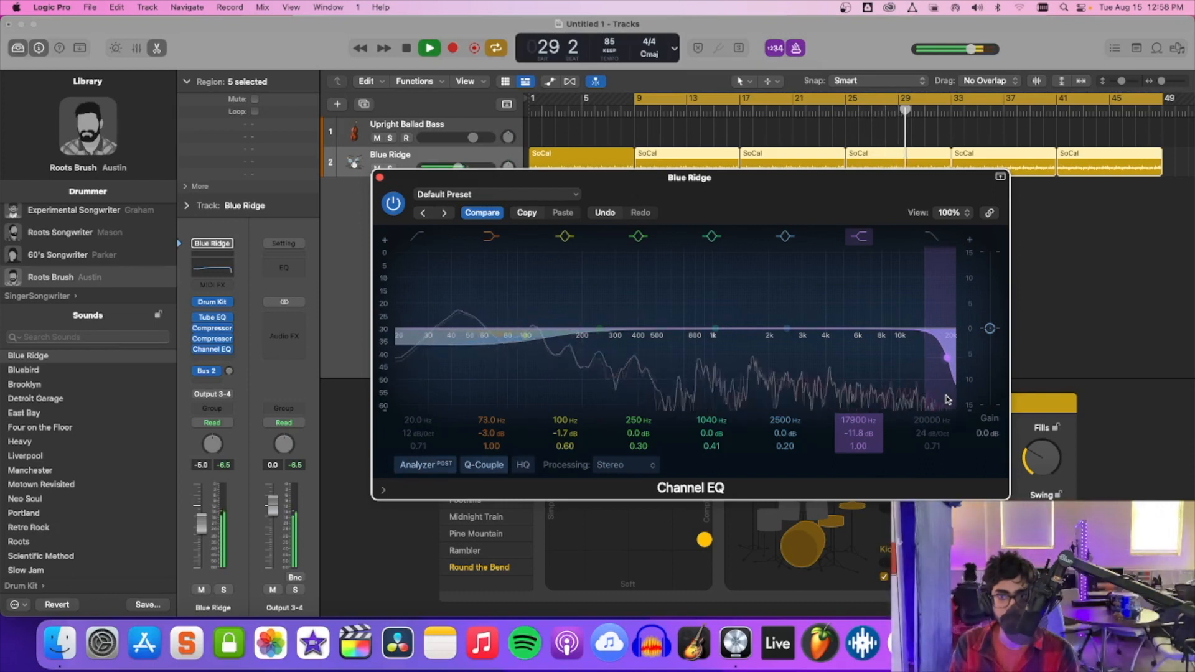
Try boosting the drums' EQ bands near 1 kHz and 2.7 kHz and lowering the EQ's output gain to -3.1 dB.
drag(715, 327, 715, 322)
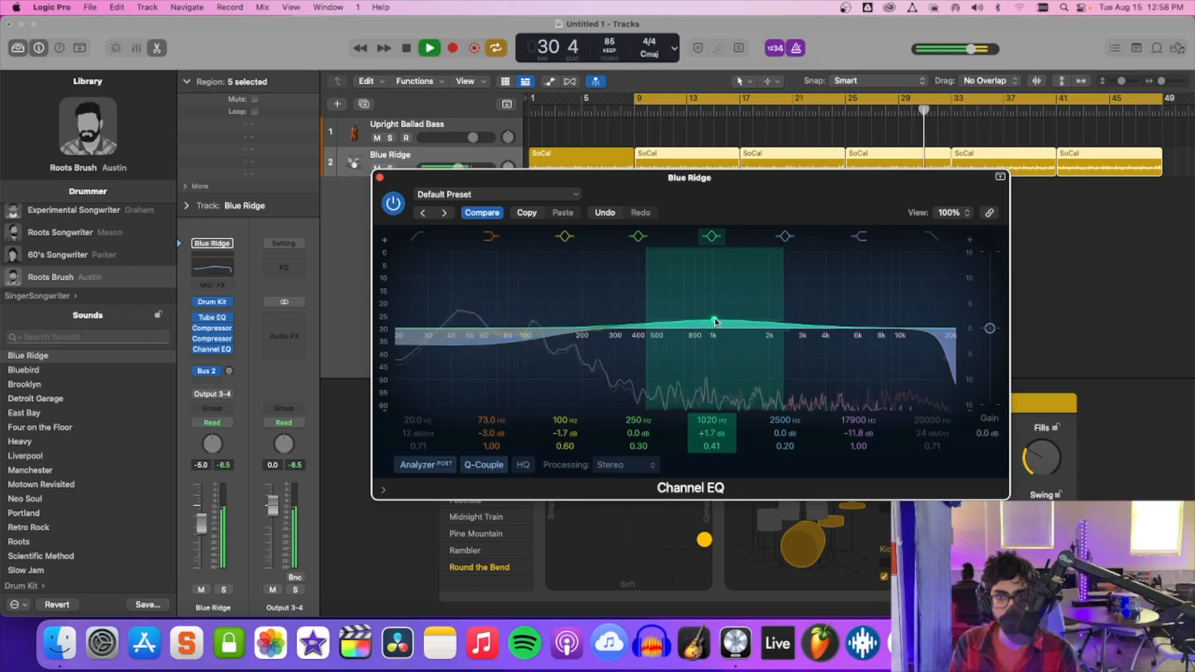
drag(715, 321, 718, 331)
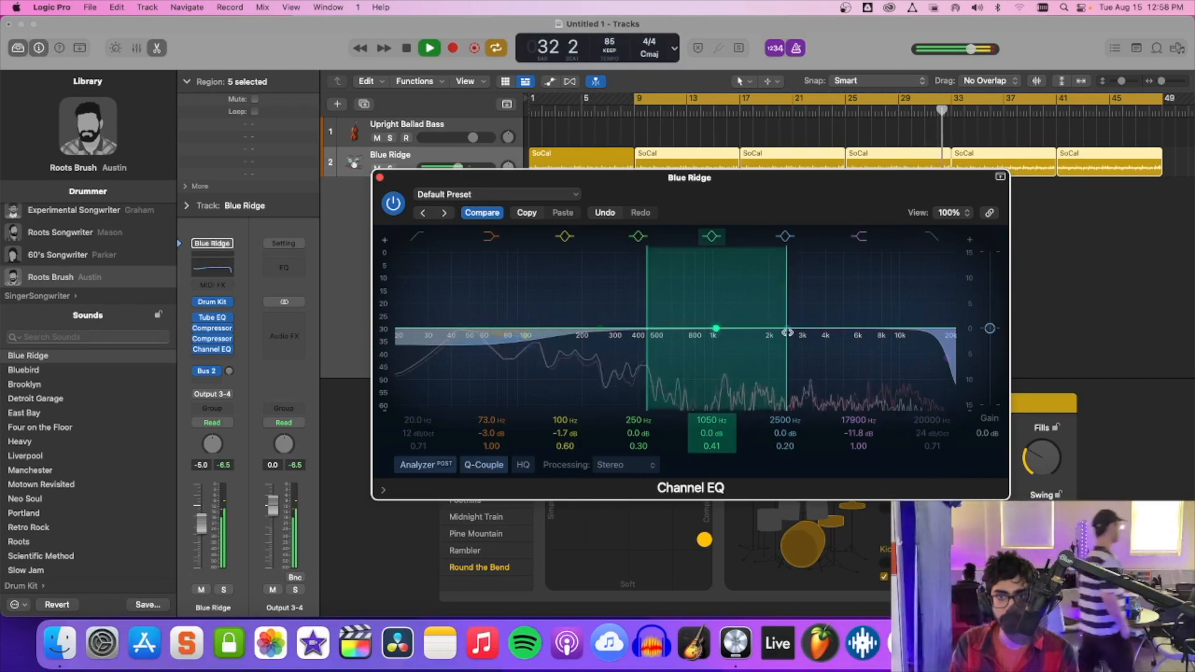
drag(788, 330, 795, 266)
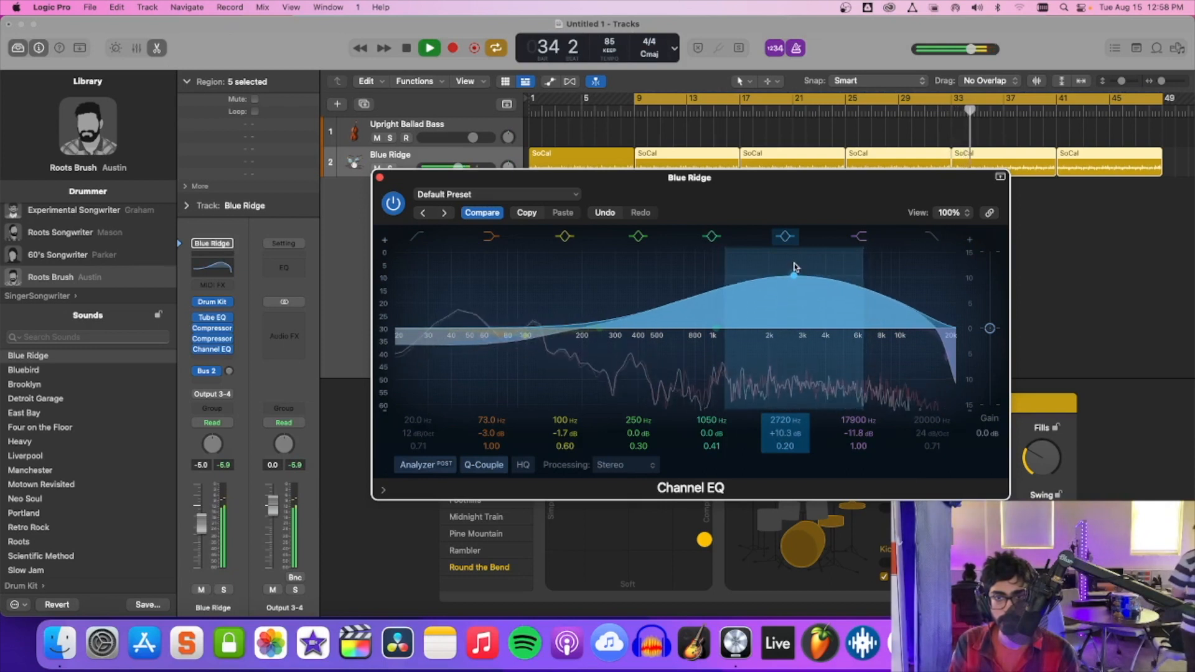
drag(794, 266, 796, 238)
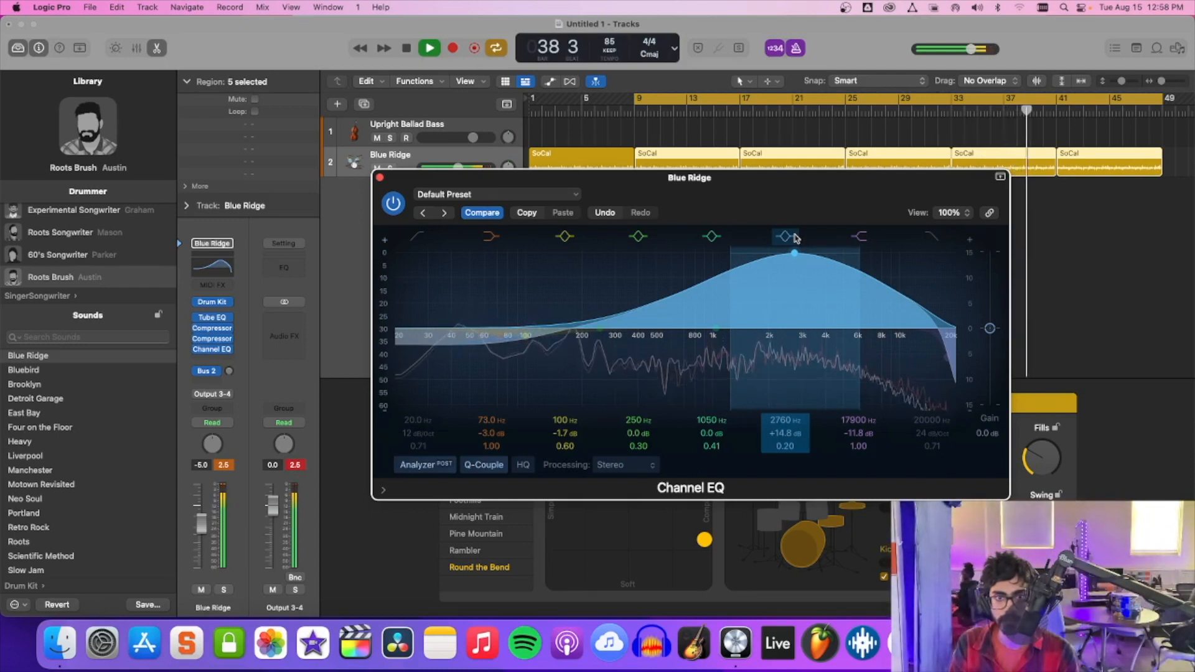
drag(794, 237, 795, 306)
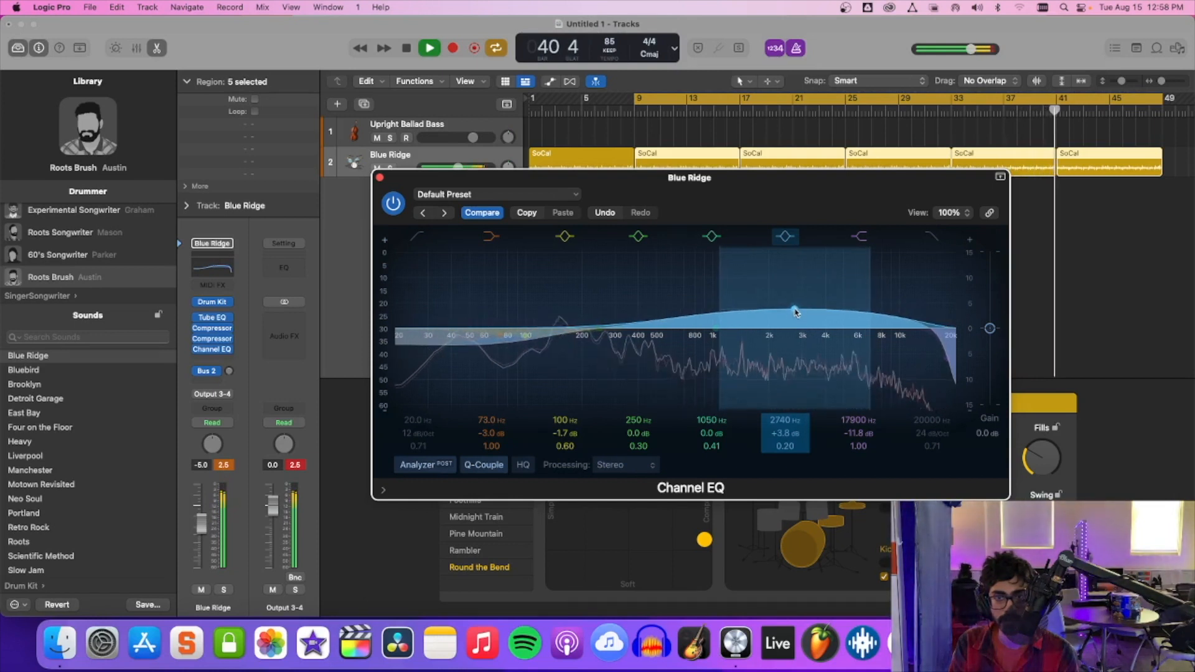
drag(795, 309, 795, 313)
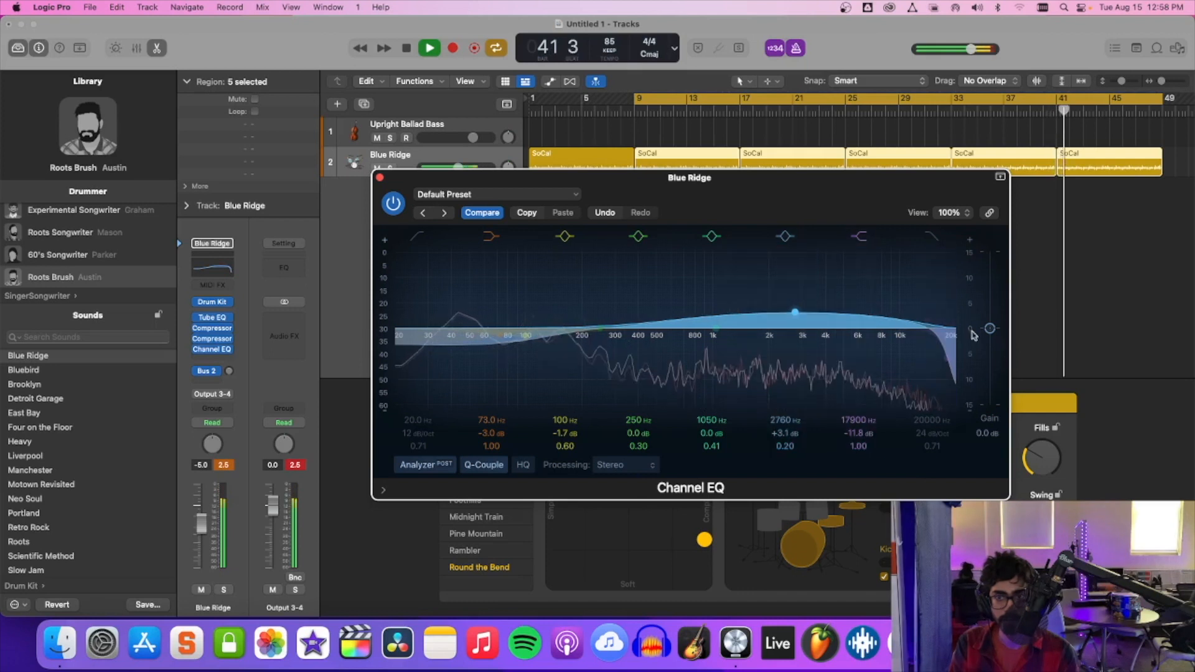
drag(991, 330, 991, 338)
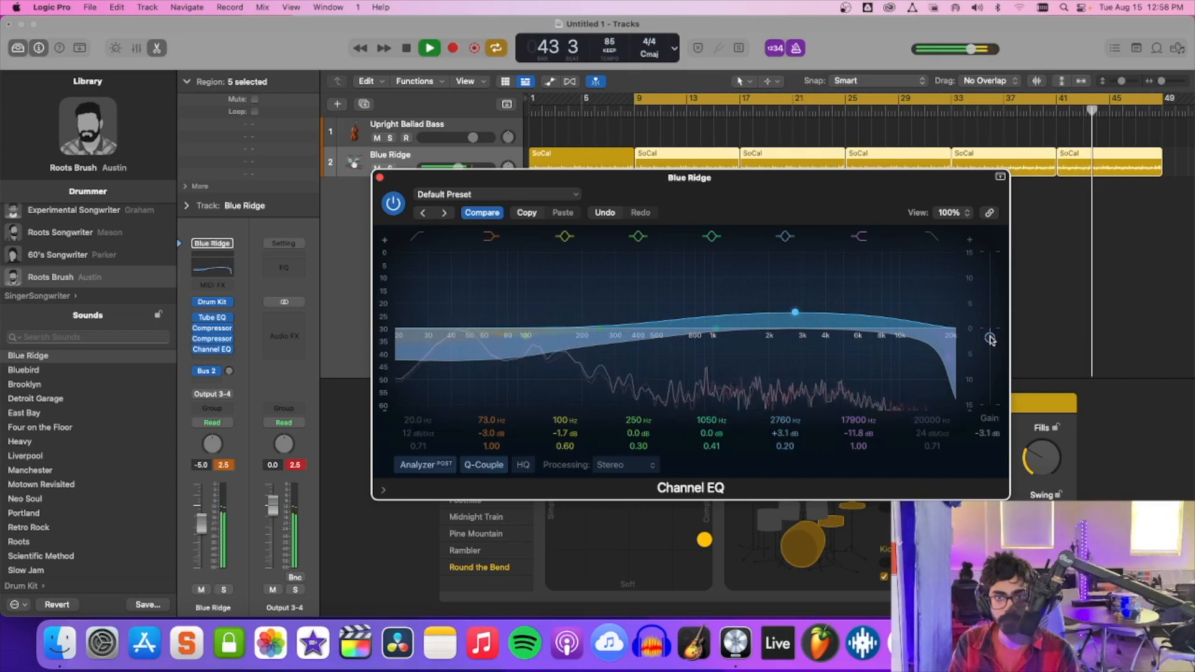
drag(990, 338, 989, 330)
drag(795, 312, 793, 332)
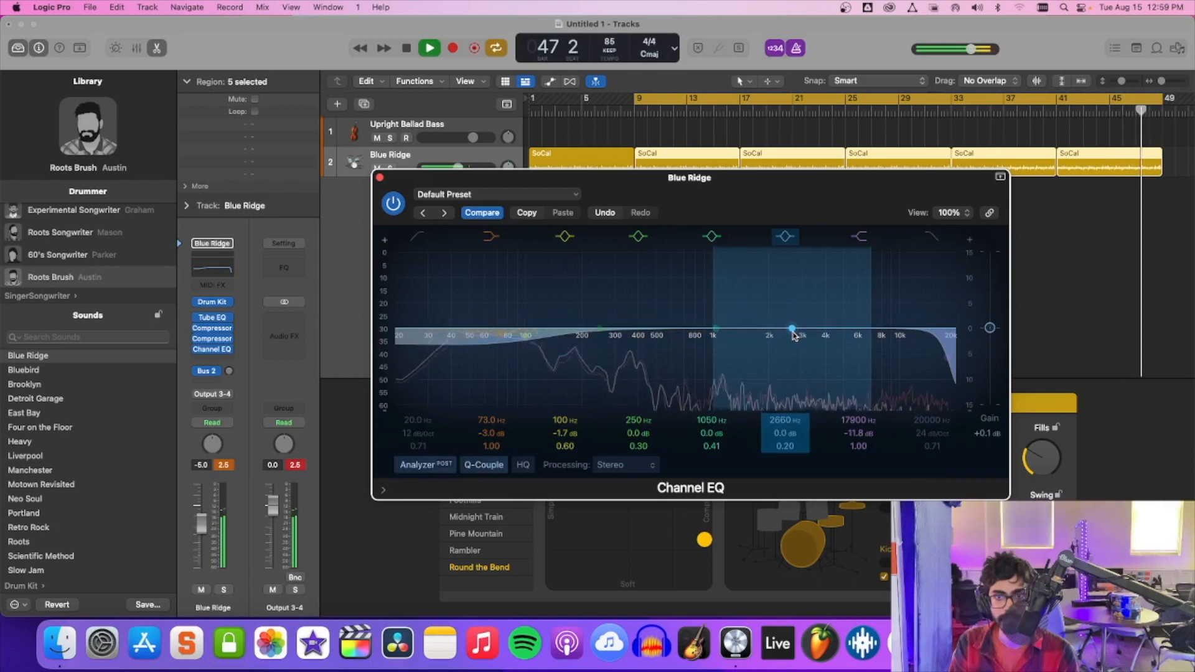
Close the drums' EQ, select the Upright Ballad Bass track and rehearse the bass part with the drums.
click(379, 179)
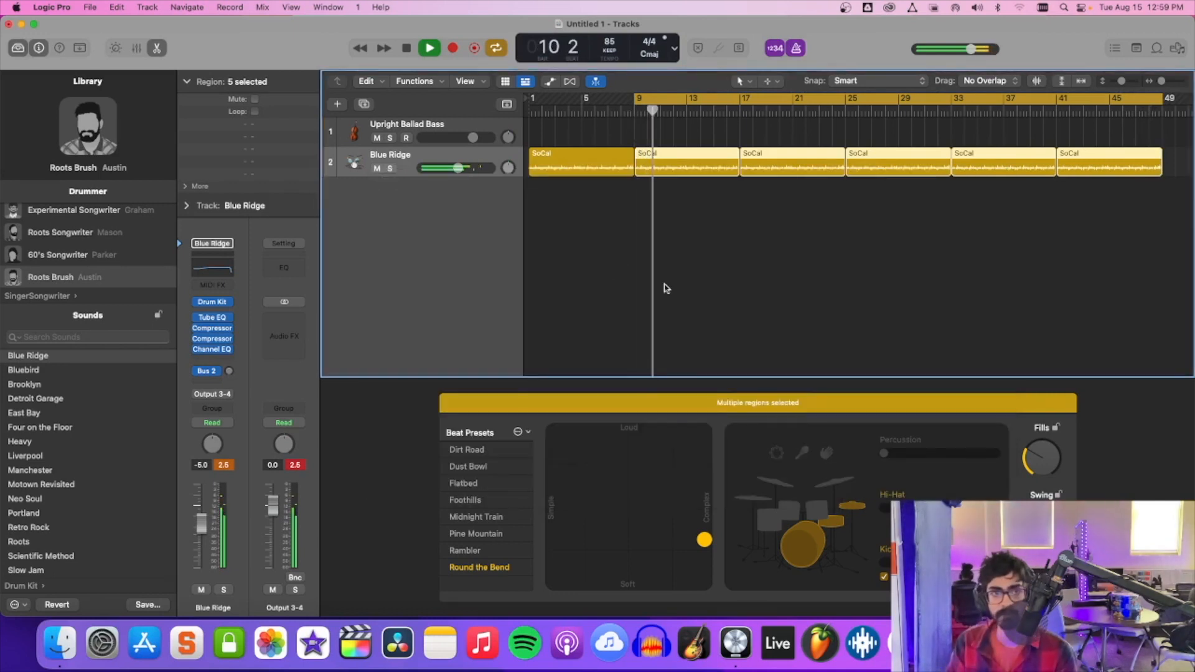
click(459, 126)
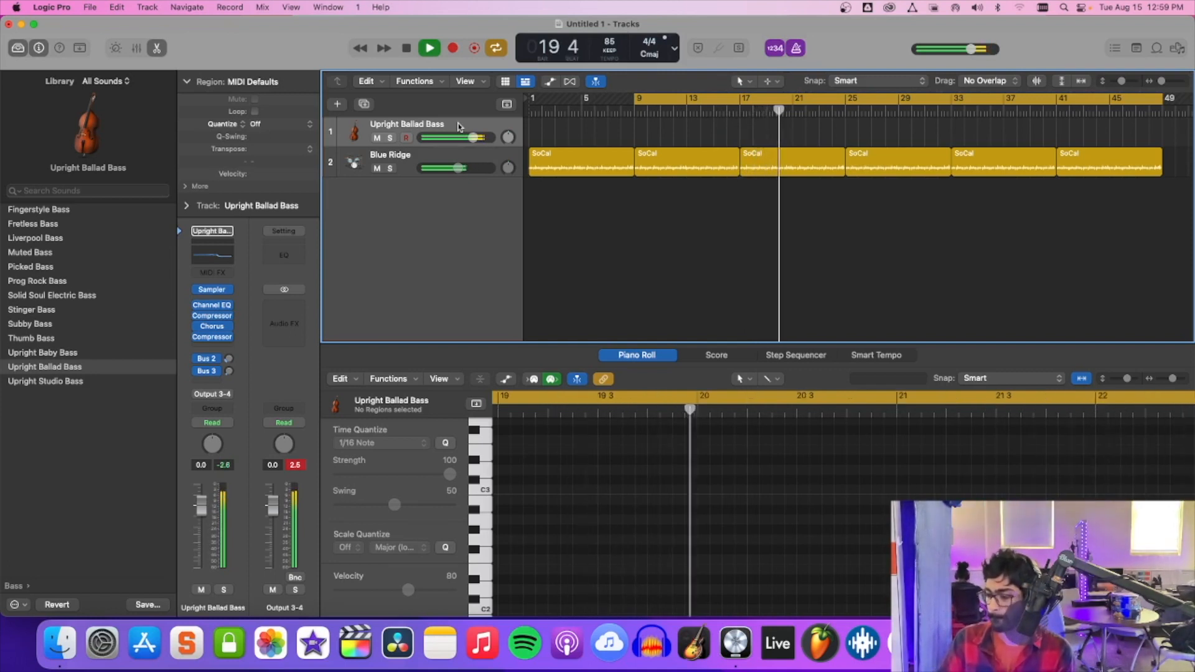
key(space)
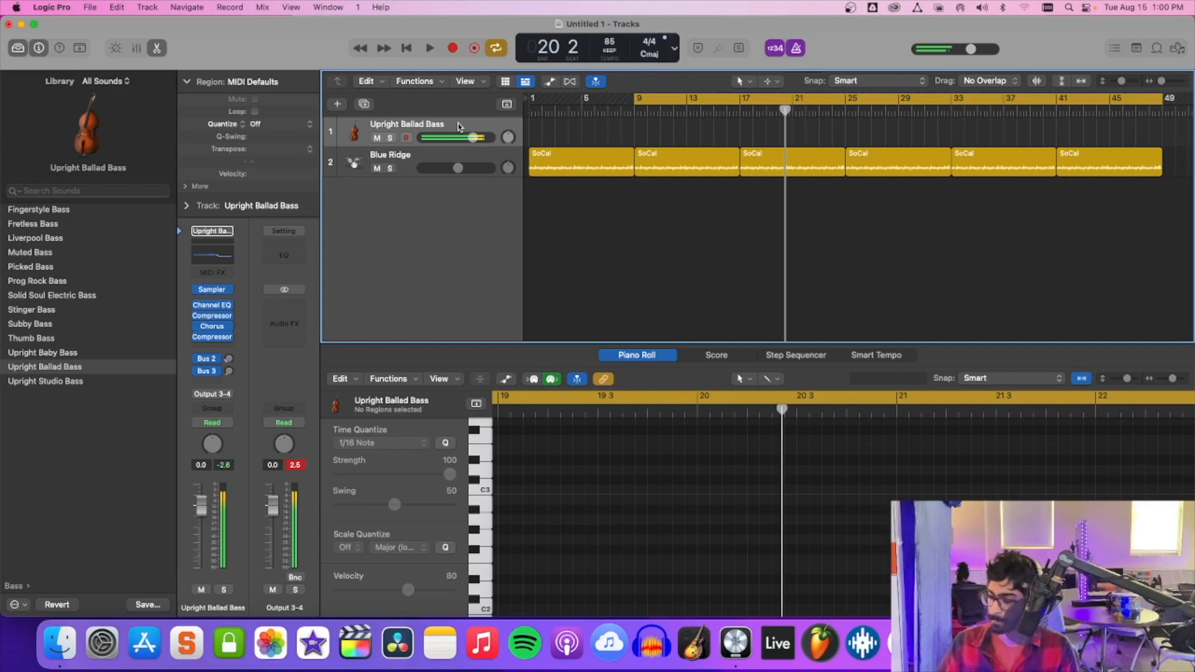
key(space)
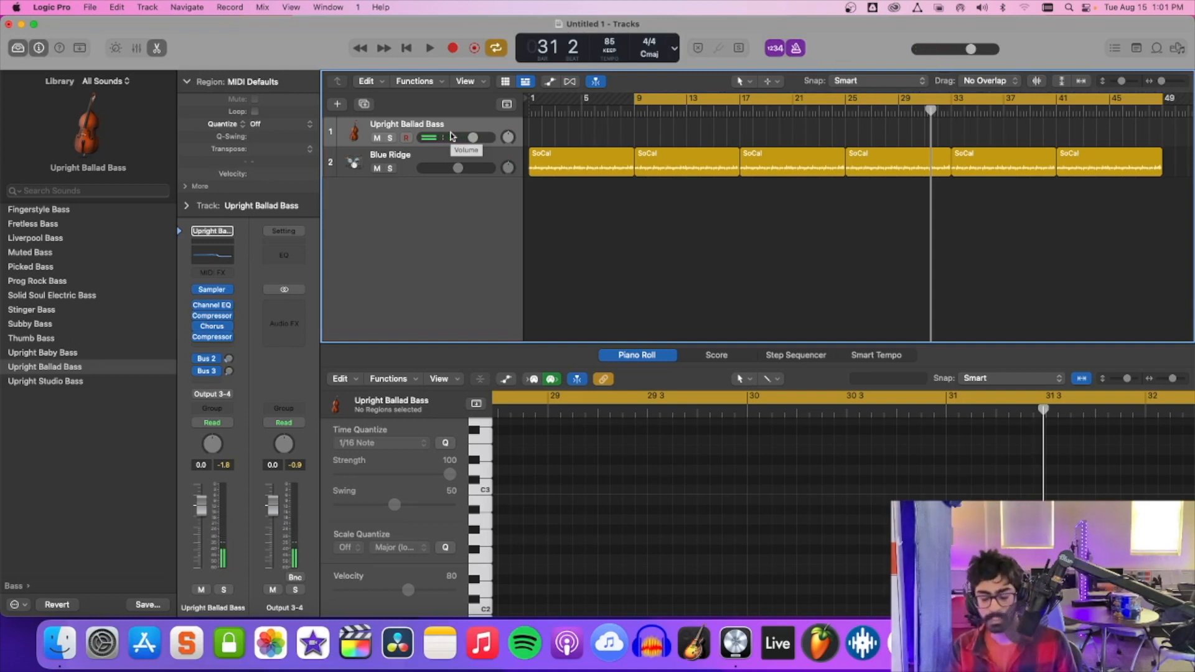
Record a bass part from bar 9 to bar 17 on the Upright Ballad Bass track and quantize it to 1/16 notes.
key(r)
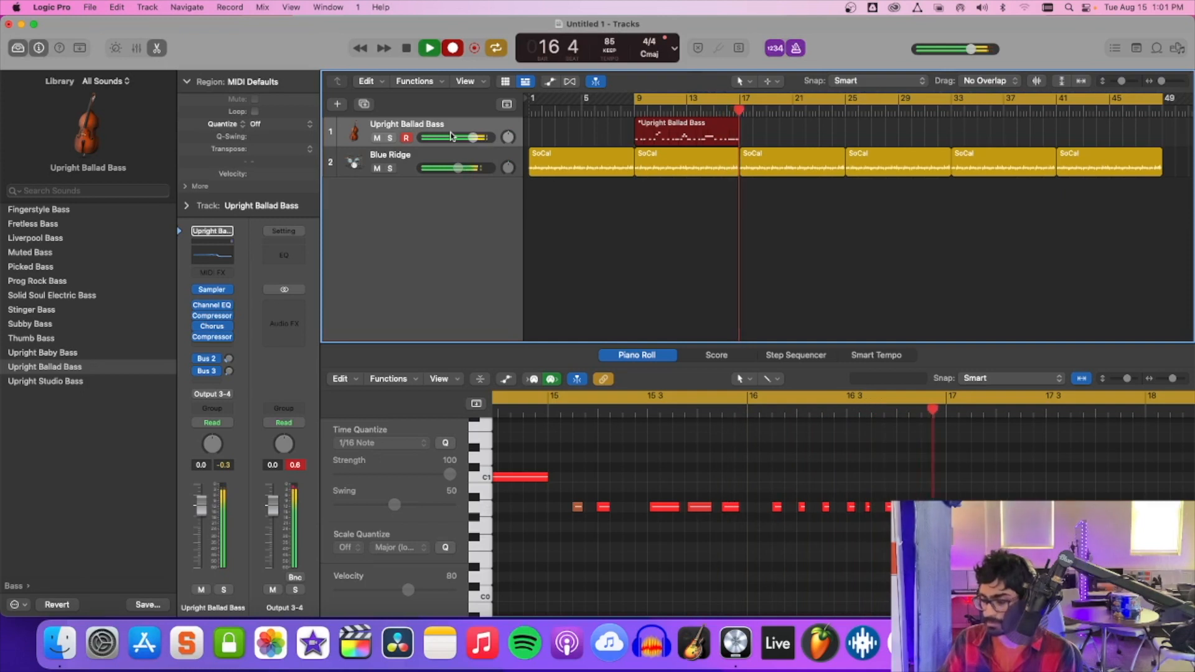
key(space)
key(space)
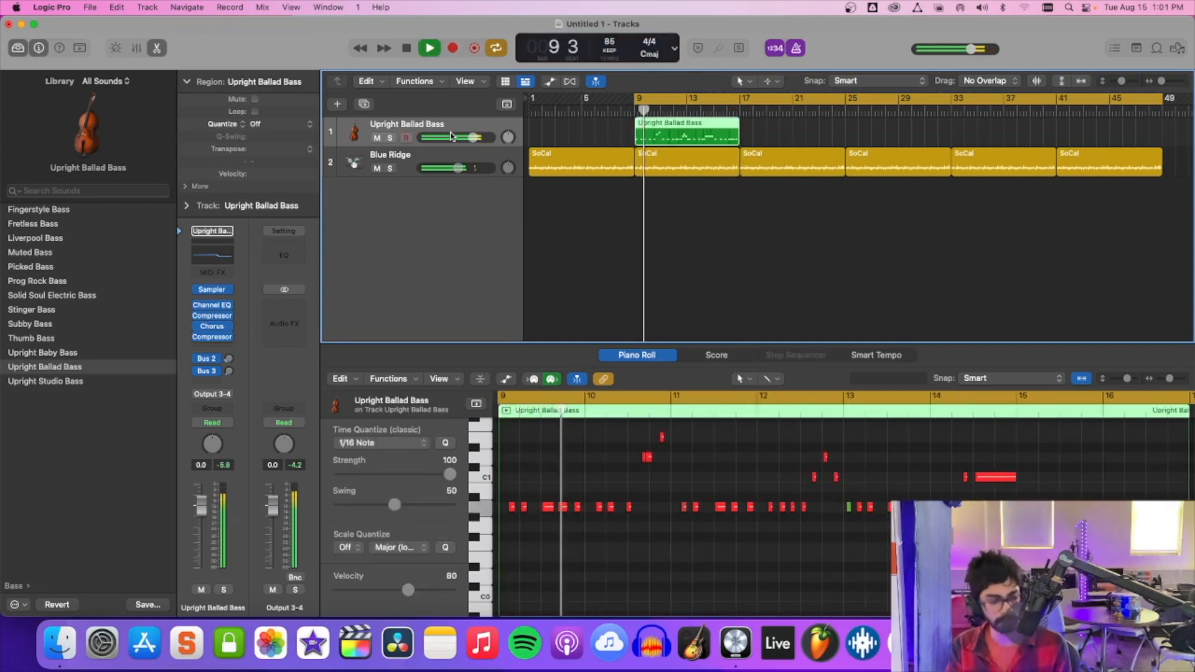
key(q)
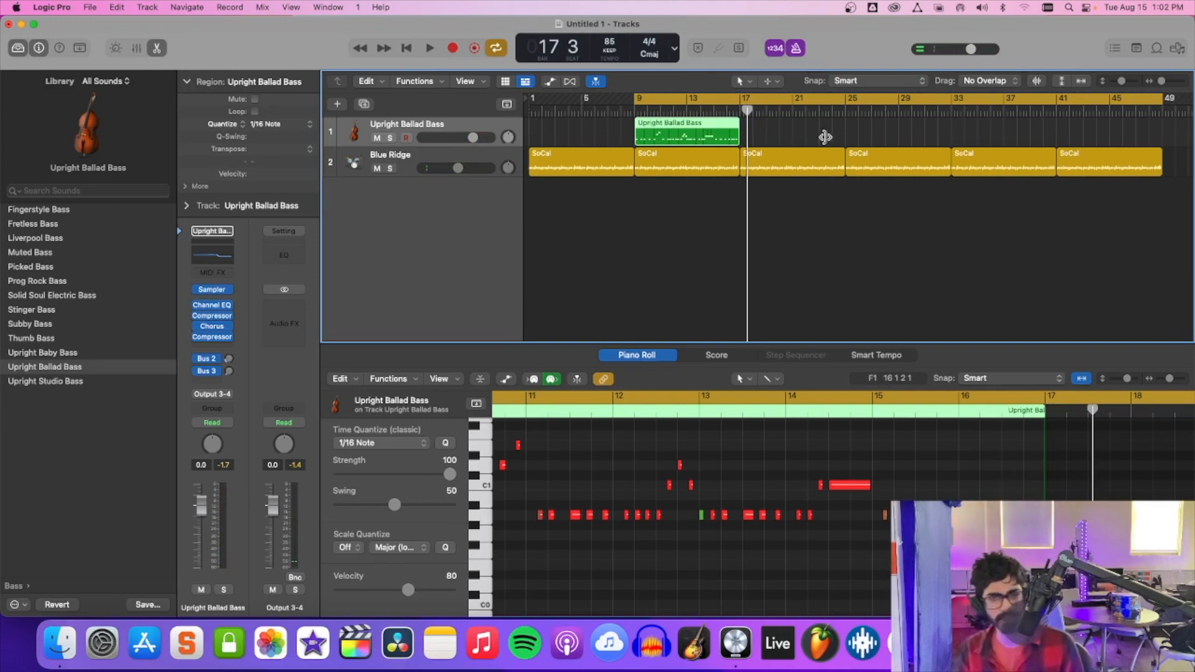
Insert a stereo Channel EQ on the Upright Ballad Bass, boost 965 Hz by 4.8 dB during playback, and close the EQ.
click(199, 349)
mouse_move(261, 377)
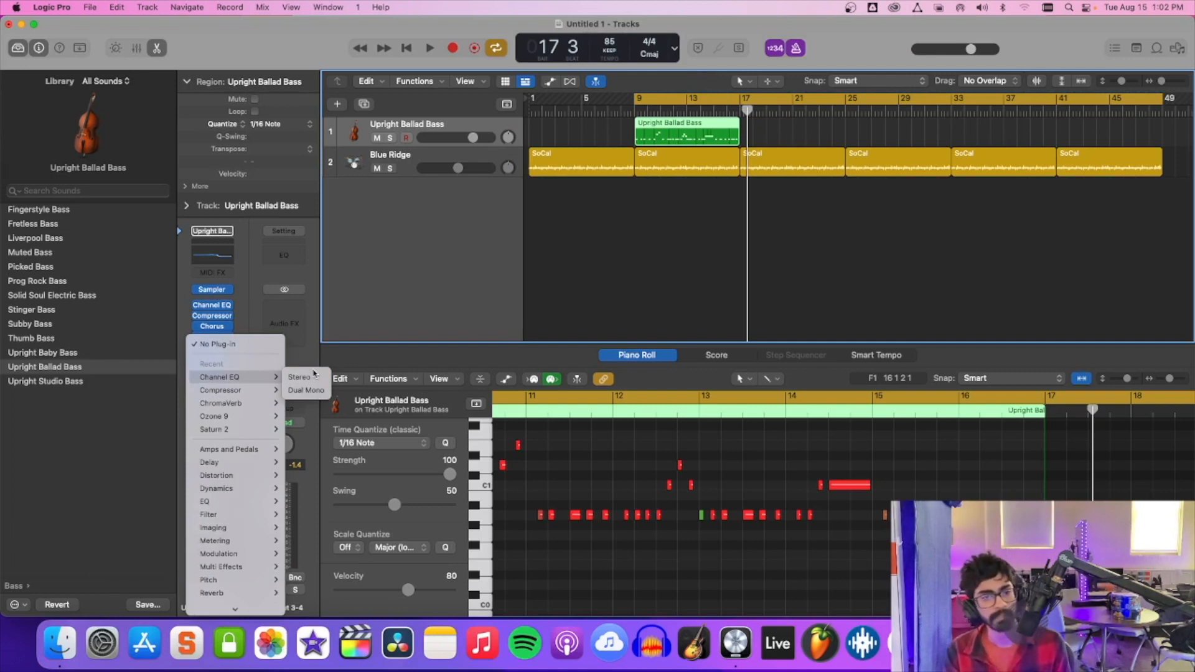
click(299, 378)
key(space)
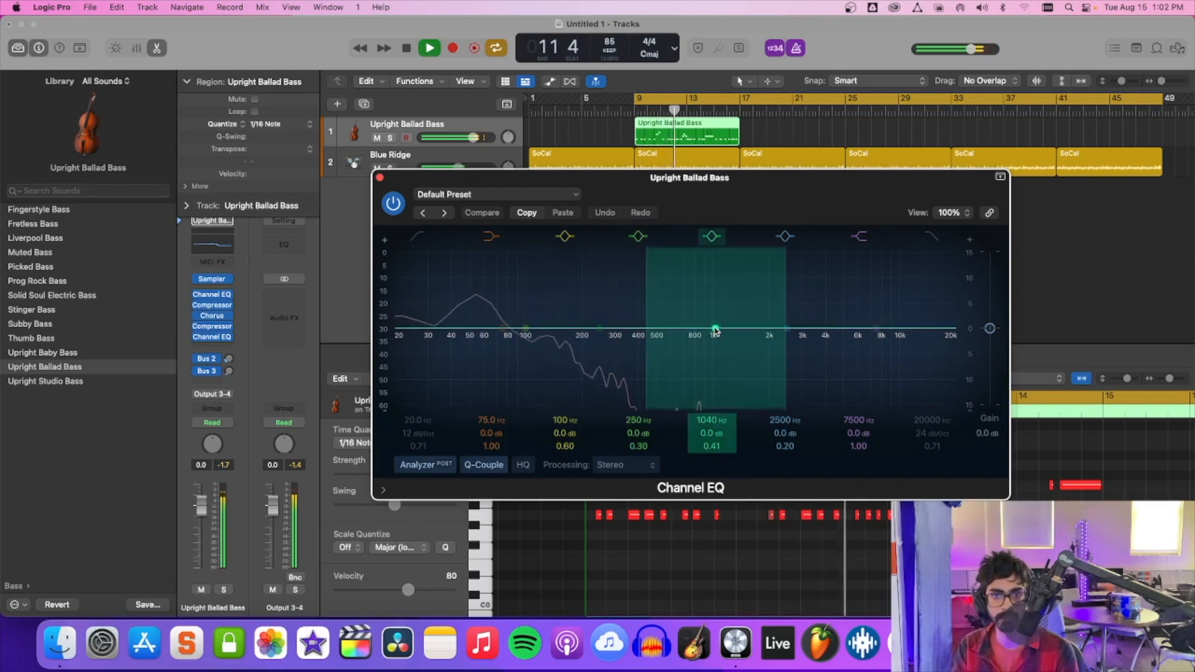
drag(718, 329, 710, 302)
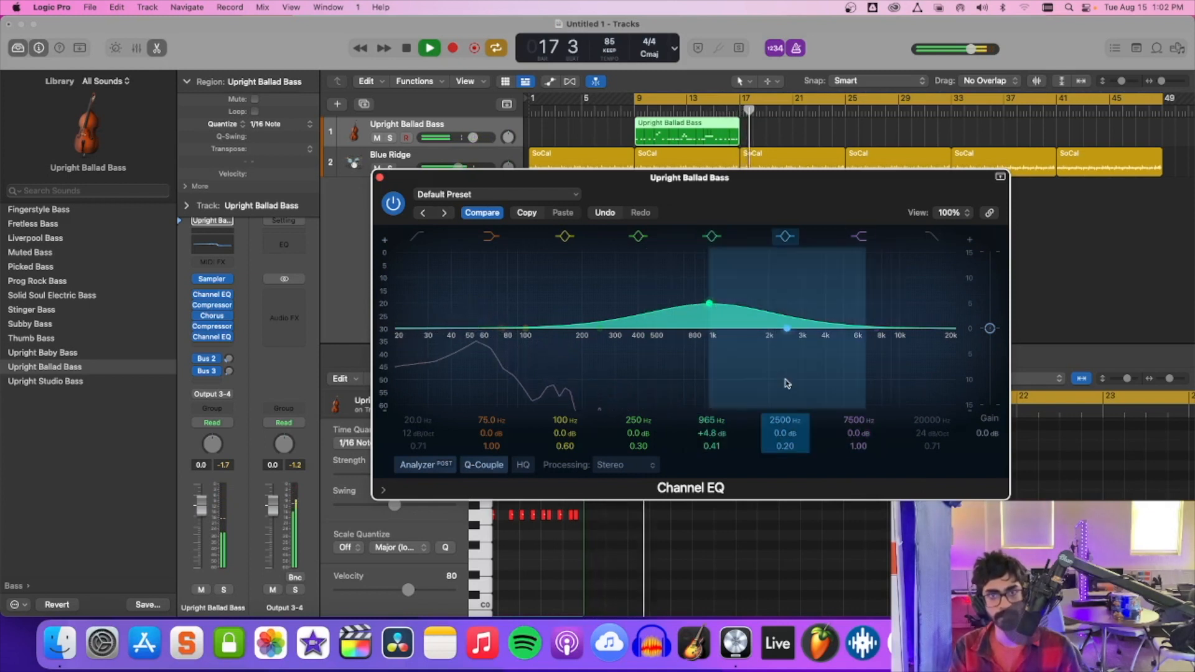
key(space)
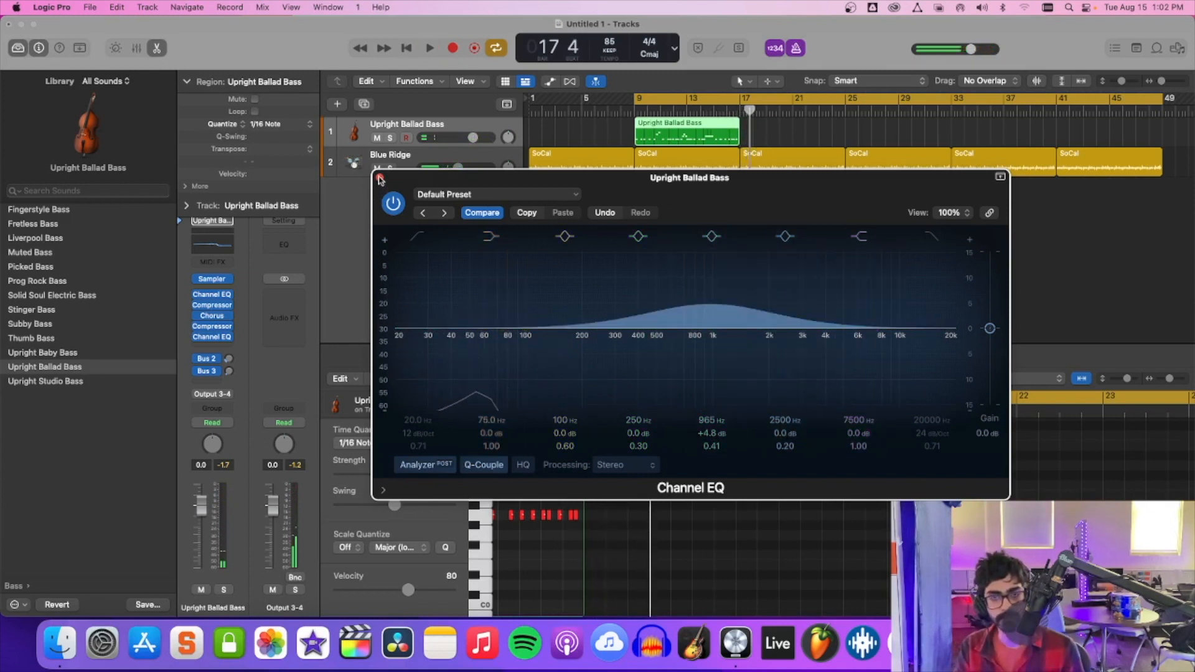
click(380, 178)
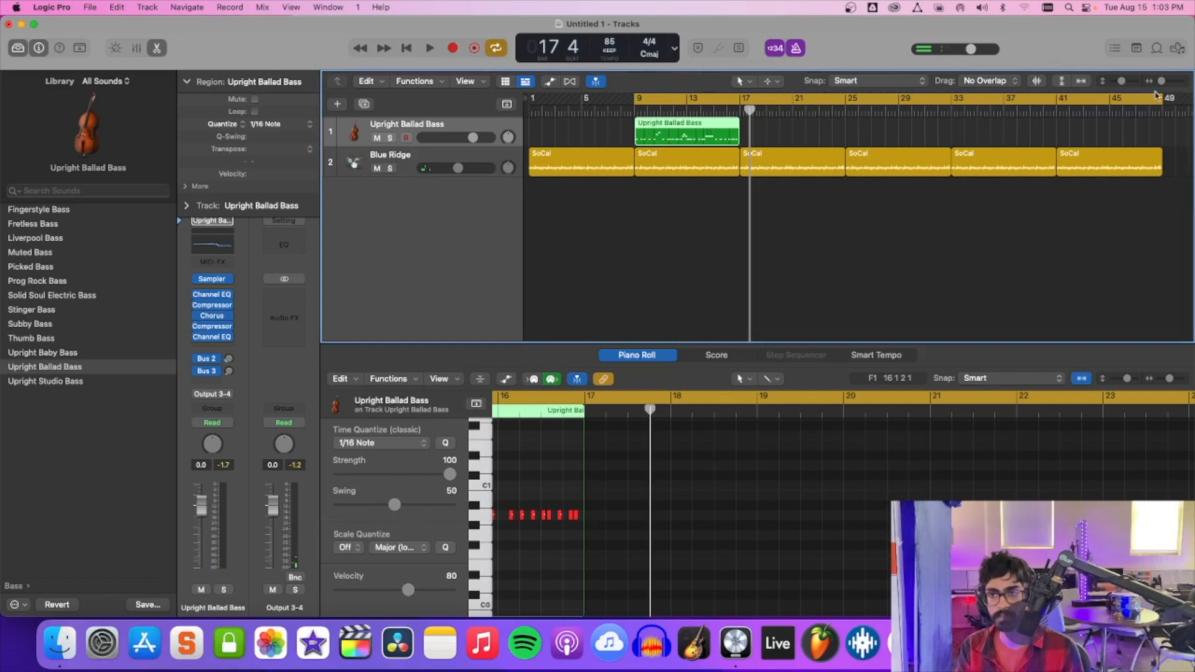
Set the cycle range to bars 9–17 for playback and repeat the Upright Ballad Bass region out to bar 49.
drag(1161, 98, 739, 141)
key(space)
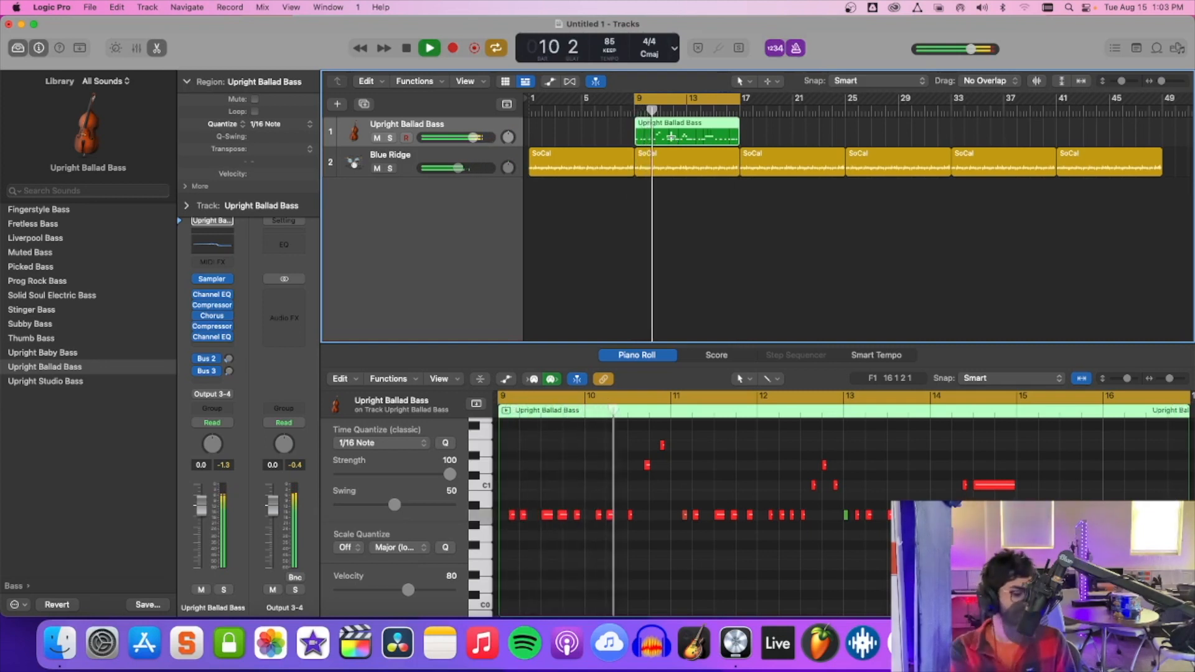
key(super+r)
key(super+r)
key(super+r)
key(super+r)
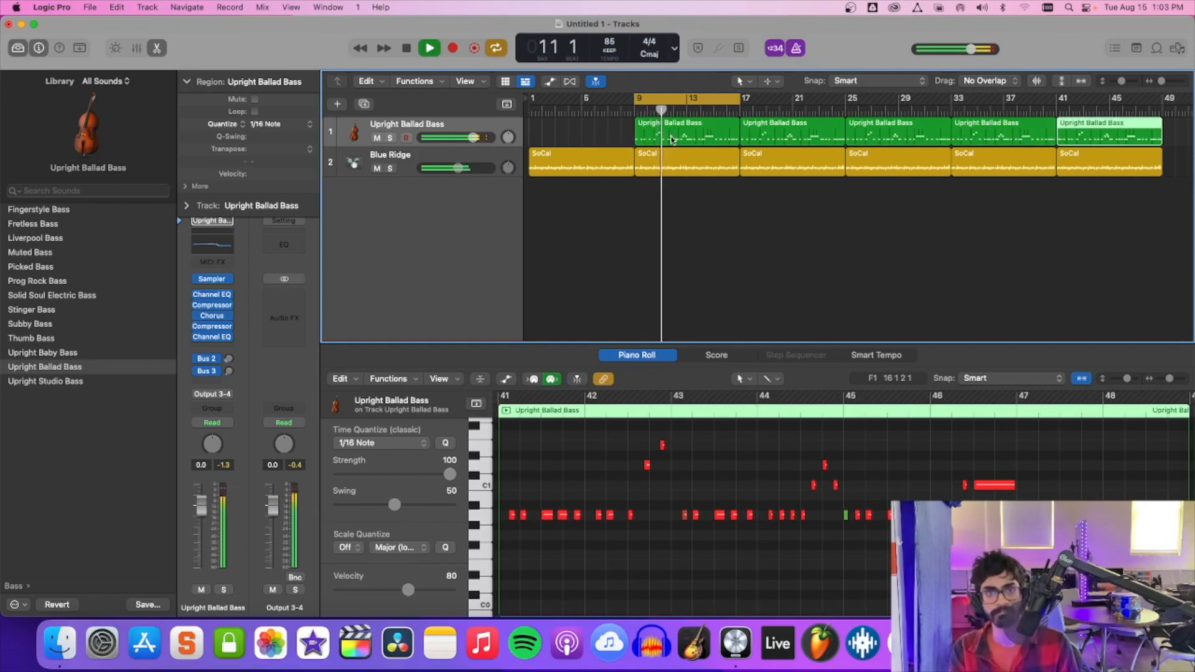
Move the cycle range to bars 17–25 and add a new software instrument track below Blue Ridge.
drag(658, 96, 764, 97)
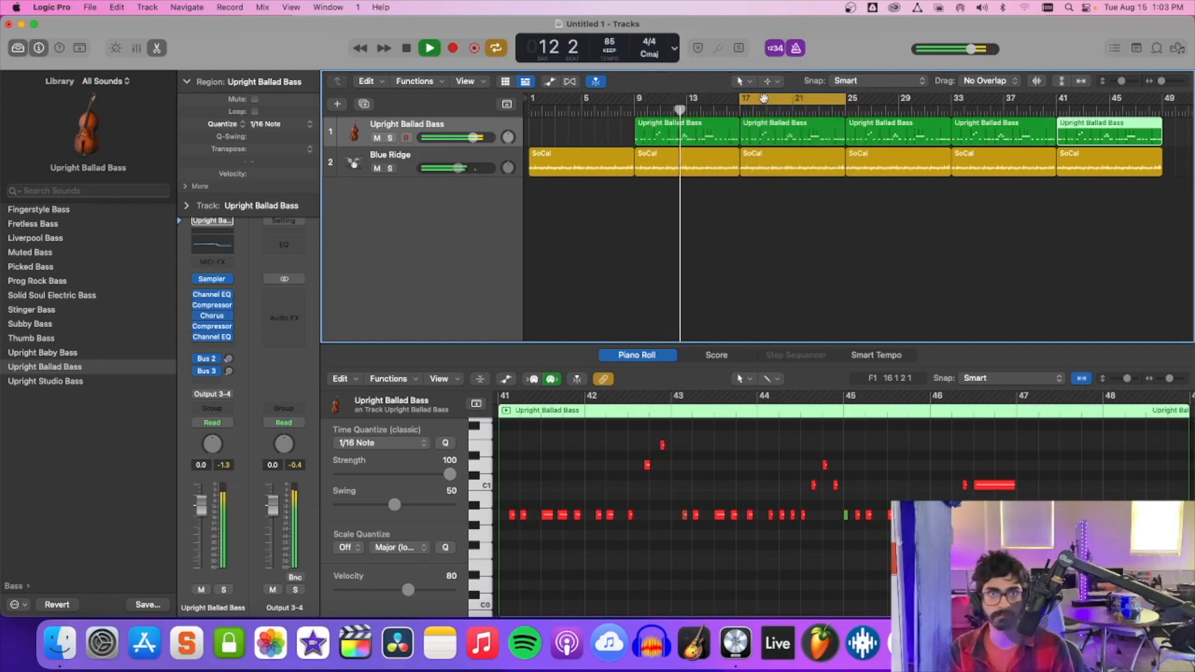
right_click(426, 193)
click(466, 210)
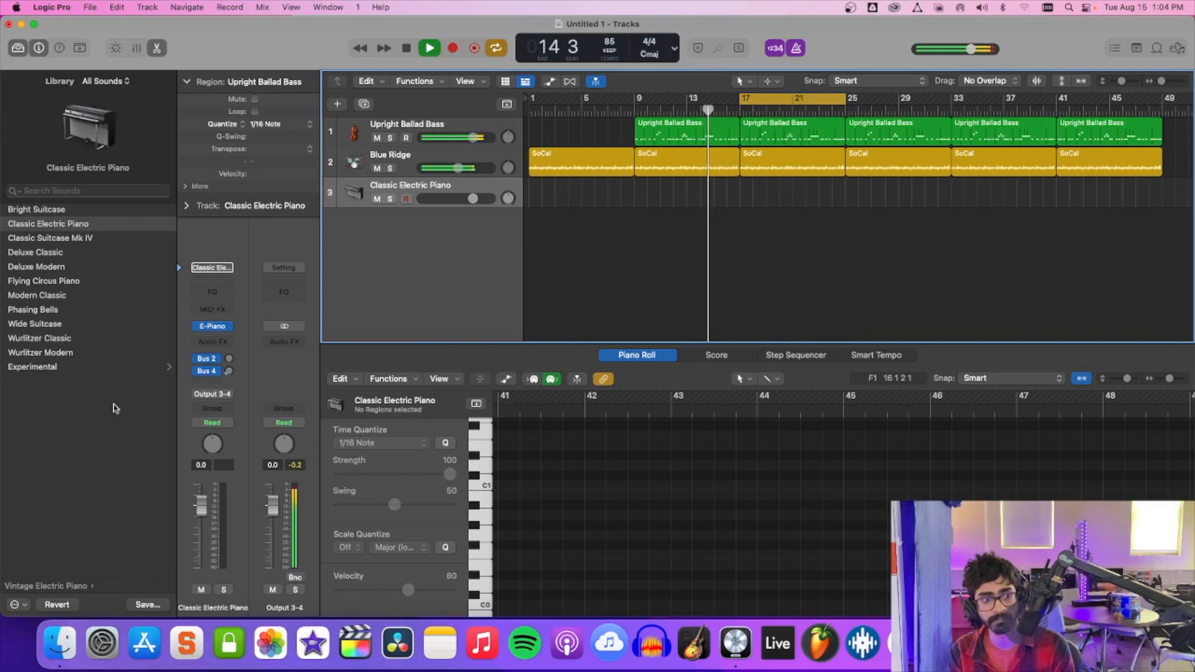
Stop playback, look through the Library's Synthesizer sounds and open the Experimental patches of the Vintage Electric Piano category.
click(70, 586)
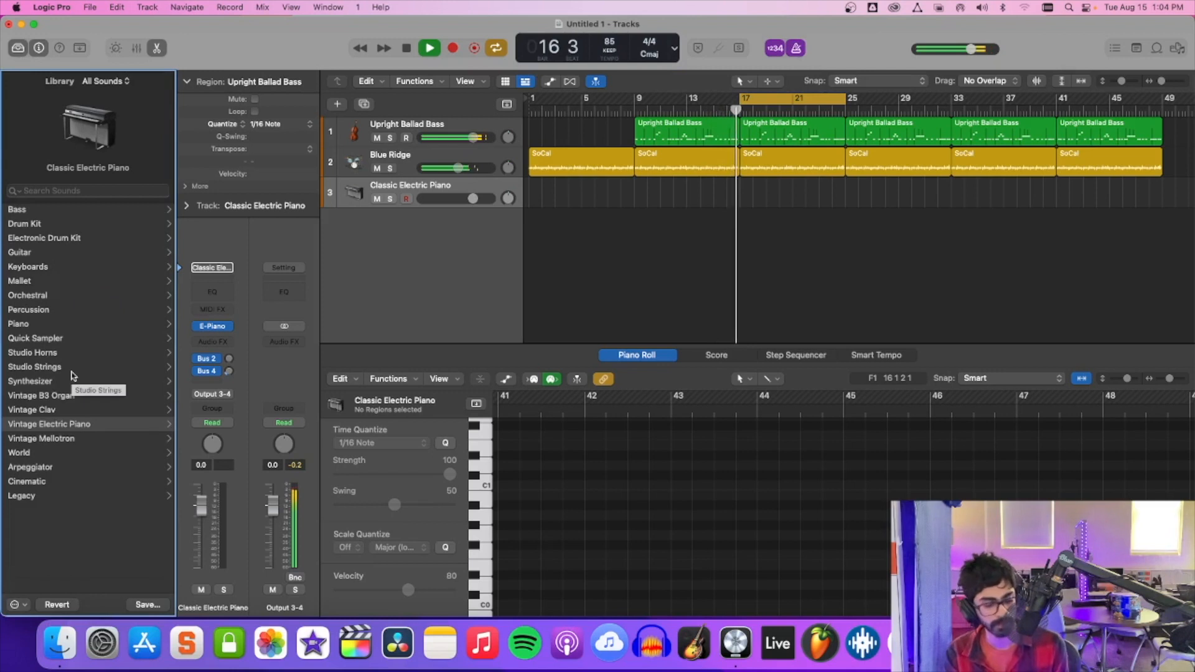
key(space)
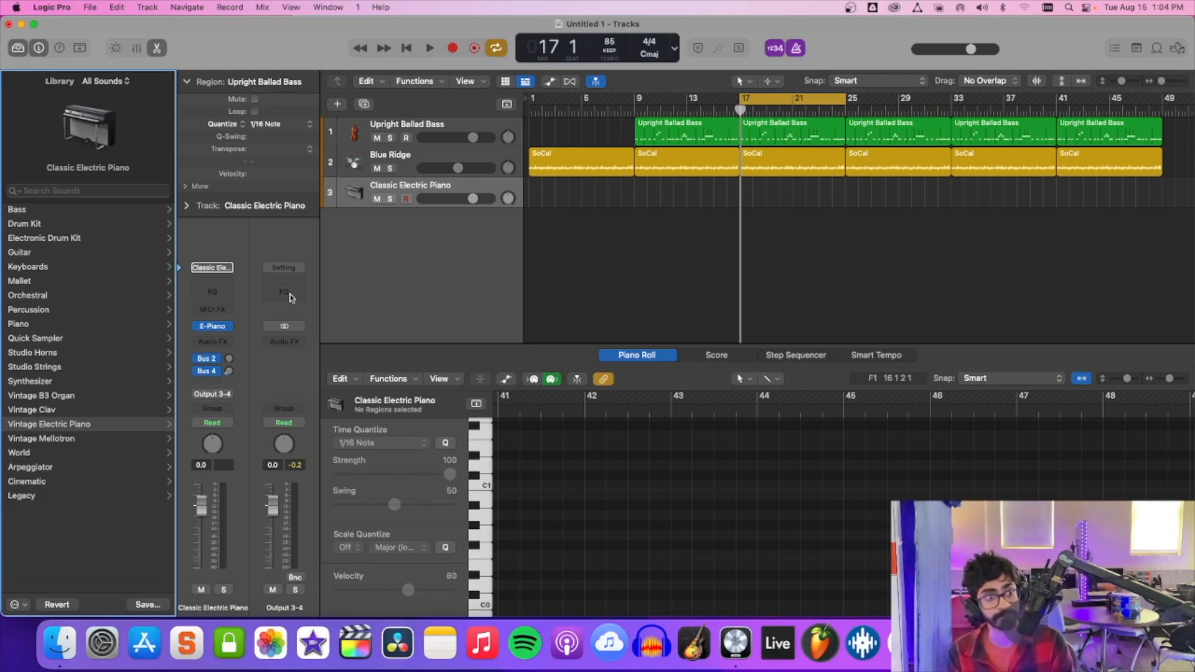
click(80, 381)
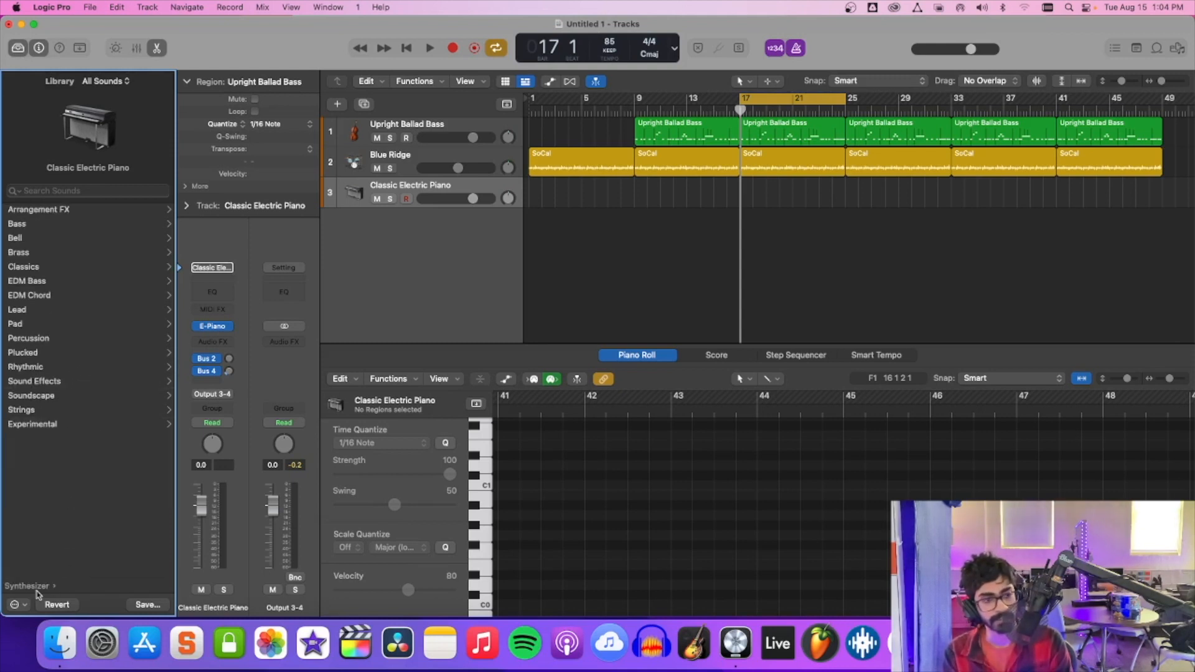
click(36, 588)
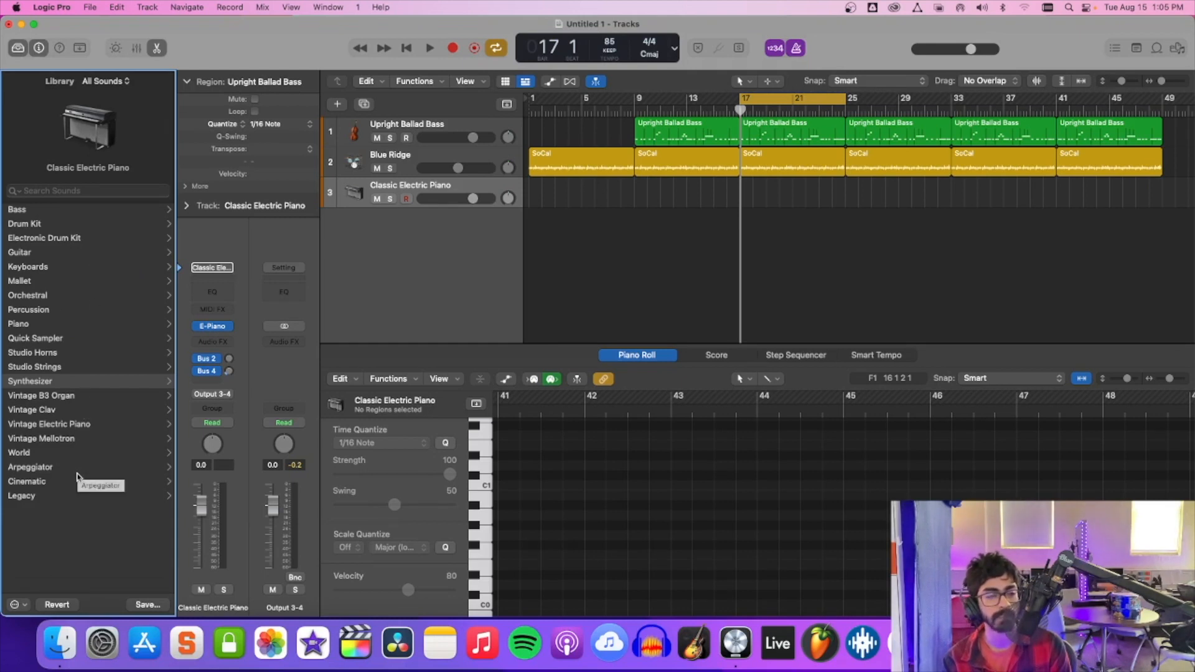
click(84, 424)
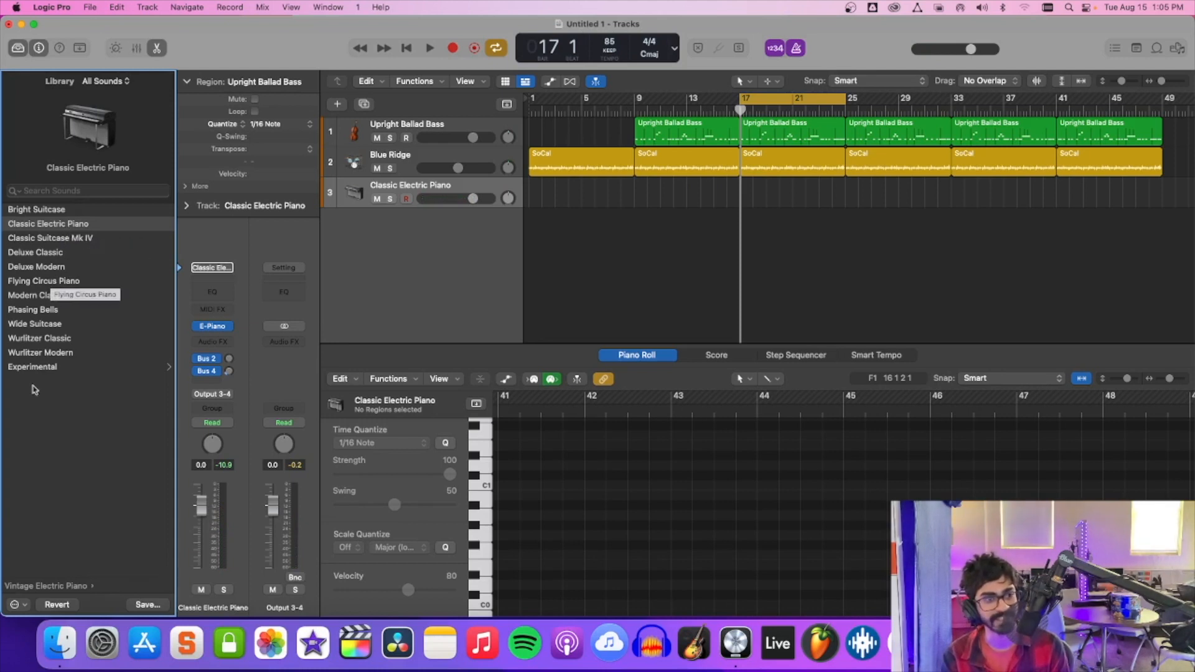
click(60, 369)
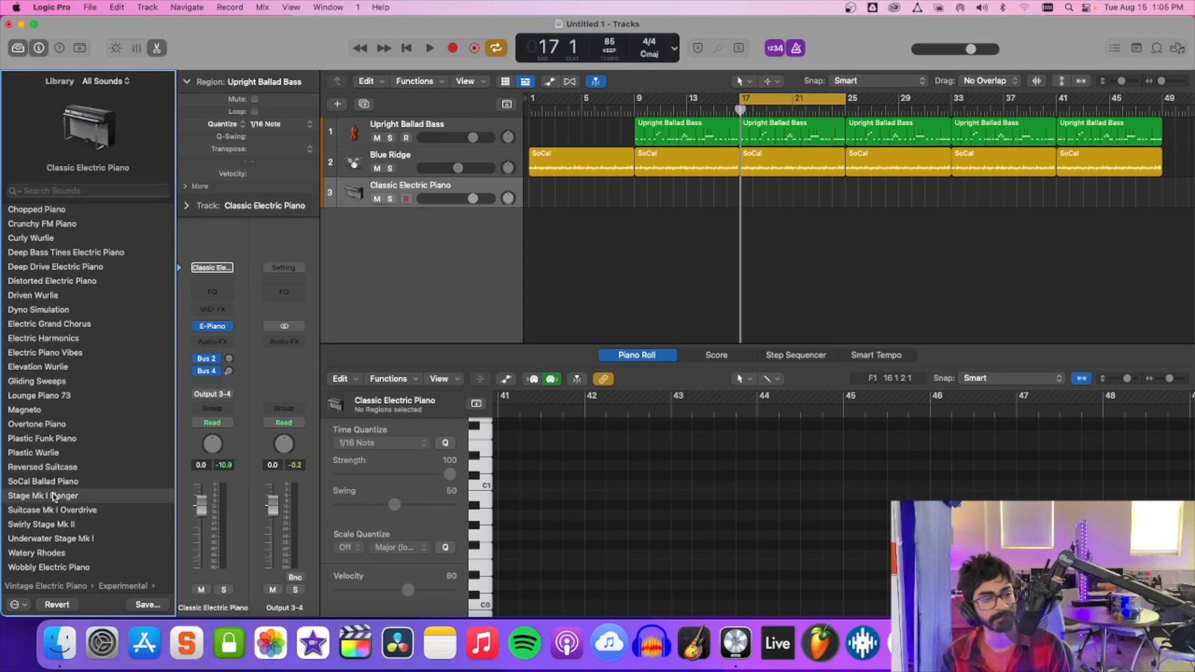
Audition the Stage Mk I Flanger, Watery Rhodes, Overtone Piano, Deep Drive Electric Piano and Curly Wurlie patches on the new track.
click(54, 496)
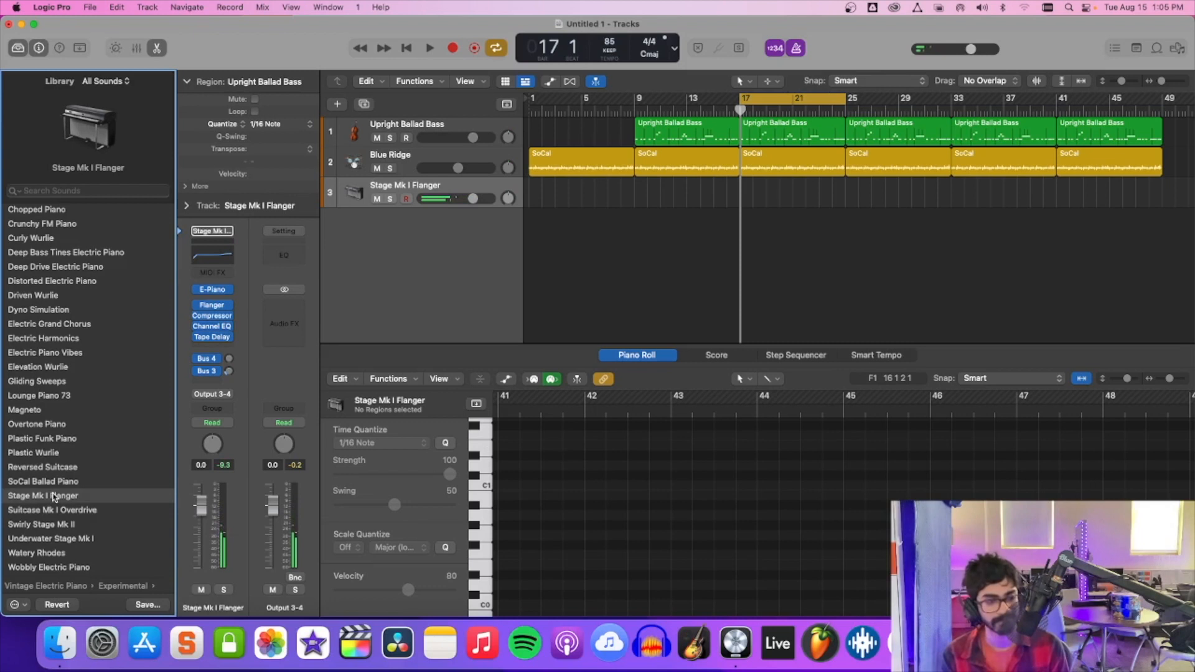
click(52, 554)
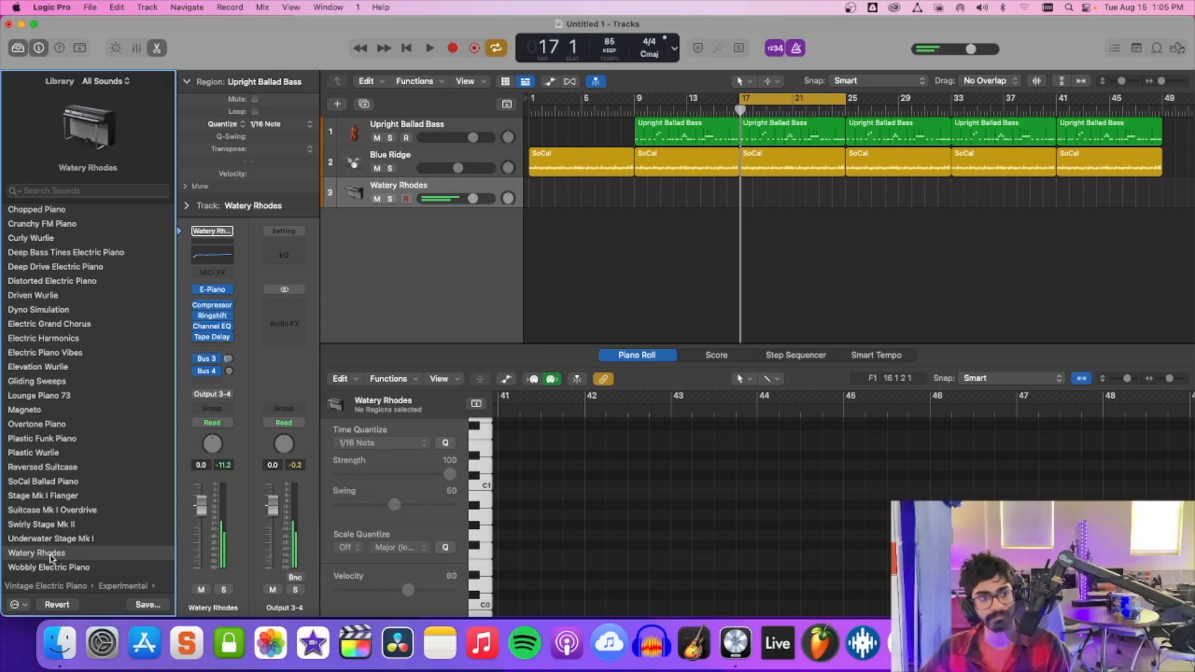
scroll(57, 523, down, 2)
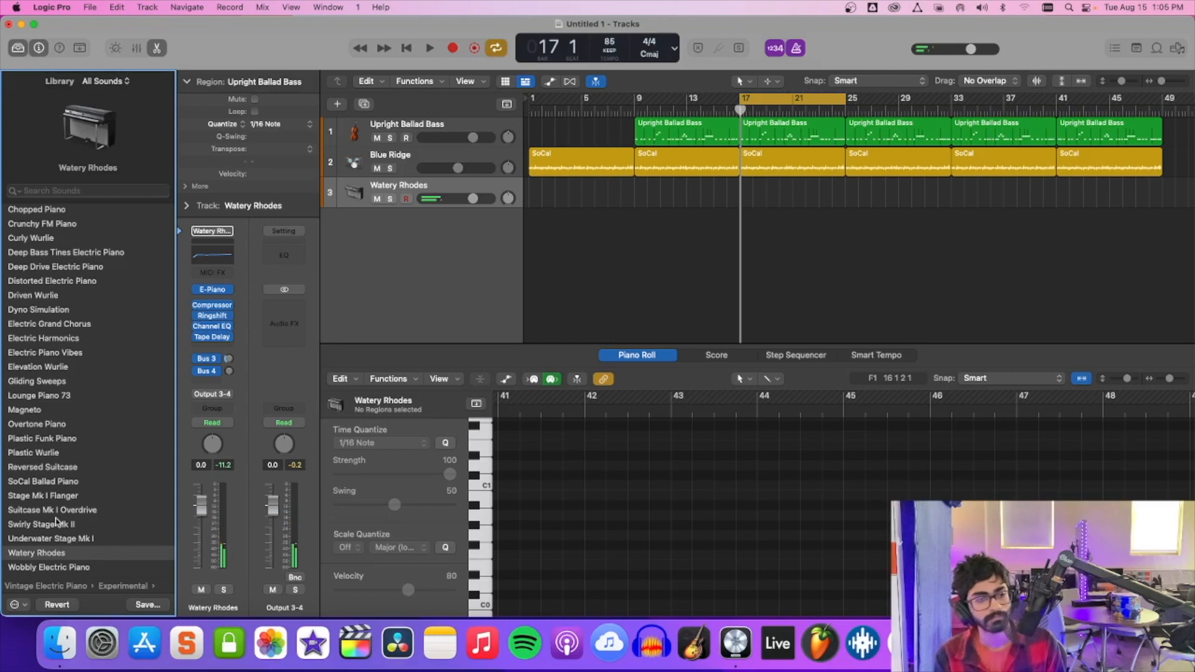
click(24, 425)
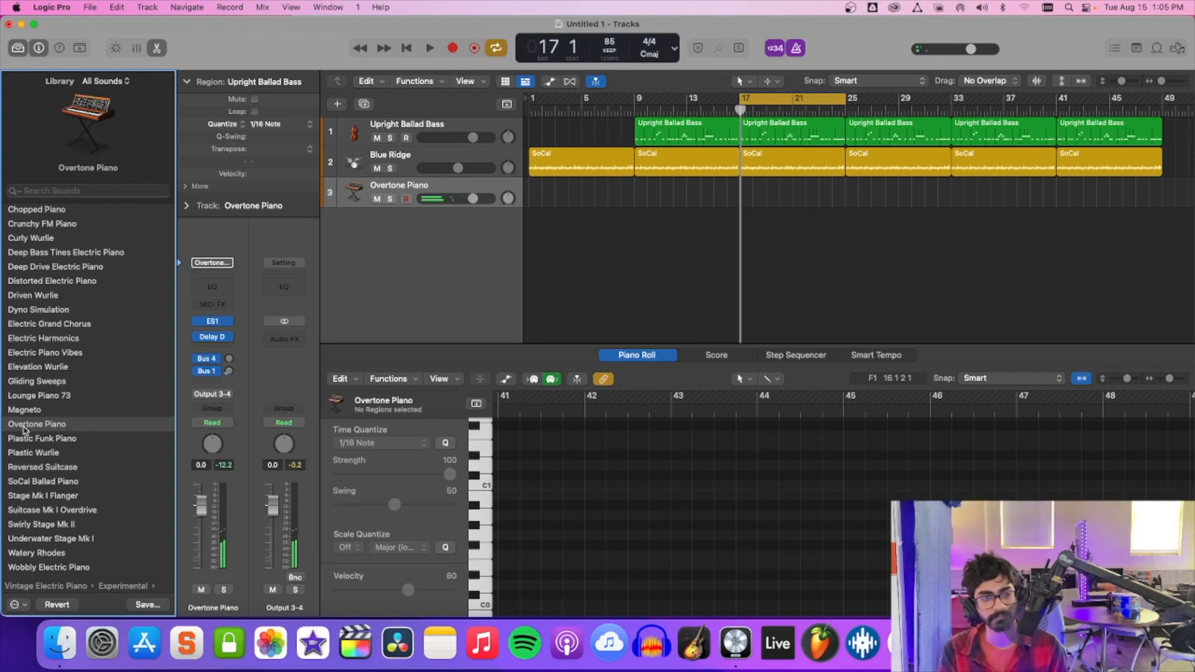
click(84, 268)
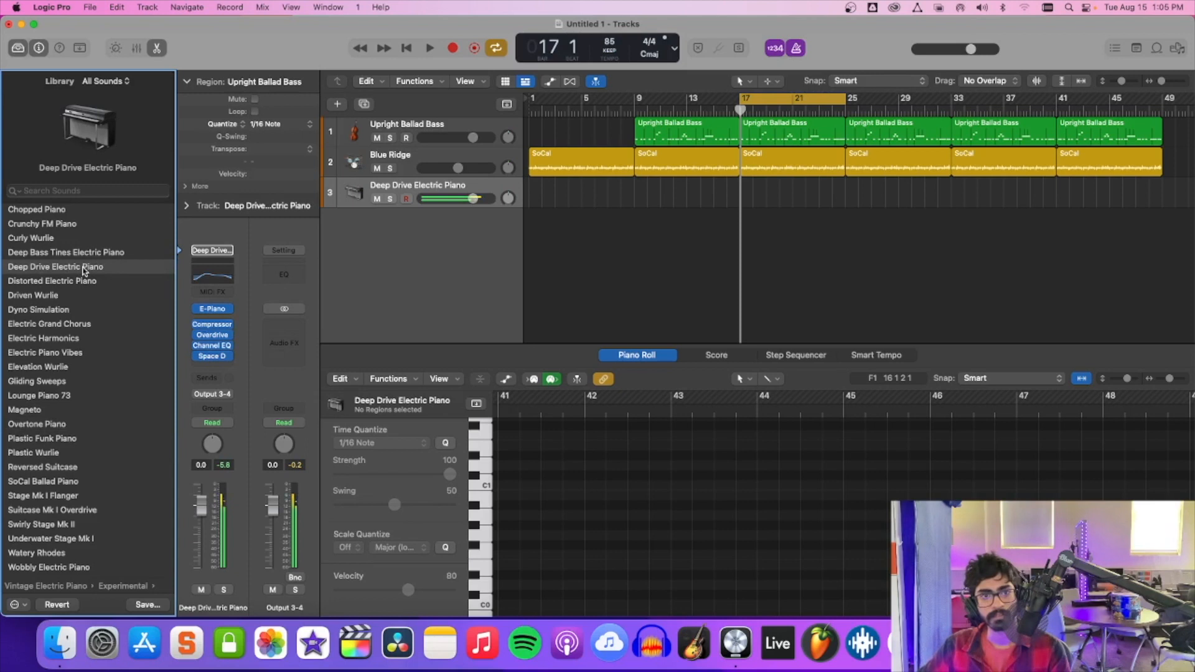
key(space)
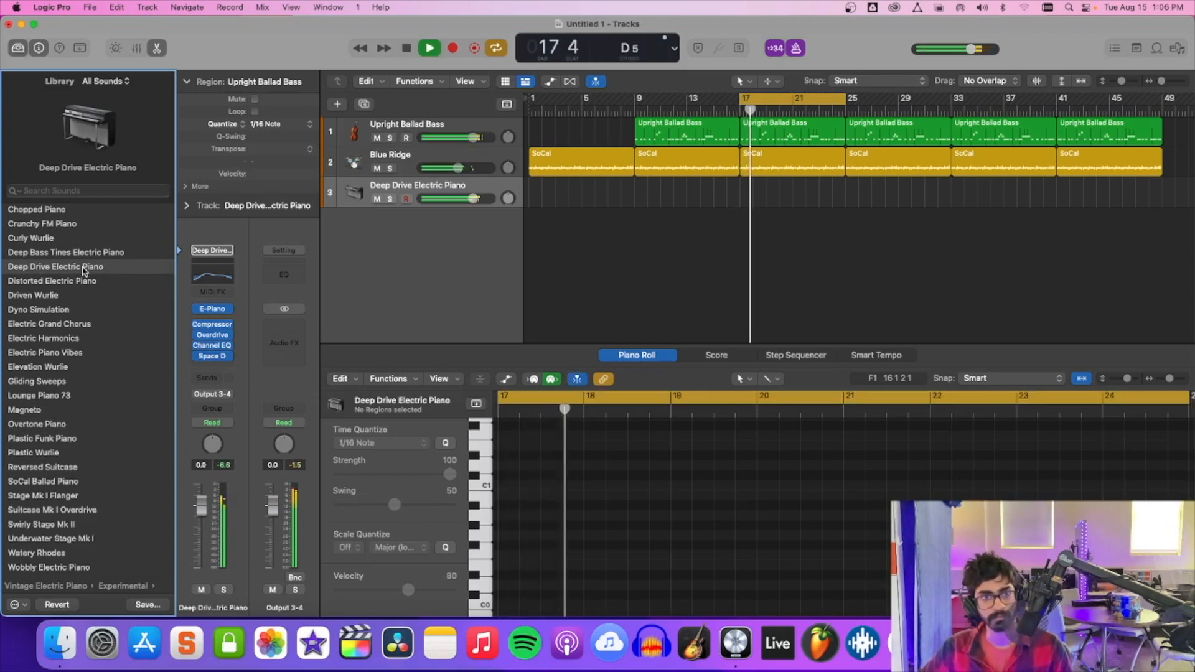
key(space)
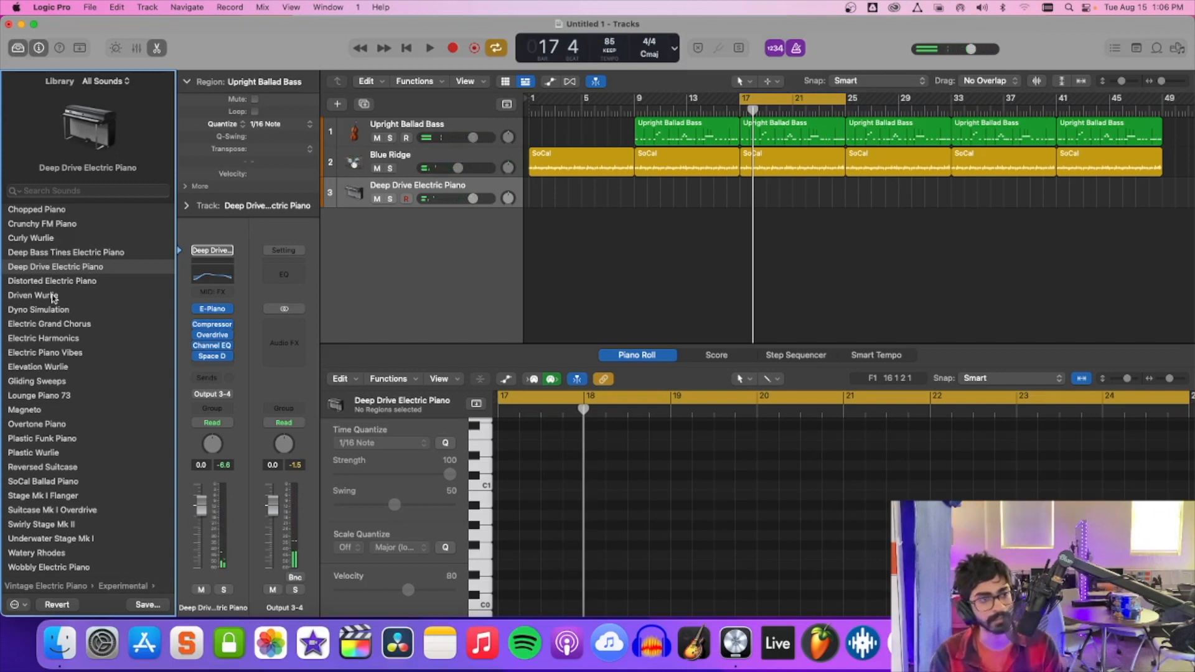
click(44, 242)
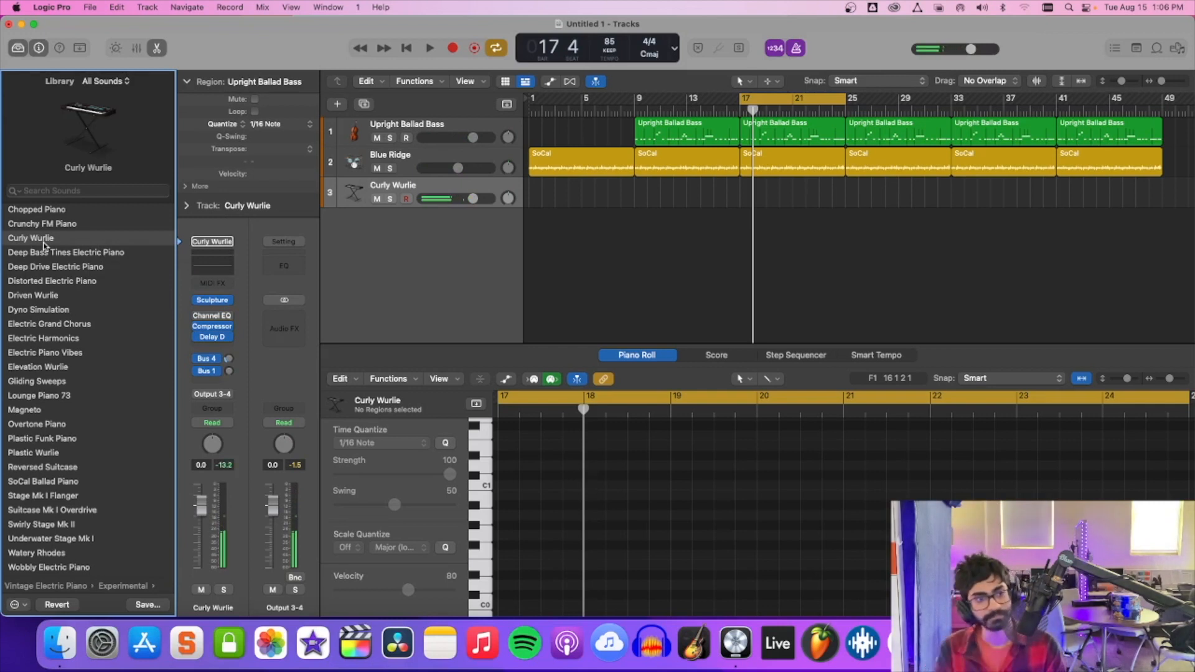
Load the Lounge Piano 73 patch on the new track and lower its volume to -11.4 dB.
click(50, 402)
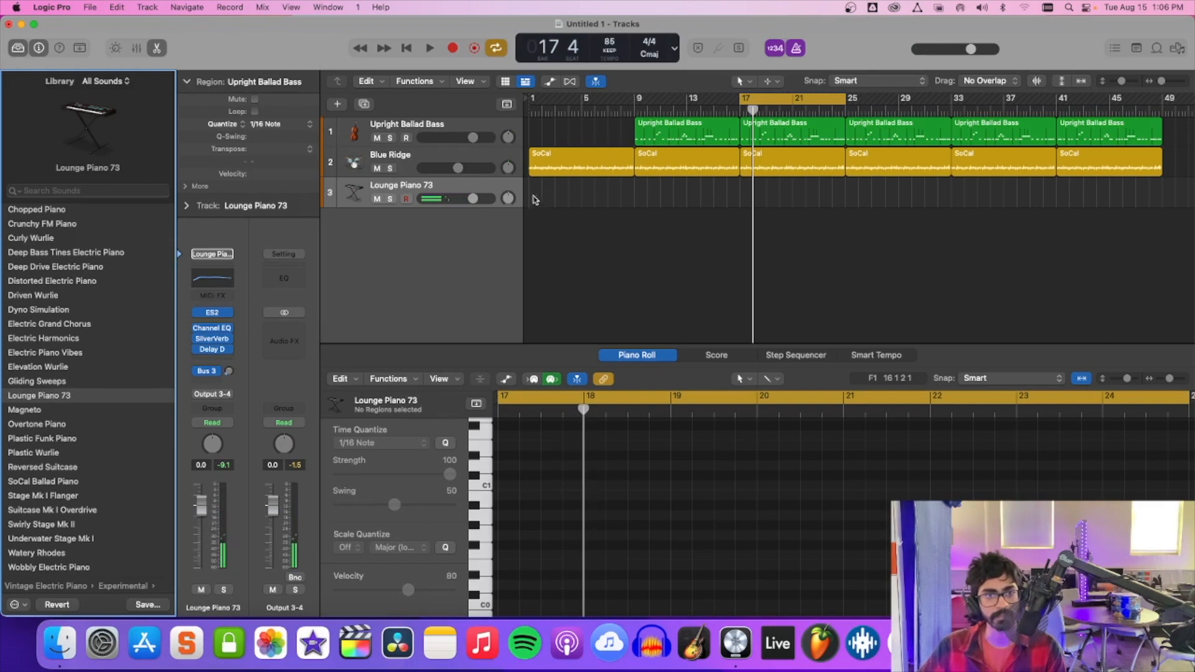
drag(473, 199, 447, 199)
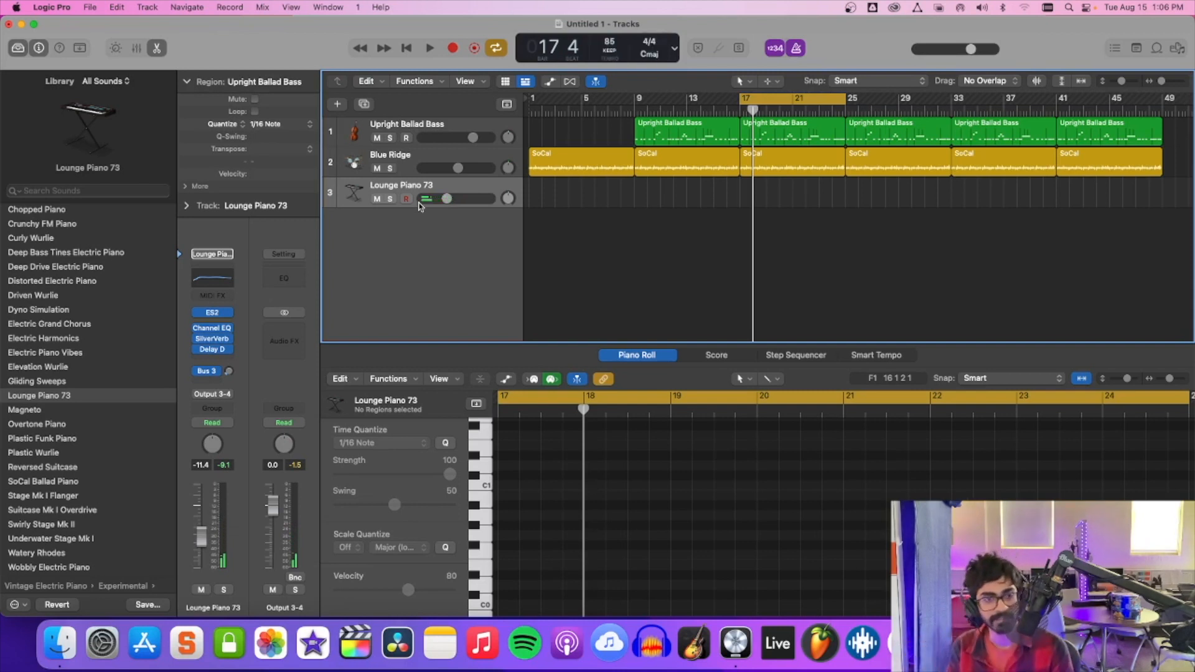
Insert a stereo ChromaVerb after Delay D on the Lounge Piano 73 track and try it while playing along with the arrangement.
click(230, 351)
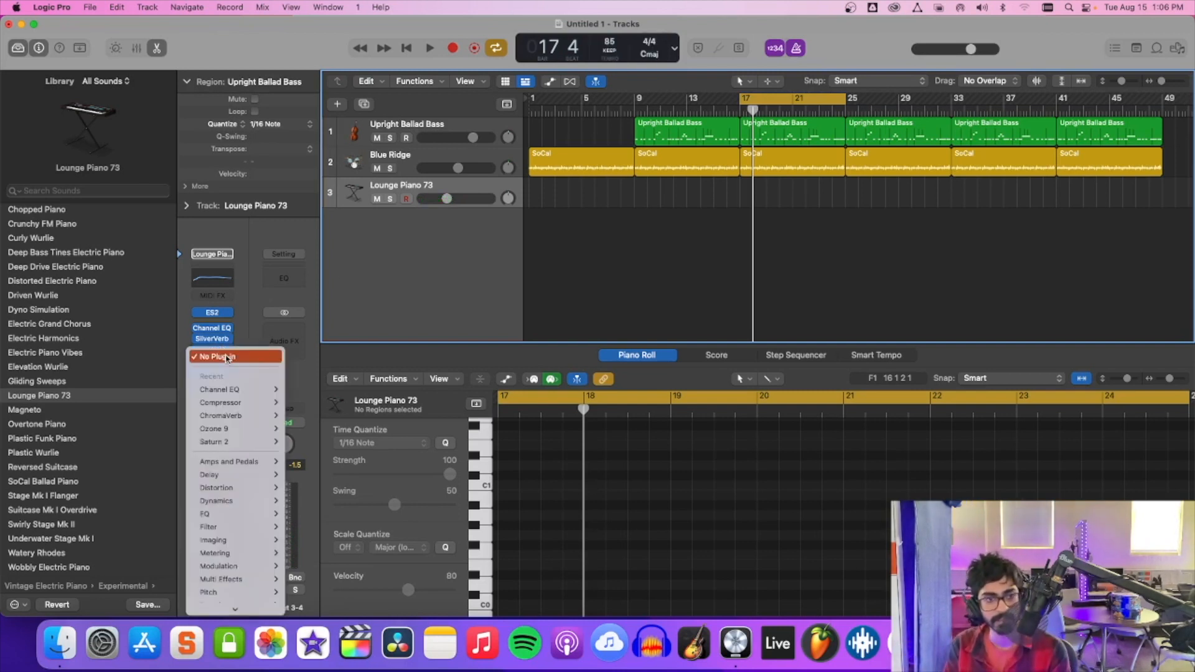
mouse_move(228, 515)
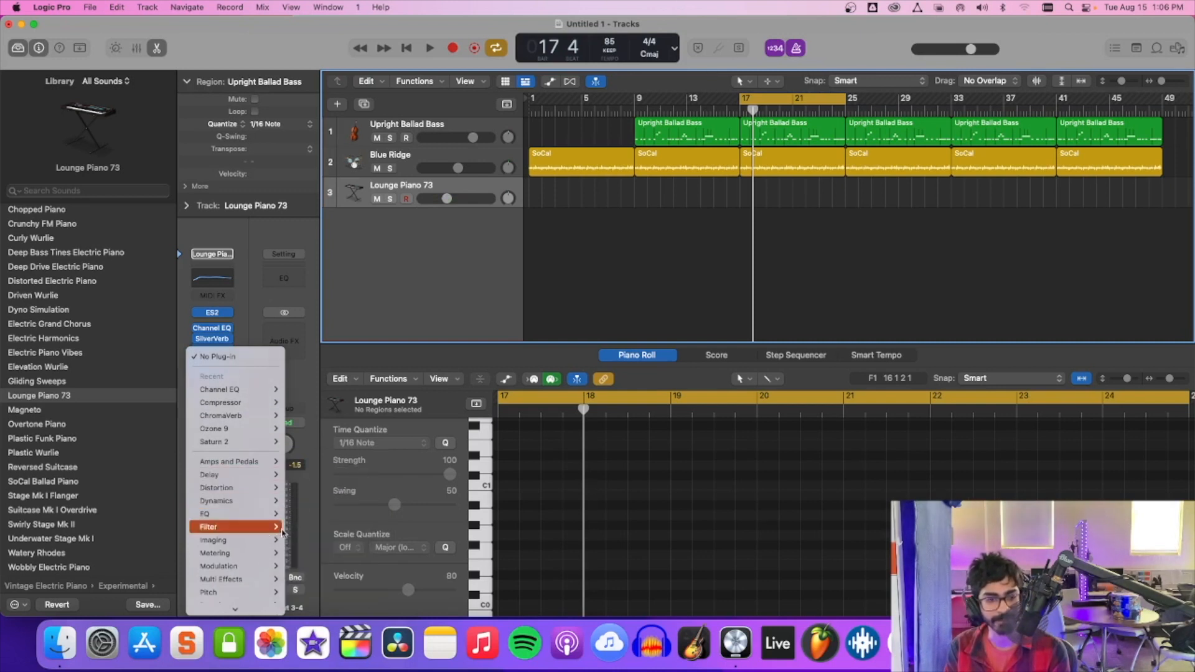
scroll(239, 567, down, 2)
mouse_move(240, 560)
mouse_move(324, 559)
click(380, 559)
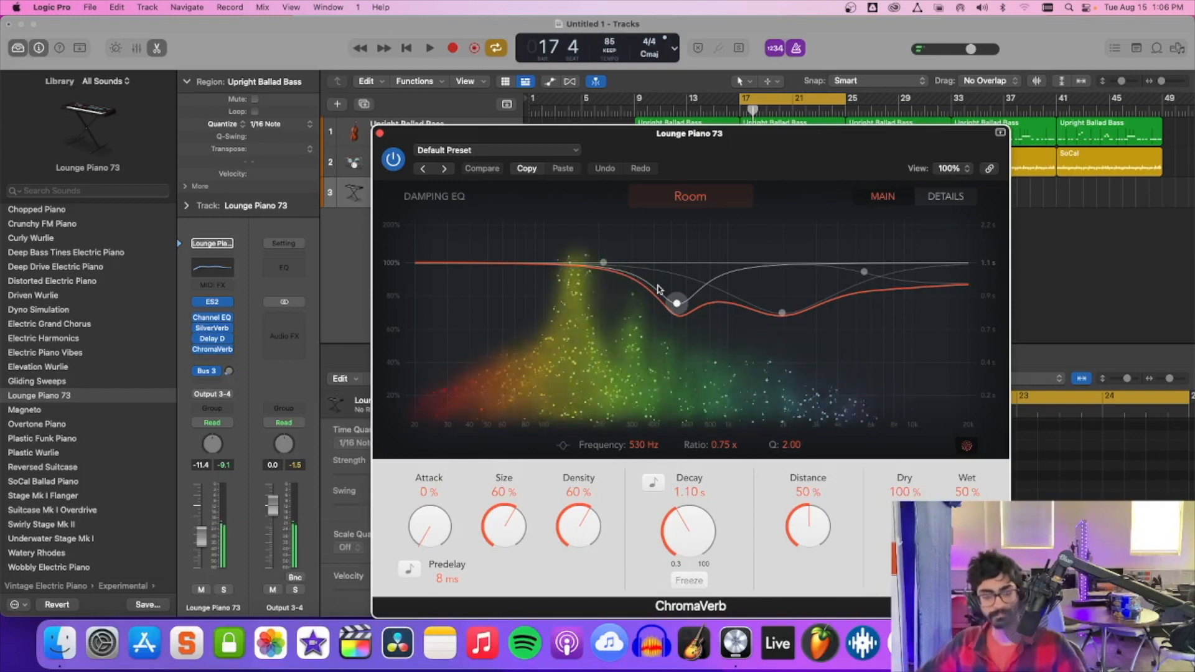
key(space)
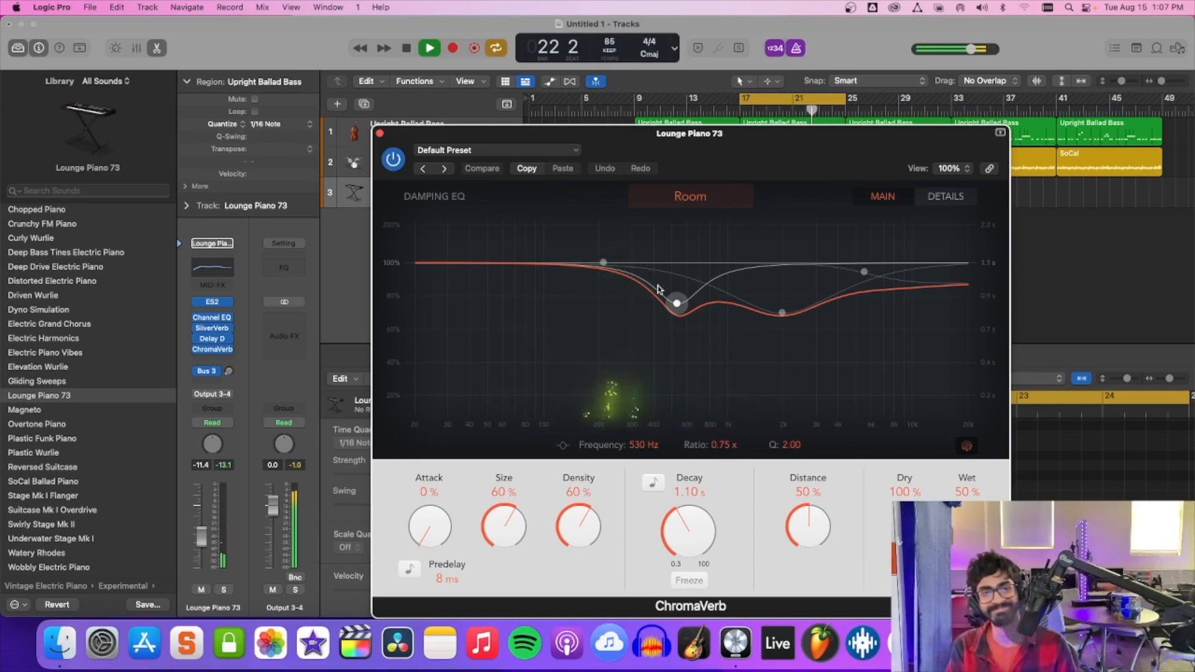
Set the ChromaVerb's room type to Bloomy and close the plug-in.
click(689, 198)
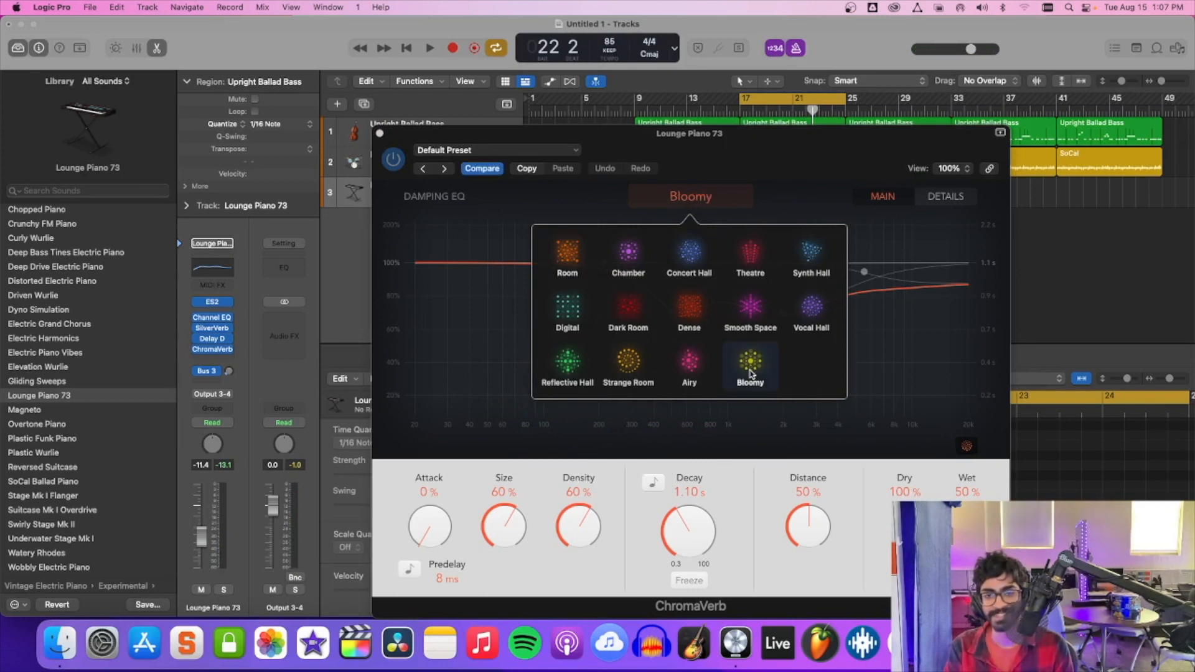
click(846, 449)
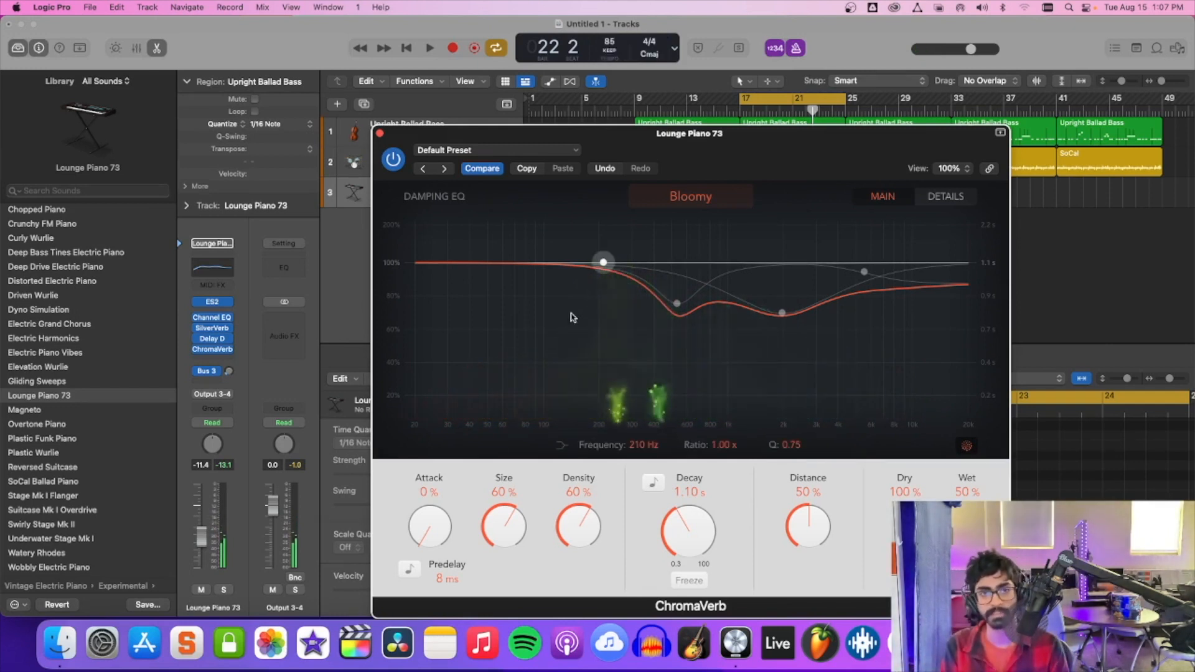
click(380, 134)
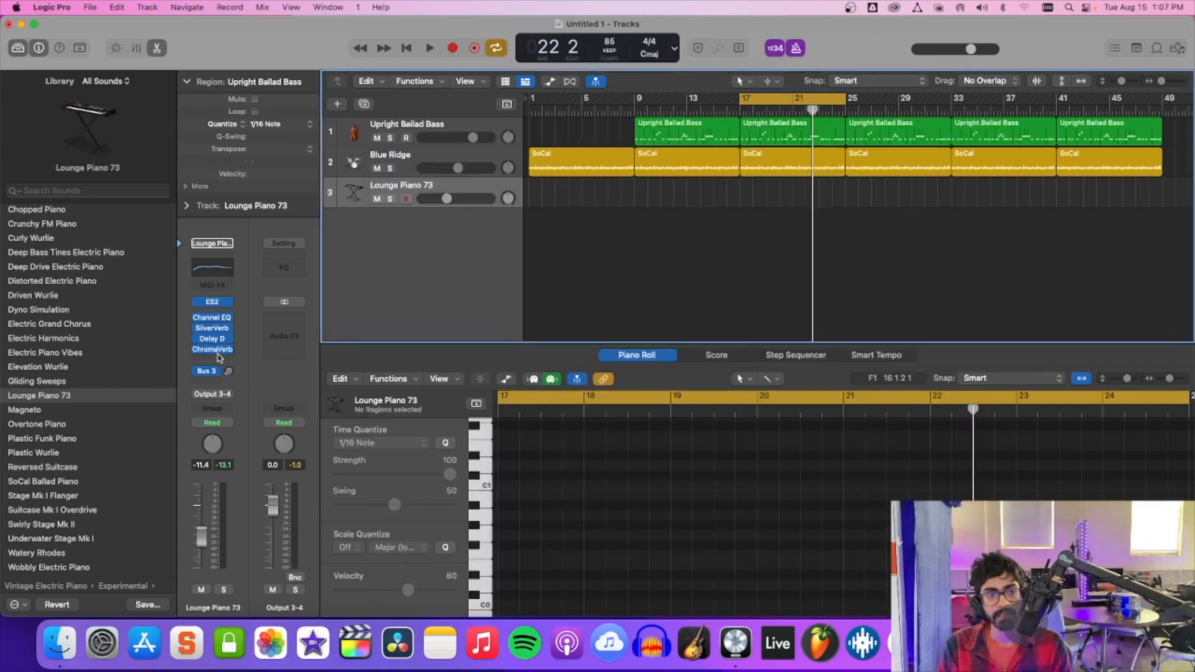
Insert a second stereo ChromaVerb after the first on Lounge Piano 73, try it, close its window and bypass it.
click(218, 358)
mouse_move(261, 565)
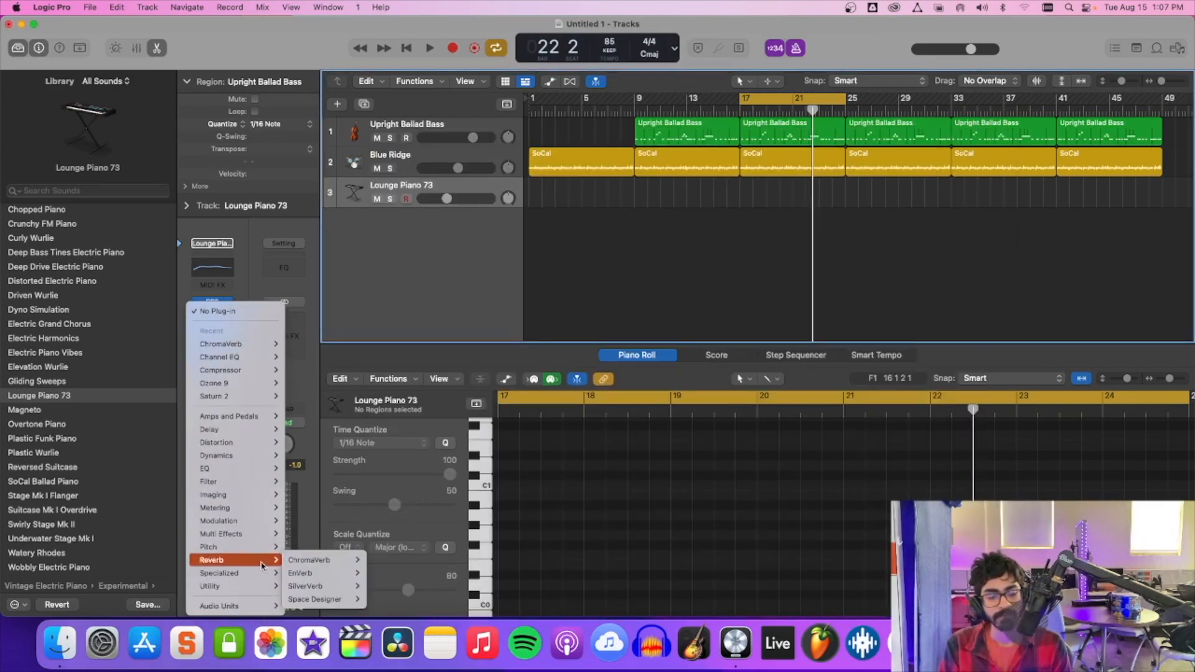
mouse_move(361, 576)
mouse_move(336, 561)
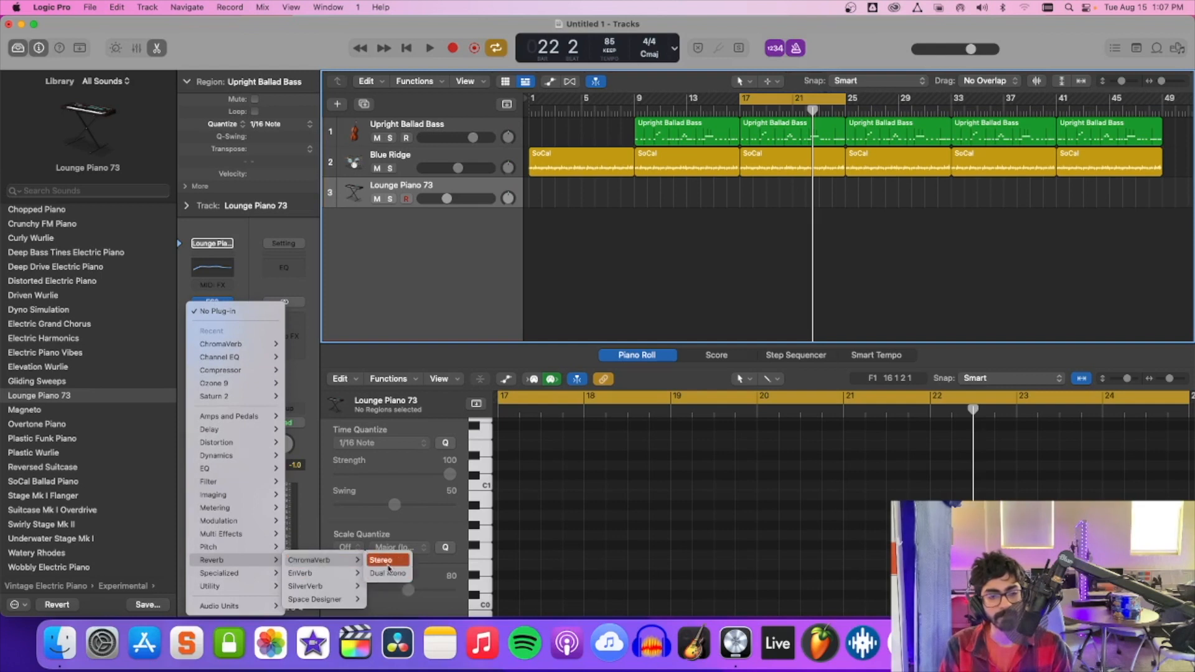
click(380, 561)
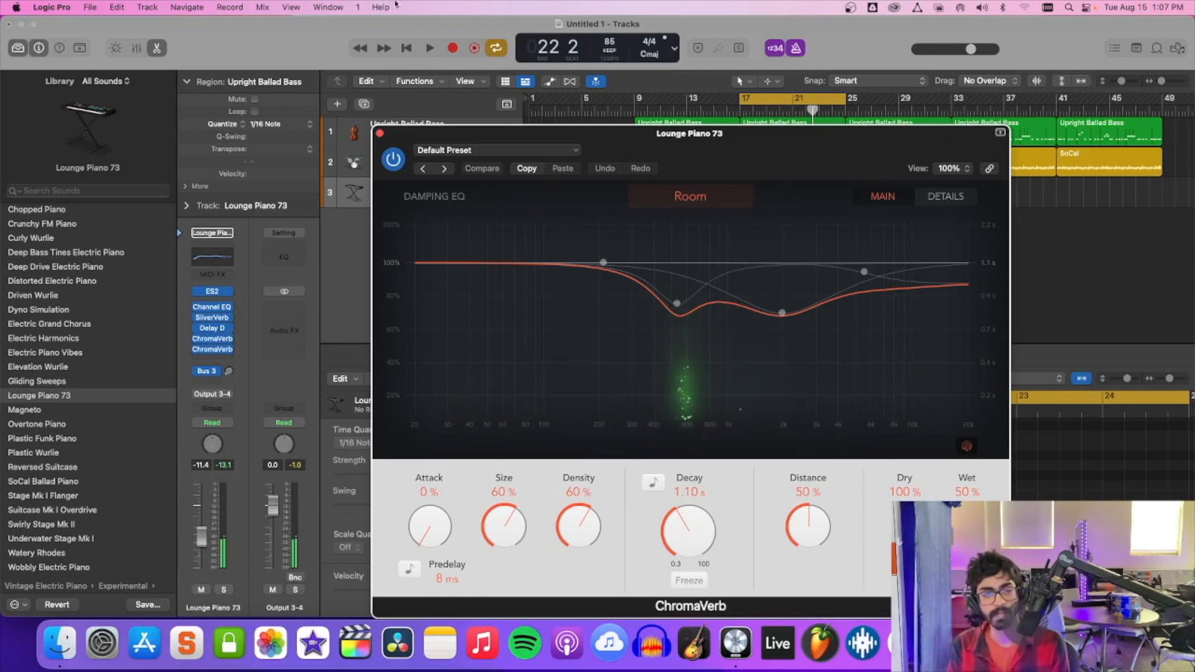
click(380, 136)
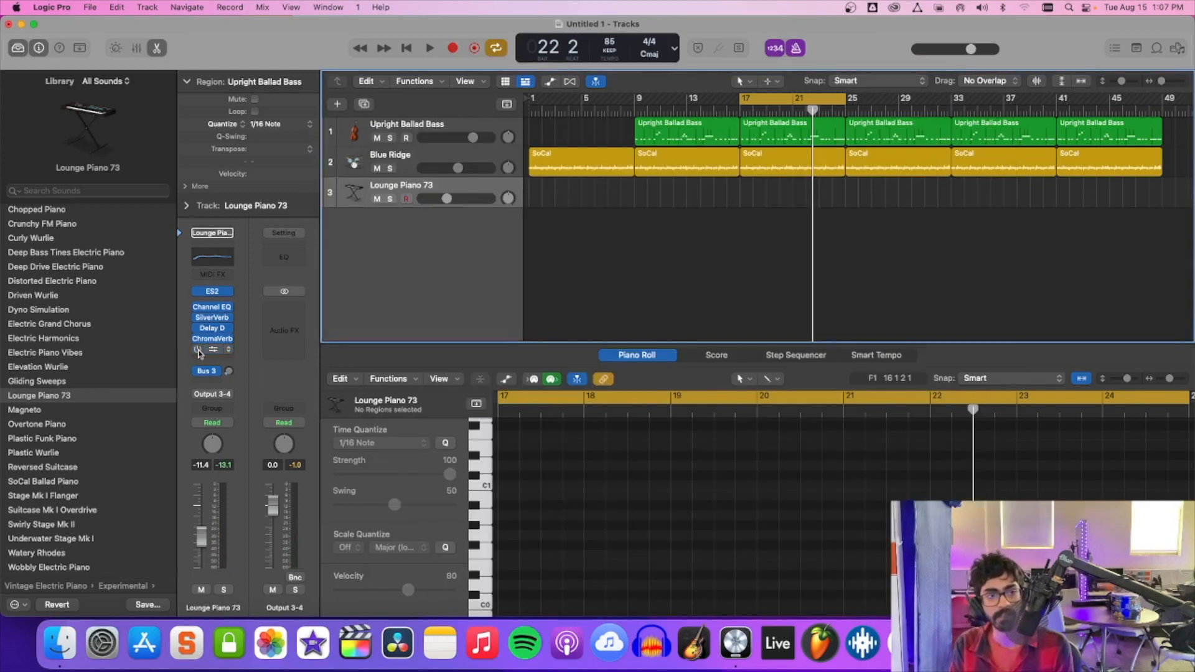
Lower the Lounge Piano 73 volume to -15.2 dB and rehearse the piano part with the bass and drums.
click(441, 201)
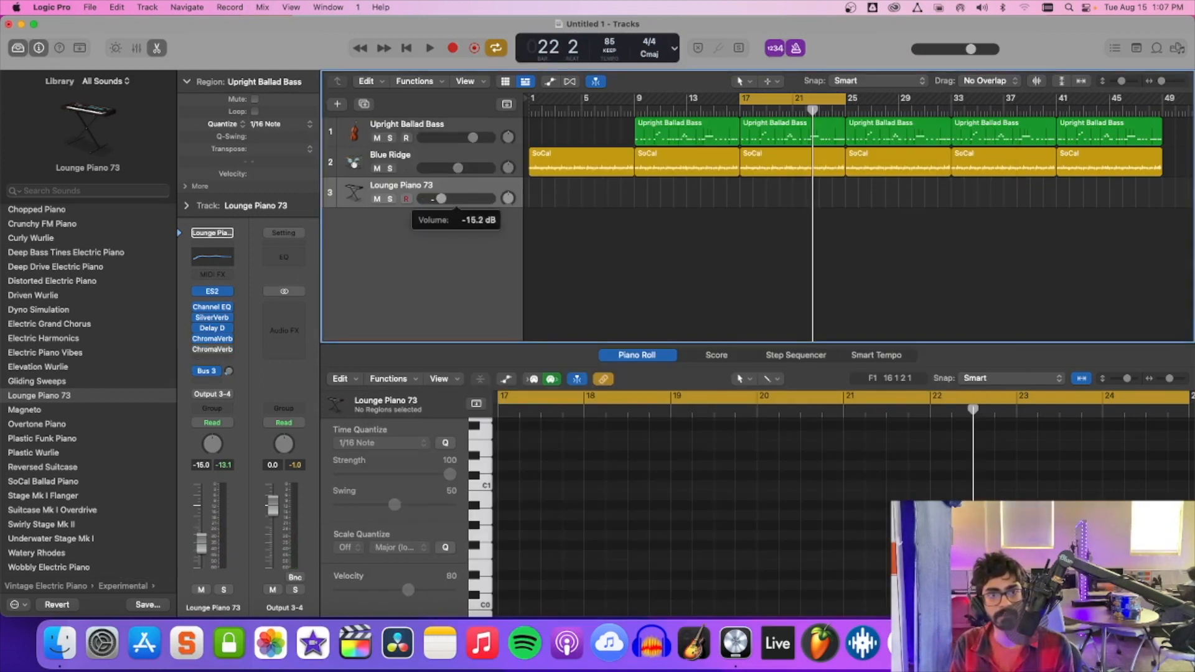
drag(441, 199, 434, 205)
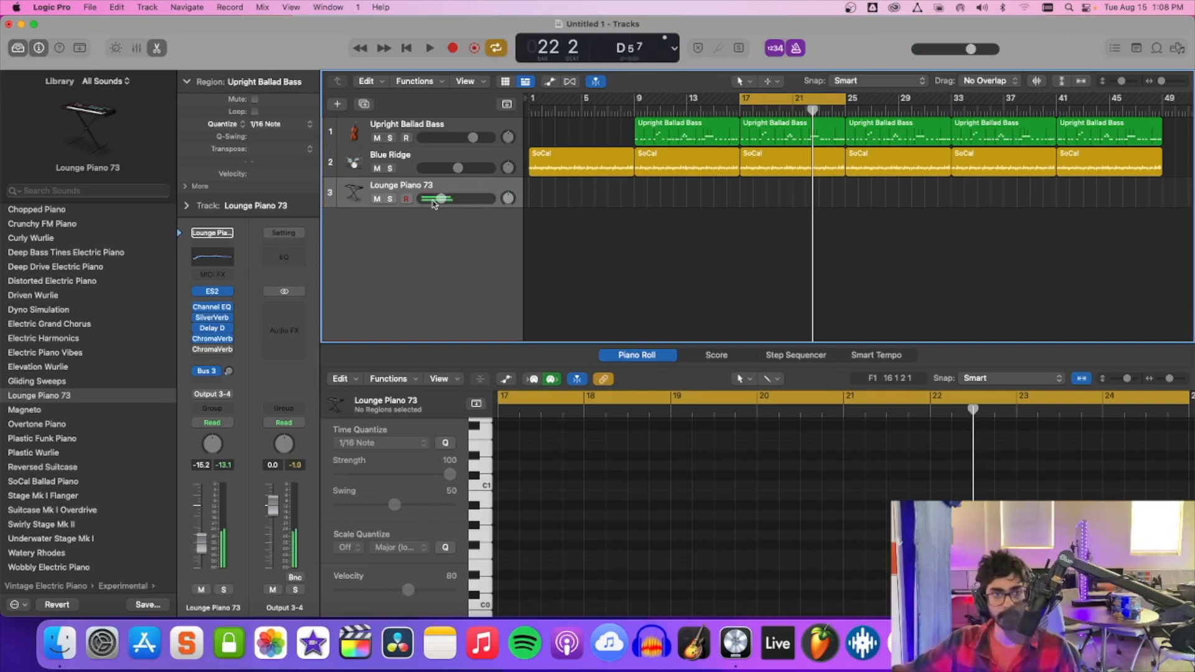
key(space)
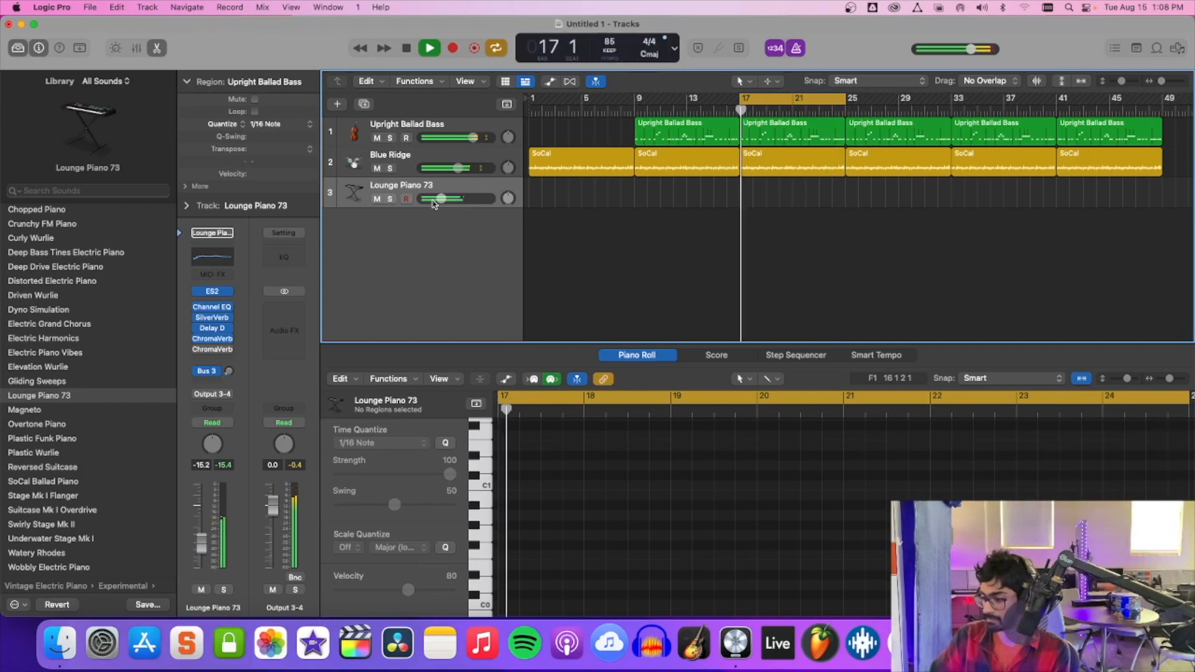
key(space)
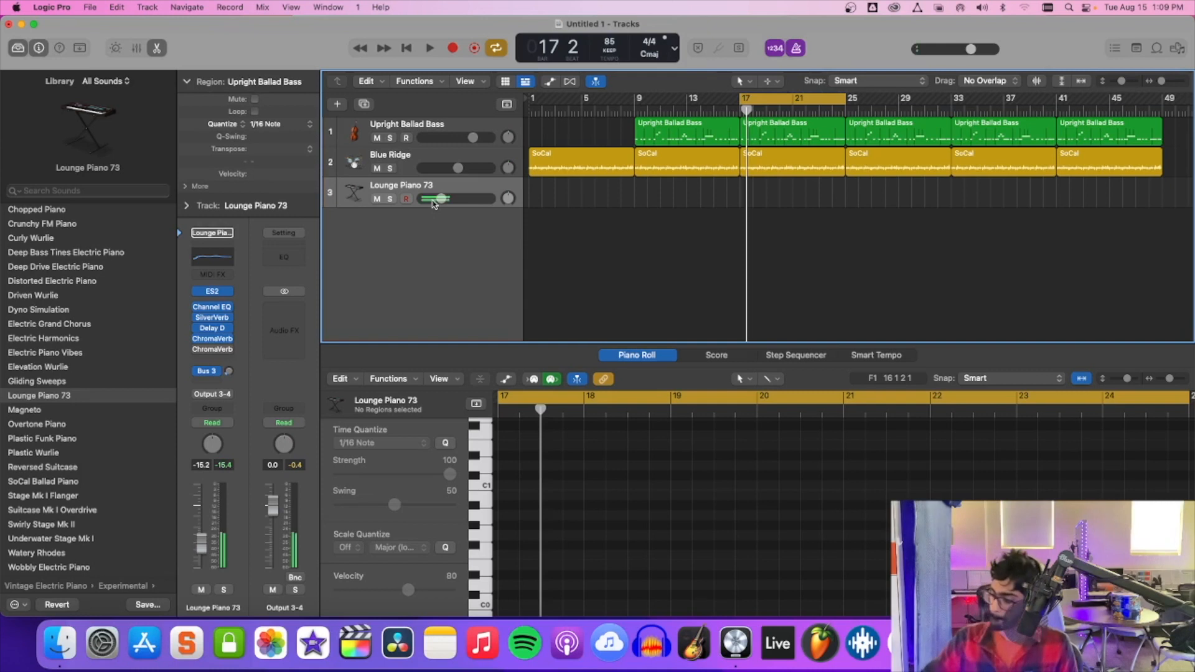
Extend the cycle range to bar 33 and record an electric piano part on Lounge Piano 73 from bar 17 to bar 25.
key(space)
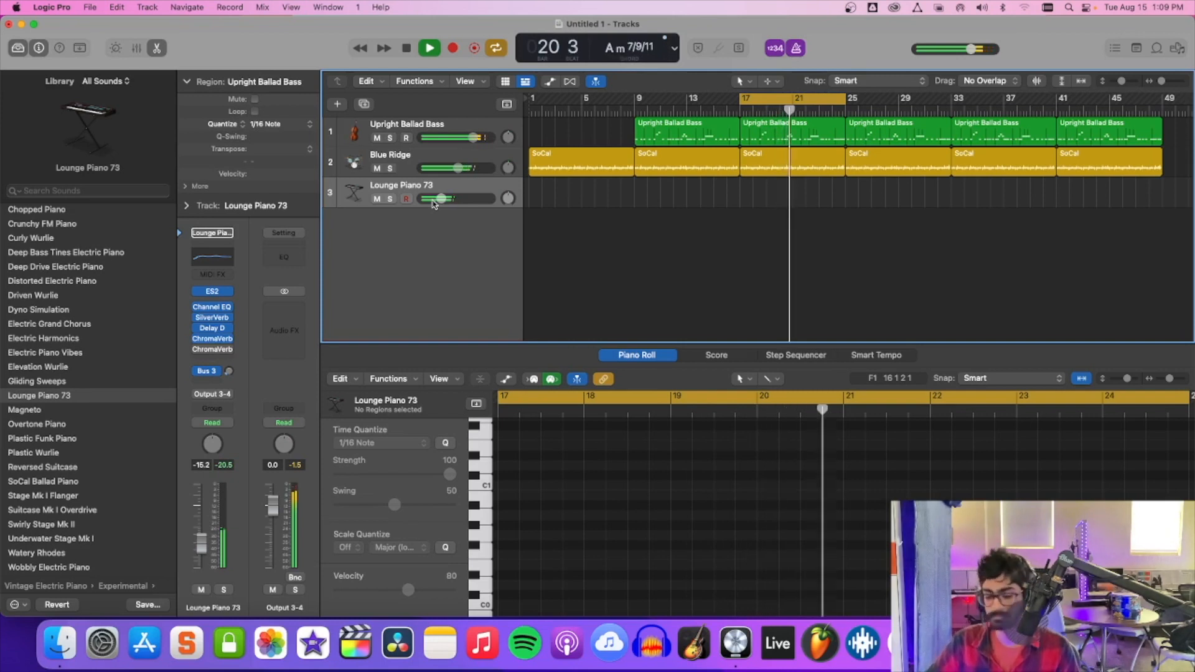
key(space)
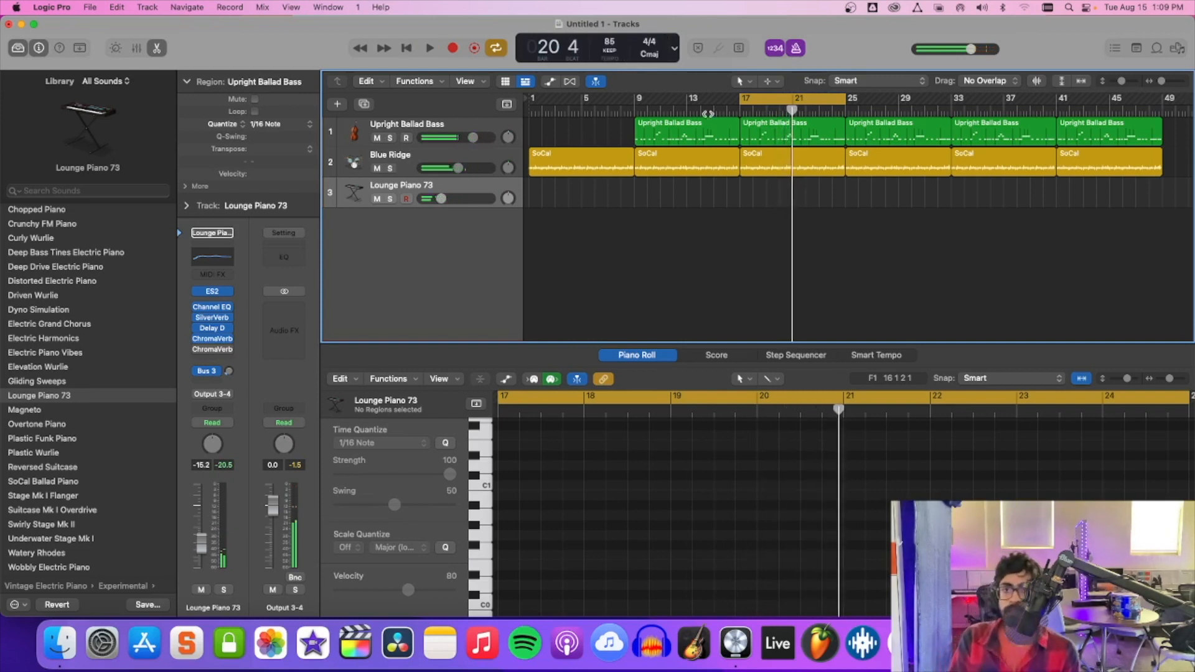
drag(845, 102, 952, 106)
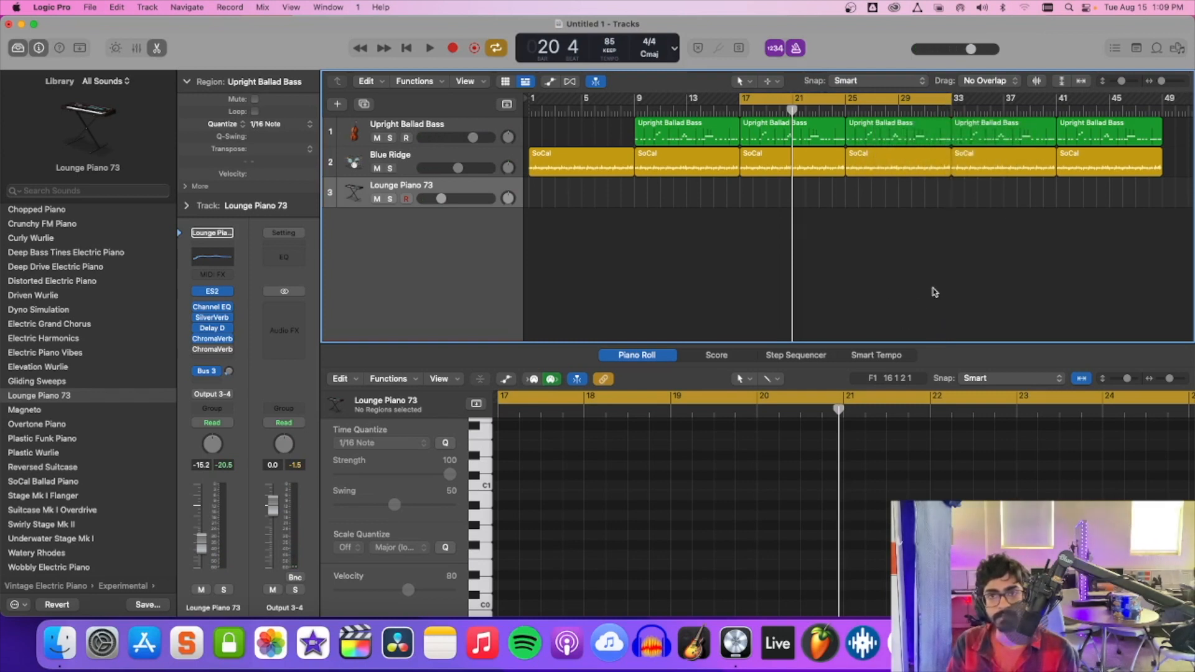
key(r)
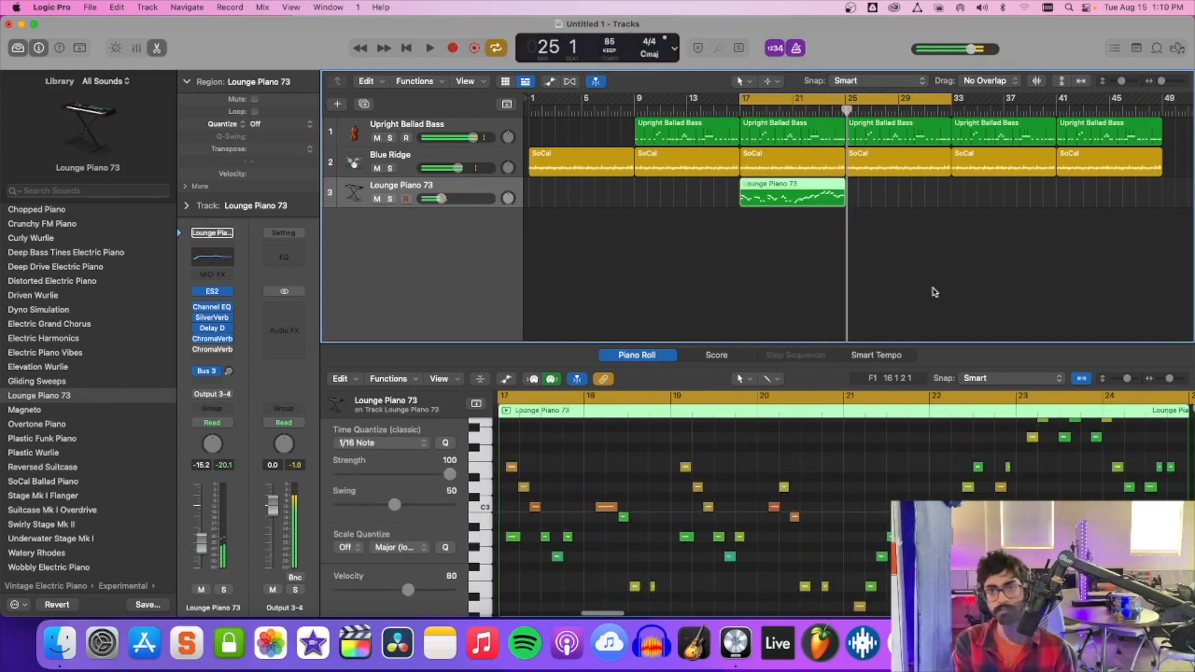
Quantize the recorded Lounge Piano 73 region to 1/16 Note and play it back from bar 17 with the bass and drums.
key(space)
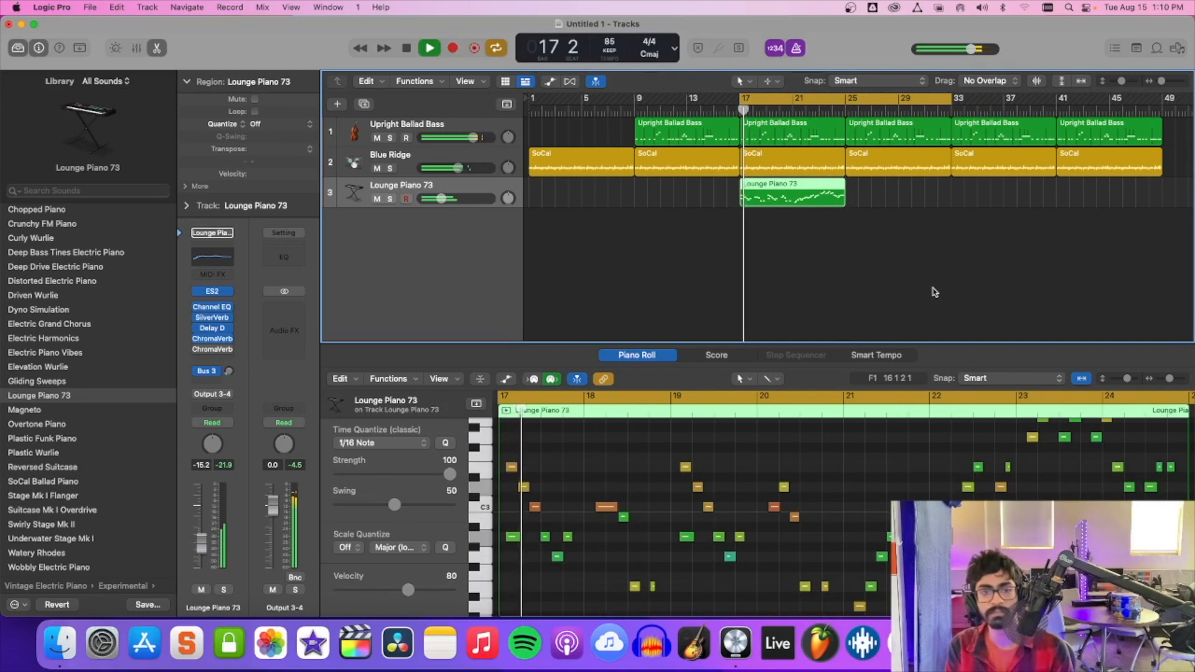
key(space)
key(q)
key(space)
key(space)
key(space)
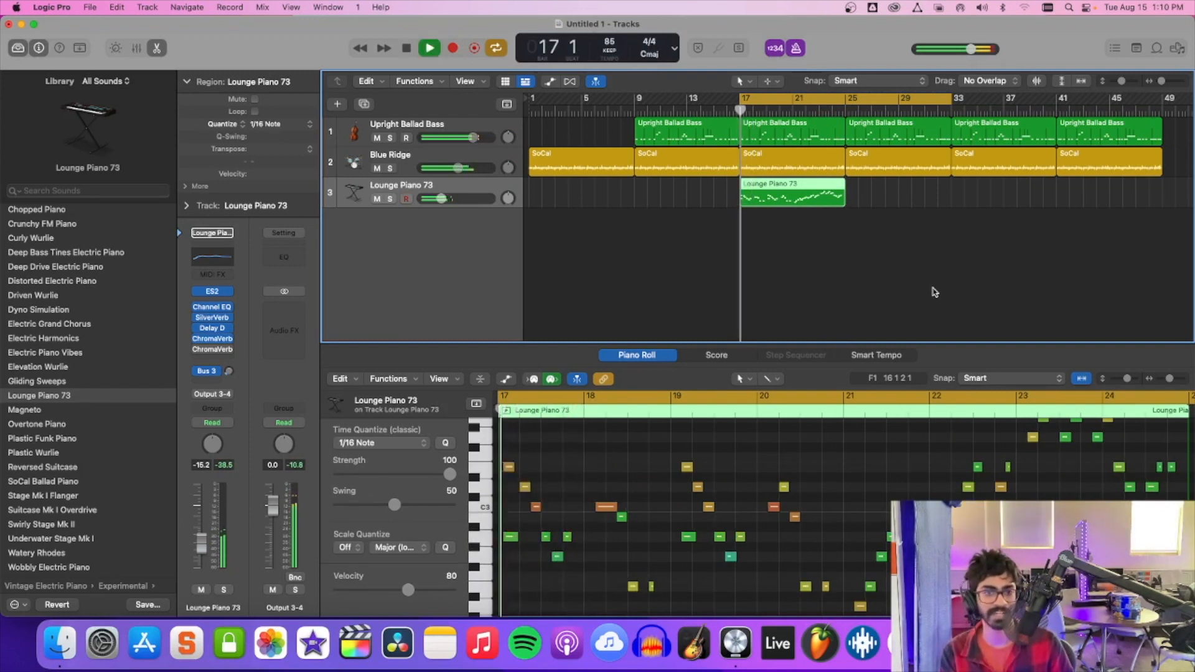
key(space)
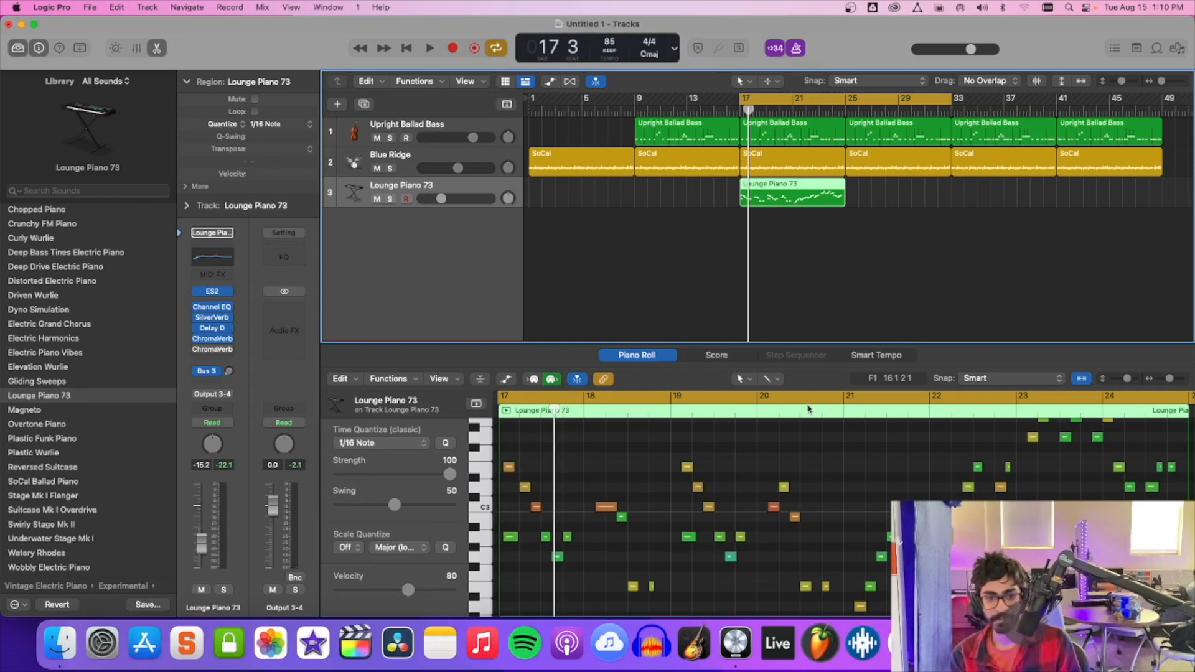
key(space)
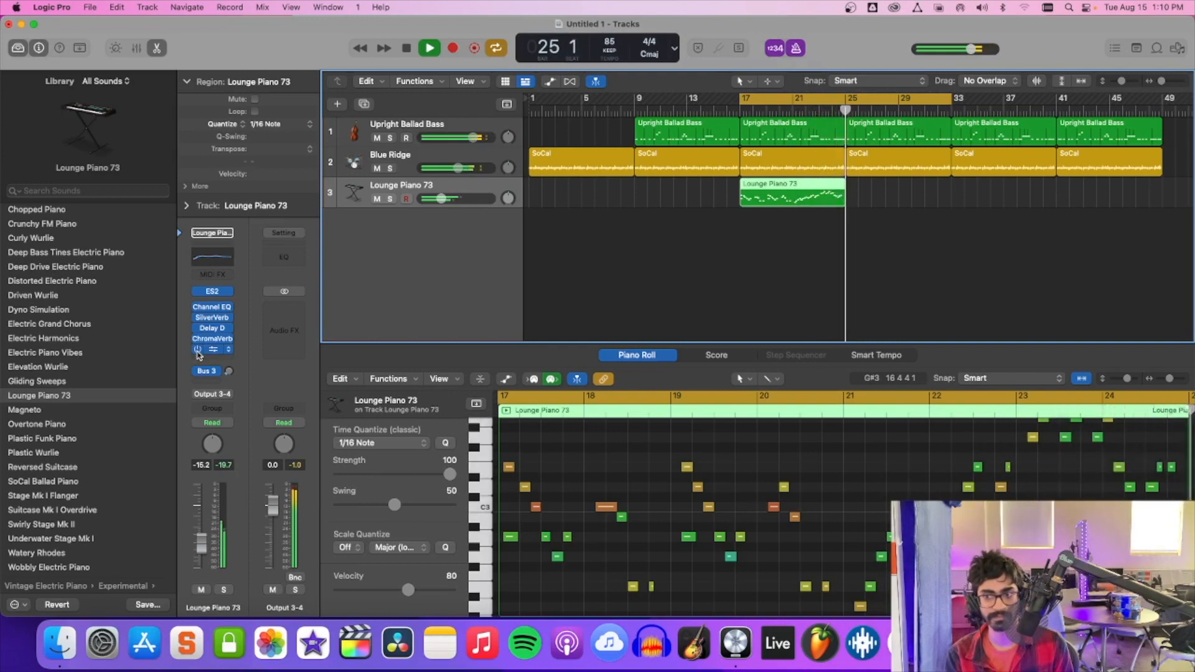
key(space)
key(space)
key(space)
key(space)
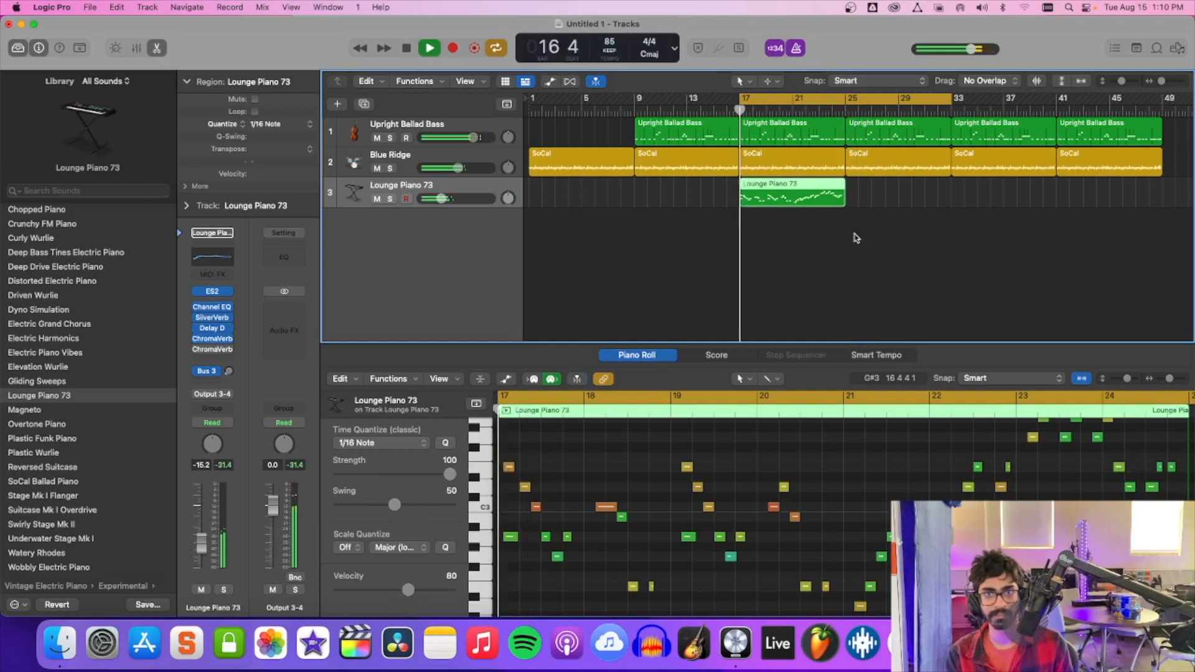
key(space)
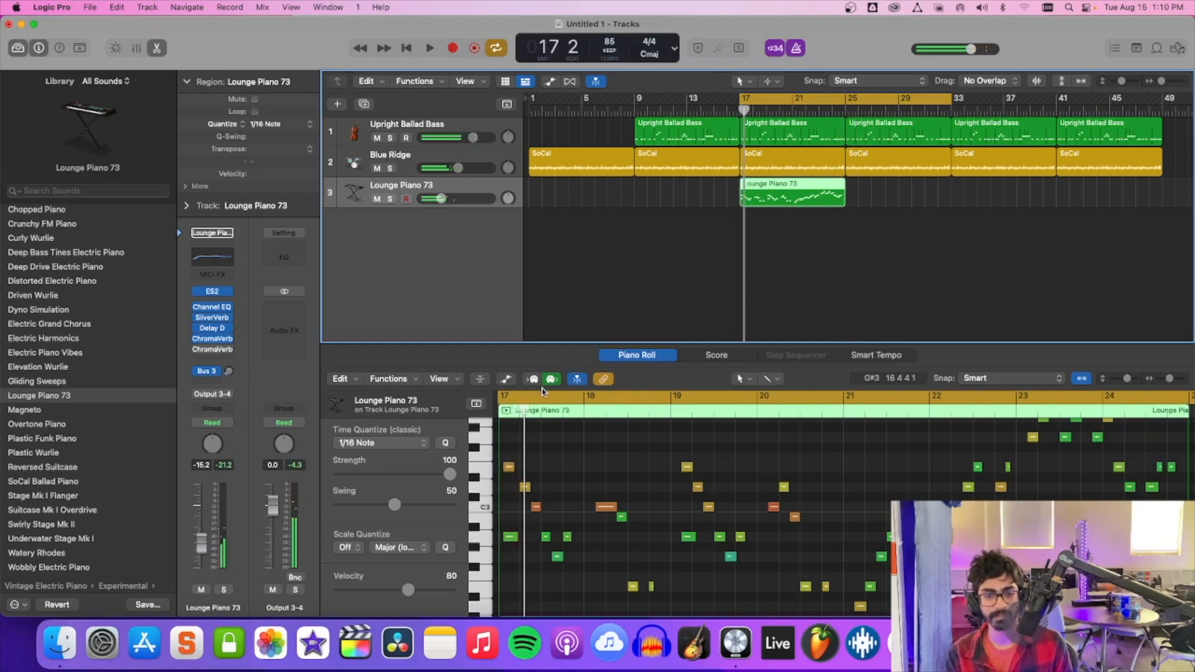
Try the opening E3 note of the Lounge Piano 73 region at the start of bar 17, and shift it back.
drag(510, 470, 506, 471)
key(space)
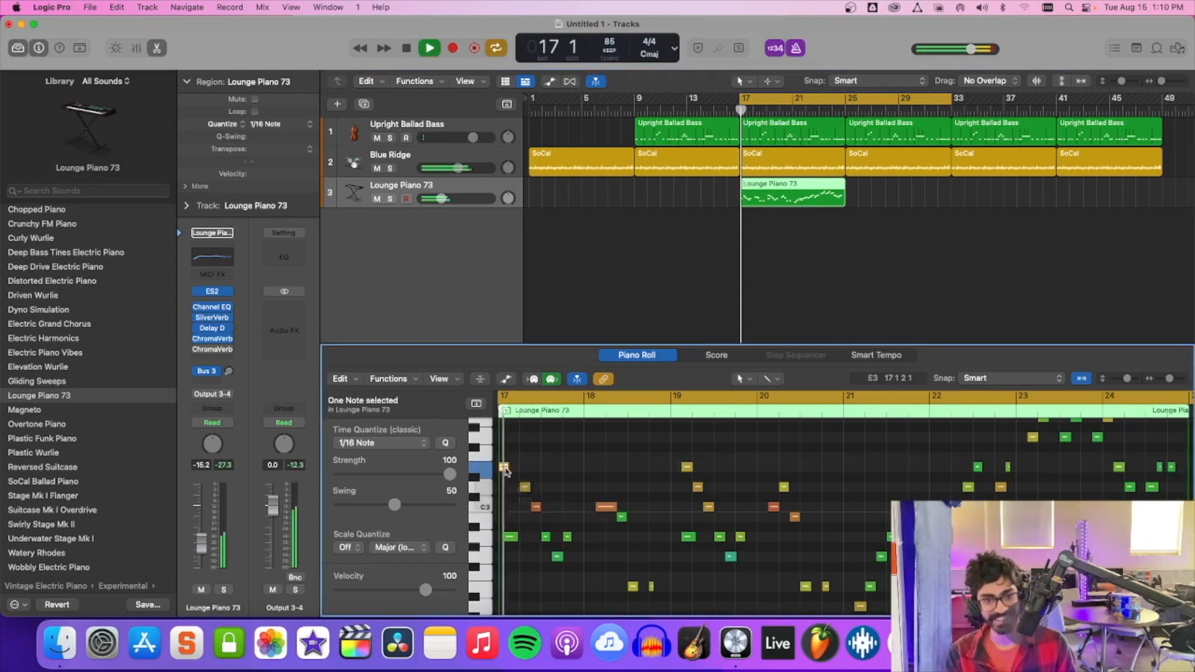
click(511, 538)
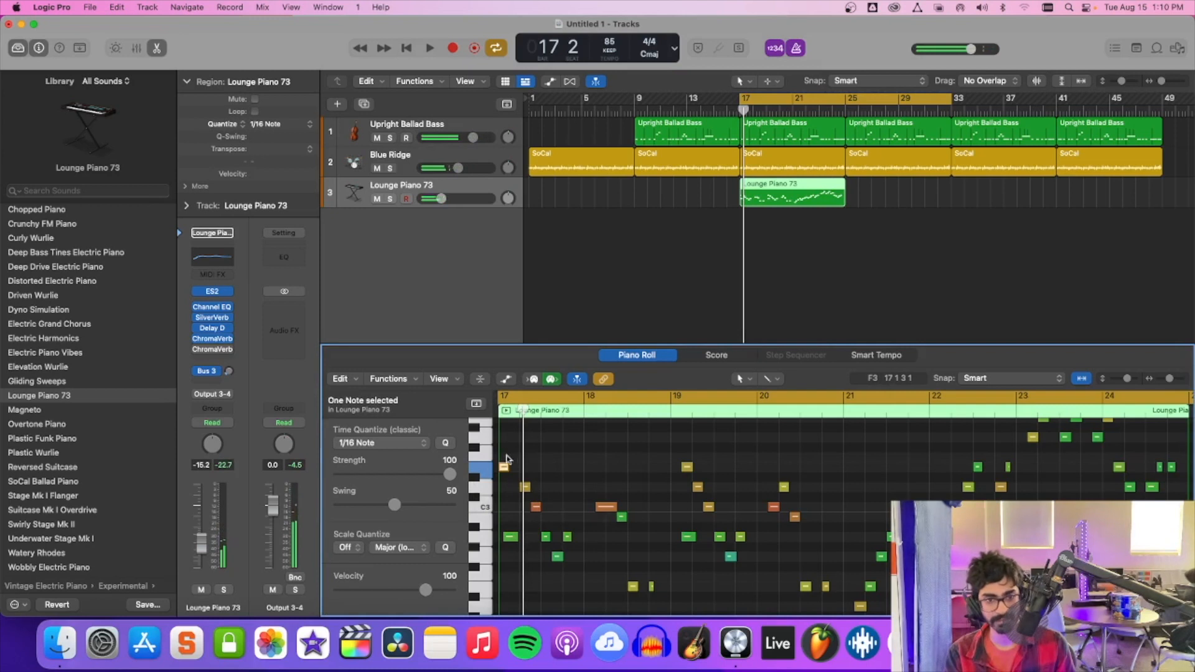
drag(506, 467, 507, 470)
key(space)
click(512, 535)
key(space)
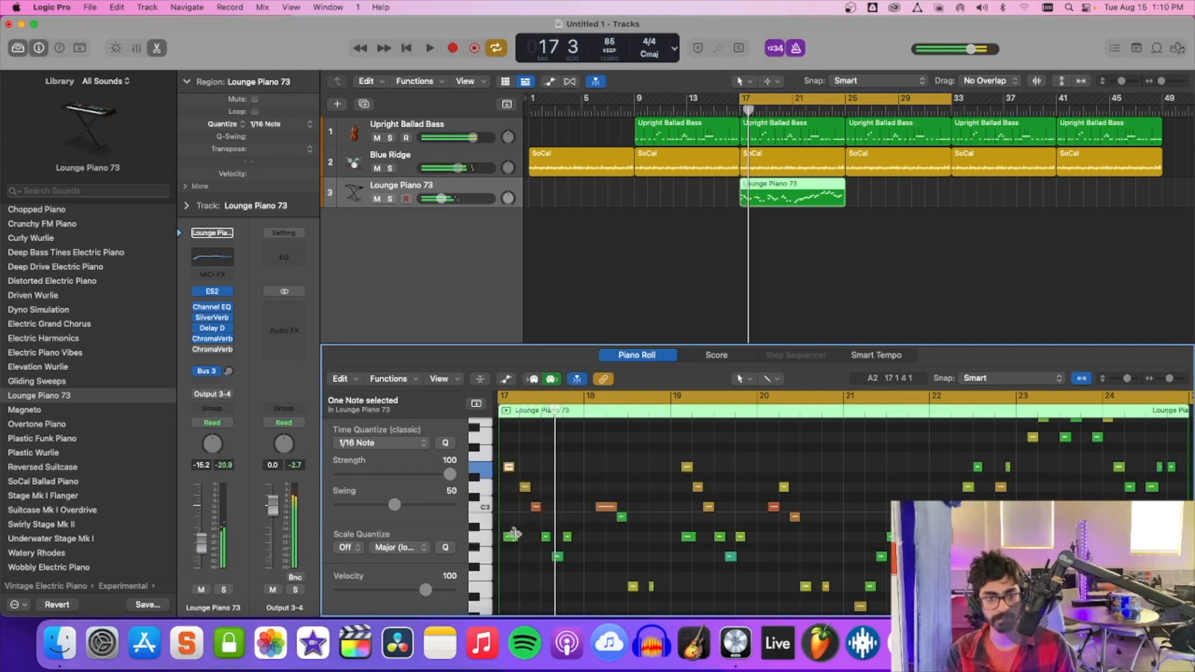
click(512, 537)
key(space)
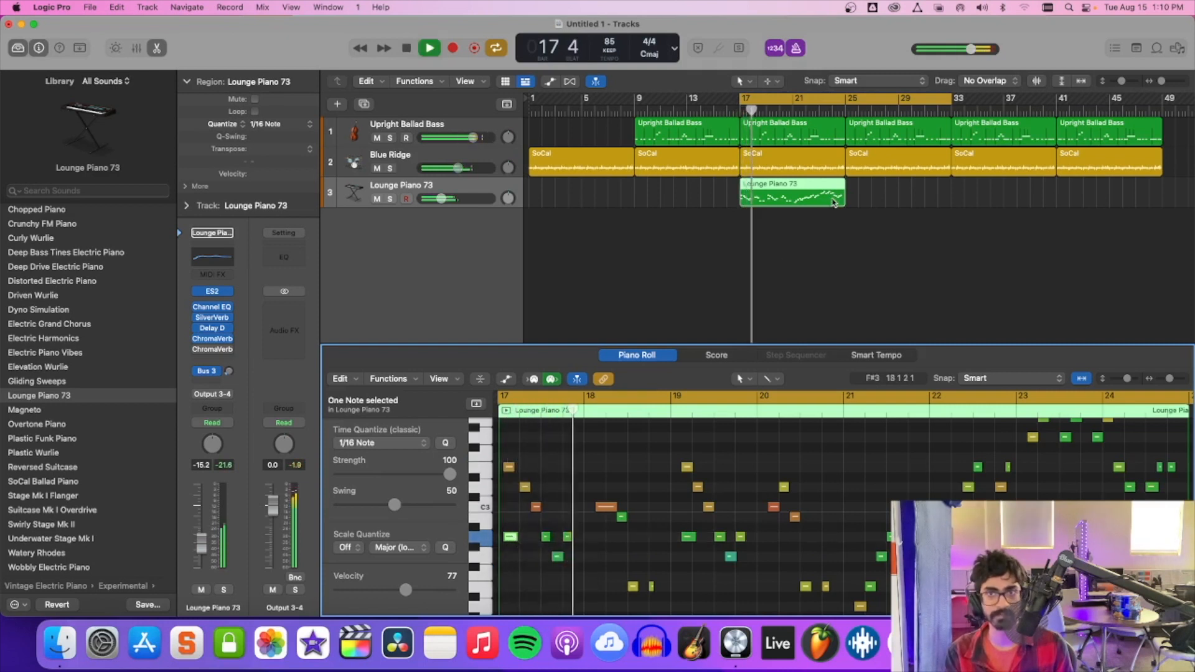
Shorten the cycle range to end at bar 25 and restart playback.
drag(952, 98, 845, 99)
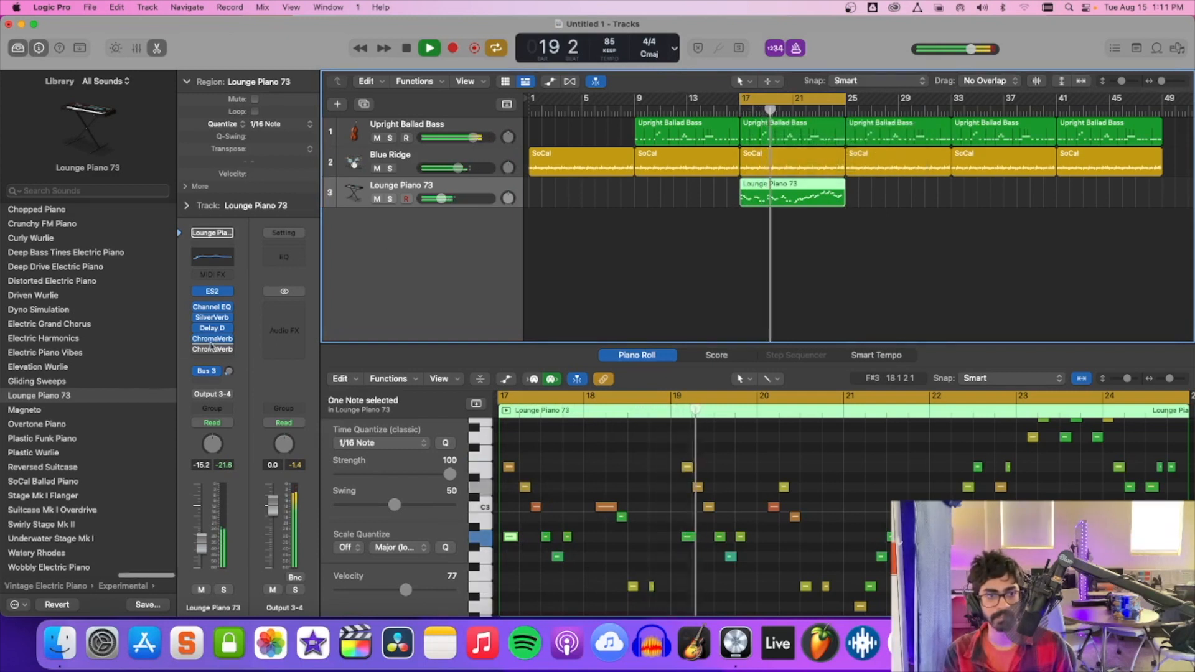
key(space)
key(space)
Insert a SilverVerb after the second ChromaVerb on the Lounge Piano 73 channel.
click(212, 350)
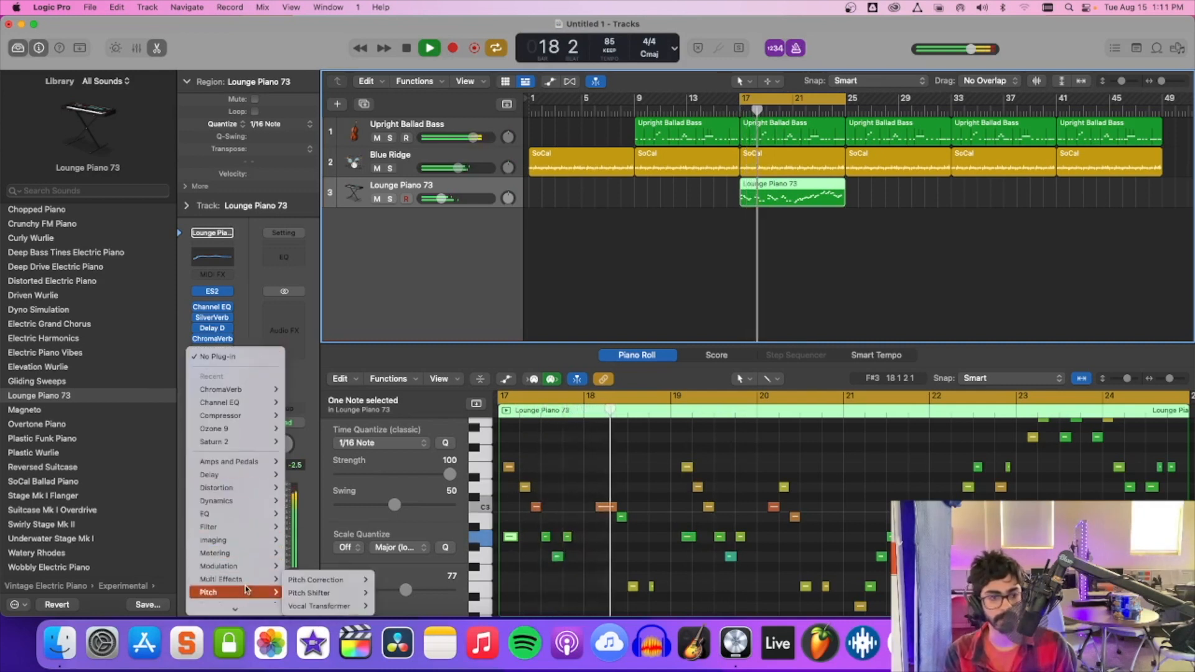
mouse_move(259, 501)
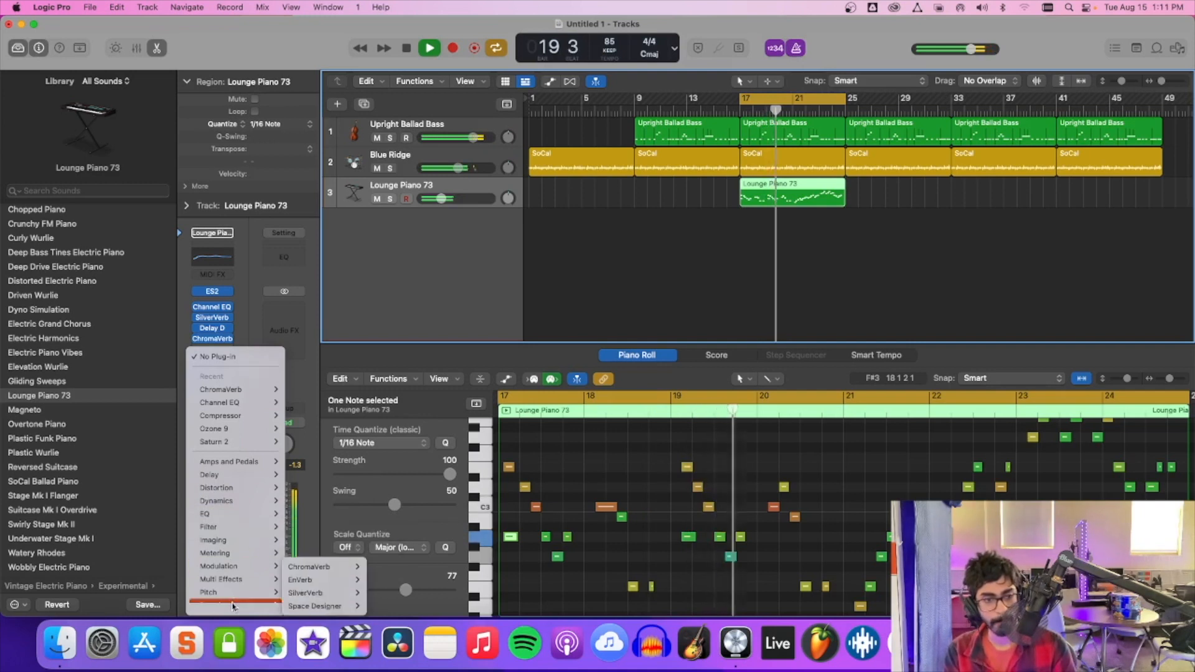
mouse_move(235, 614)
mouse_move(268, 560)
mouse_move(321, 574)
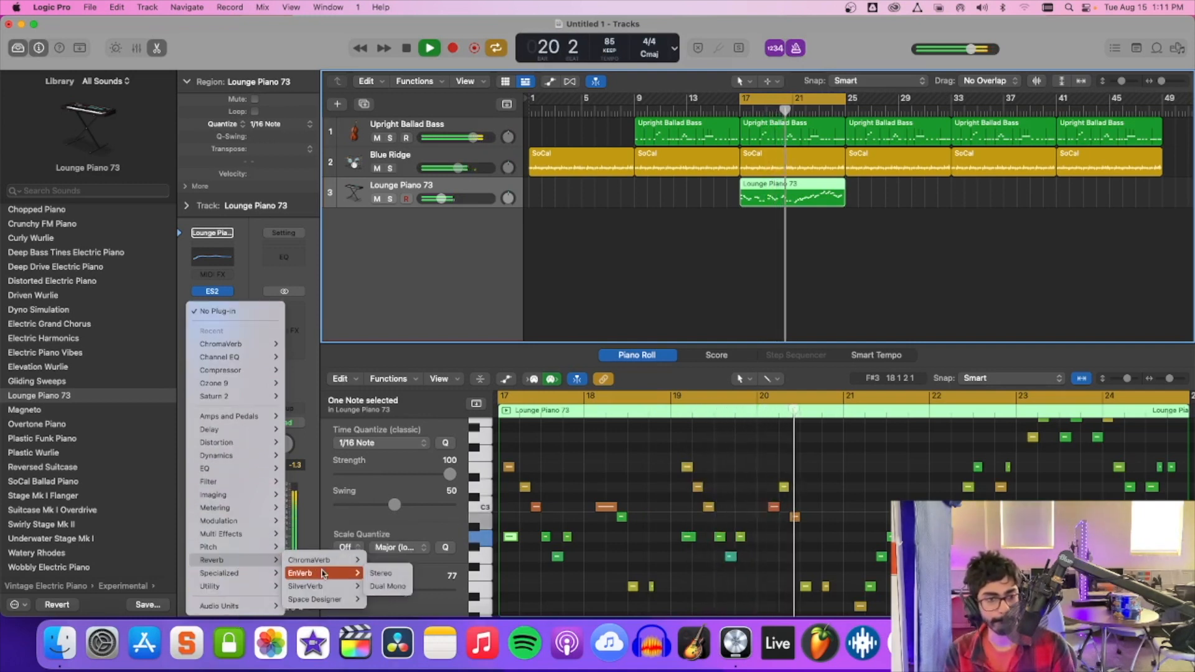
click(389, 587)
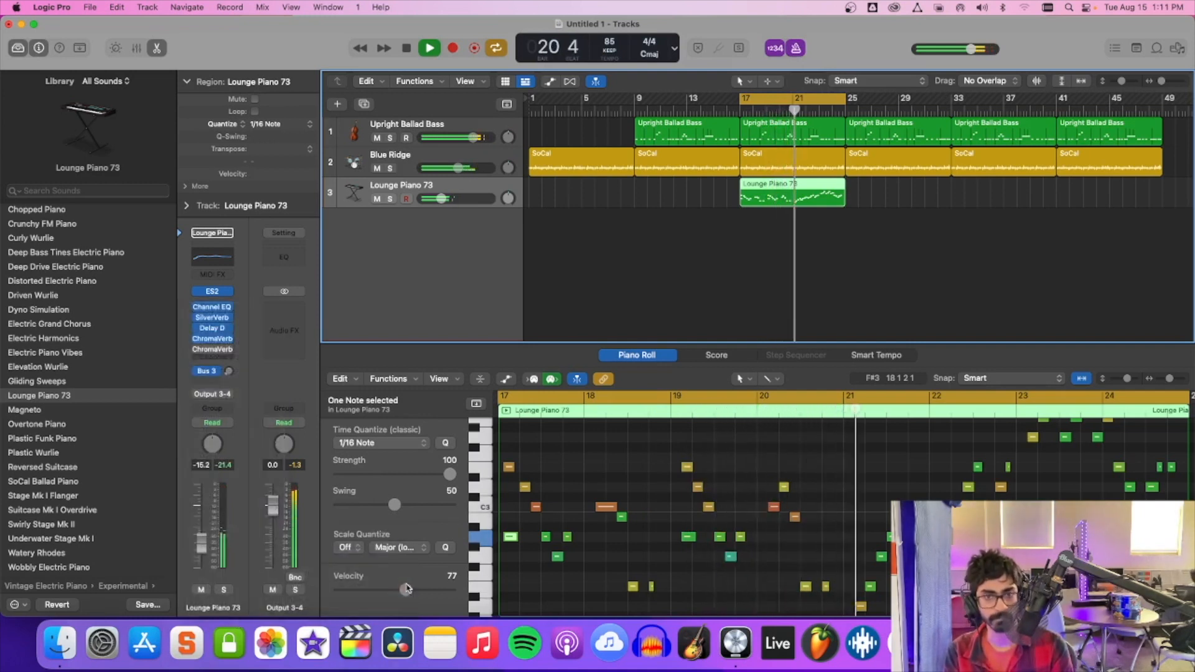
Try the SilverVerb's Room preset, Metal Stairwell with the wet level at 38%, and Gated Reverb 01 during playback.
click(522, 198)
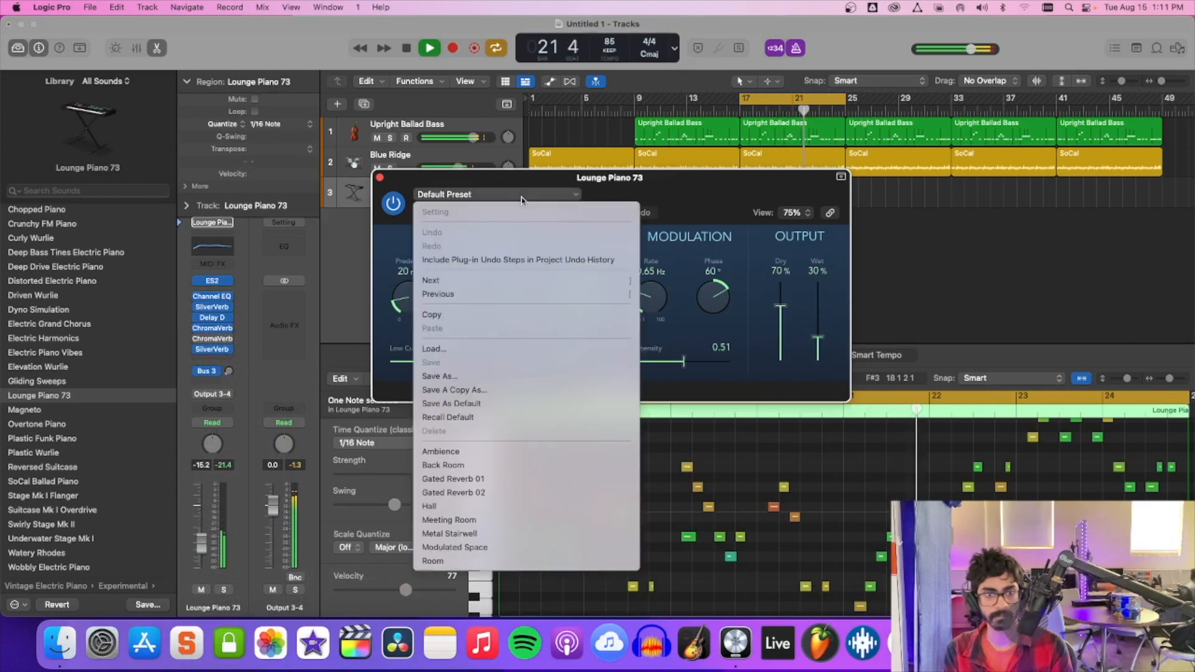
click(450, 561)
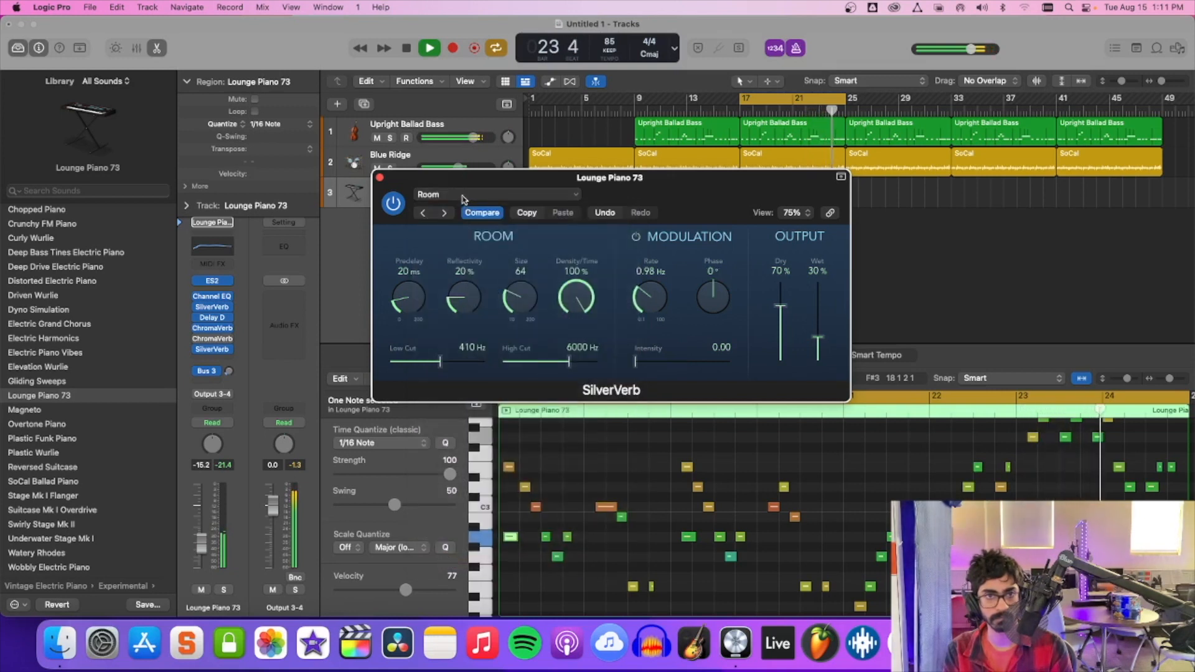
click(463, 196)
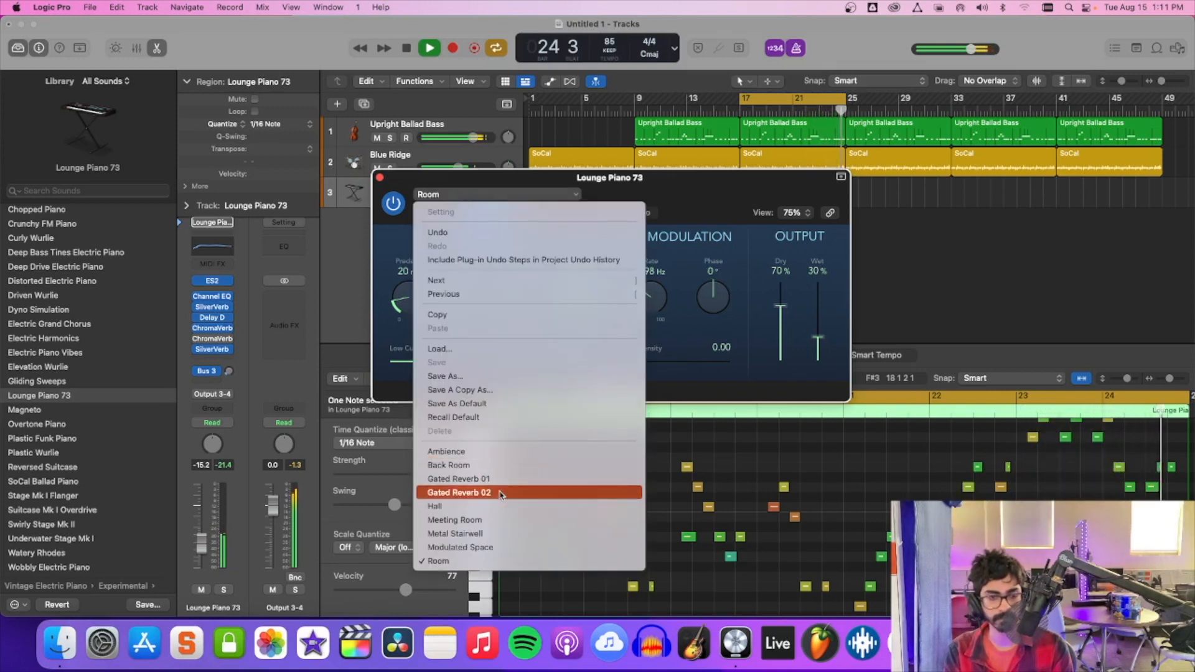
click(492, 534)
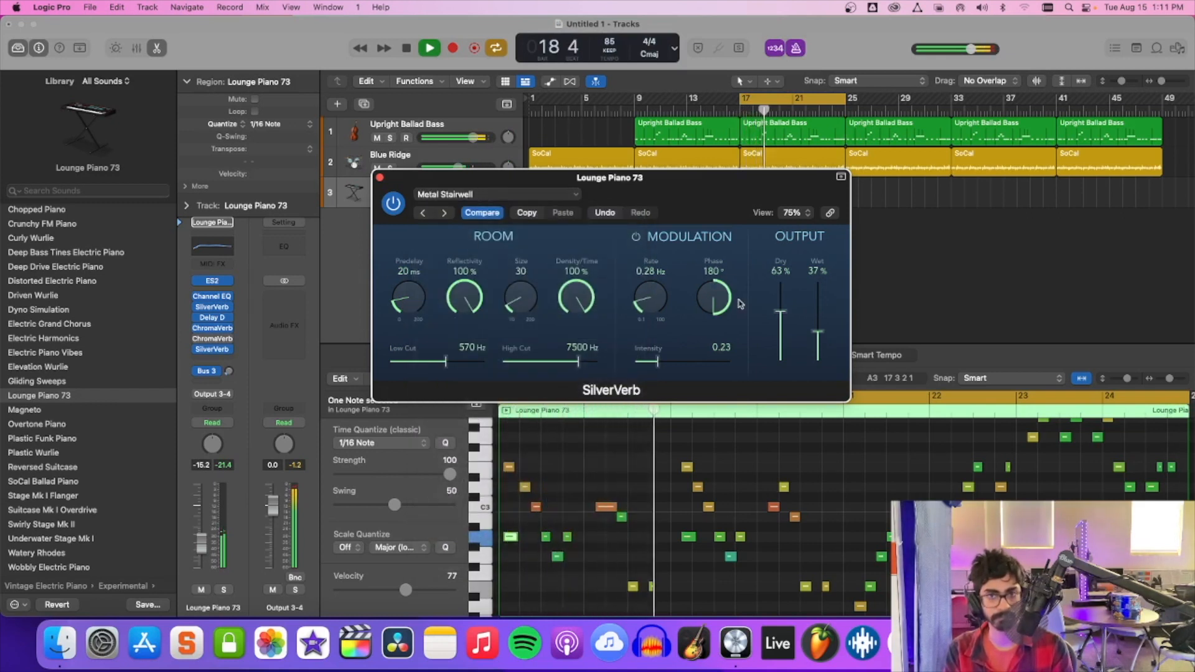
drag(817, 331, 816, 314)
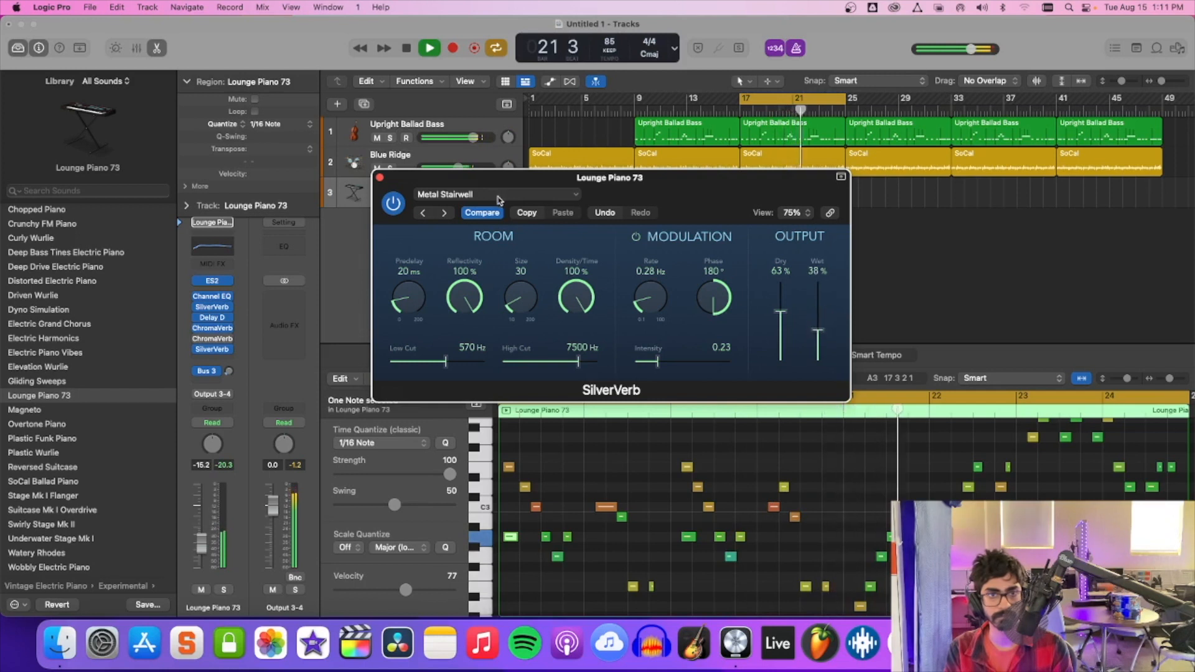
click(497, 195)
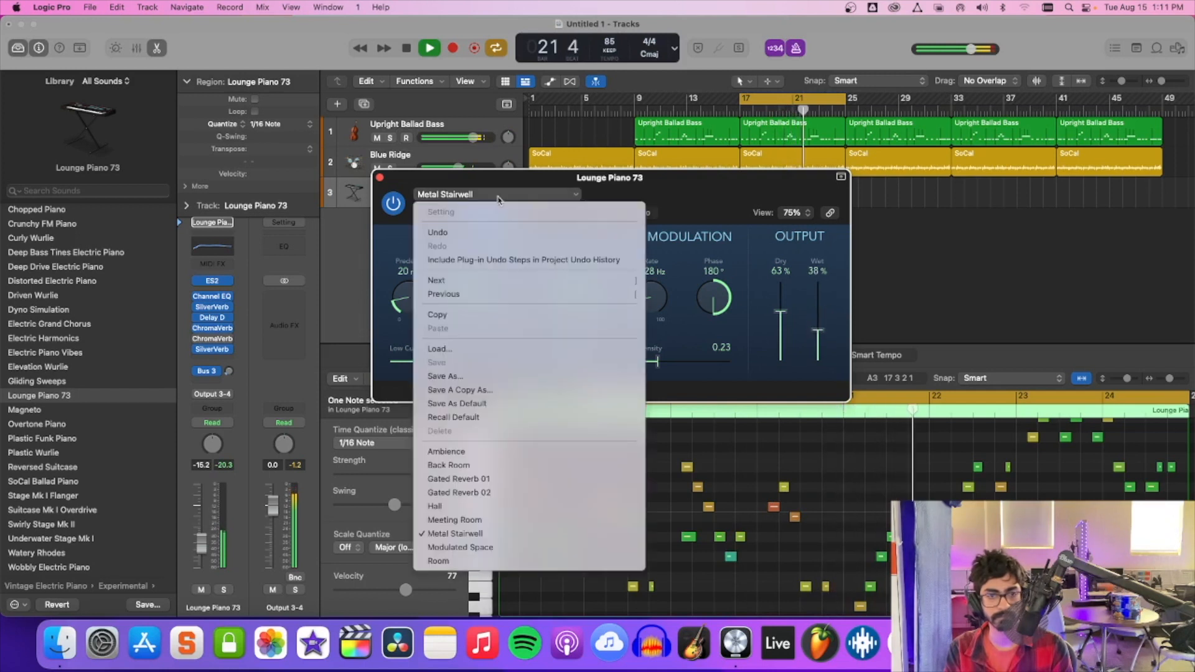
click(500, 480)
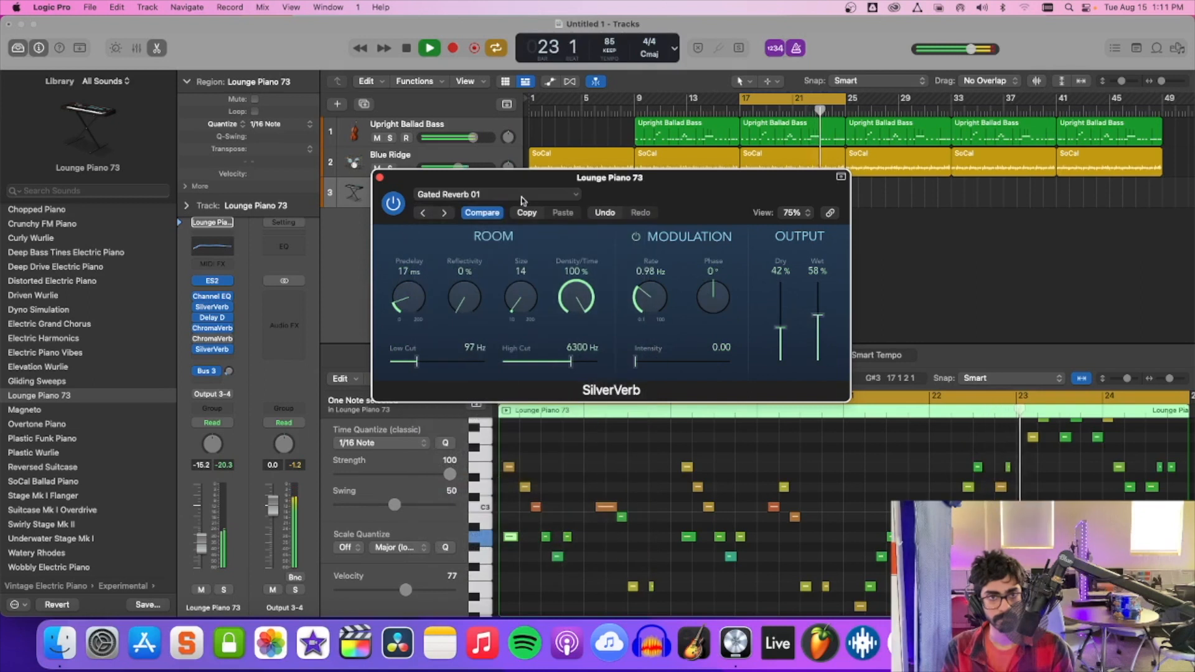
Load the Ambience preset in the SilverVerb and replay the loop from bar 17.
click(511, 197)
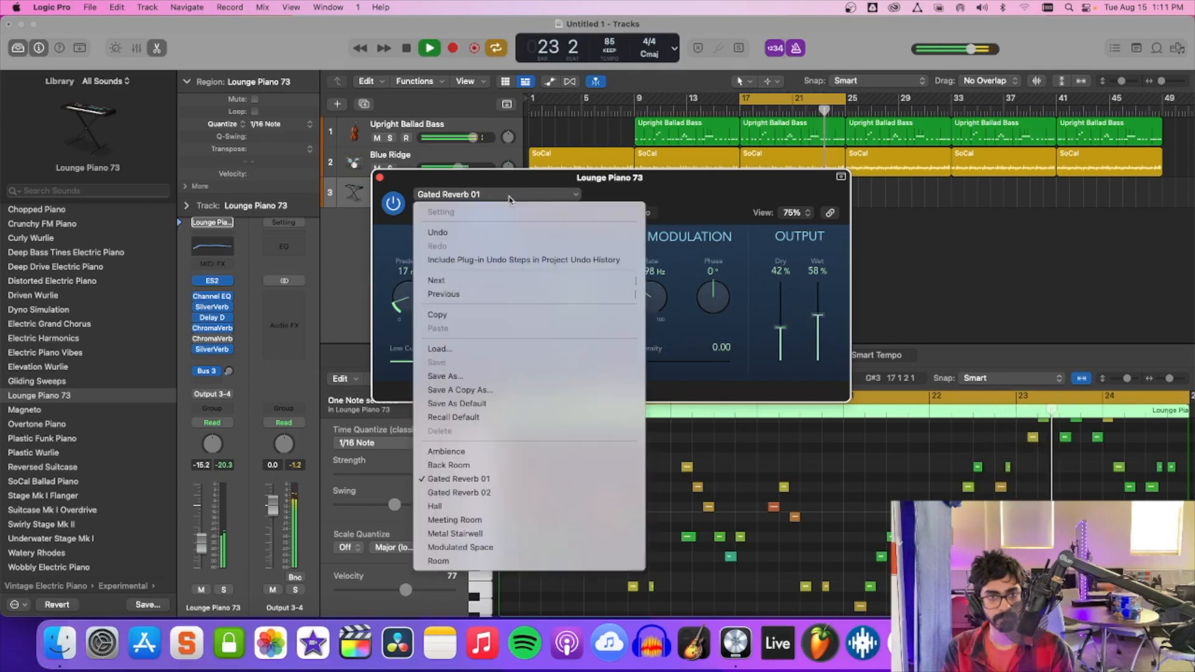
click(498, 452)
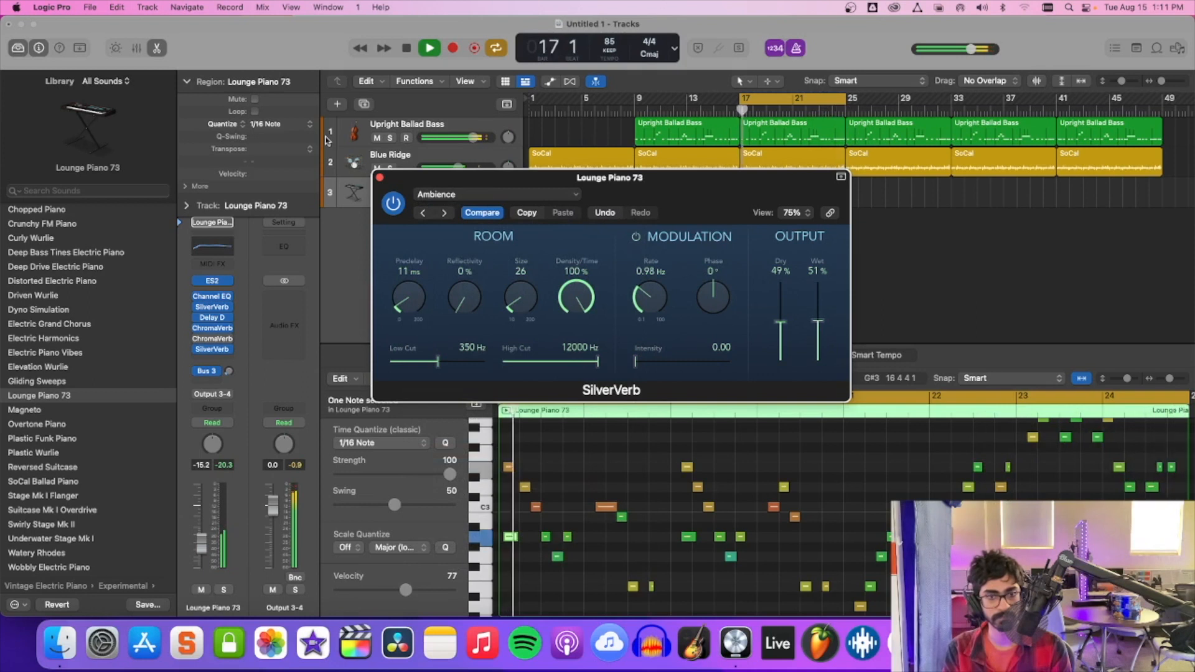
key(space)
Move the opening E3 note of the Lounge Piano 73 region to the start of bar 17 and play it back.
key(space)
drag(511, 544, 512, 539)
key(space)
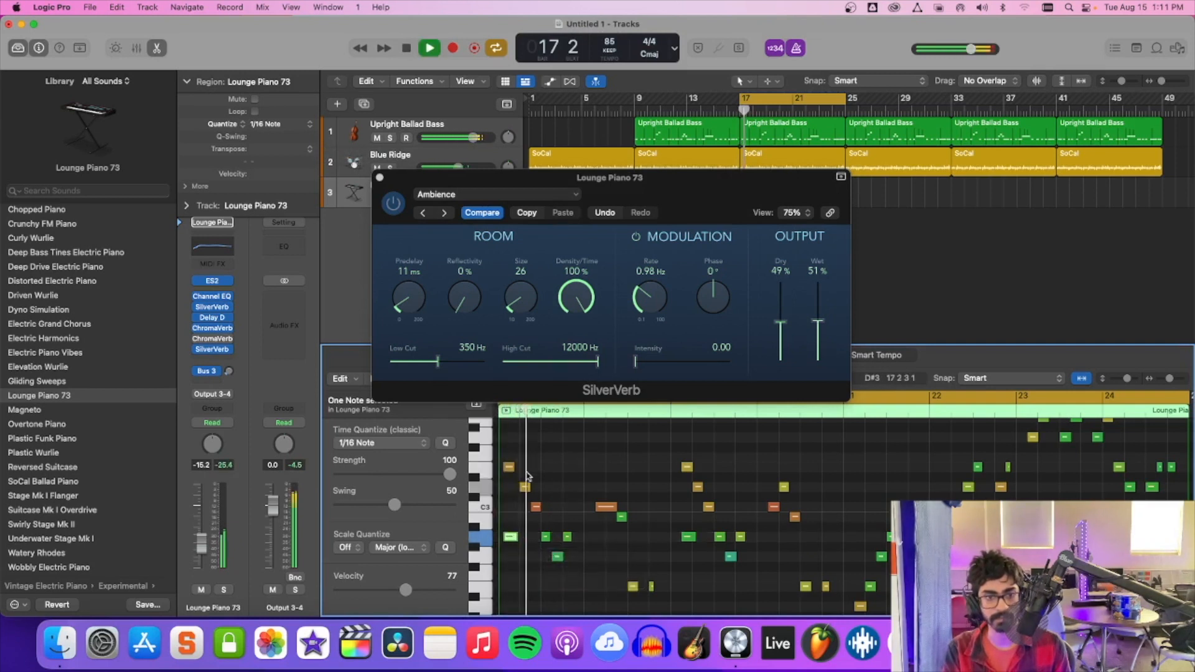
drag(509, 470, 512, 470)
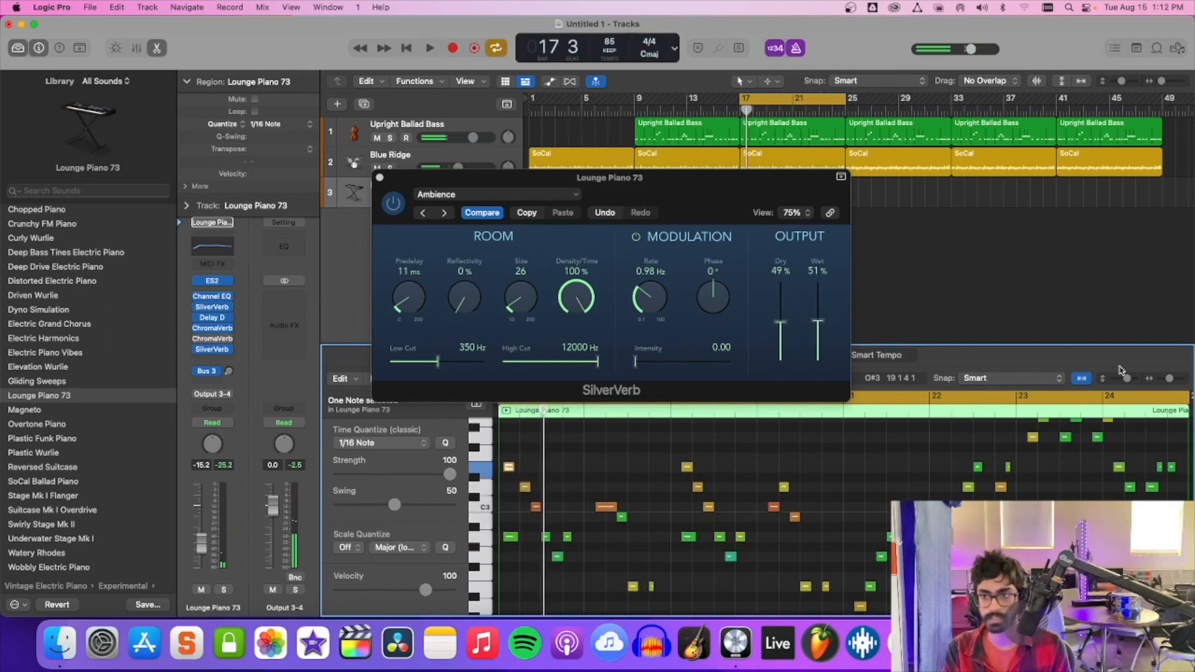
drag(1169, 382, 1175, 382)
key(space)
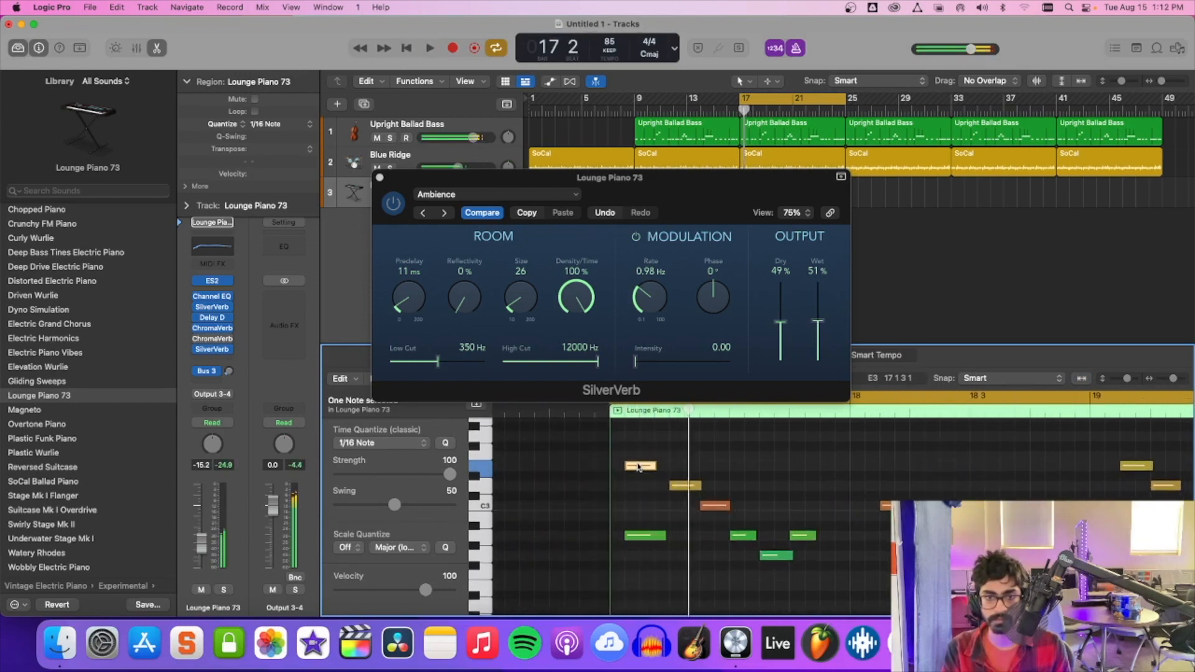
drag(636, 472, 622, 471)
key(space)
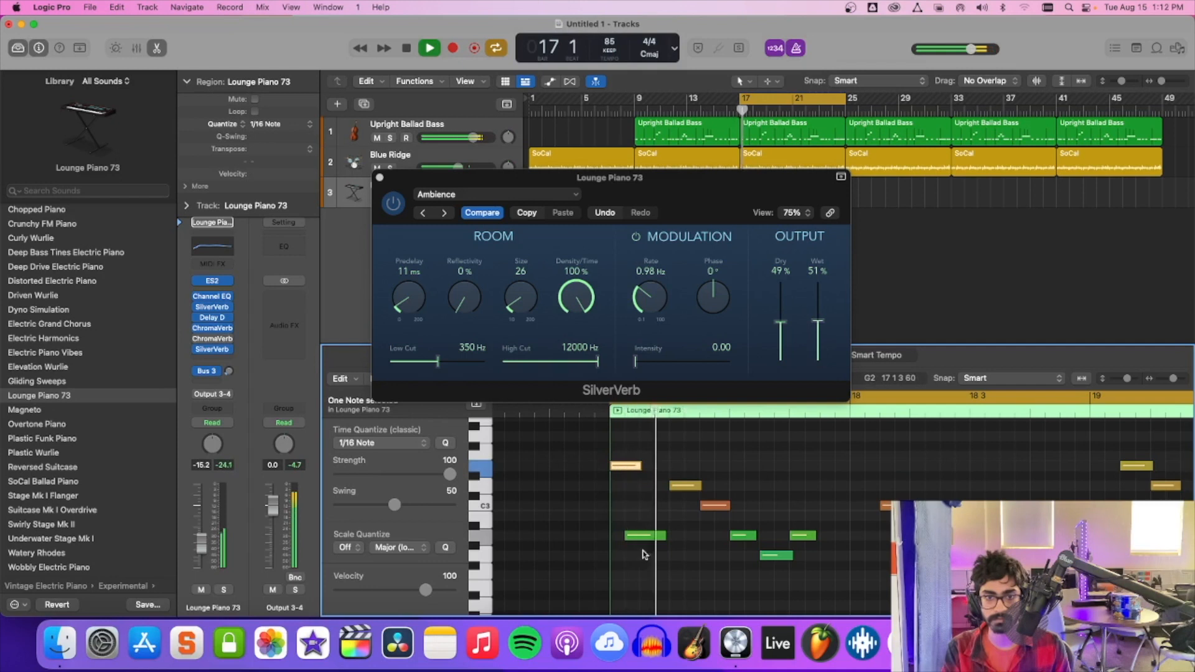
Try the opening A2 note at the start of bar 17, shift it to begin where the E3 note ends, and play it back.
drag(640, 541, 623, 540)
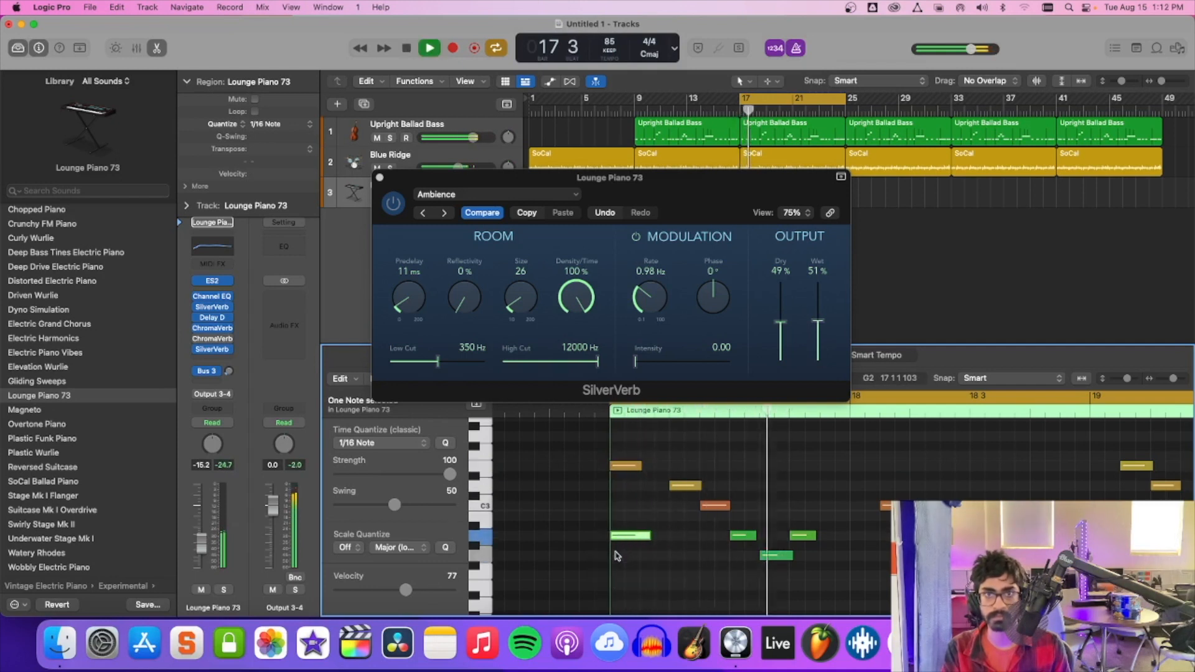
key(space)
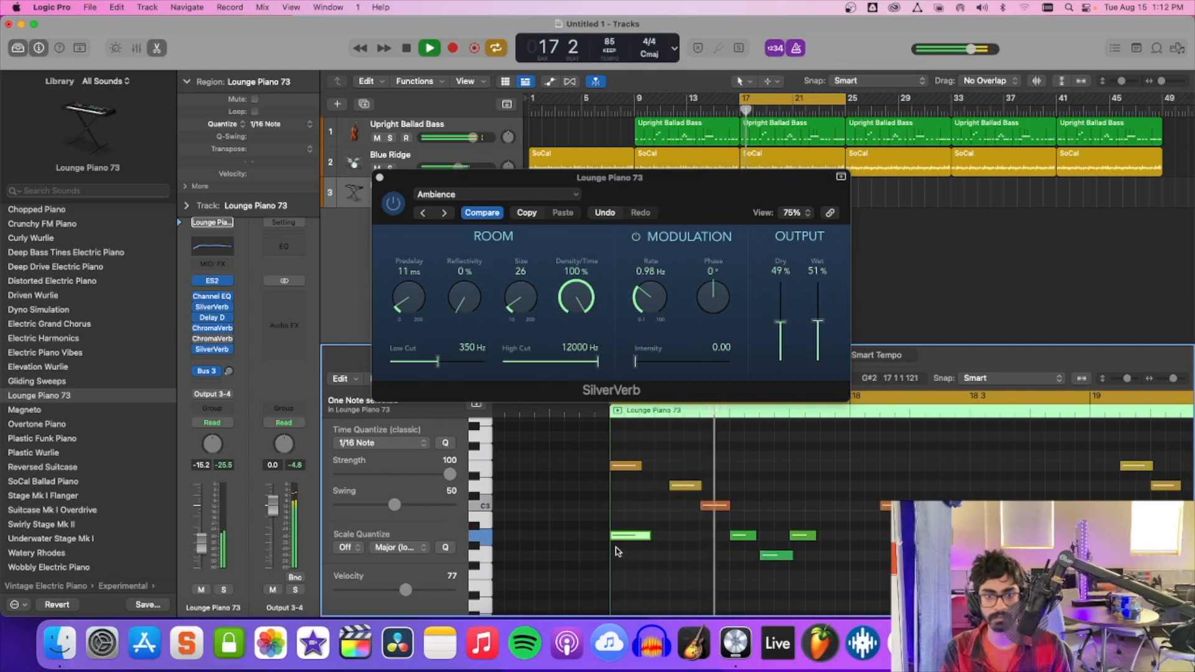
key(space)
drag(628, 539, 657, 540)
key(space)
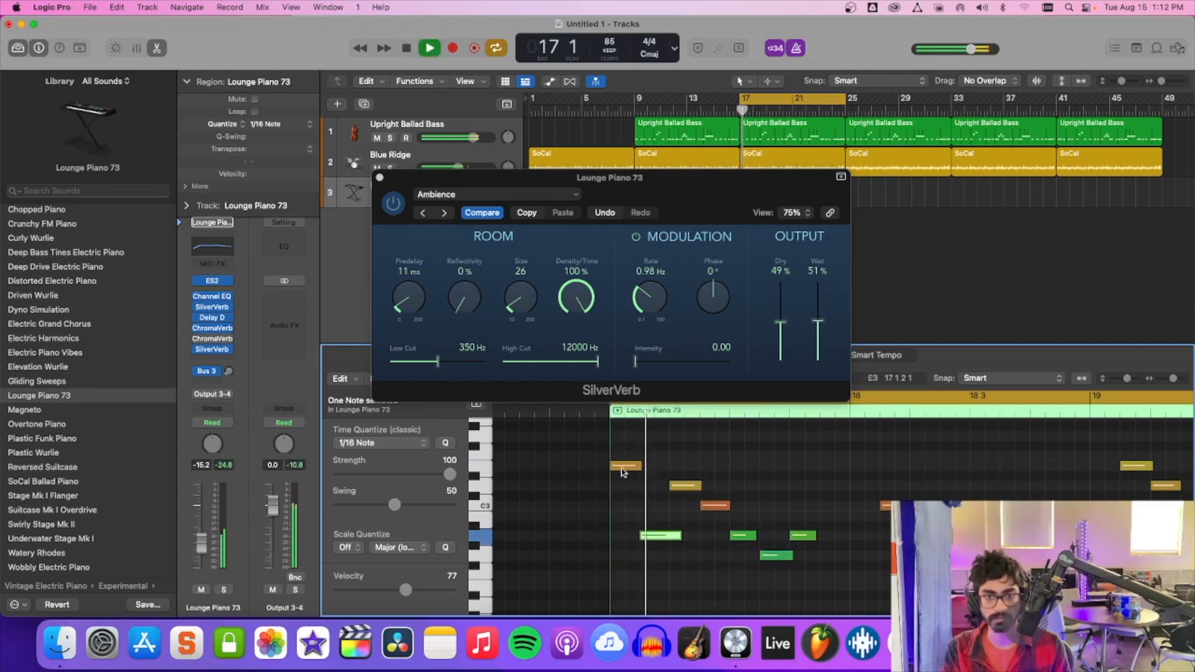
Shift the opening E3 note of the Lounge Piano 73 region to start together with the A2 note and replay the loop.
drag(623, 472, 654, 472)
key(space)
key(space)
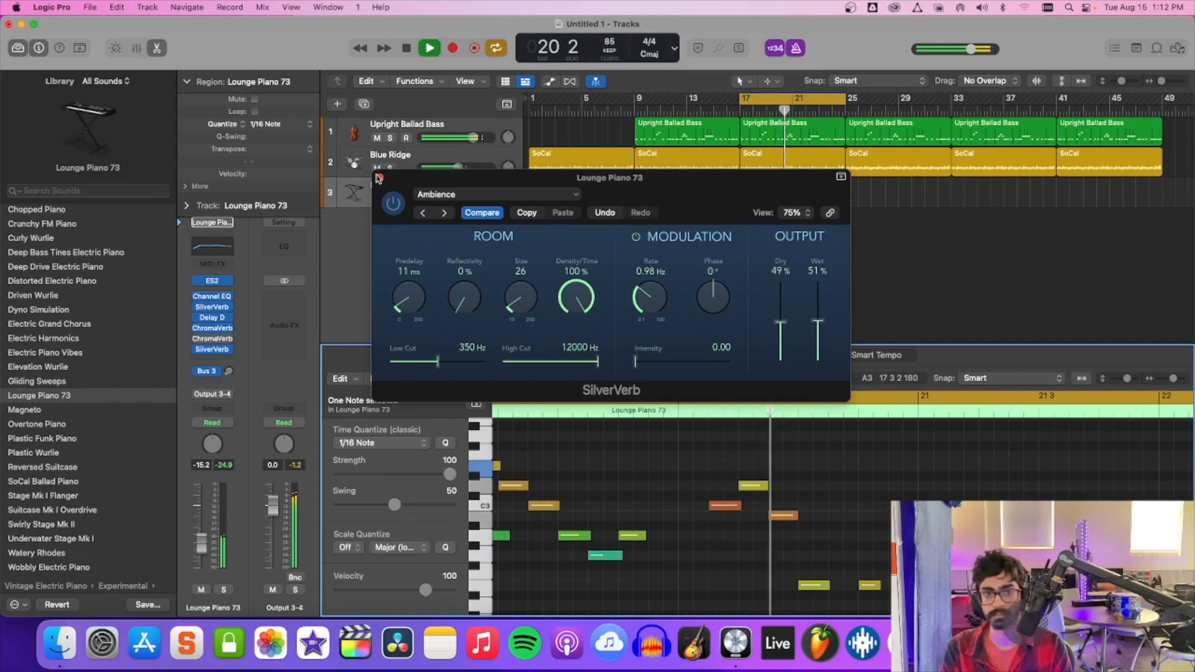
Close and bypass the last SilverVerb on the Lounge Piano 73 track, and insert a stereo Space Designer after it.
click(380, 179)
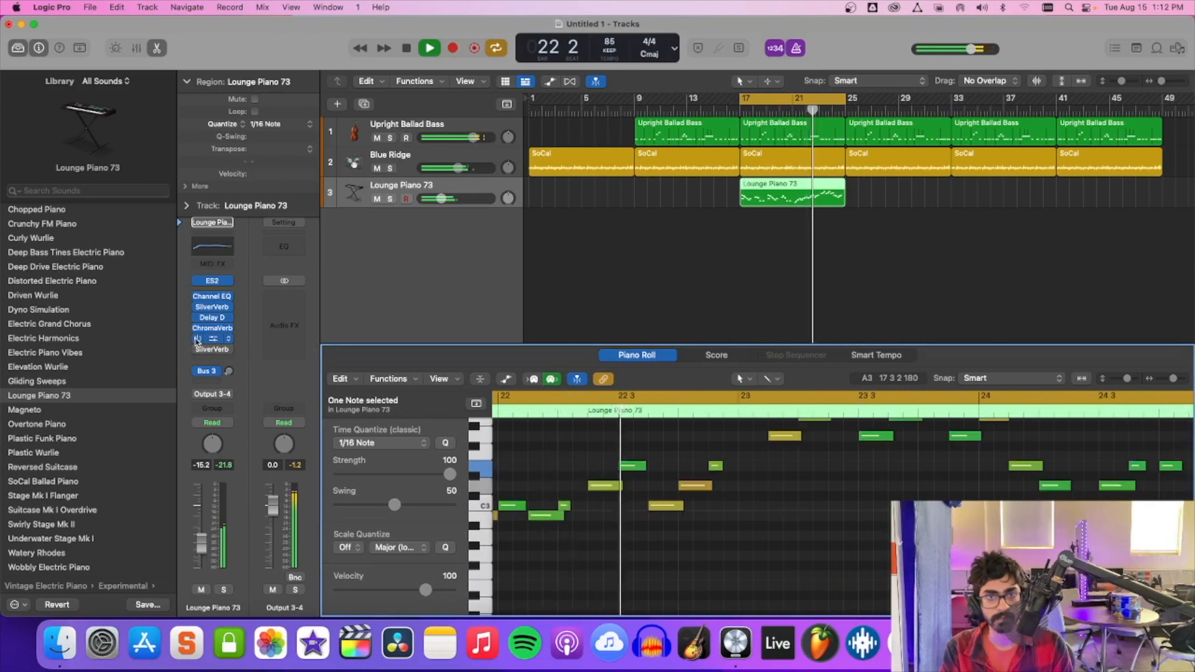
click(205, 349)
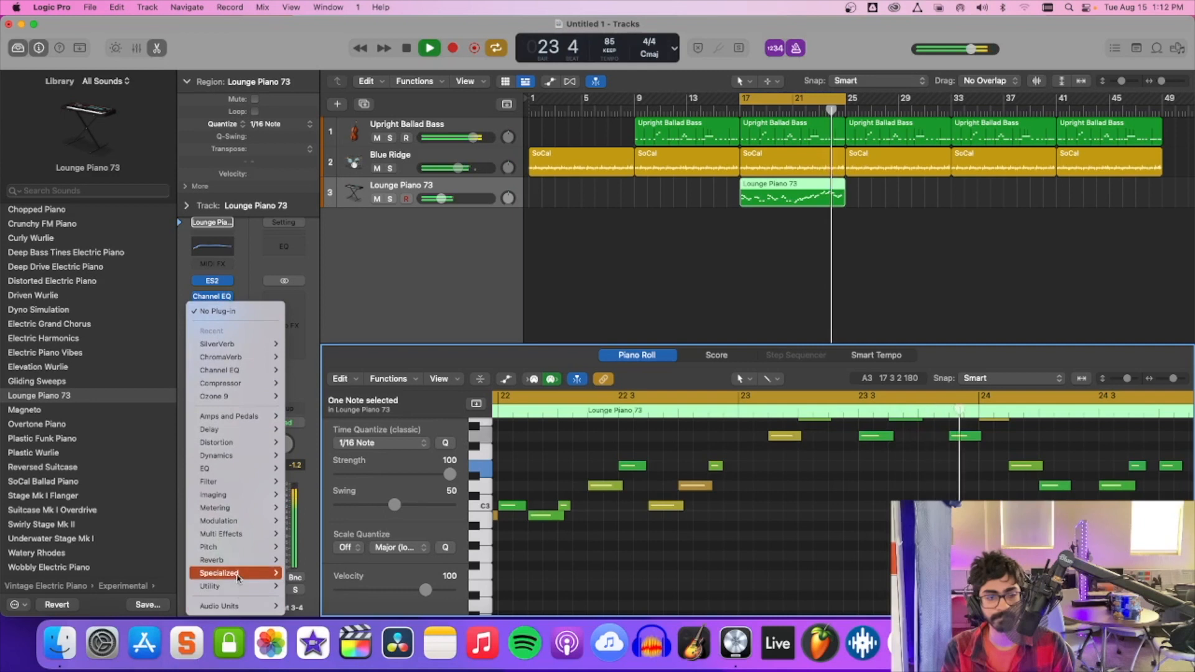
mouse_move(242, 563)
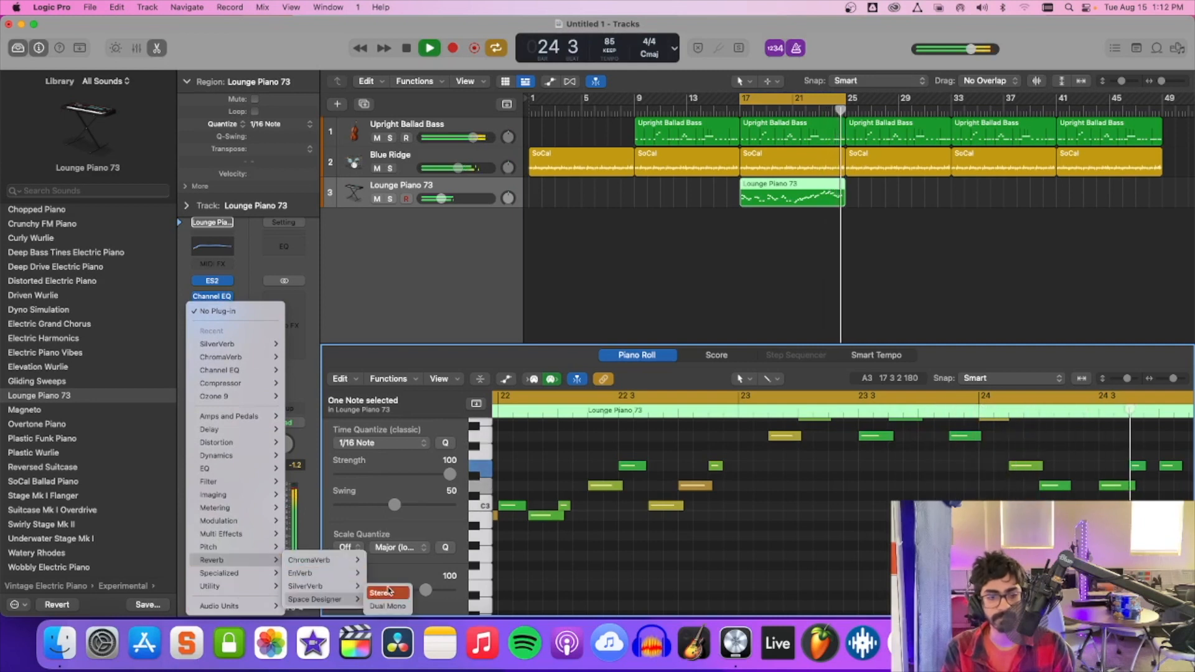
click(387, 590)
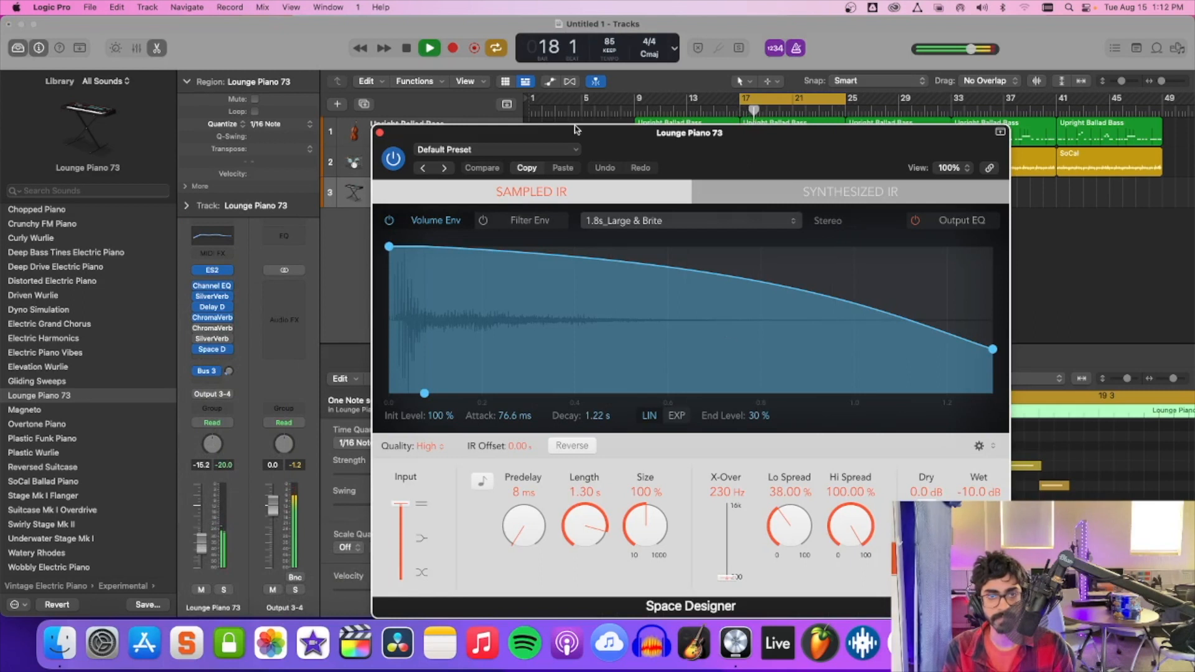
Browse the Space Designer presets and try 05.2s Deep Canyon from the large outdoor spaces during playback.
click(498, 152)
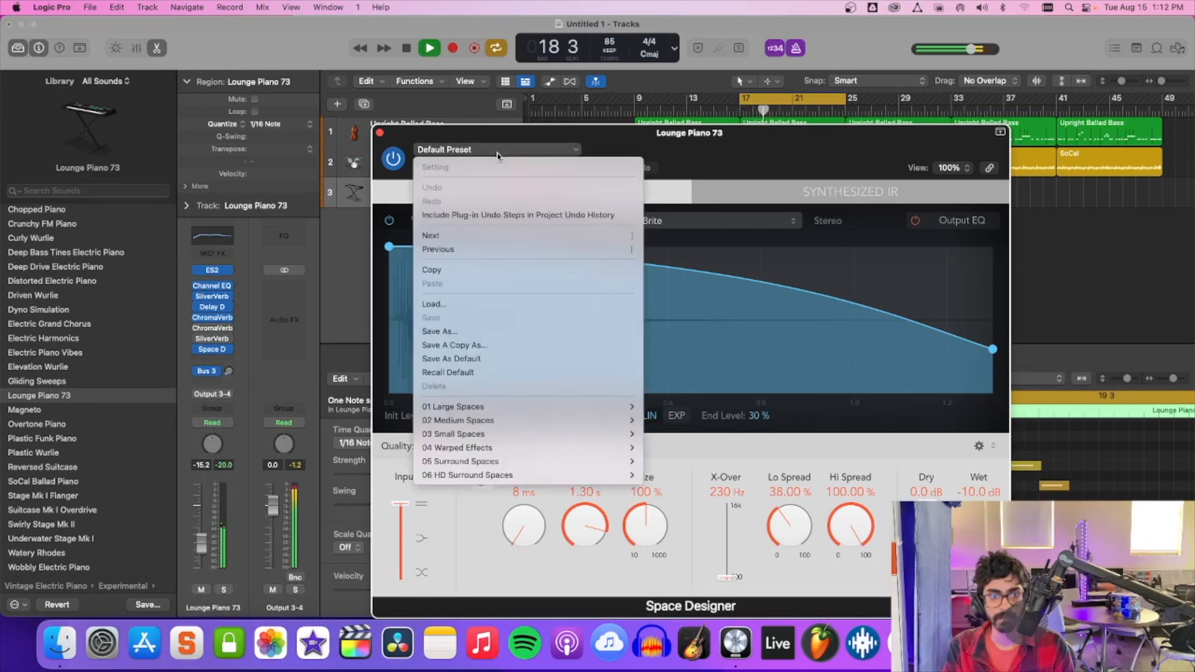
mouse_move(516, 408)
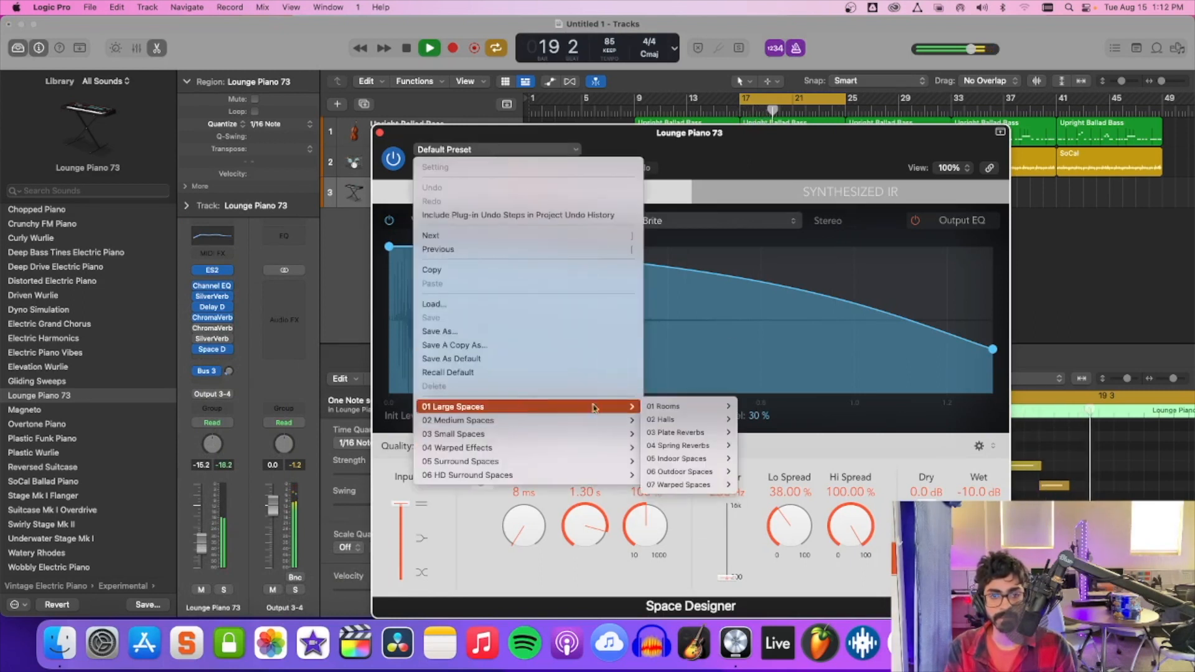
mouse_move(670, 413)
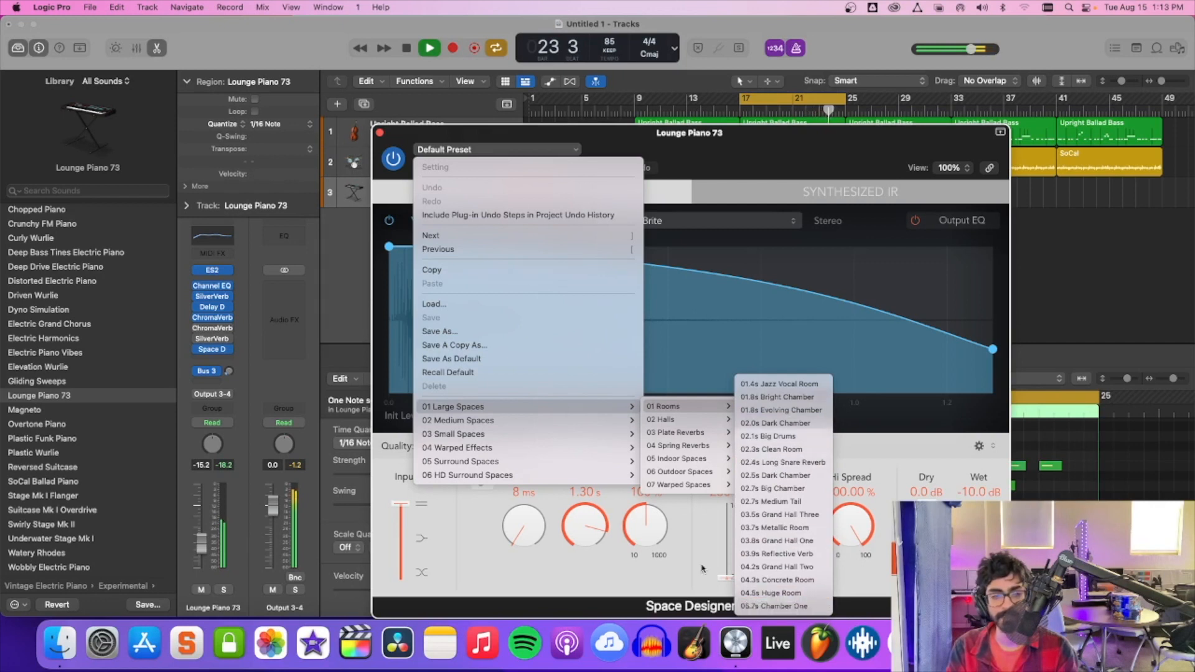
mouse_move(597, 434)
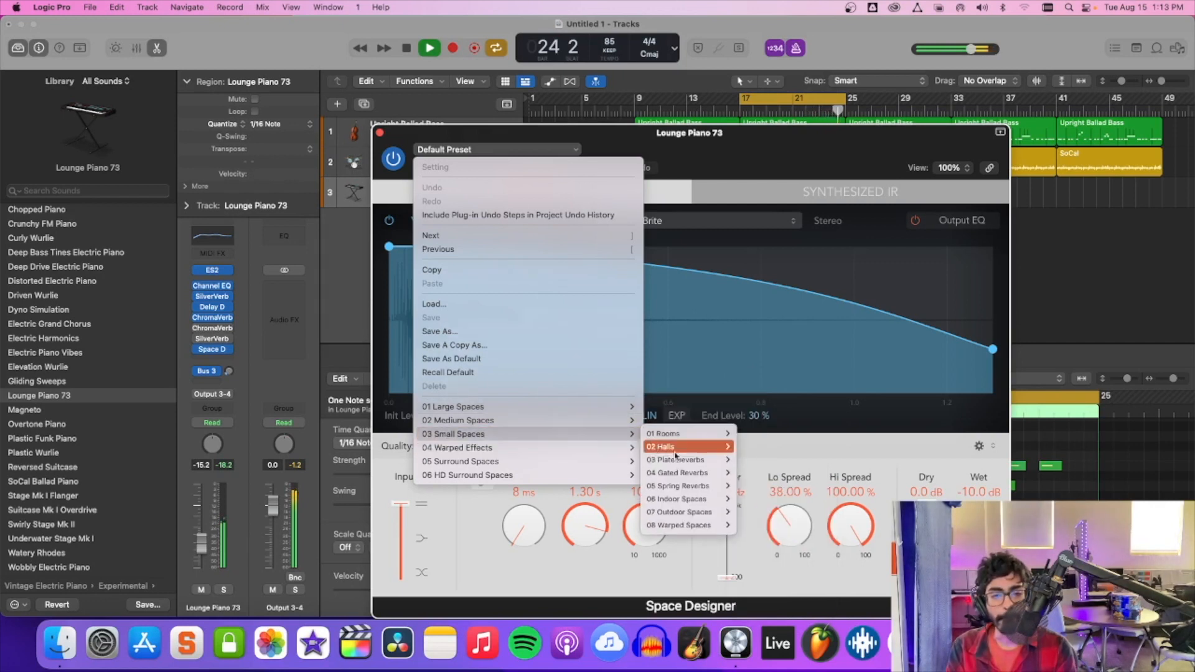
mouse_move(666, 433)
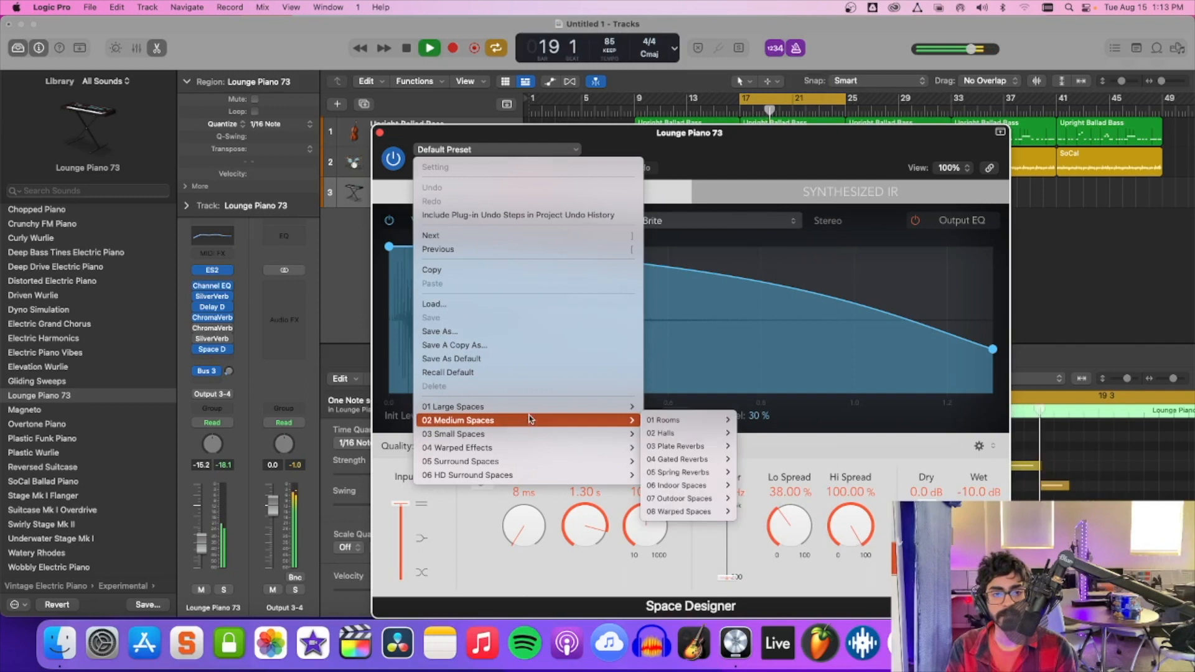
mouse_move(681, 472)
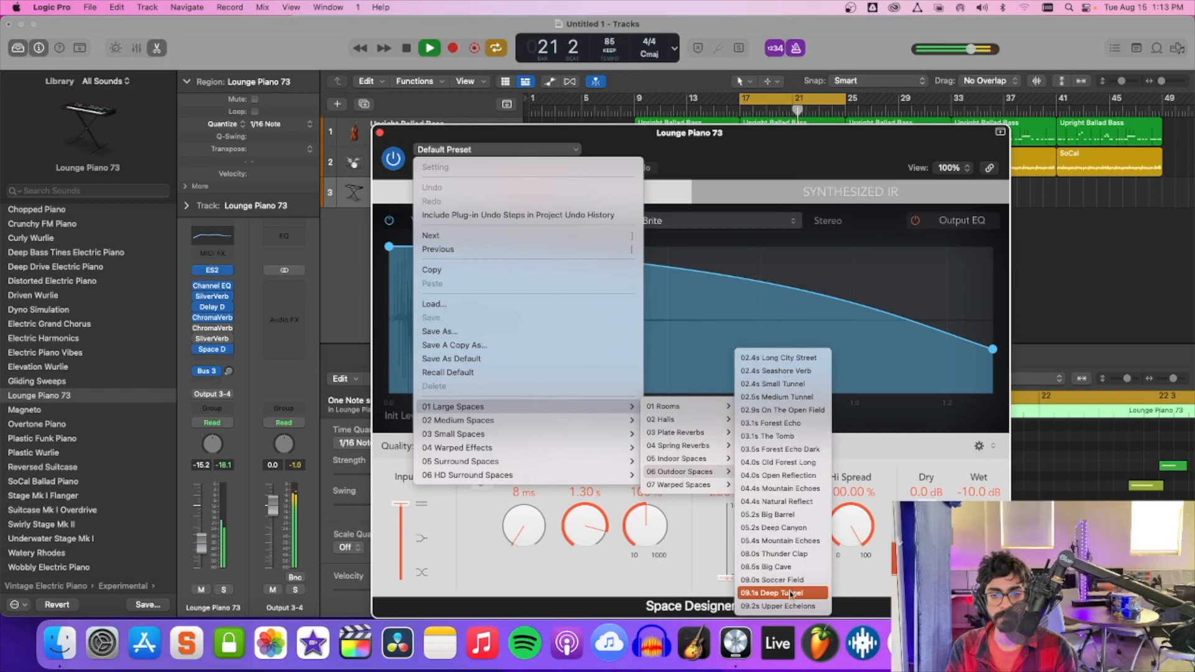
click(790, 527)
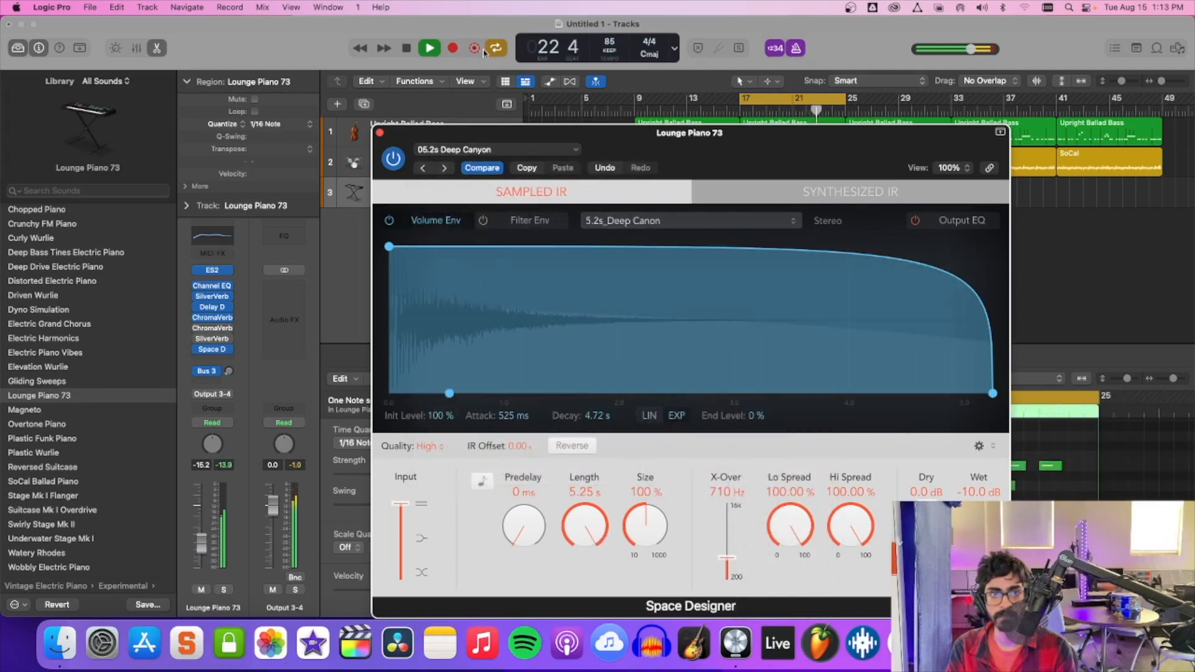
Load the 02.4s Long City Street preset from the large outdoor spaces, replay the loop, and close the Space Designer.
click(498, 152)
mouse_move(623, 406)
mouse_move(735, 408)
mouse_move(739, 476)
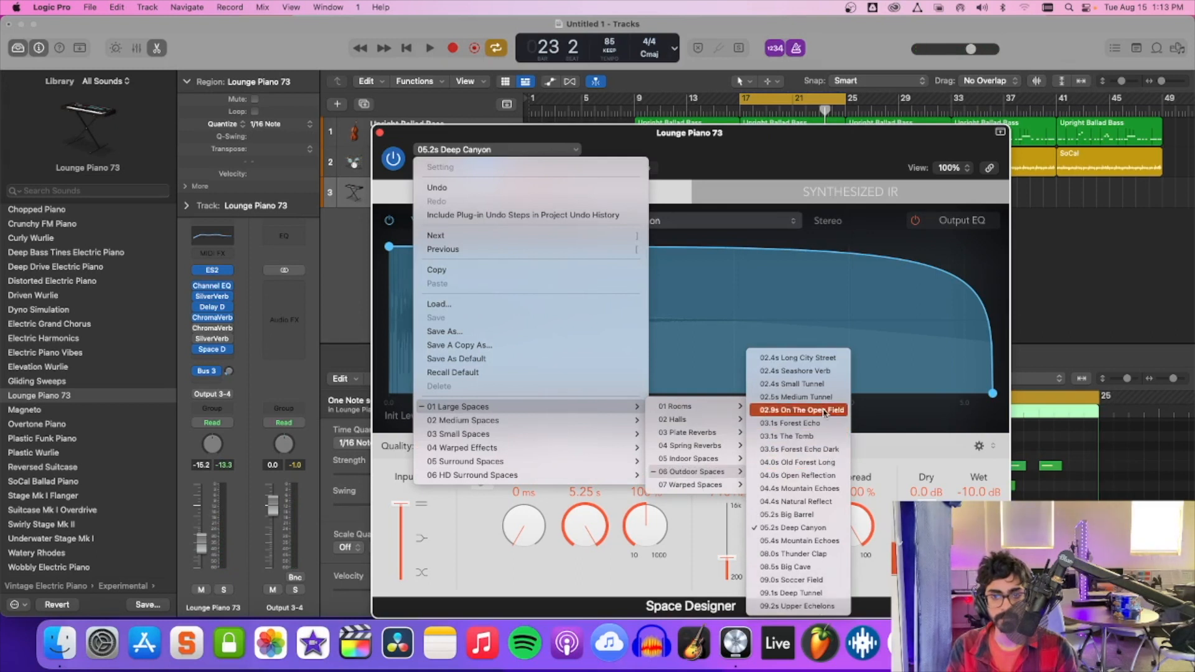
click(821, 360)
key(space)
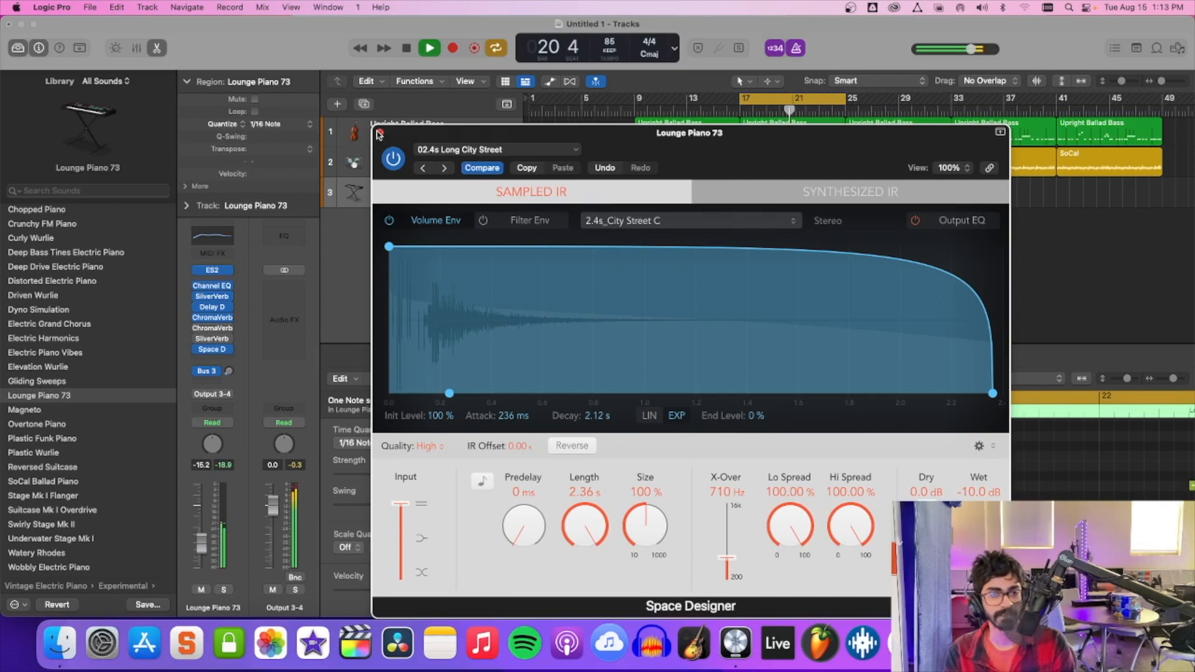
click(380, 134)
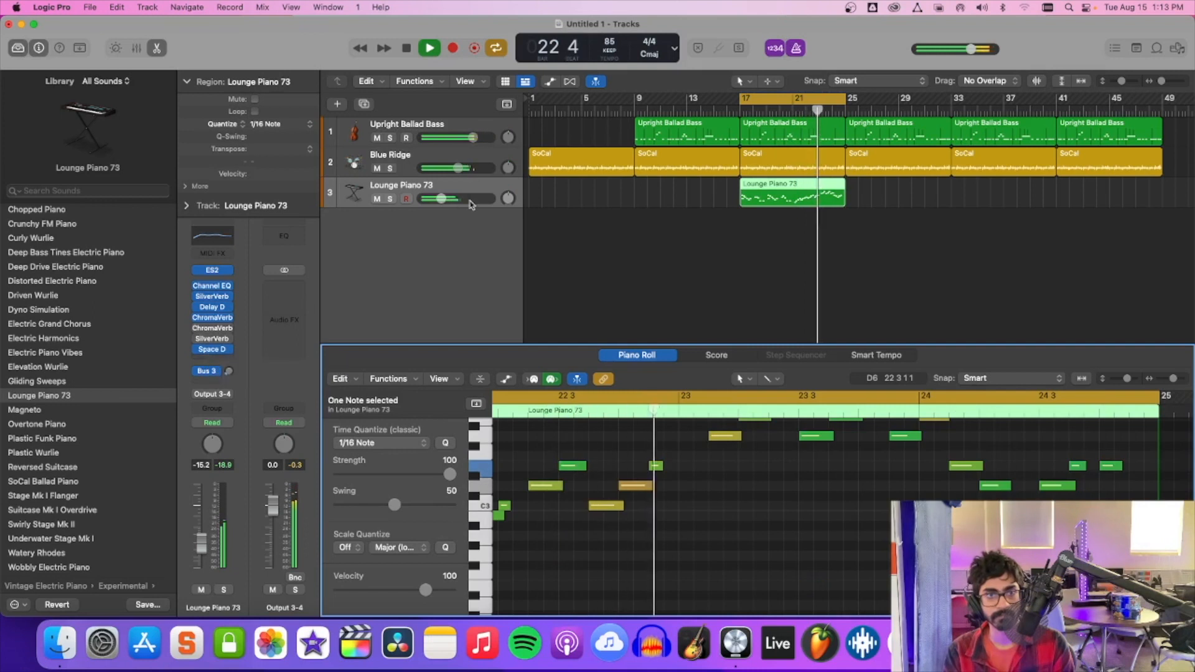
Lower the Lounge Piano 73 track volume to -17.6 dB and insert a stereo Channel EQ after the Space Designer.
drag(441, 199, 437, 199)
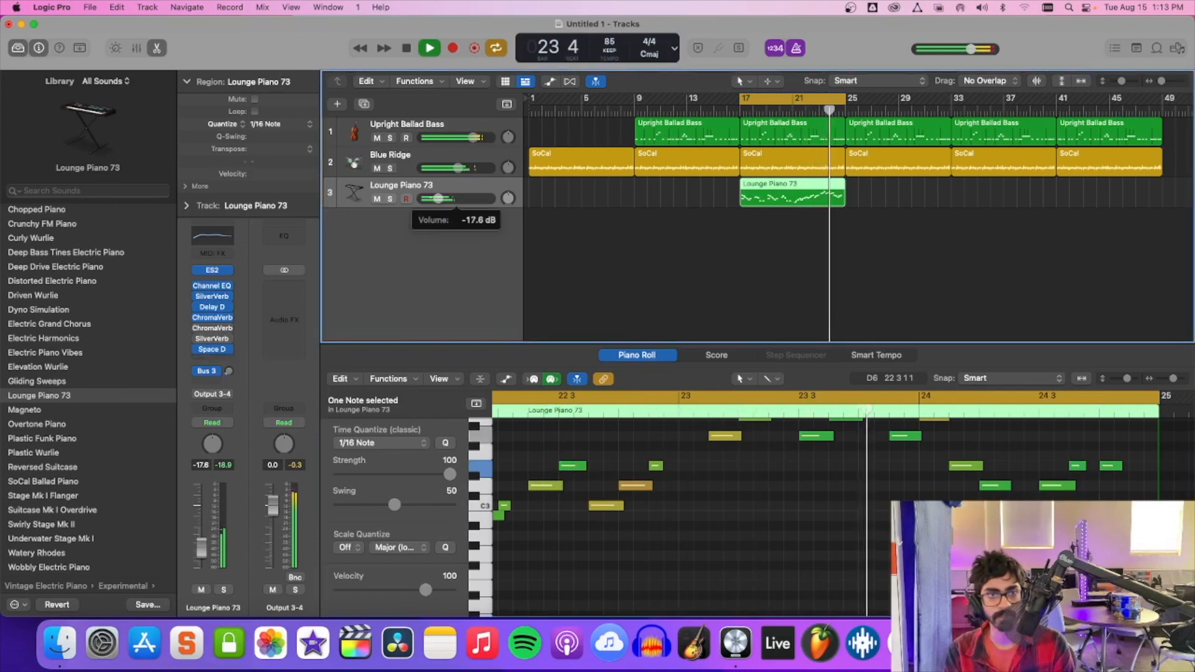
click(213, 360)
mouse_move(225, 477)
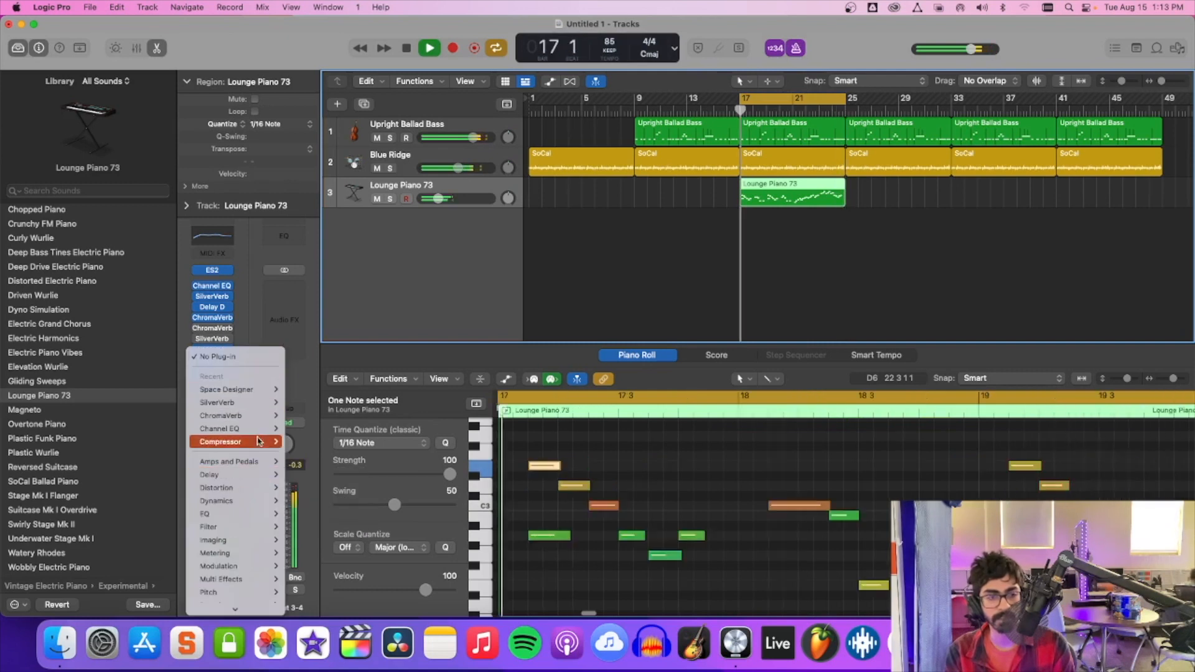
mouse_move(270, 430)
click(320, 431)
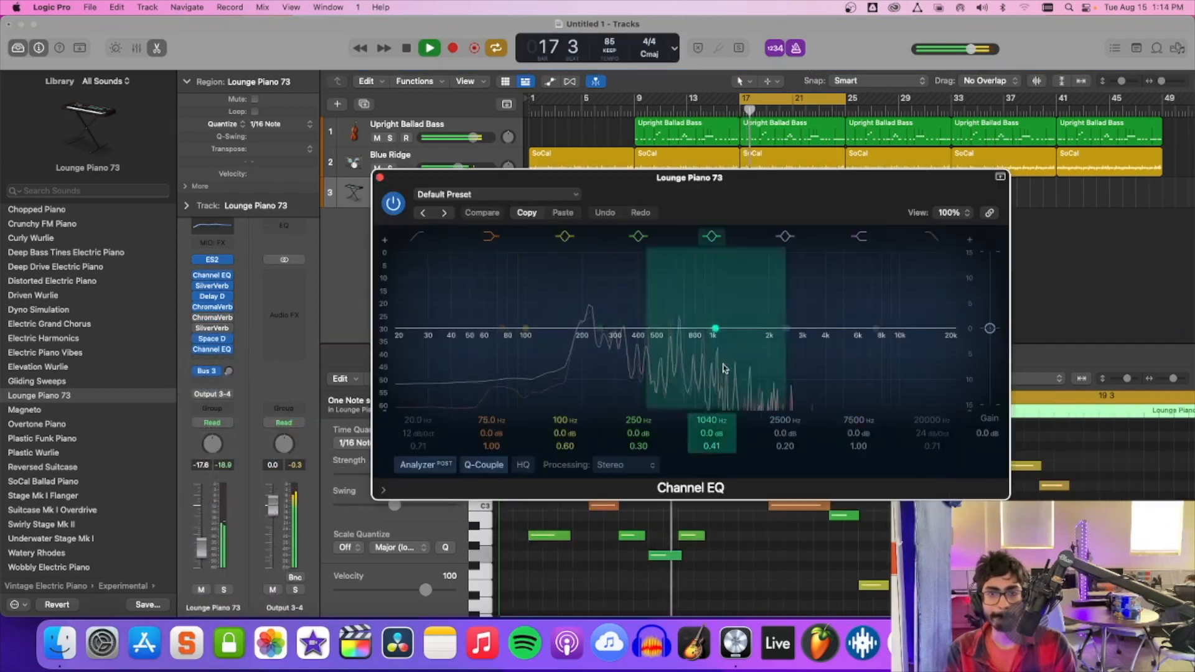
Cut the EQ's high shelf by 14.5 dB at 7200 Hz, its low shelf by 4.1 dB at 69.5 Hz, and 100 Hz by 1.8 dB.
drag(880, 334, 864, 419)
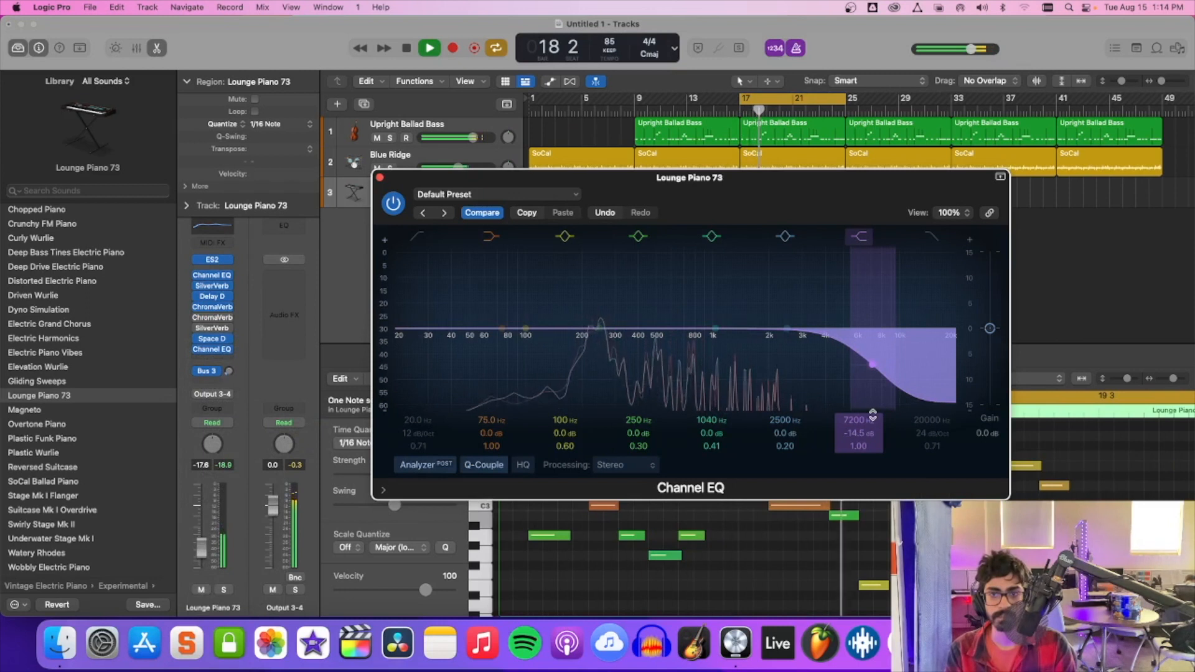
drag(500, 328, 495, 356)
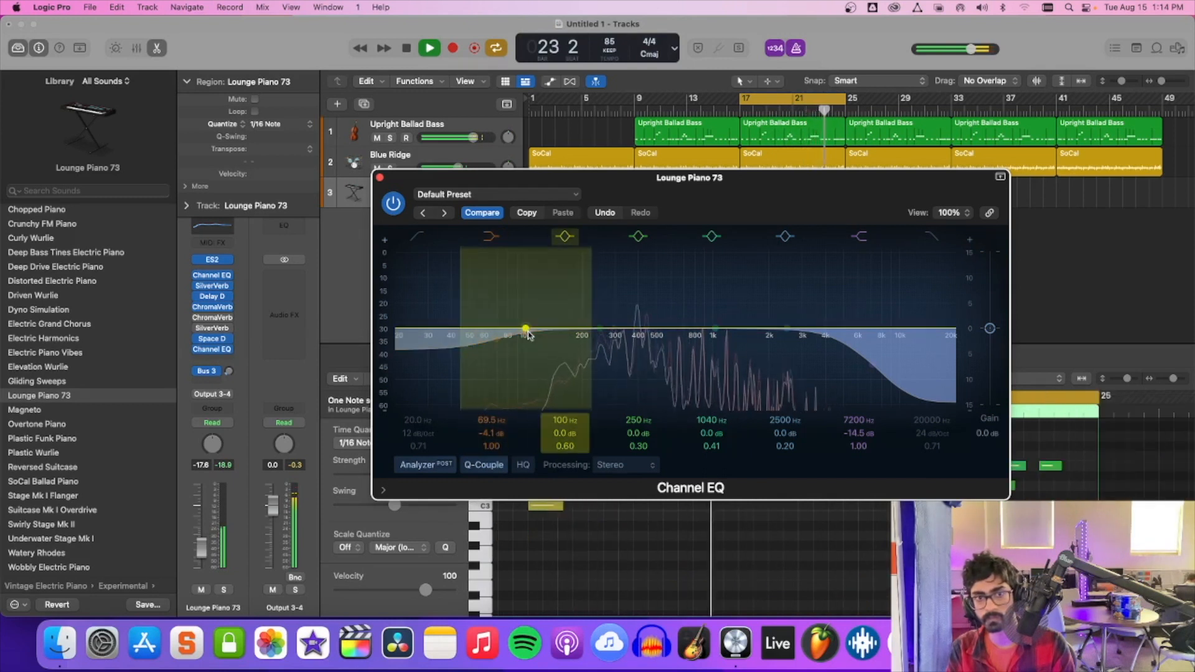
drag(528, 334, 529, 346)
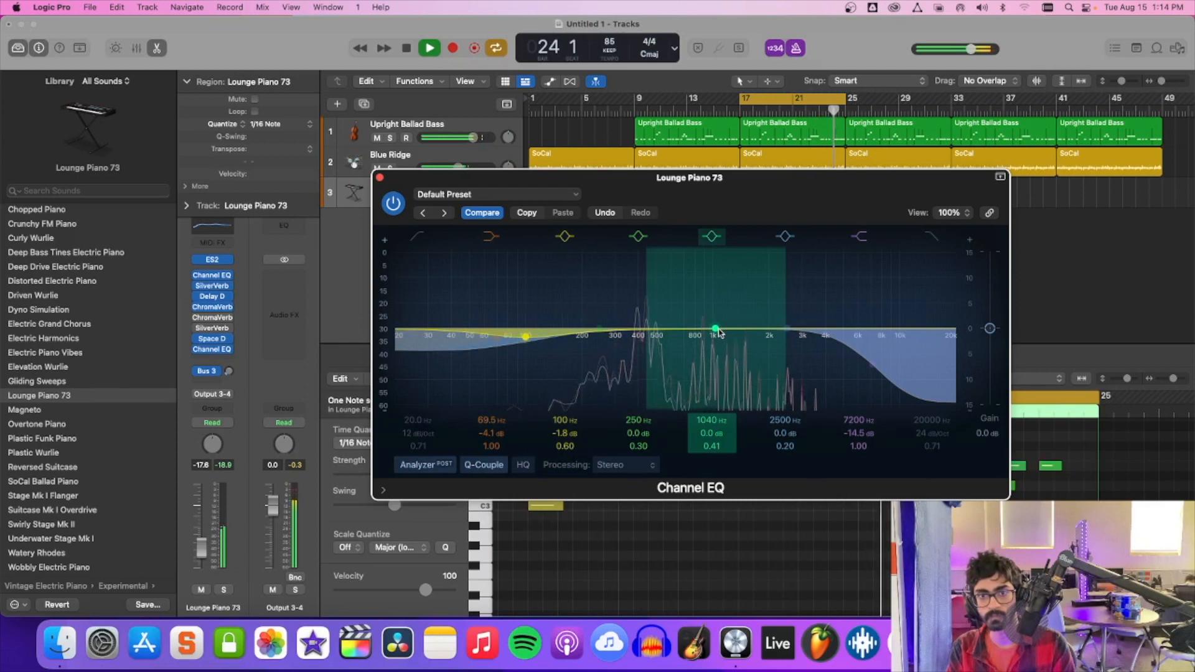
Boost the EQ by 4.5 dB at 970 Hz and 1.2 dB at 248 Hz, and set its overall gain to -3.4 dB.
drag(715, 331, 711, 316)
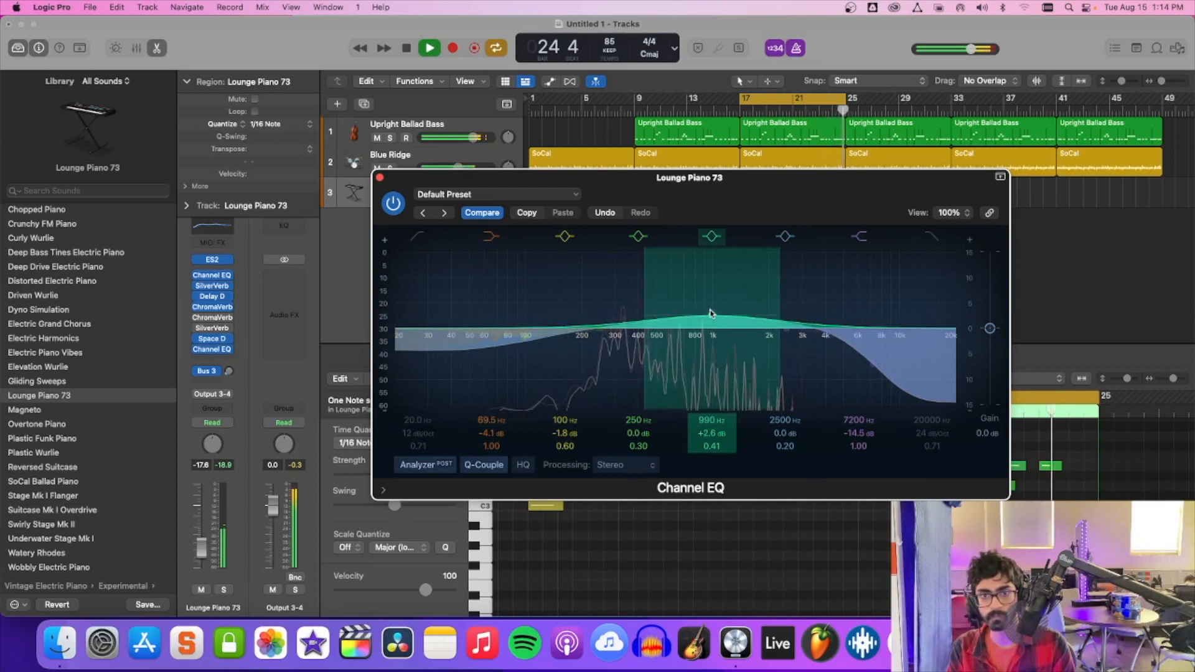
drag(990, 328, 991, 340)
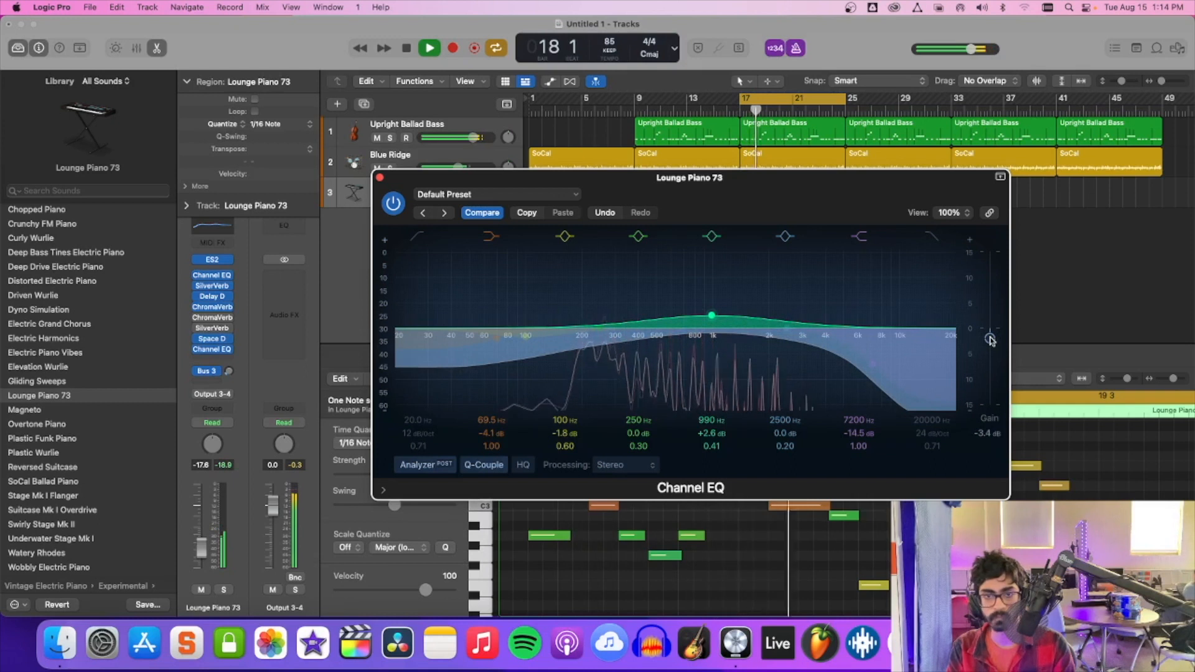
drag(713, 318, 709, 308)
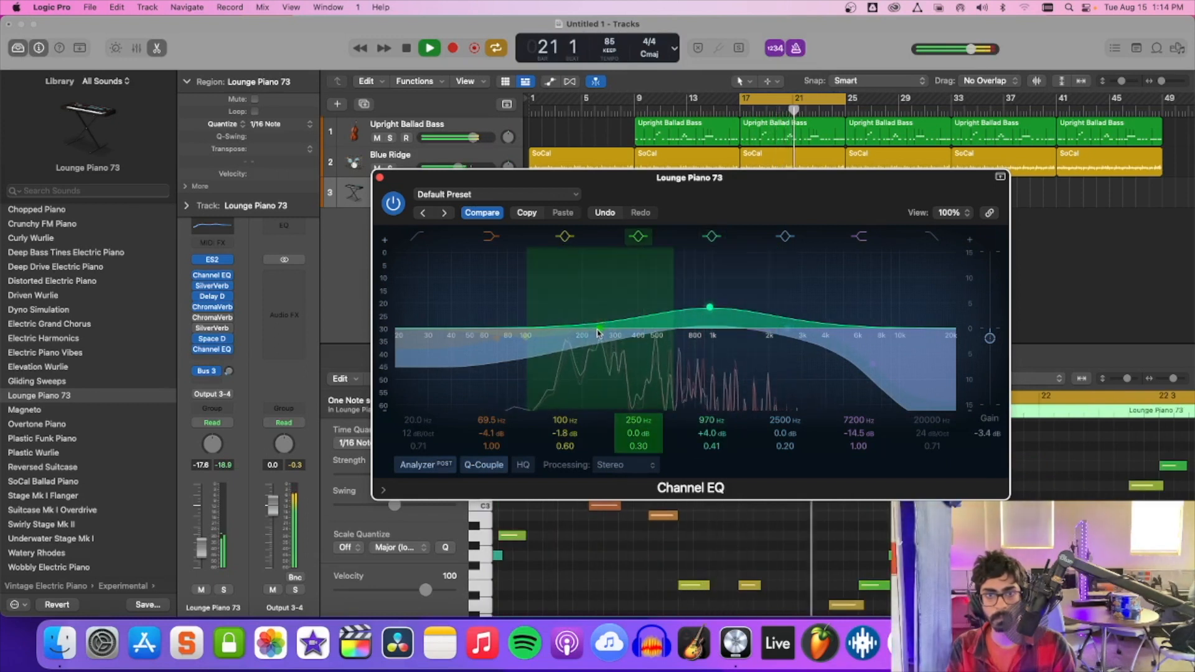
drag(598, 331, 599, 328)
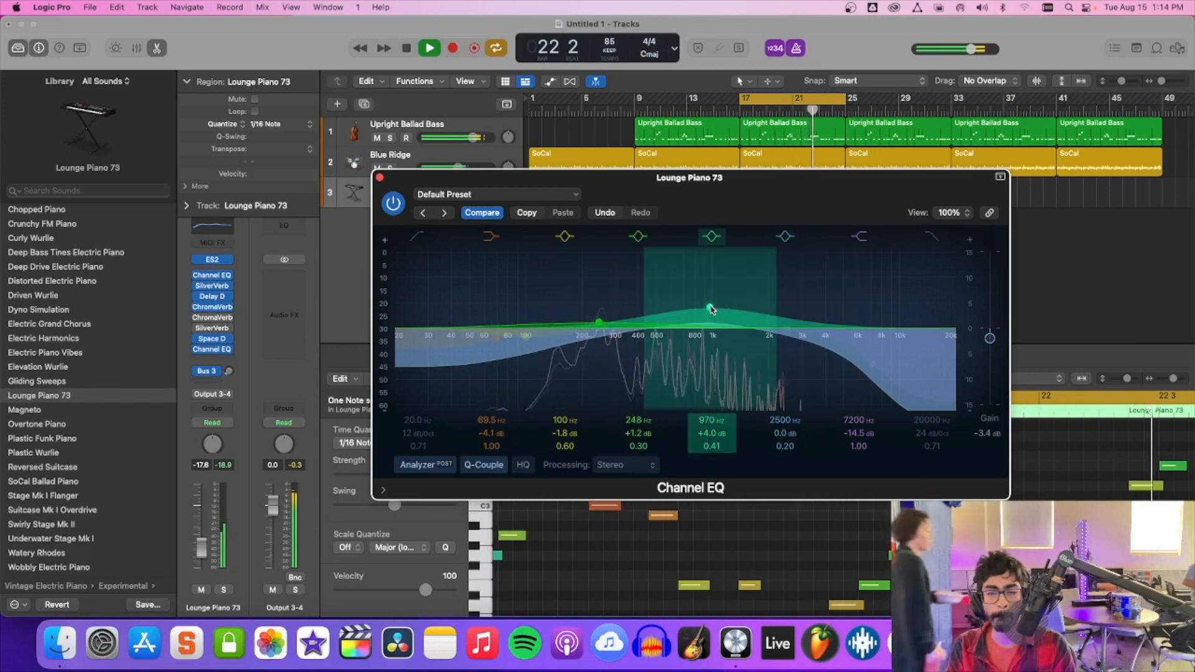
drag(712, 309, 710, 307)
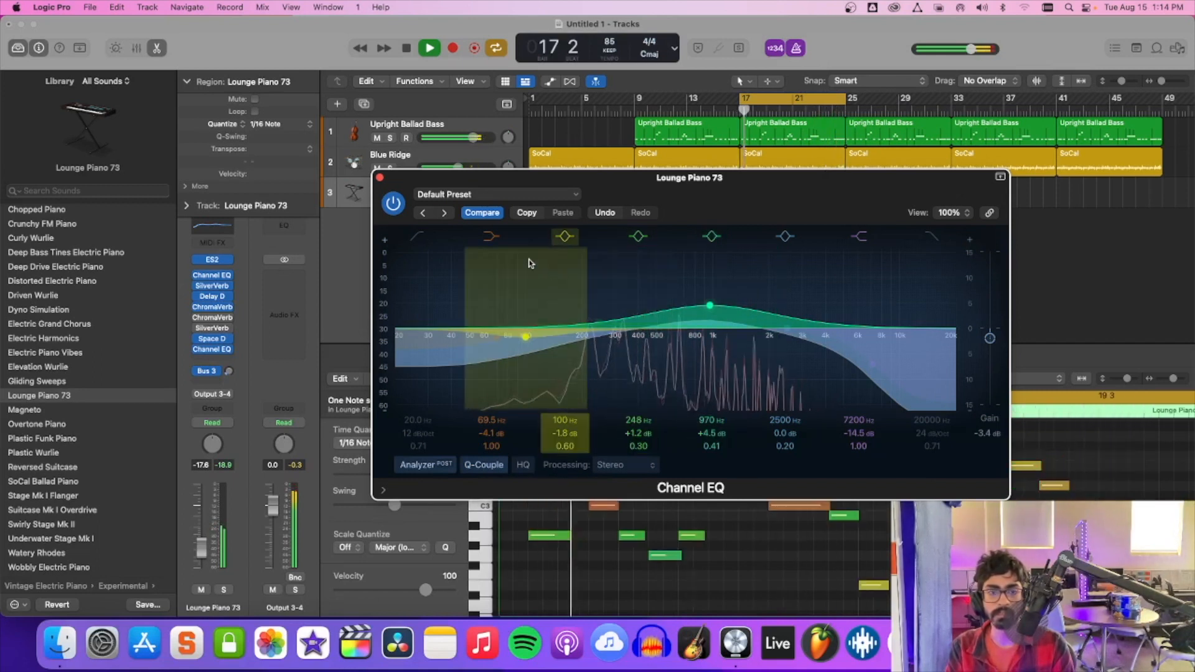
Close the Channel EQ and set the Lounge Piano 73 track volume to -15.6 dB.
click(379, 178)
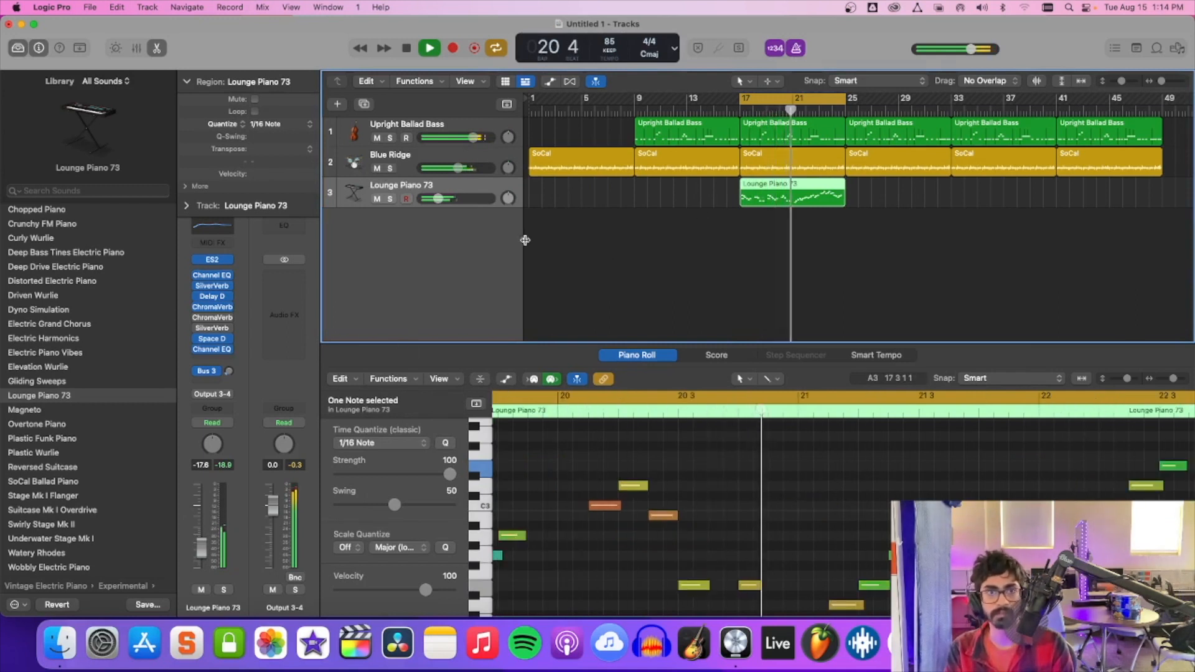
drag(438, 199, 442, 199)
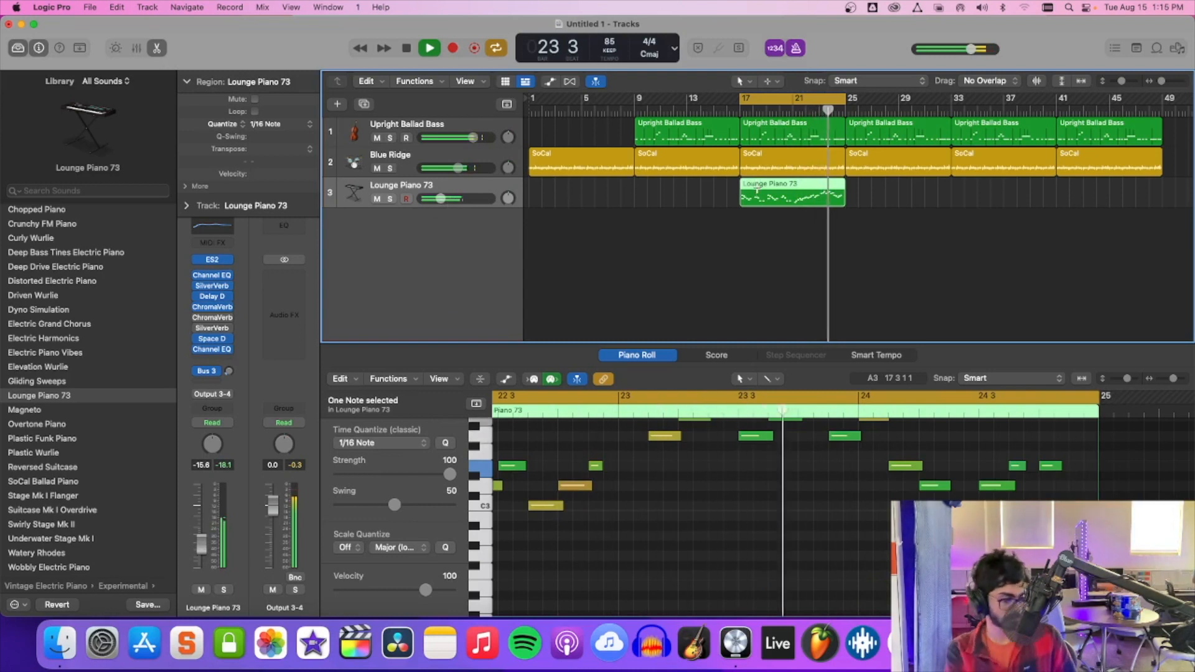
Repeat the Lounge Piano 73 region three times, filling the track from bar 25 up to bar 49.
key(super+r)
key(super+r)
key(super+r)
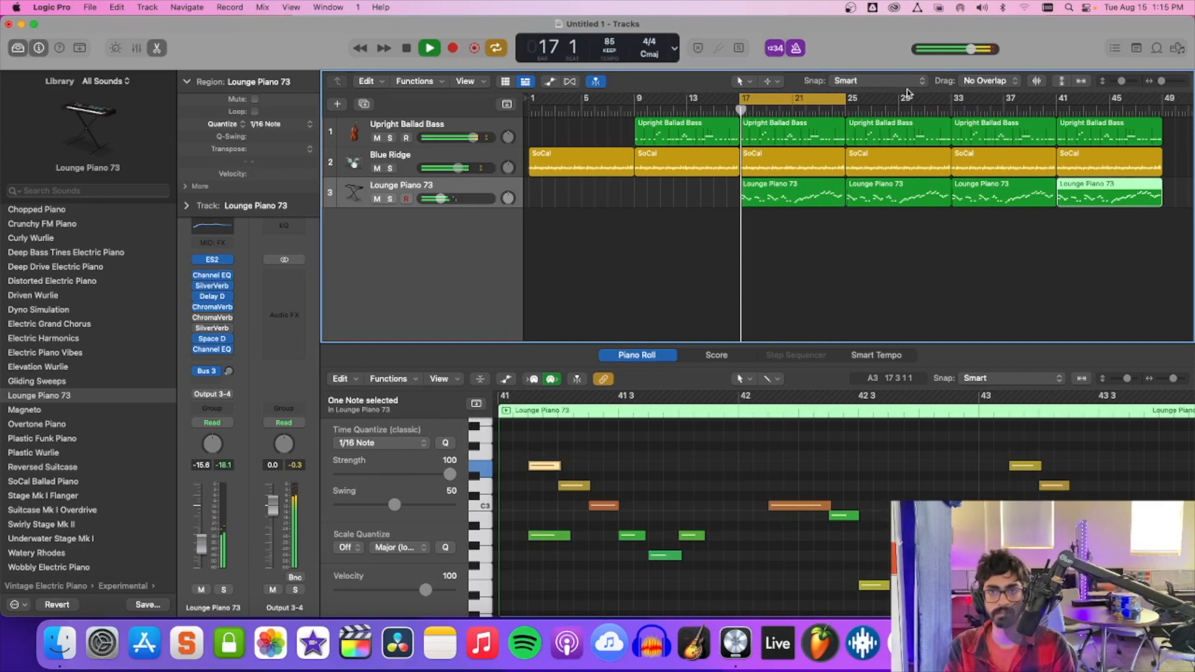
mouse_move(798, 102)
mouse_down()
mouse_move(889, 104)
mouse_move(796, 111)
mouse_up()
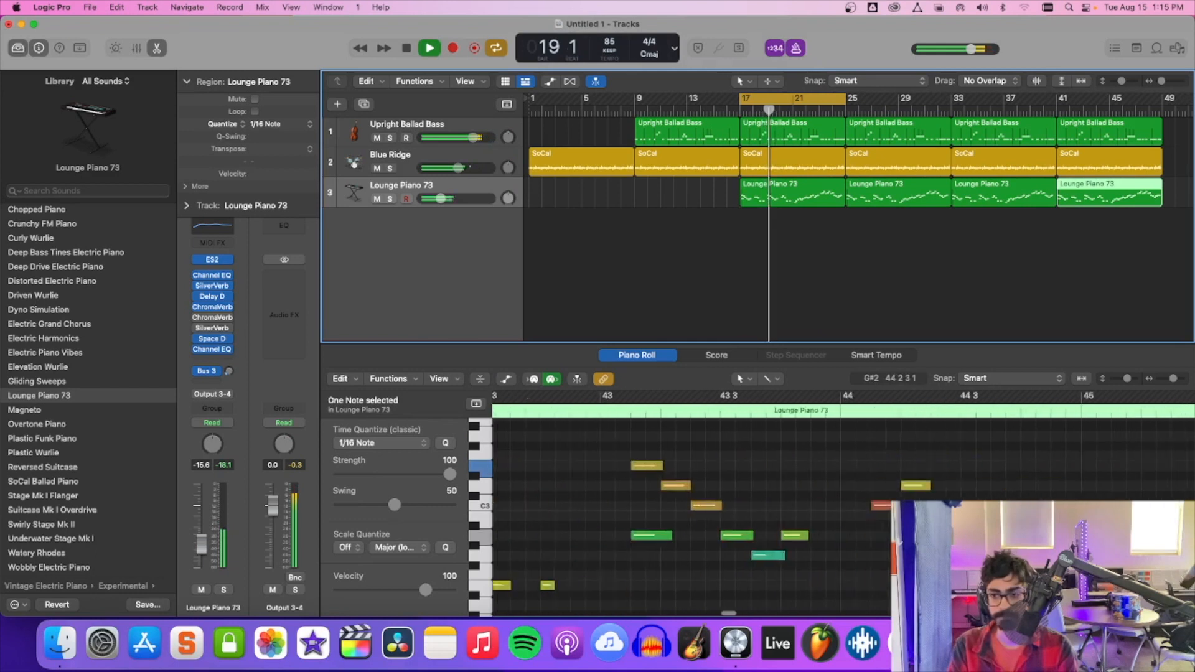
Delete the three repeated Lounge Piano 73 regions from bar 25 onward.
click(884, 194)
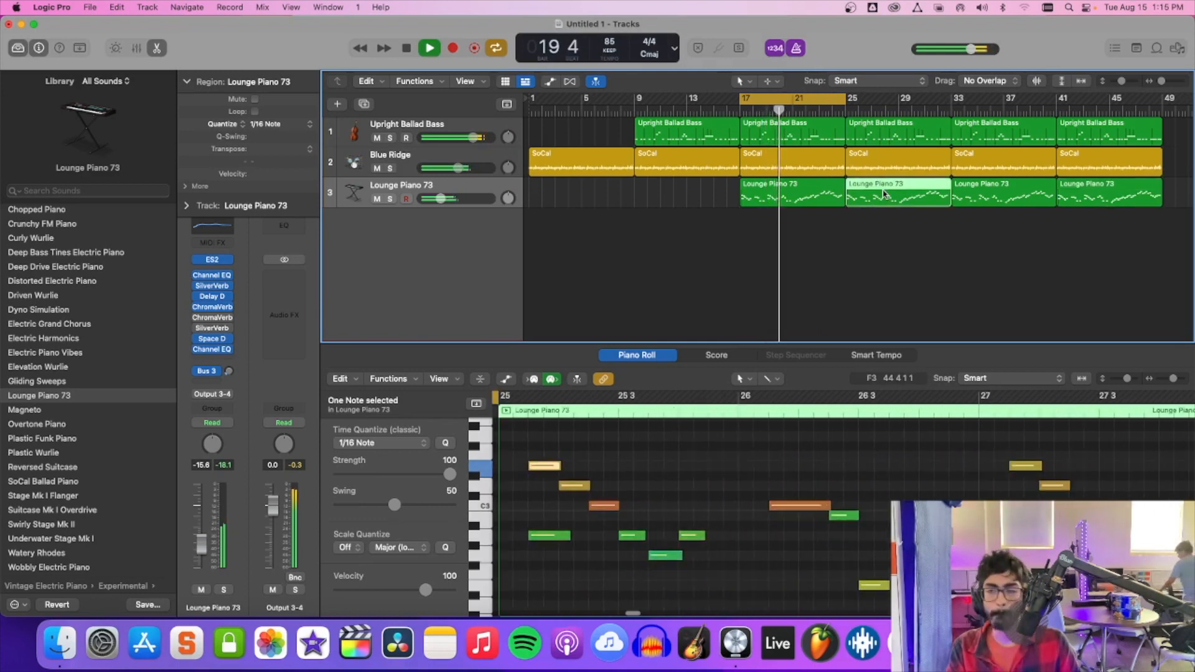
shift+click(996, 196)
shift+click(1100, 198)
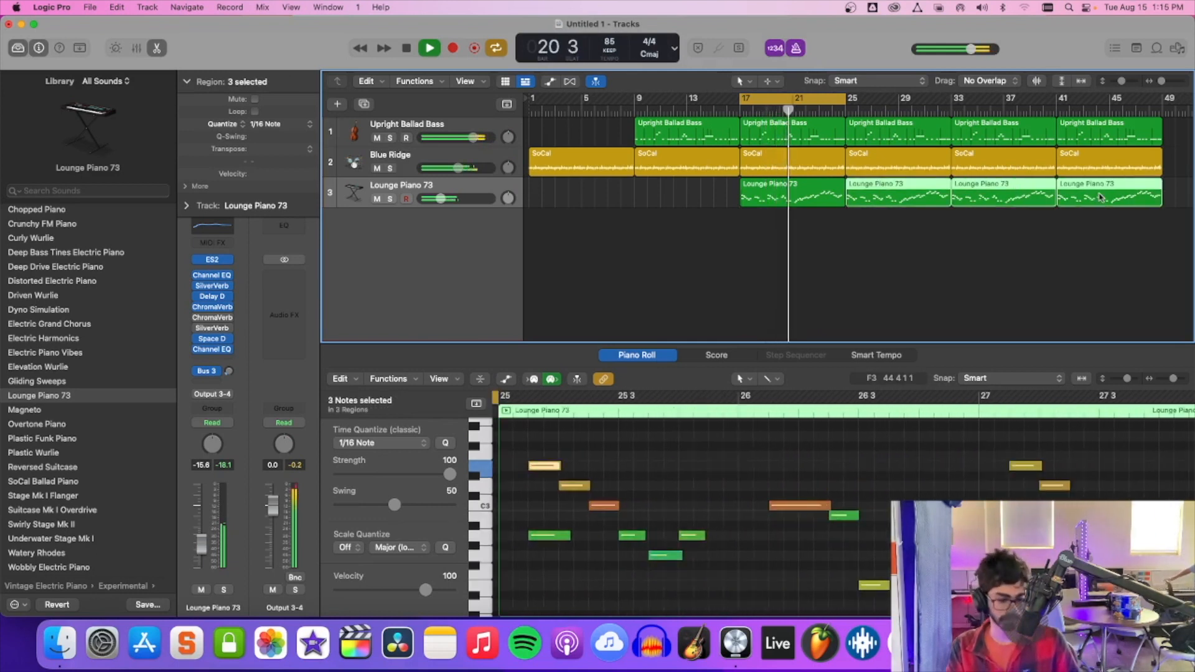
key(Delete)
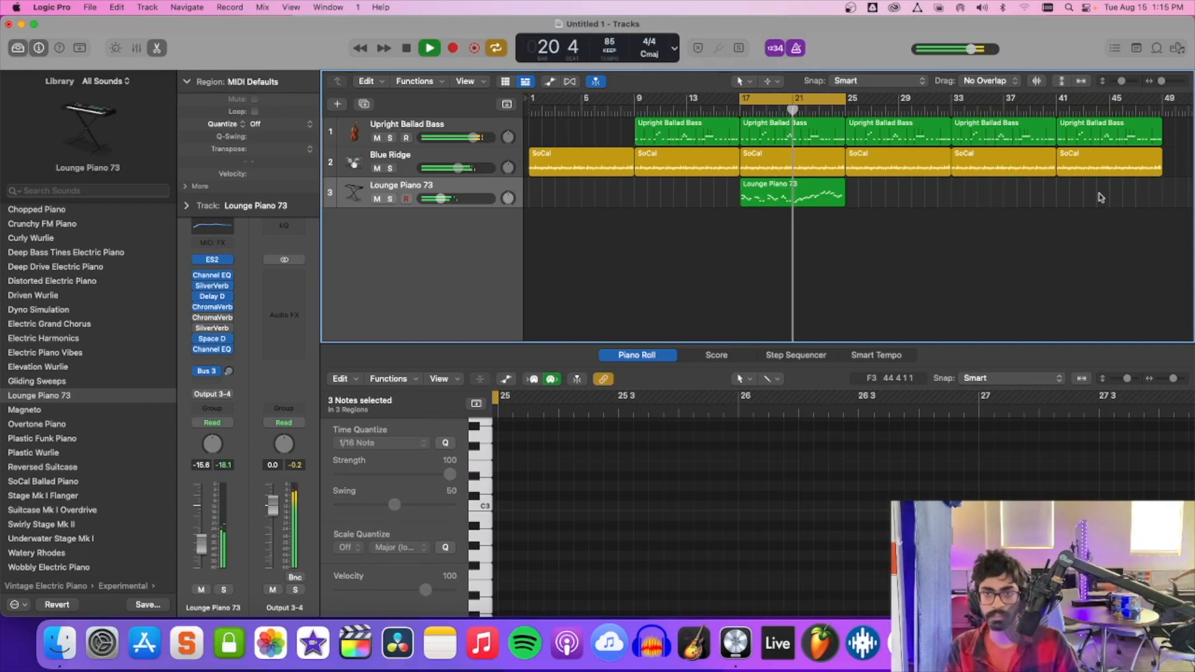
Lengthen the final E3 note of the Lounge Piano 73 region in bar 24 toward the region's end.
click(832, 202)
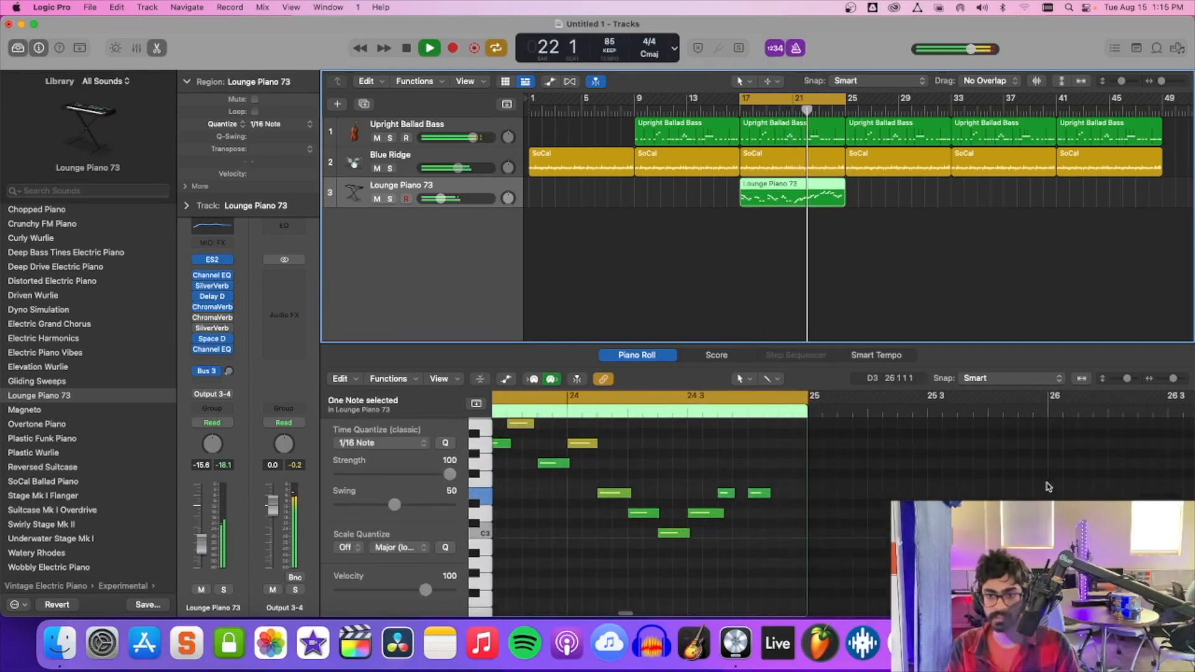
scroll(934, 492, up, 1)
drag(770, 507, 791, 508)
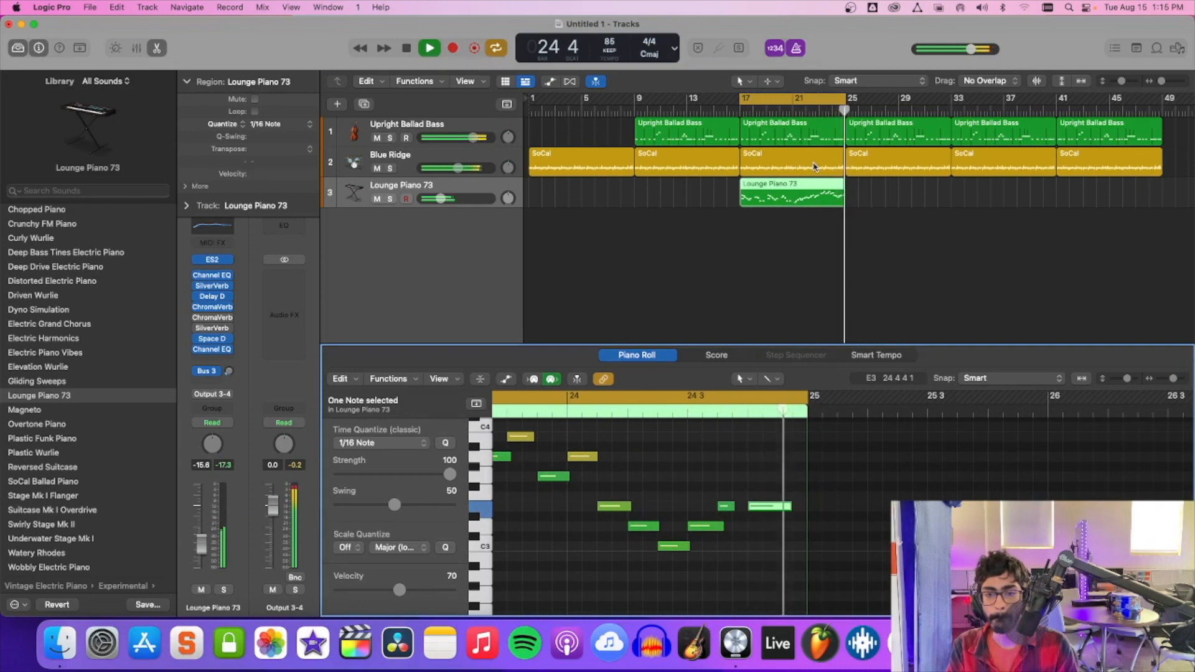
Repeat the edited Lounge Piano 73 region three times up to bar 49 and move the cycle range to bars 25–33.
click(787, 198)
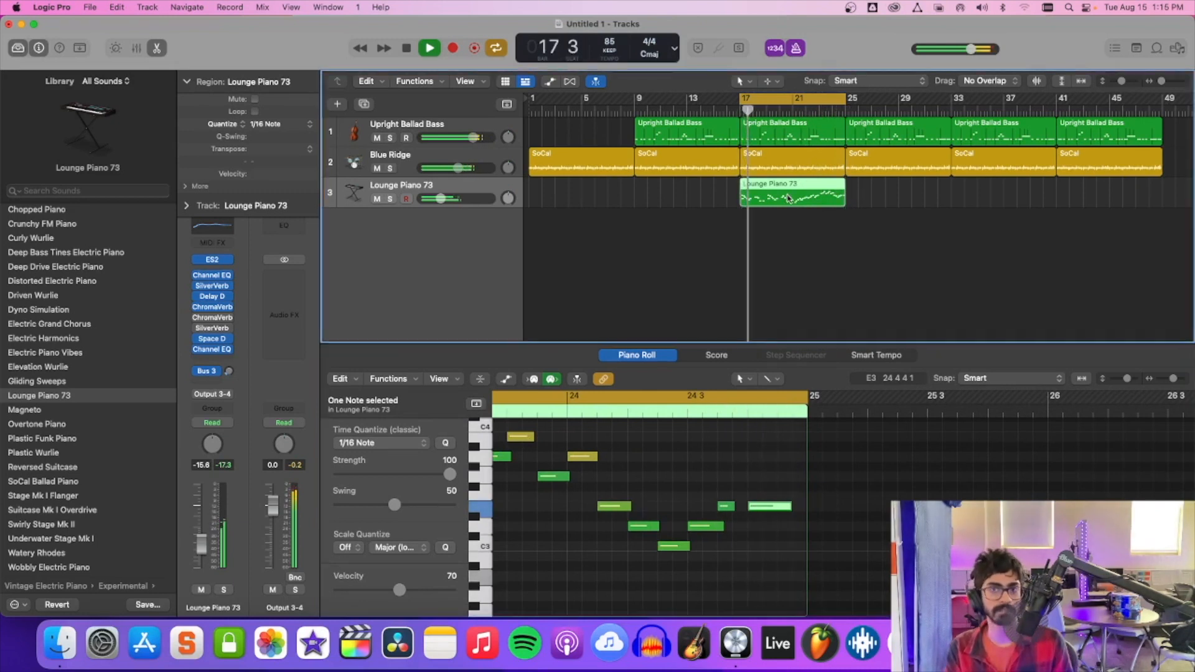
key(super+r)
key(super+r)
key(super+r)
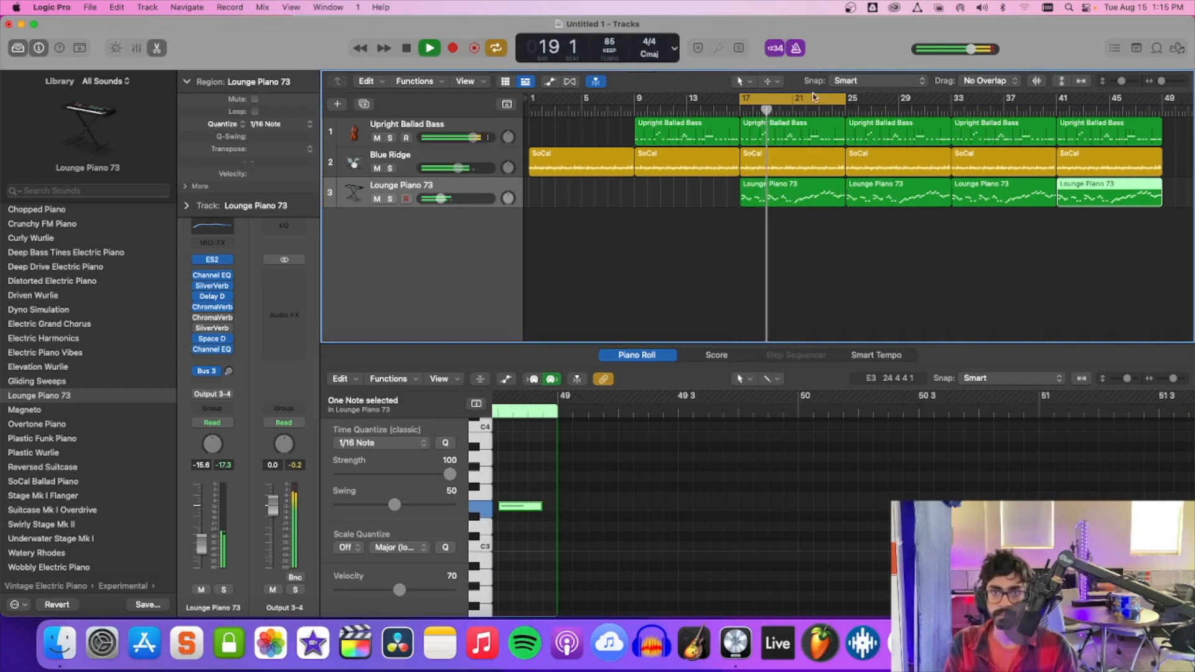
drag(816, 94, 917, 101)
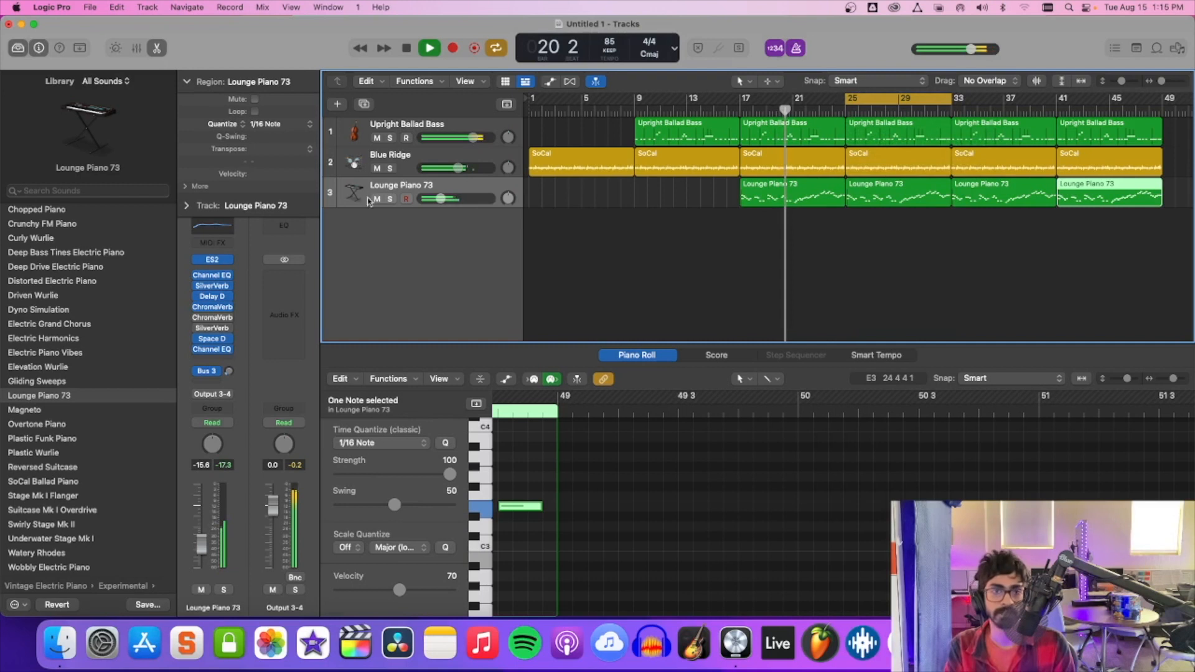
Add a new software instrument track below Lounge Piano 73 and select the Classic Electric Piano patch for it.
right_click(374, 223)
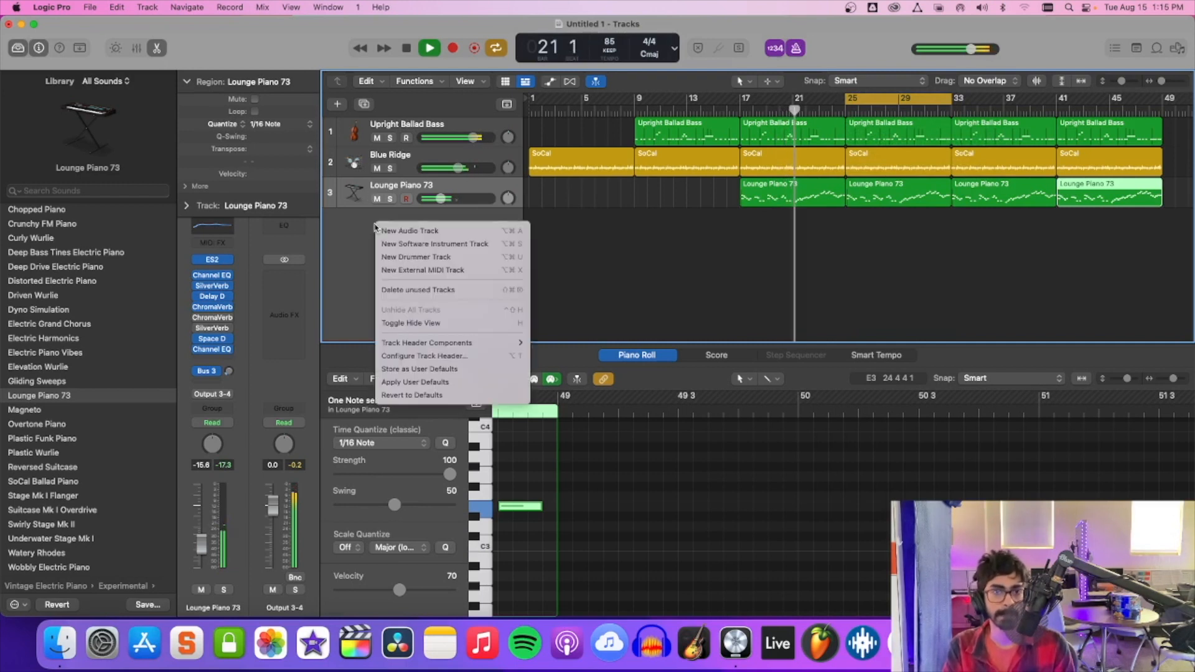
click(406, 242)
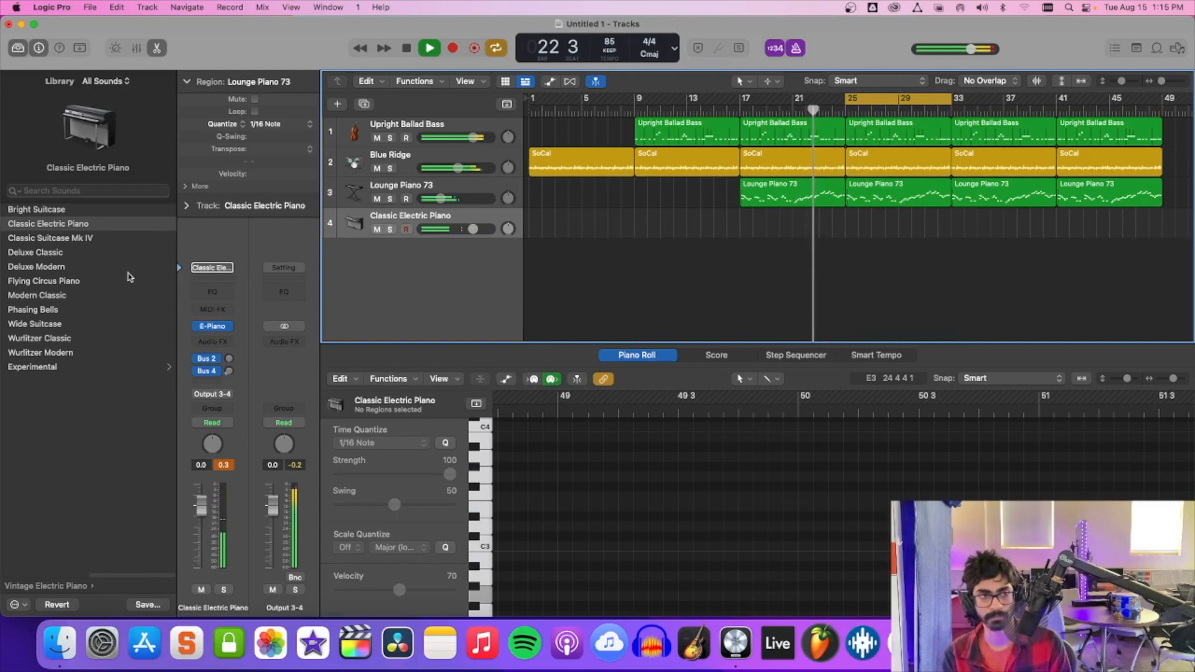
click(74, 227)
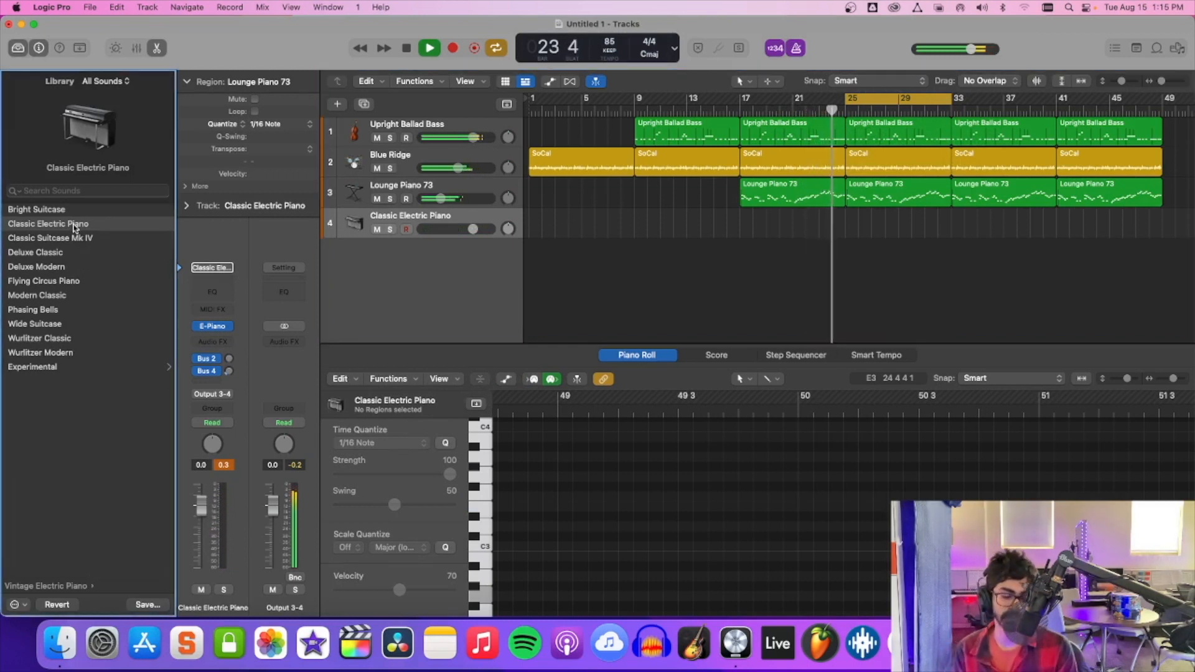
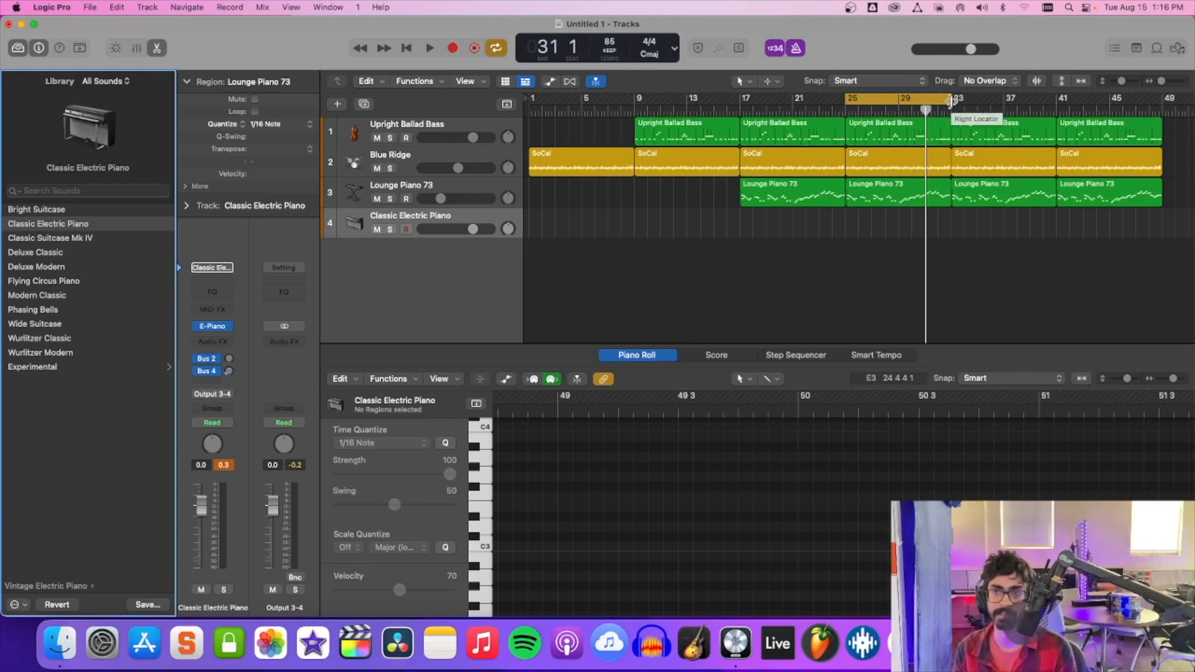
Repeat the last Upright Ballad Bass, SoCal and Lounge Piano 73 regions once up to bar 57 and extend the cycle range to bar 57.
scroll(920, 310, right, 2)
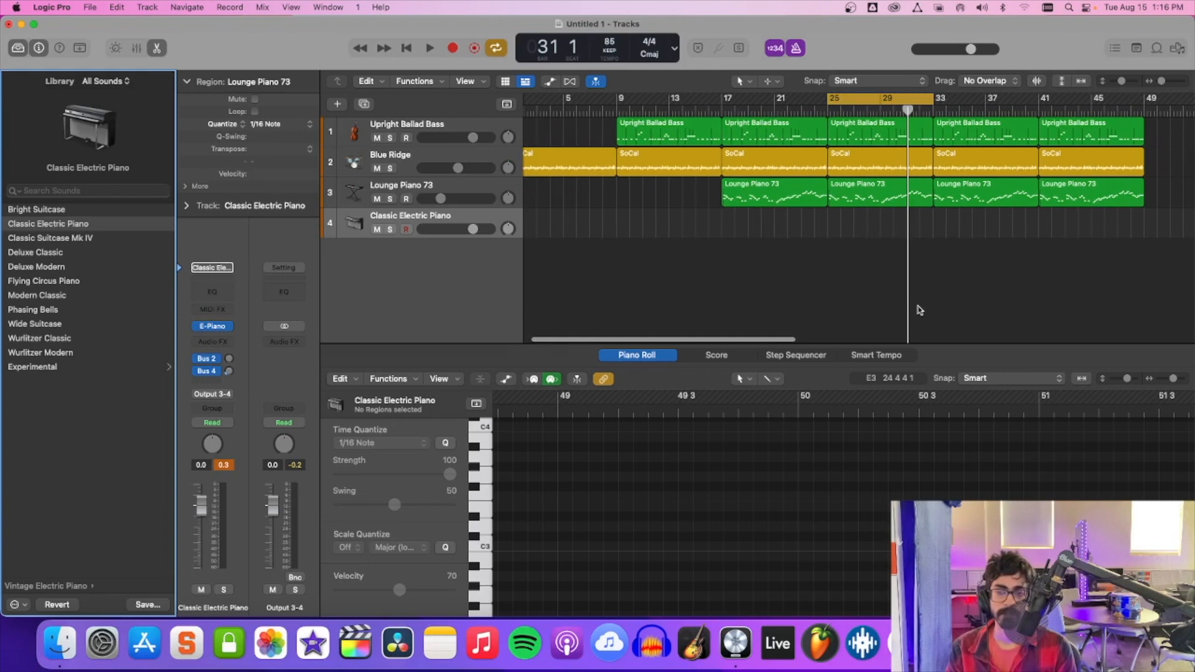
click(485, 217)
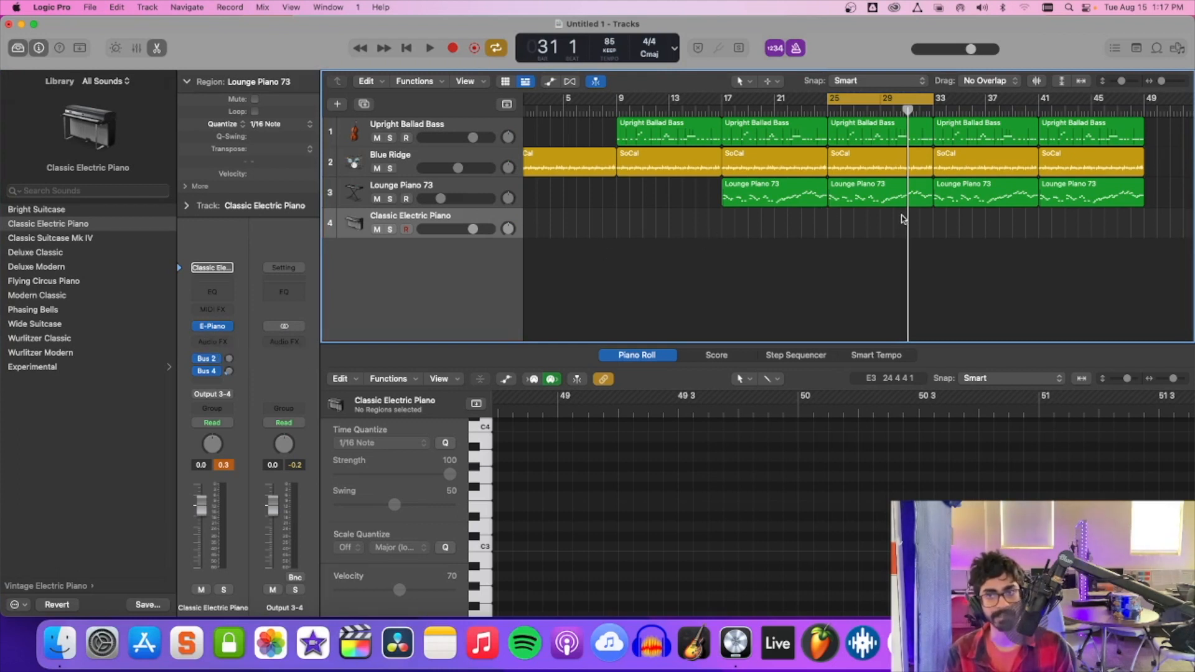
scroll(903, 218, right, 3)
click(1030, 127)
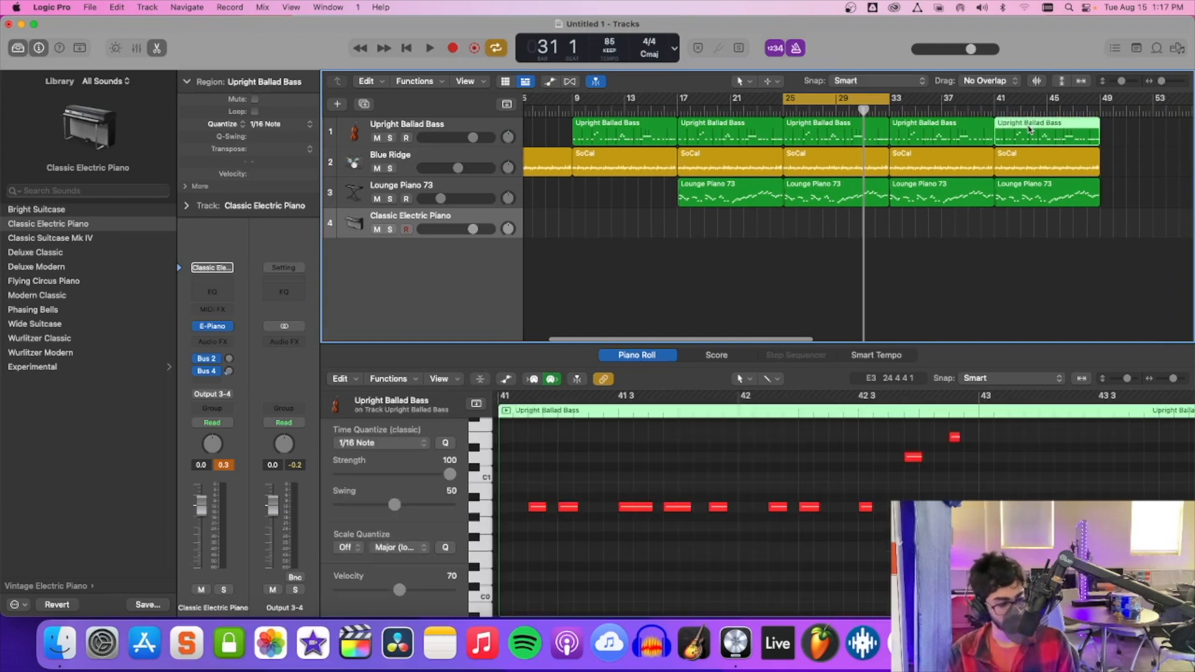
key(super+r)
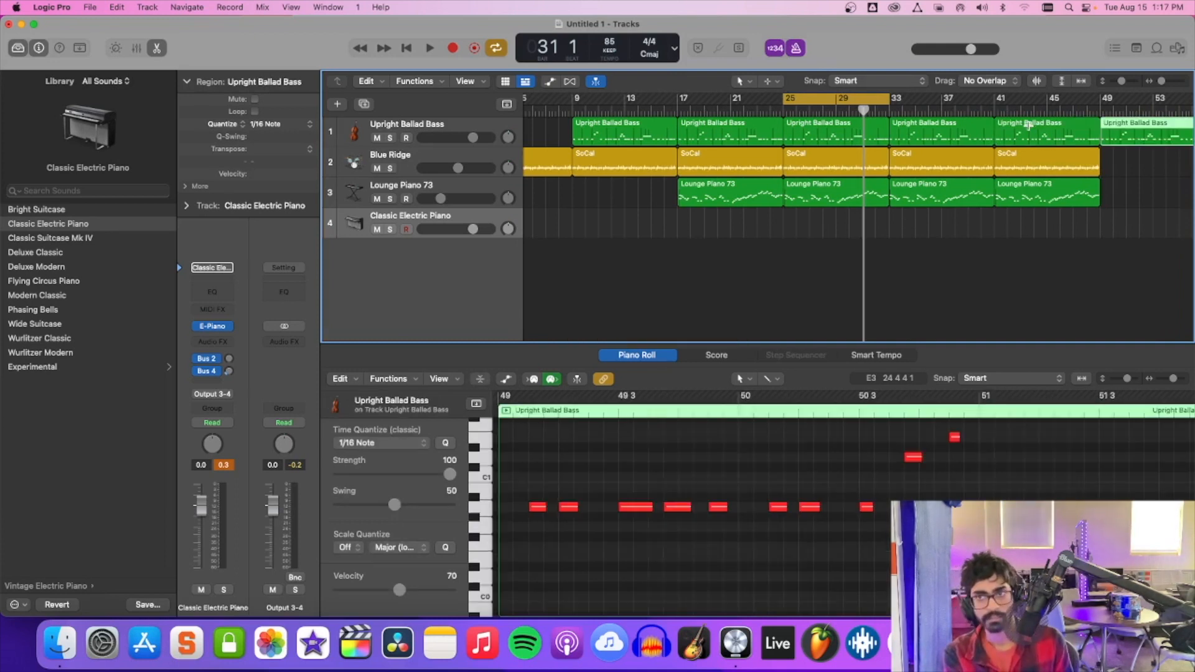
scroll(1030, 127, right, 5)
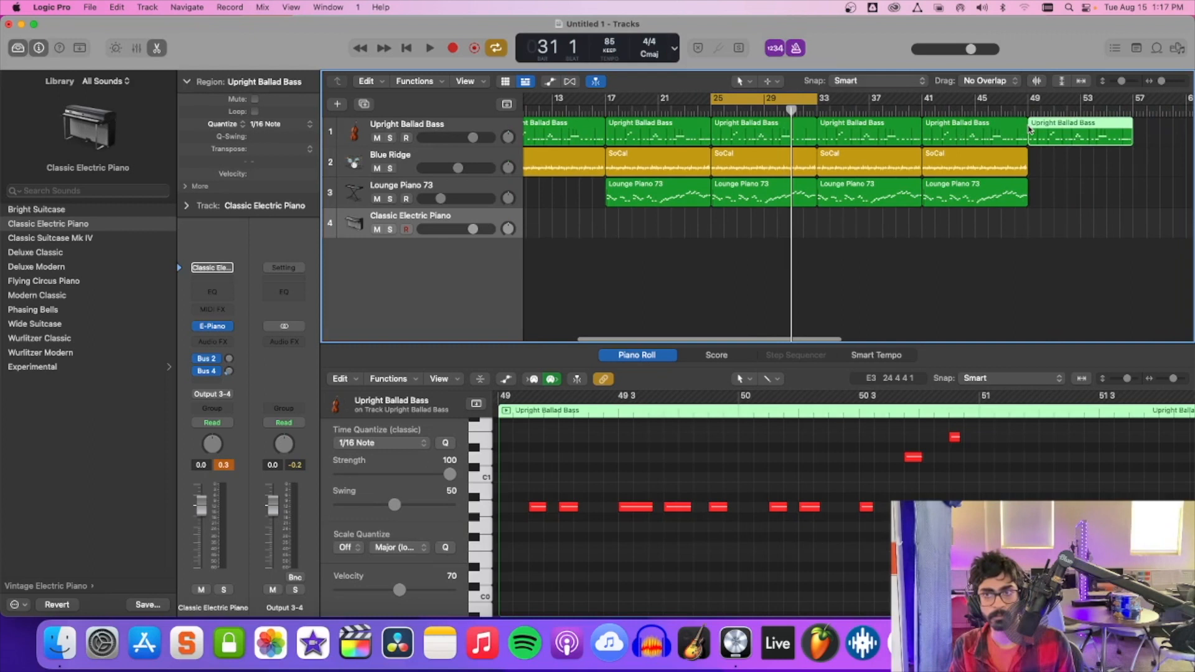
click(991, 153)
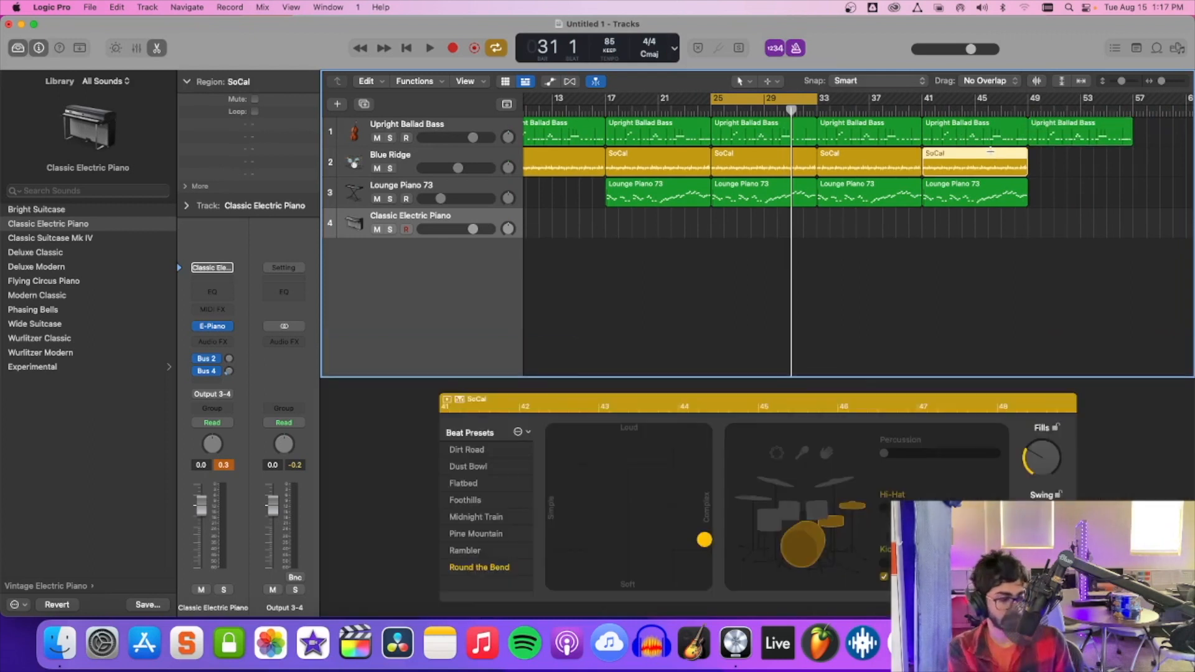
key(super+r)
click(976, 187)
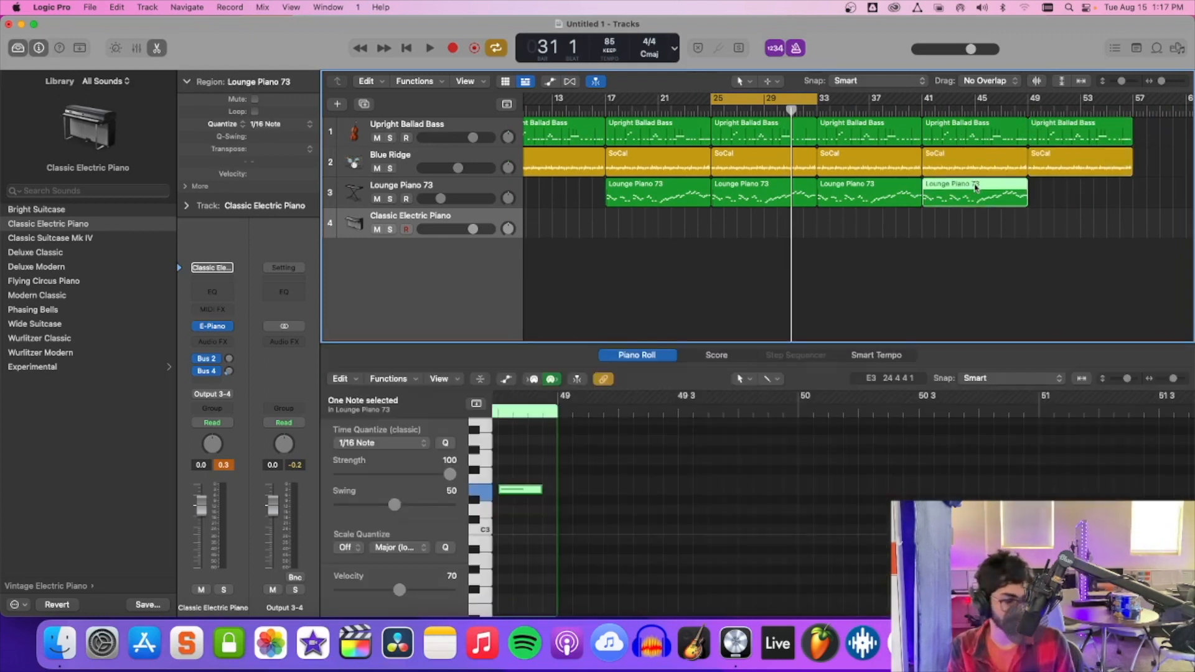
key(super+r)
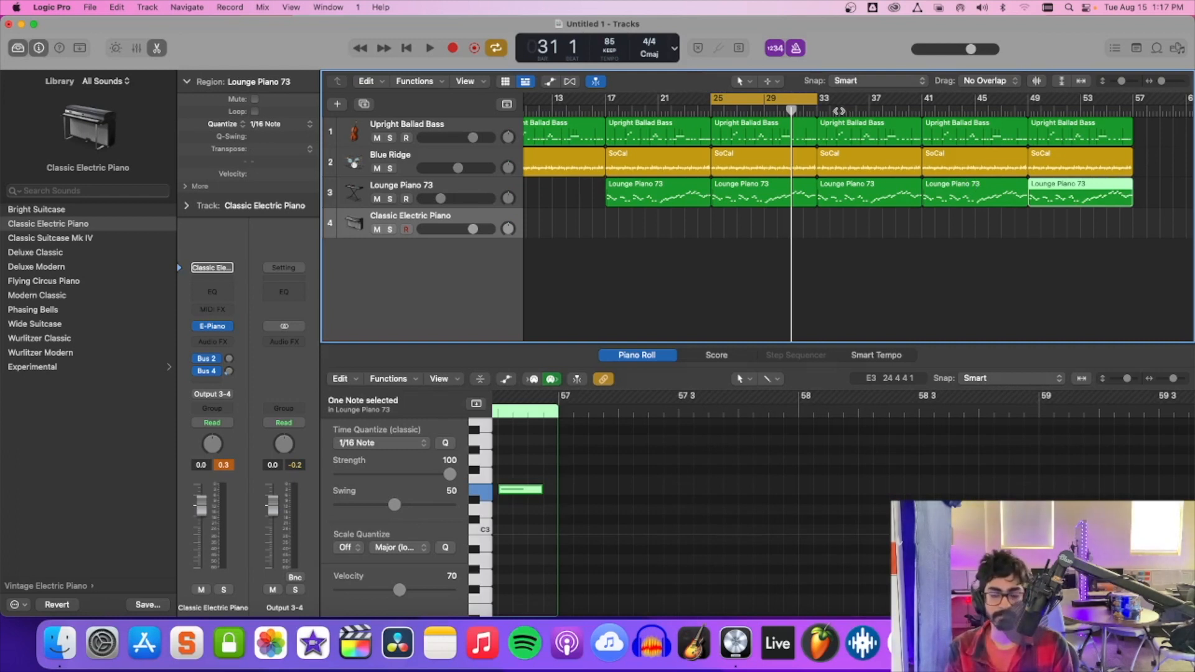
drag(819, 109, 1131, 115)
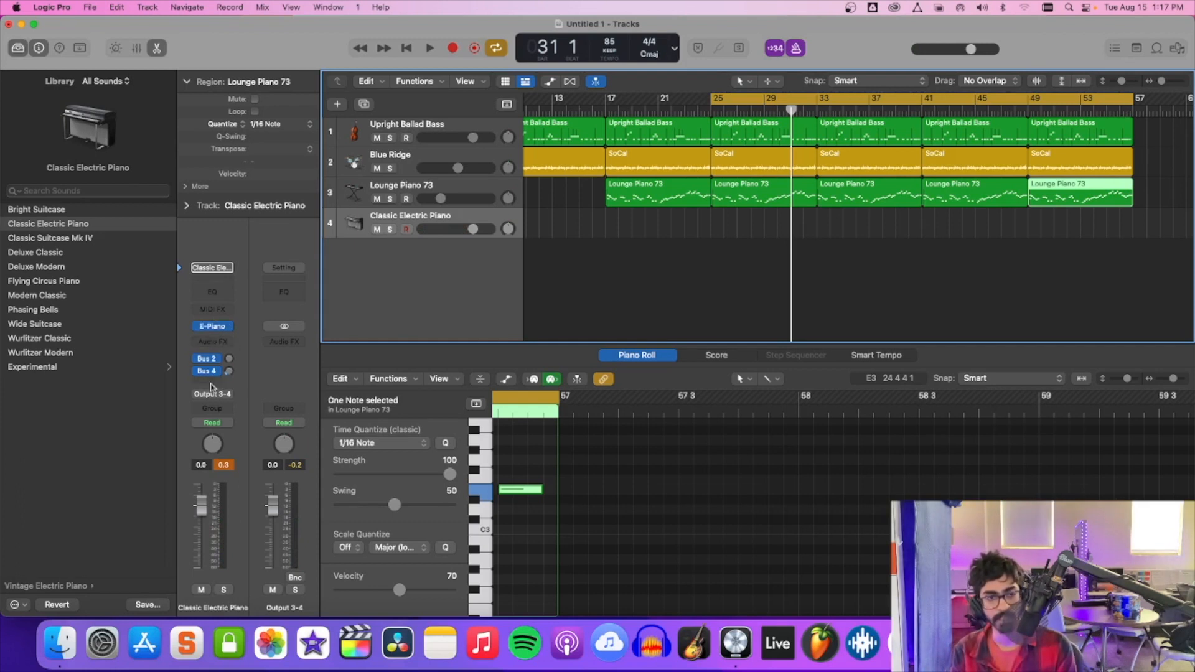
Insert a ChromaVerb reverb on the Classic Electric Piano track.
click(212, 341)
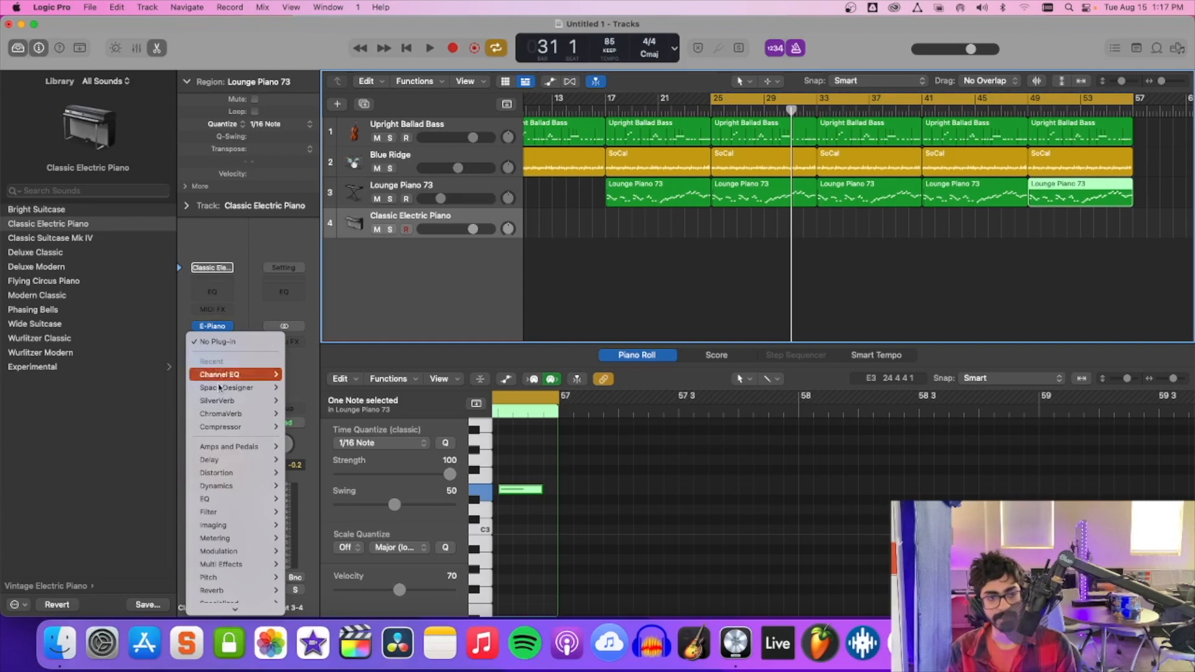
mouse_move(235, 559)
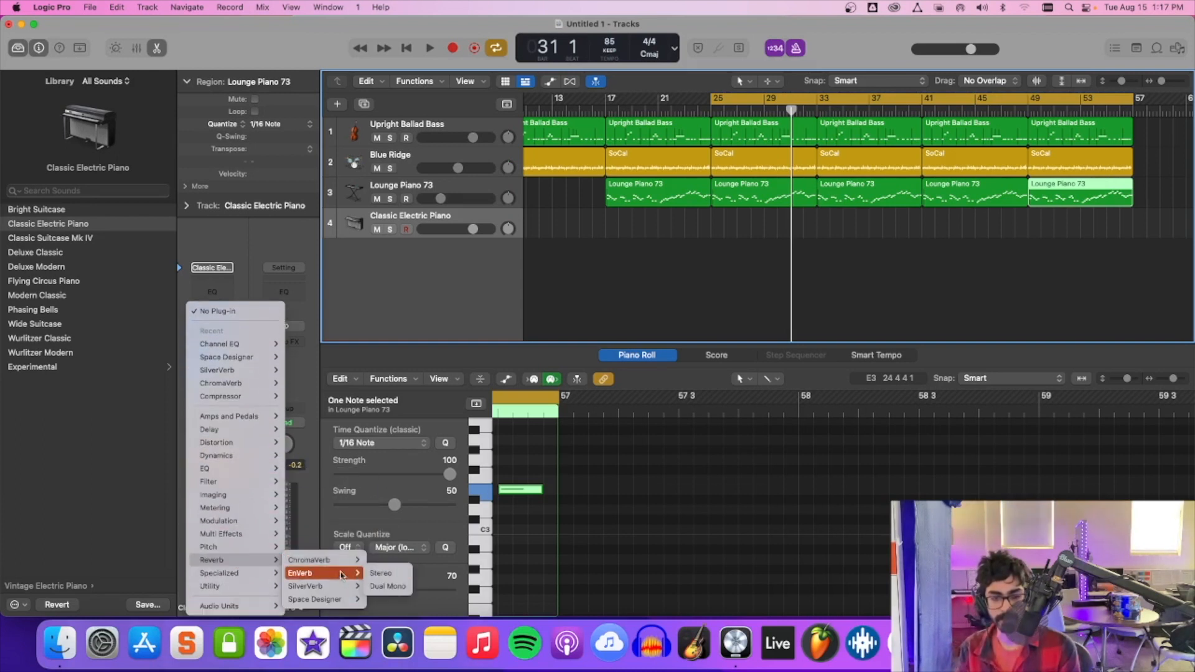
click(381, 561)
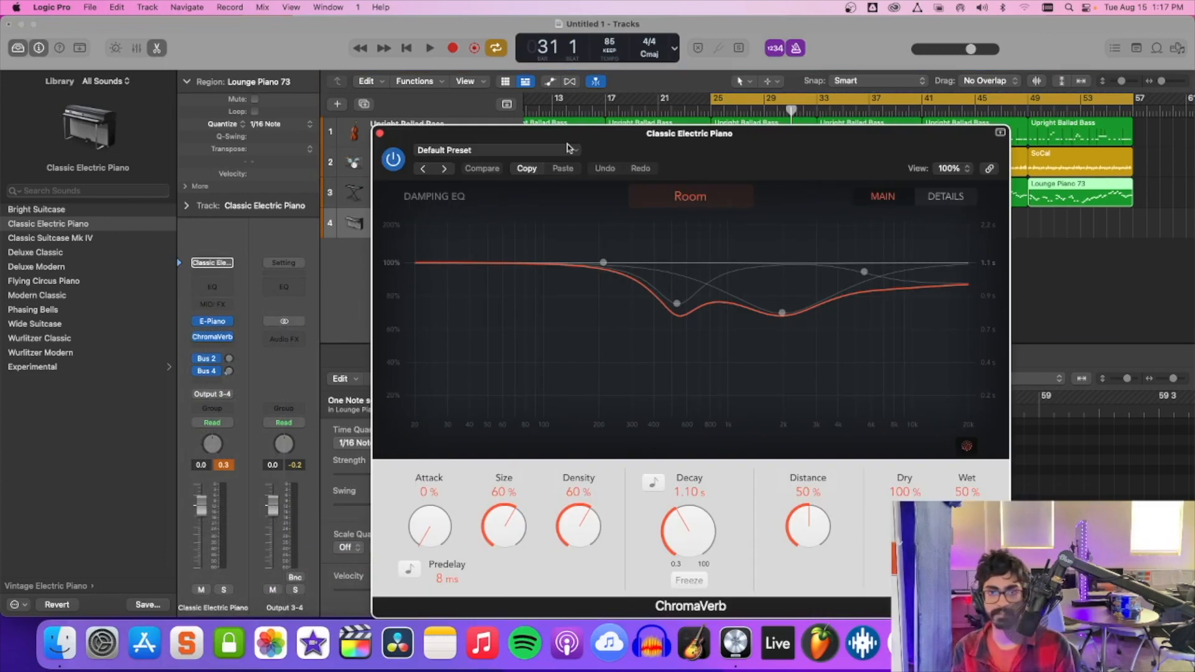
key(space)
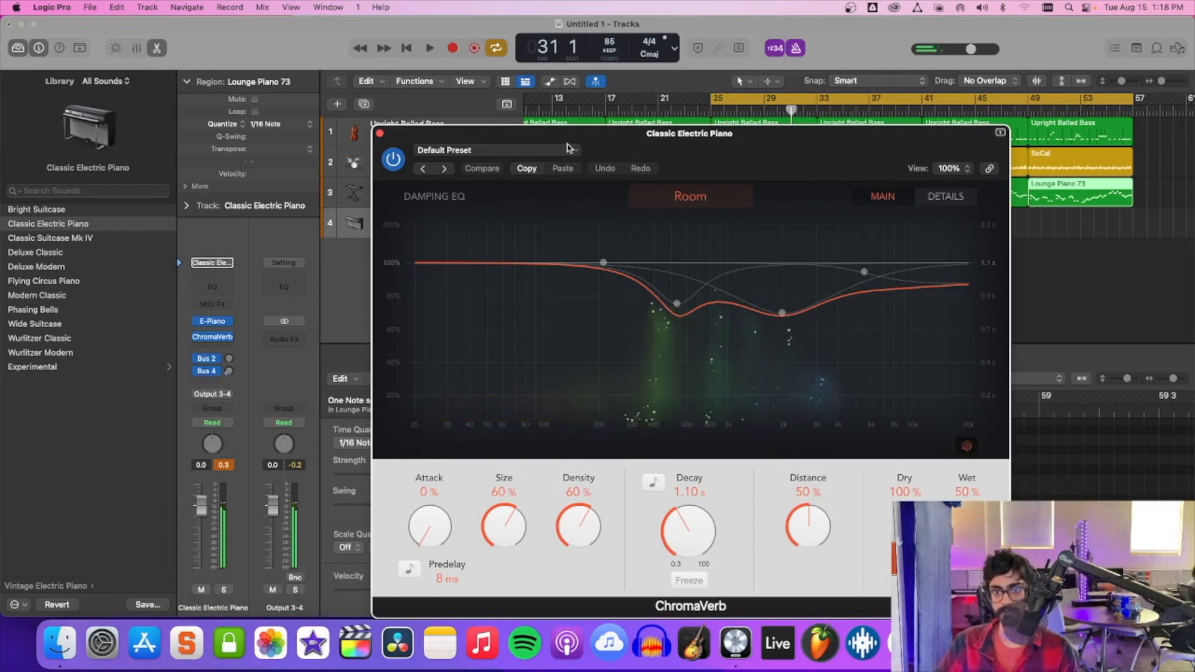
Audition ChromaVerb room types such as Airy, Strange Room, Dark Room, Synth Hall and Room, ending on Reflective Hall.
click(560, 150)
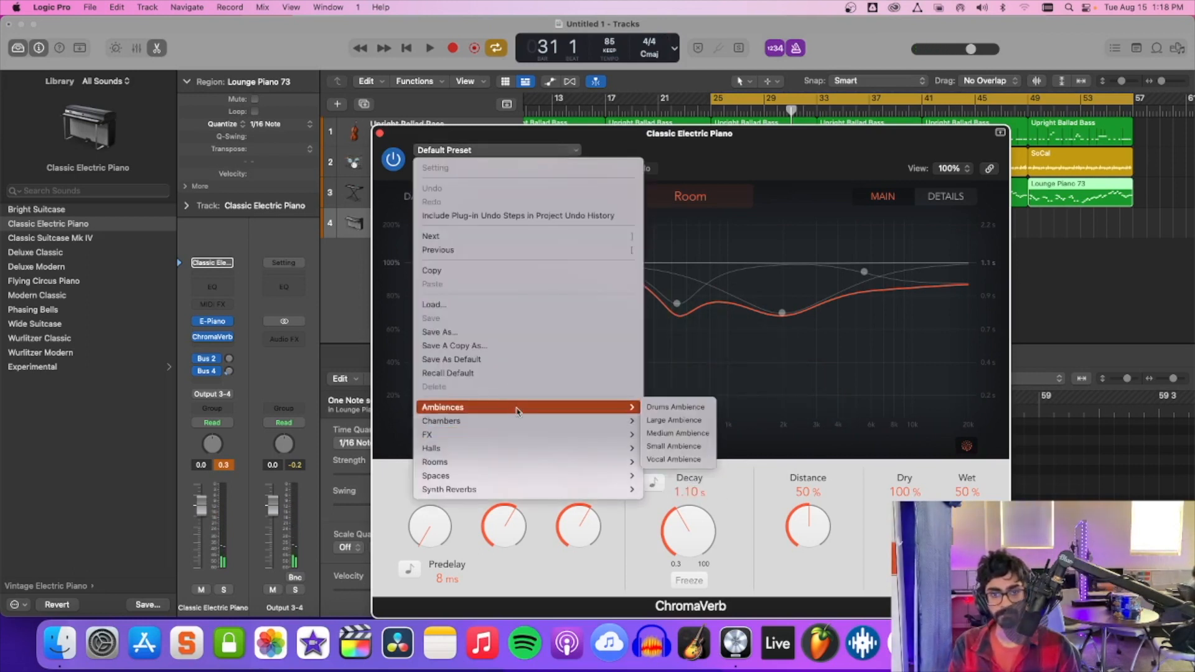
click(764, 153)
click(696, 196)
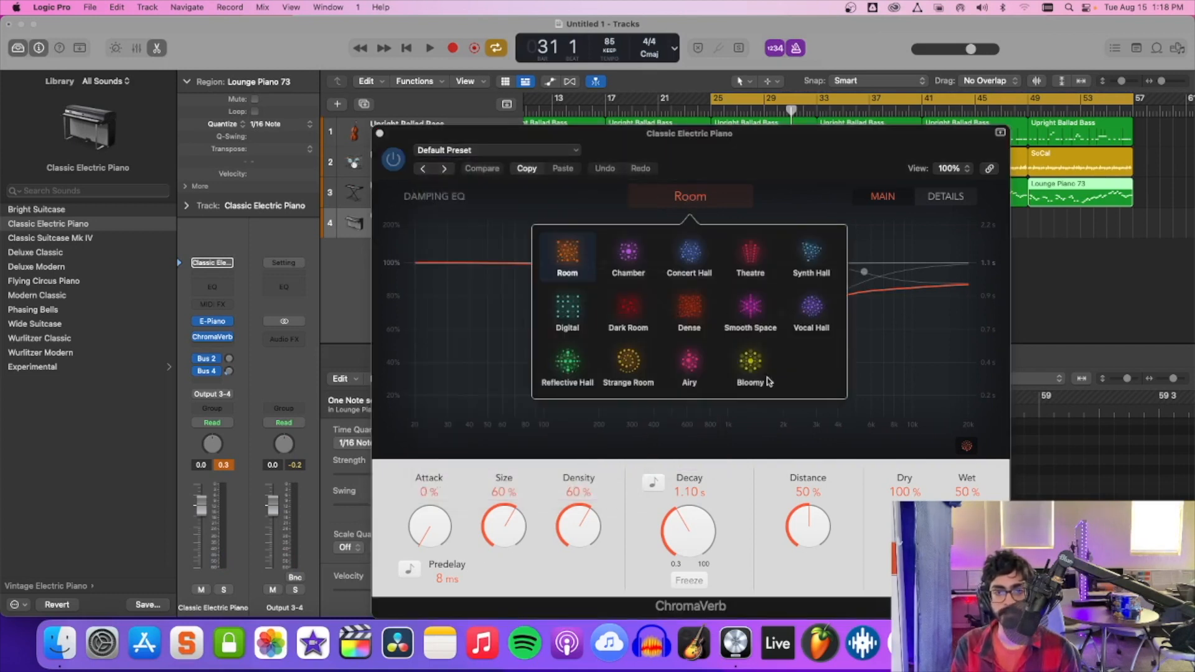
click(691, 366)
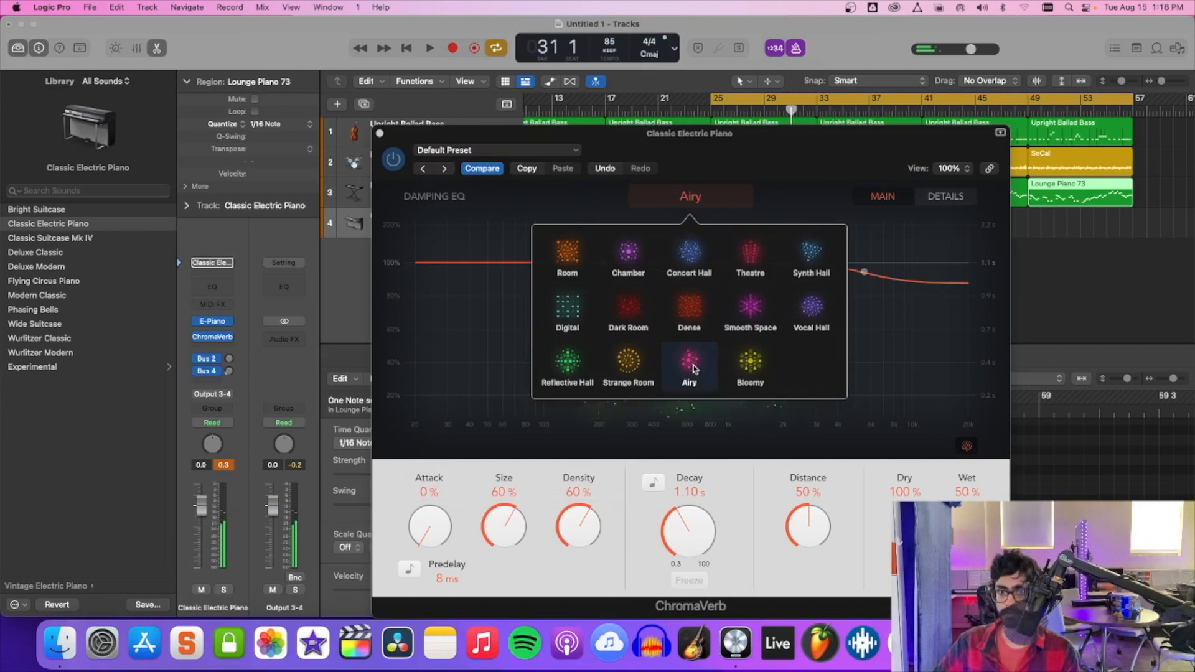
click(635, 371)
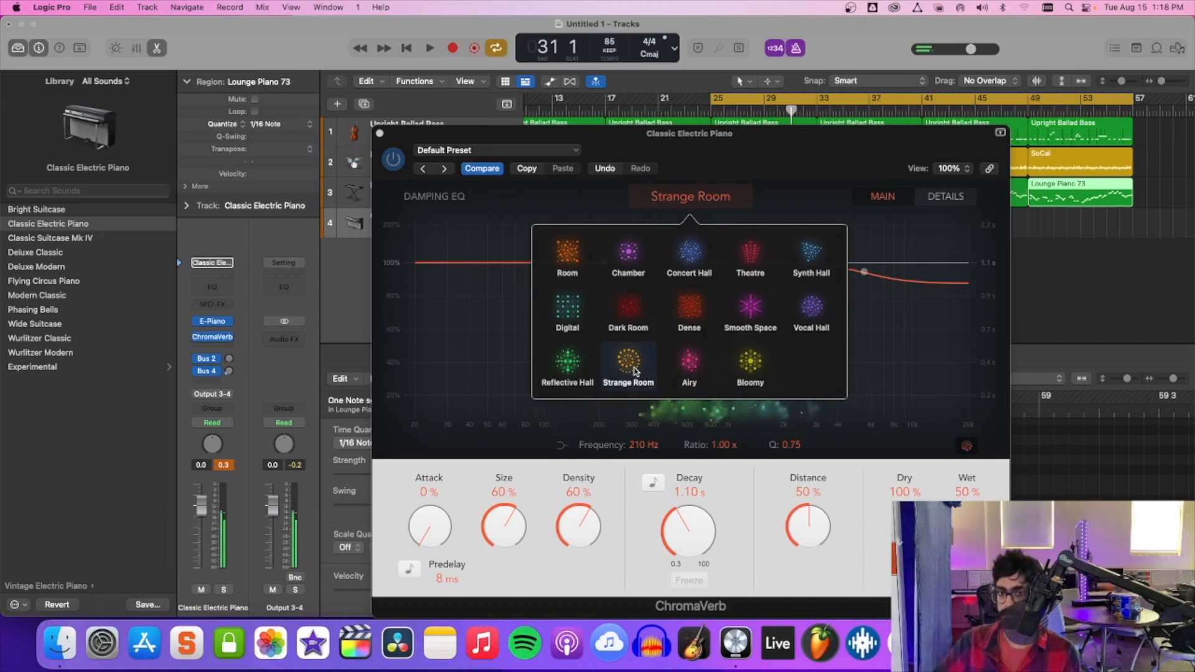
click(630, 315)
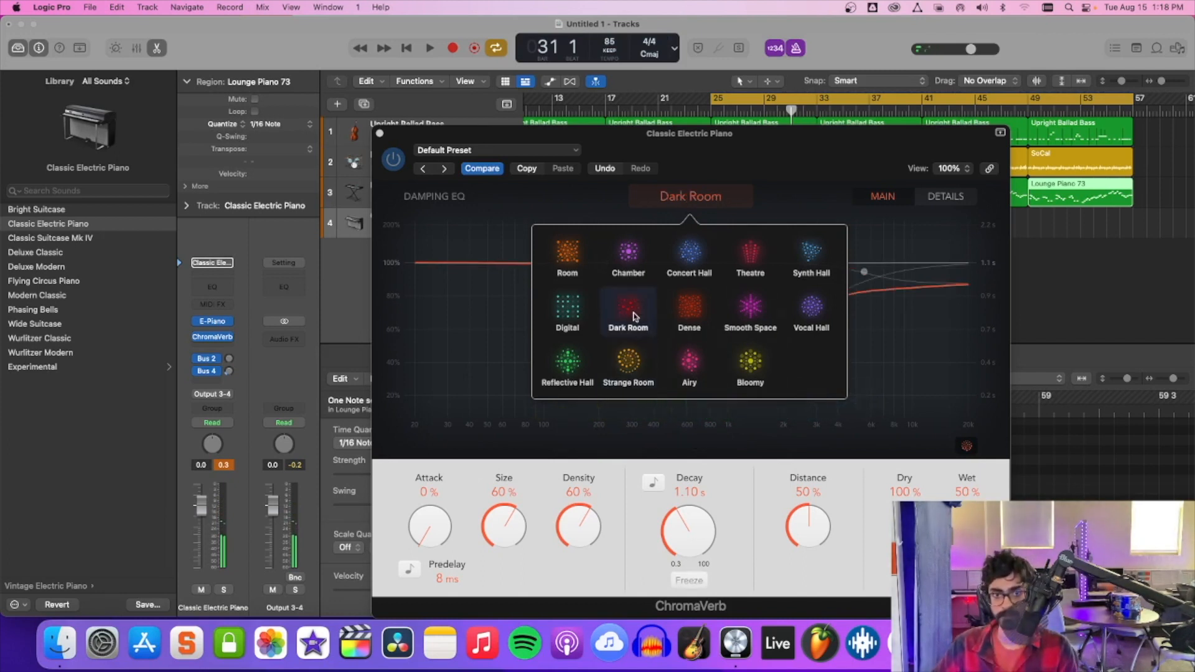
click(702, 360)
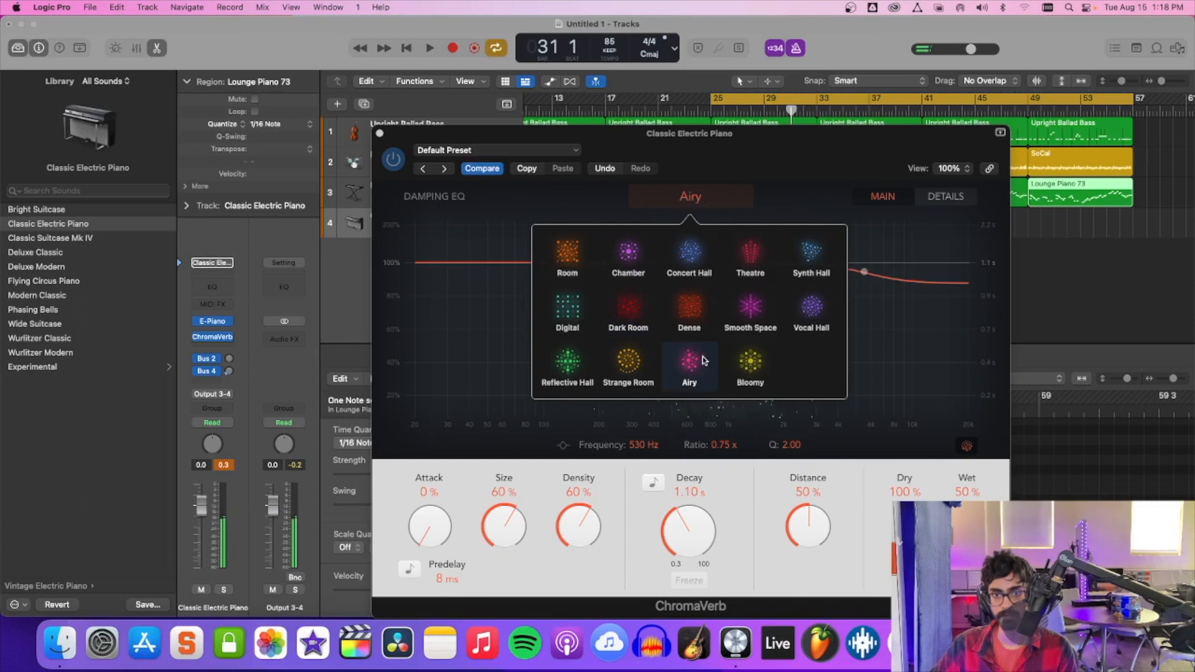
click(756, 315)
click(804, 313)
click(805, 274)
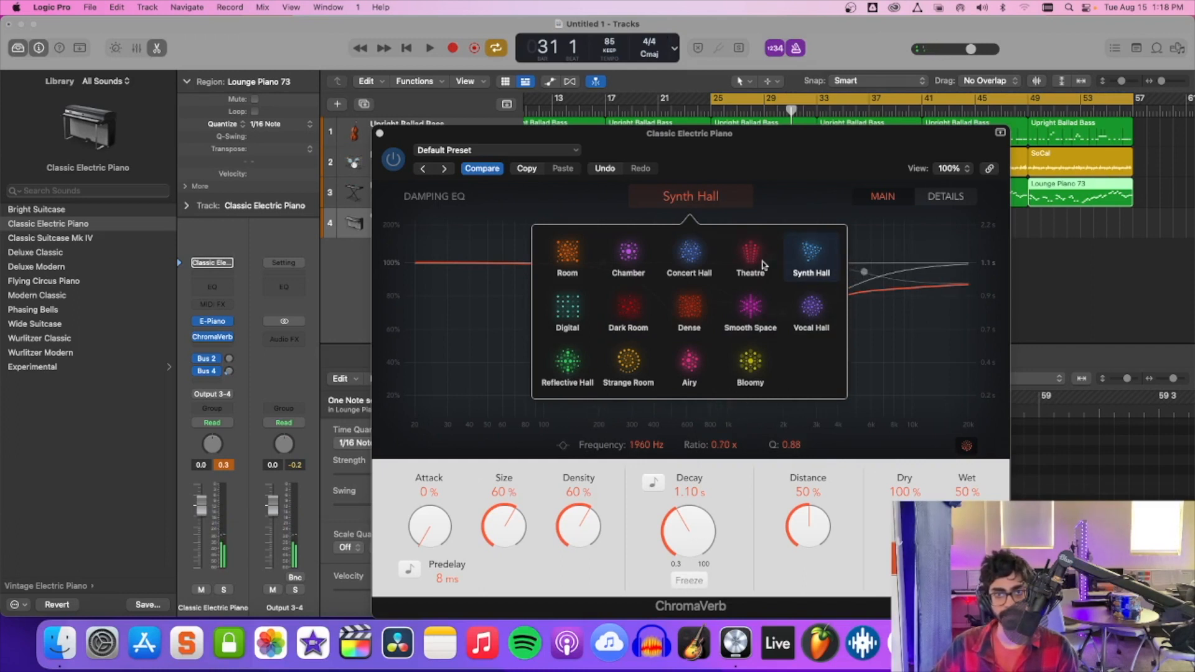
click(552, 268)
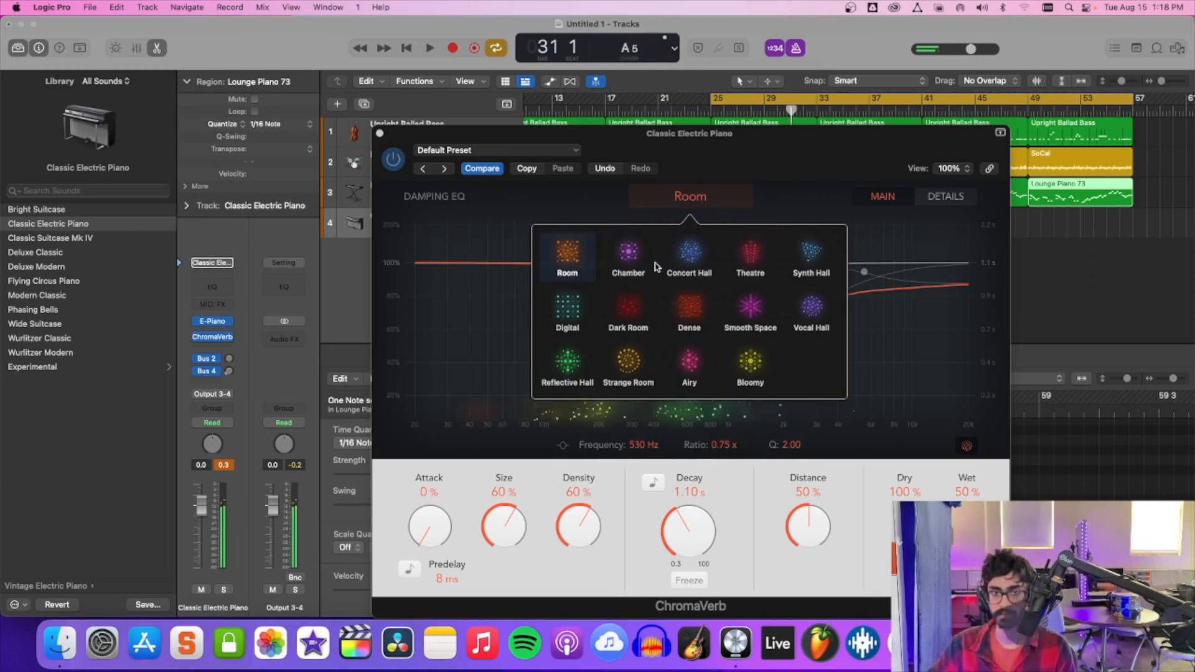
click(570, 367)
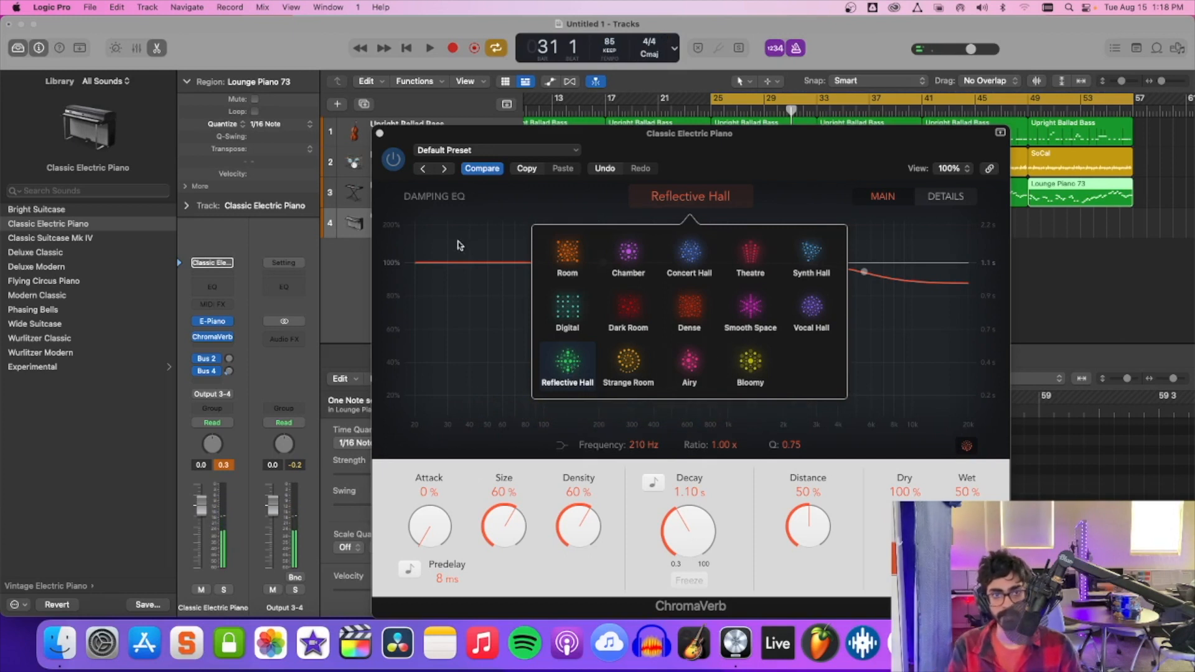
click(684, 142)
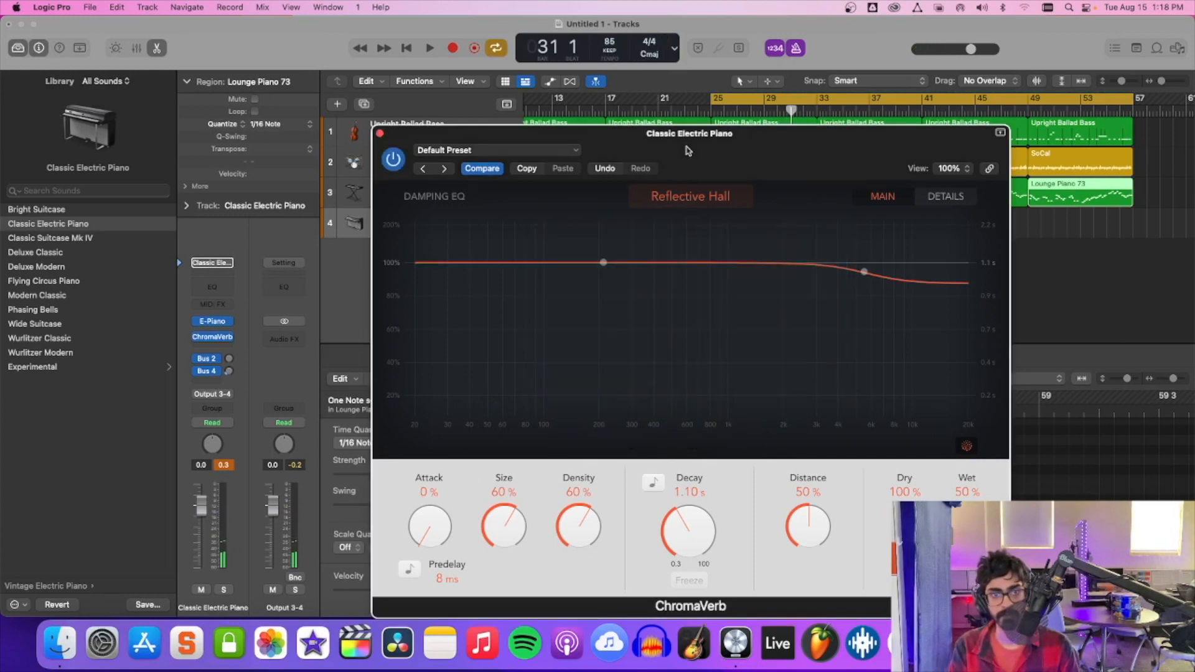
Try the Small Ambience preset in ChromaVerb.
click(488, 151)
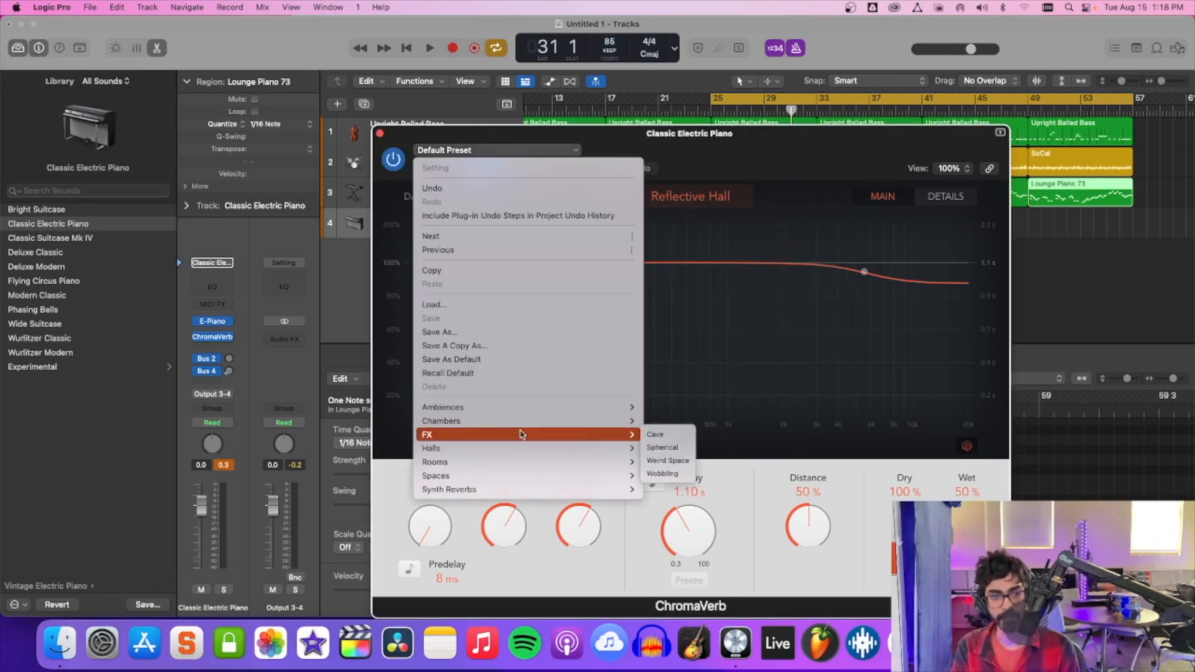
mouse_move(549, 413)
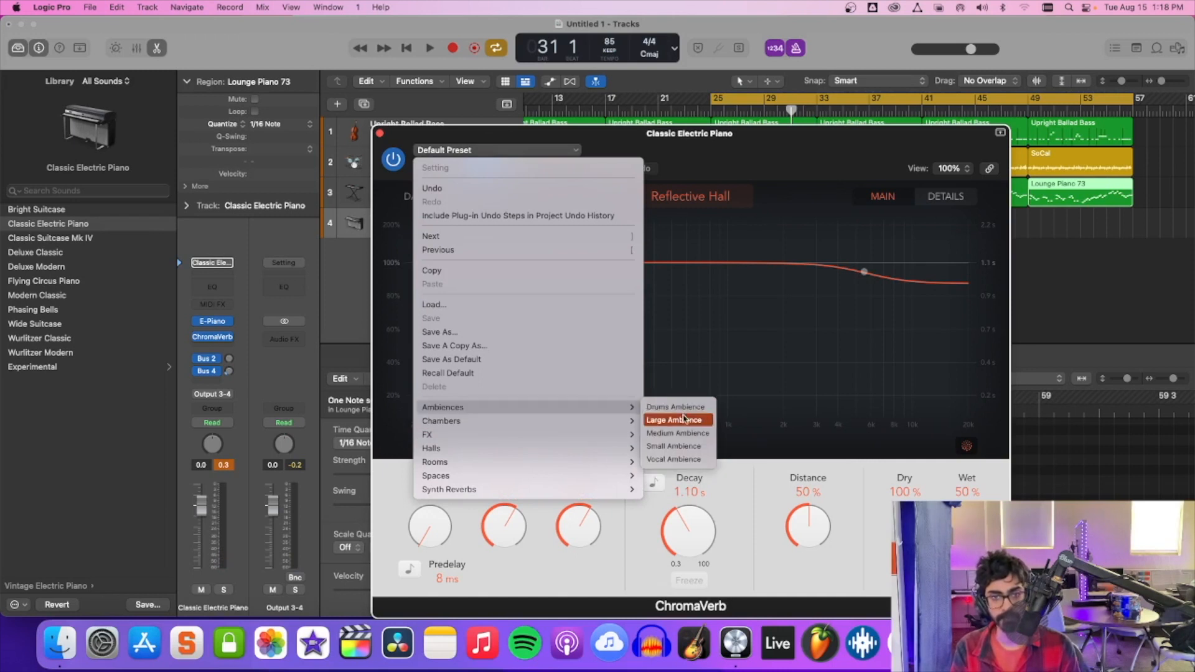
click(686, 448)
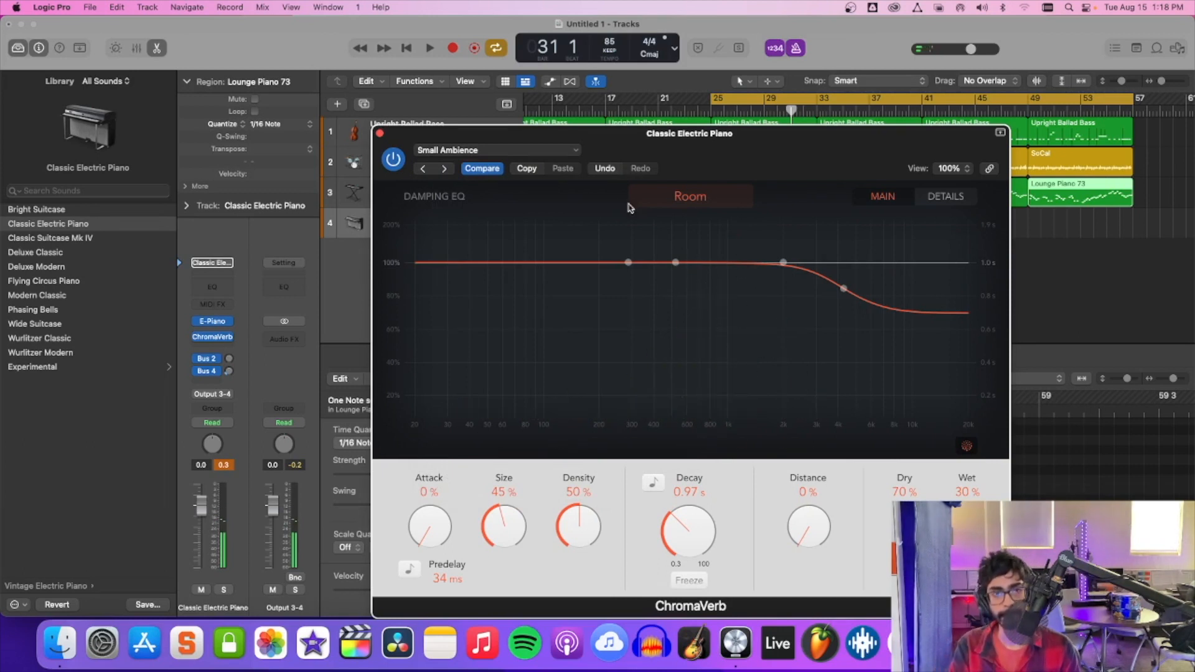
Load the Trance Space synth reverb preset in ChromaVerb and close the plug-in window.
click(548, 155)
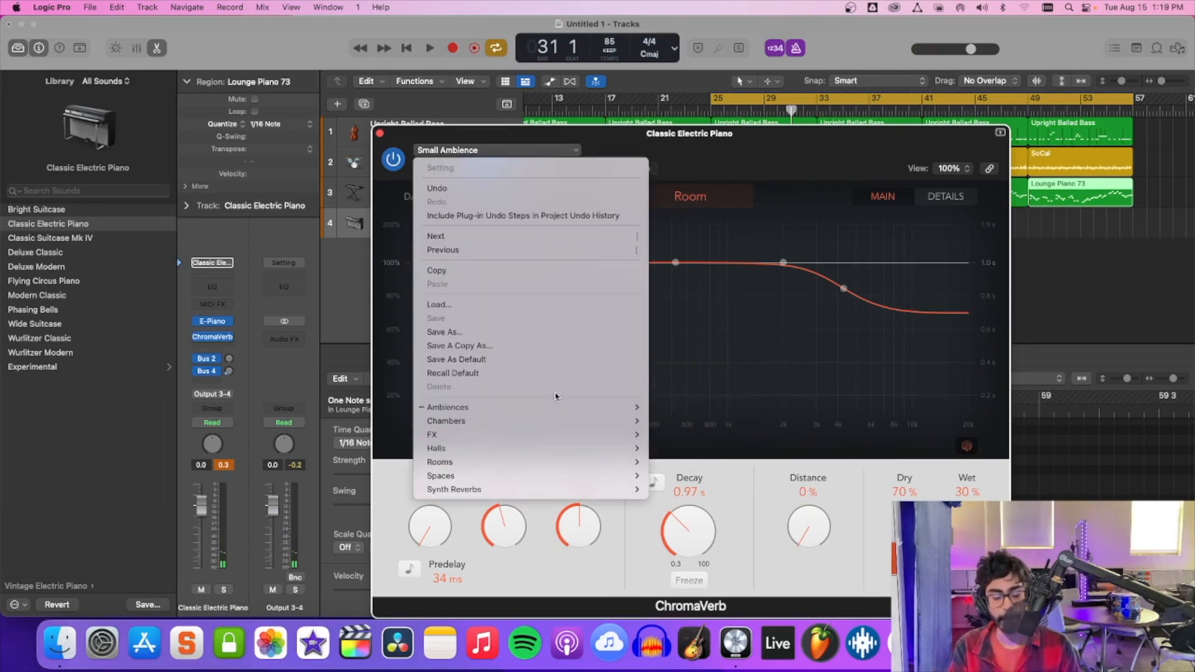
mouse_move(539, 486)
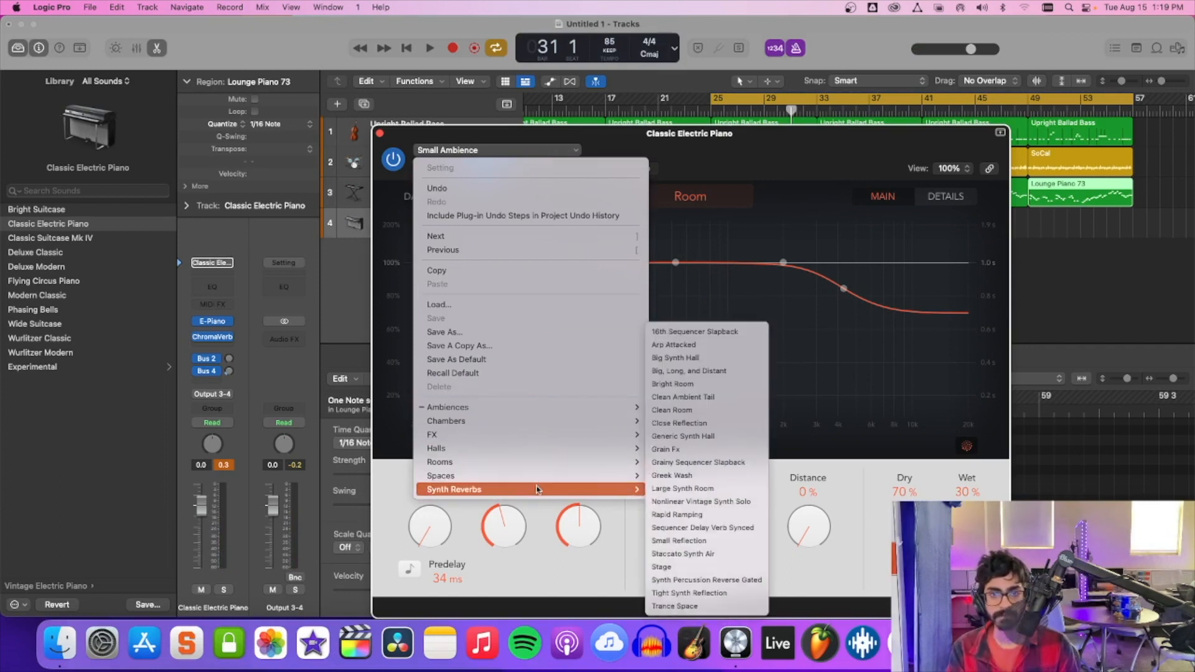
click(696, 608)
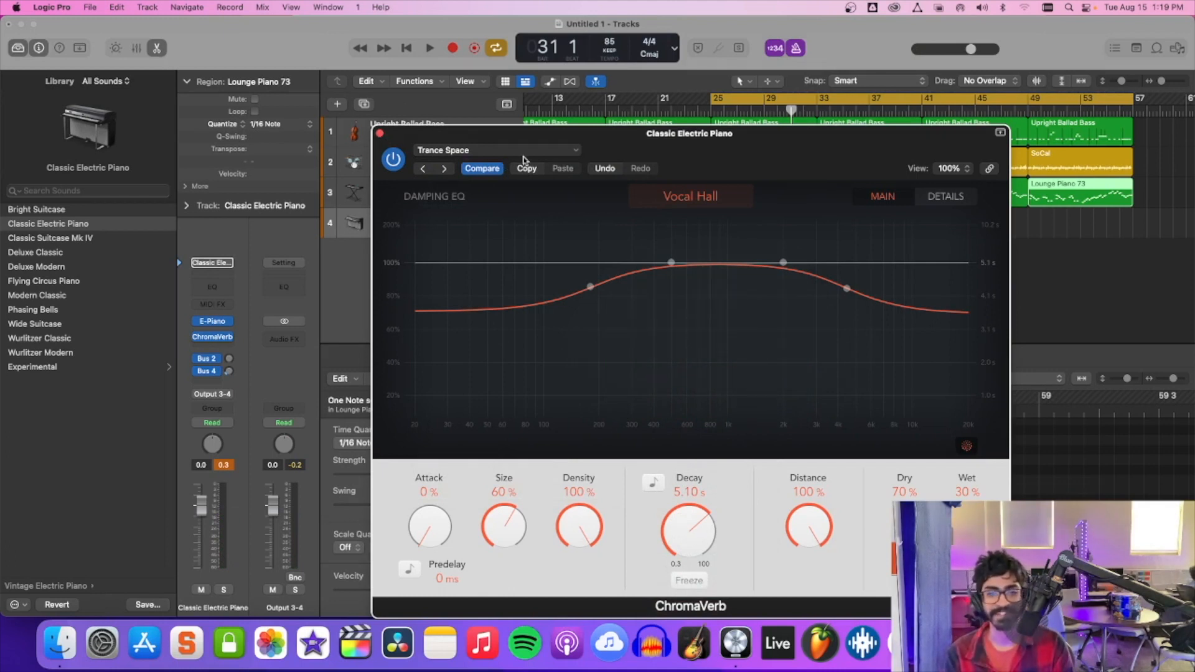
click(380, 136)
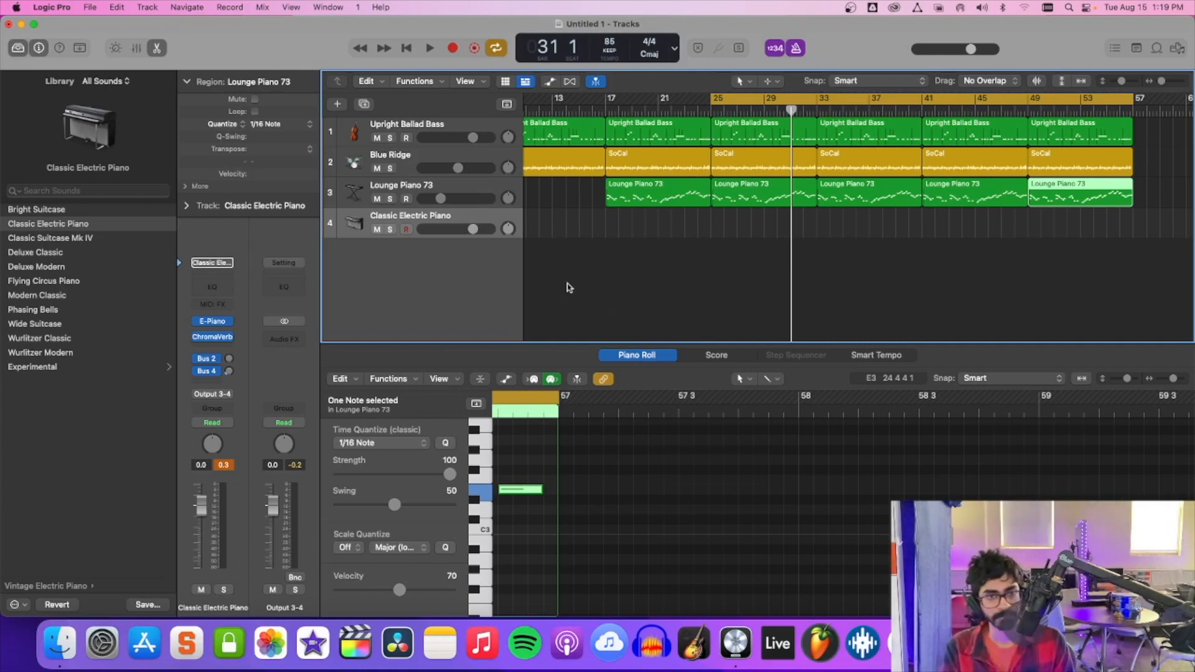
Play the cycled section from bar 25 to hear the reverbed electric piano with the arrangement.
key(space)
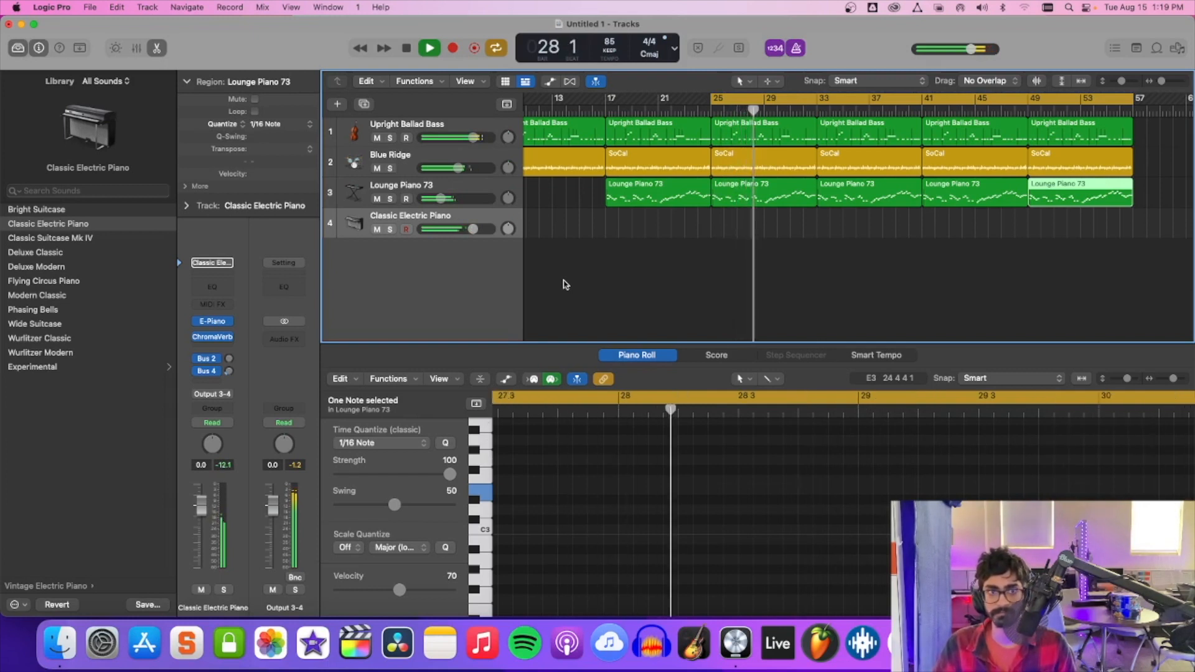
key(space)
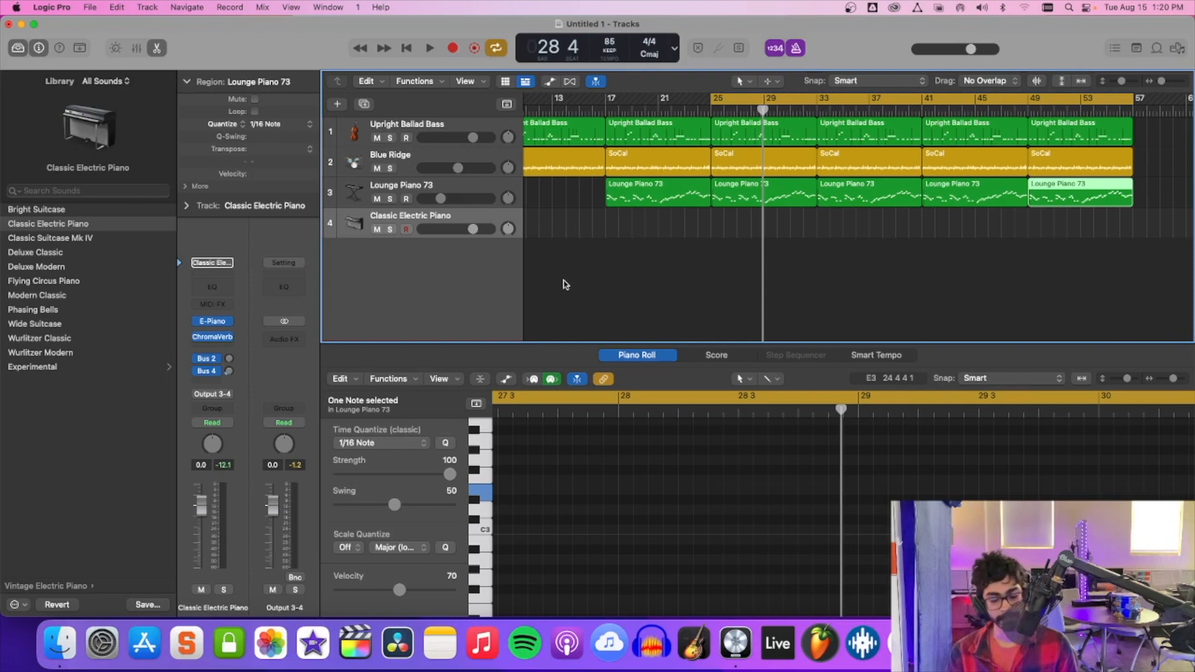
Move the playhead back to bar 5 in the opening SoCal drum region.
scroll(565, 284, left, 5)
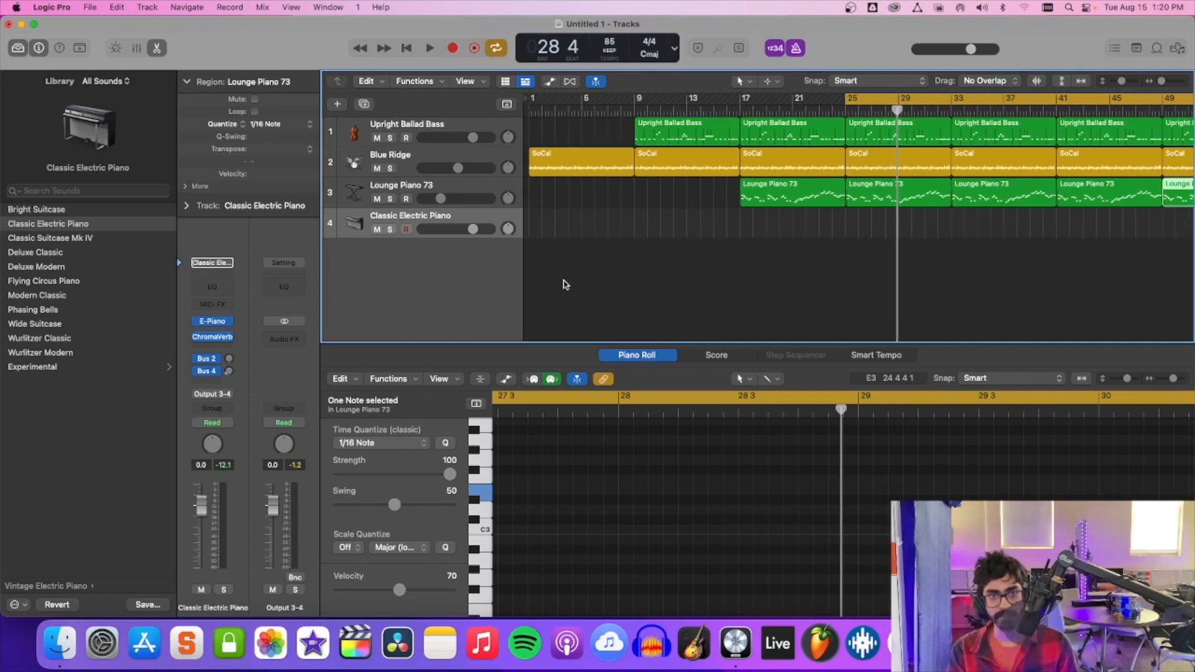
click(543, 110)
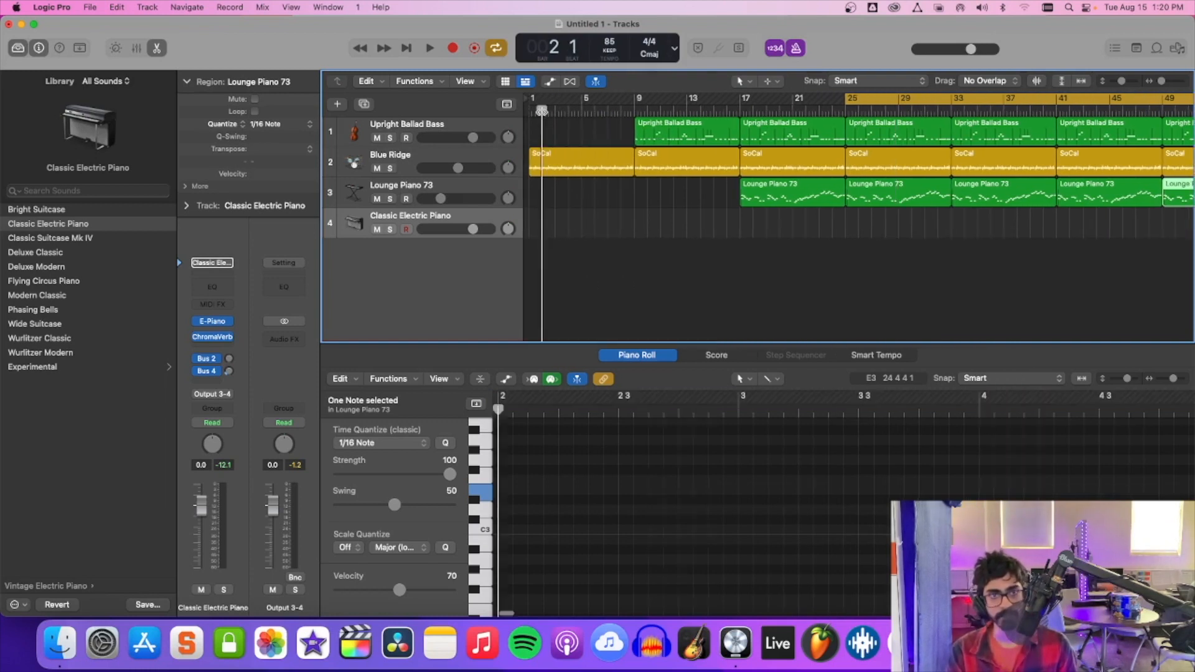
click(584, 111)
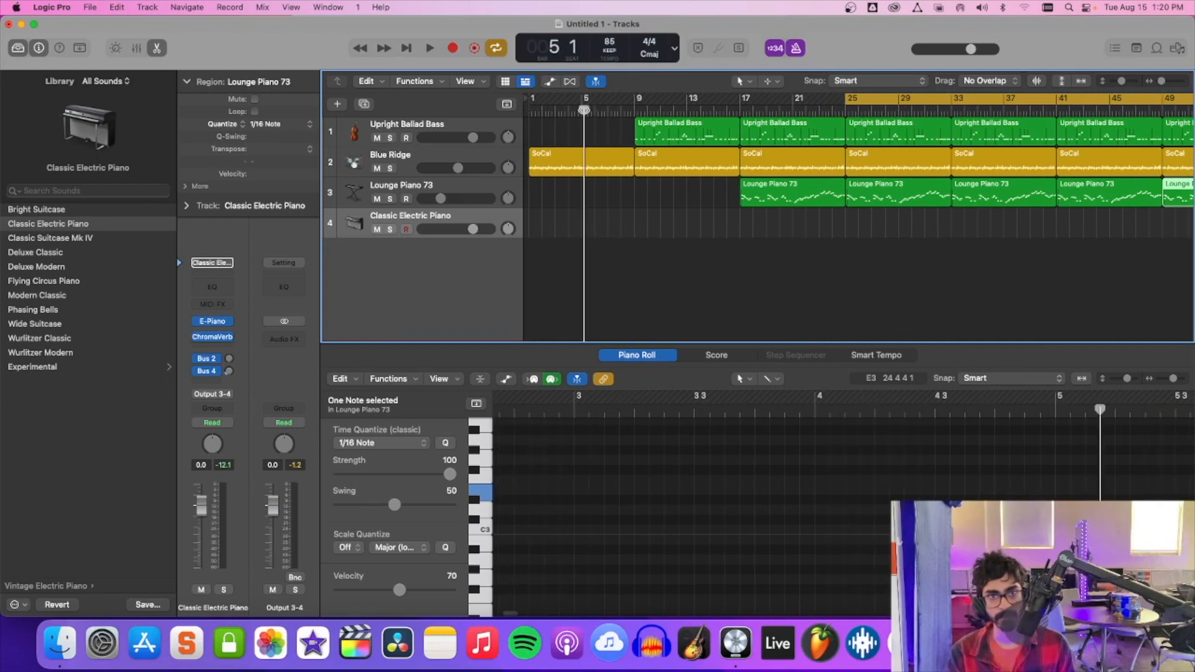
Move the playhead through the arrangement's drum intro, the bass entry near bar 12 and the electric piano entry at bar 18.
click(549, 111)
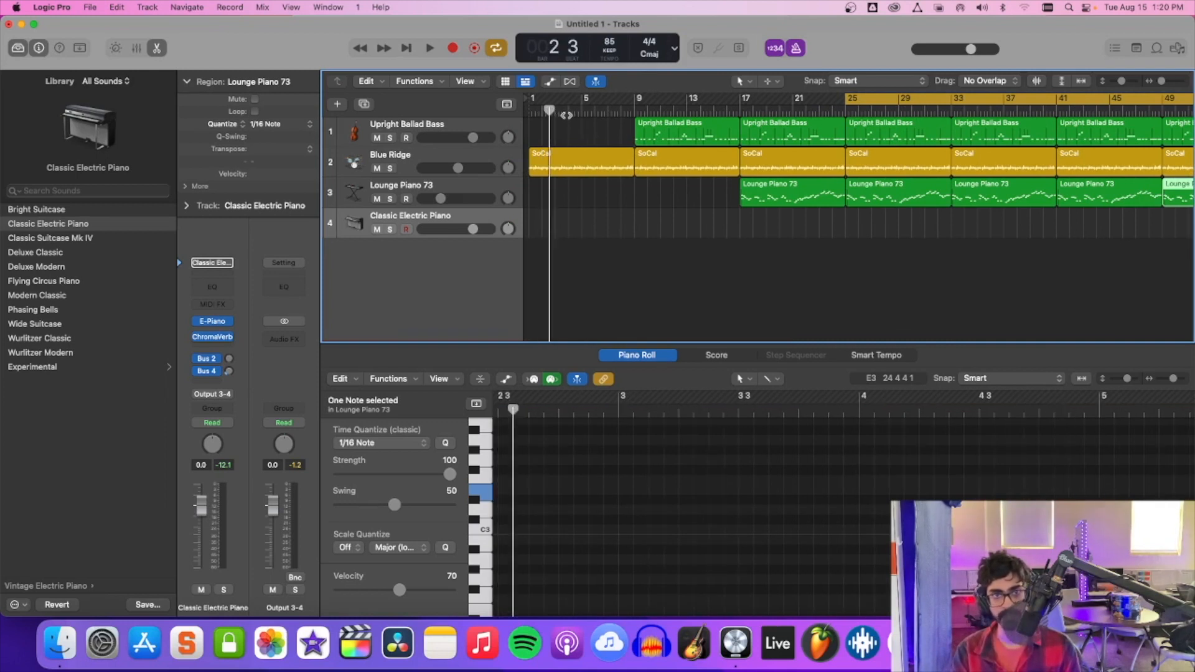
click(670, 108)
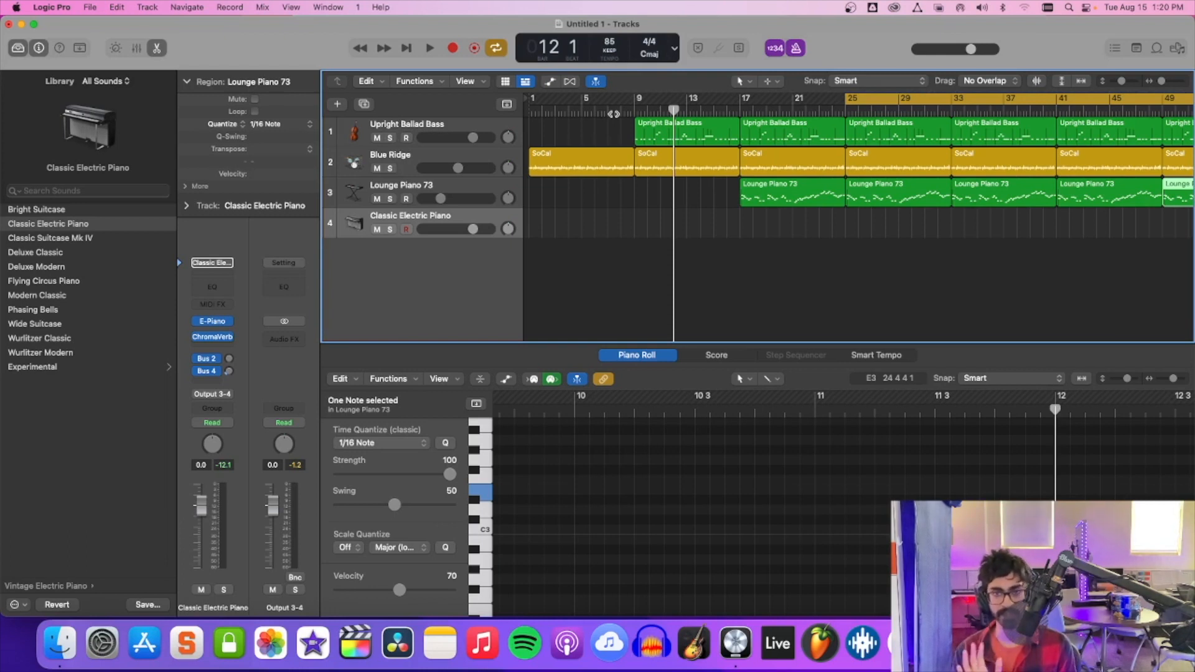
click(750, 113)
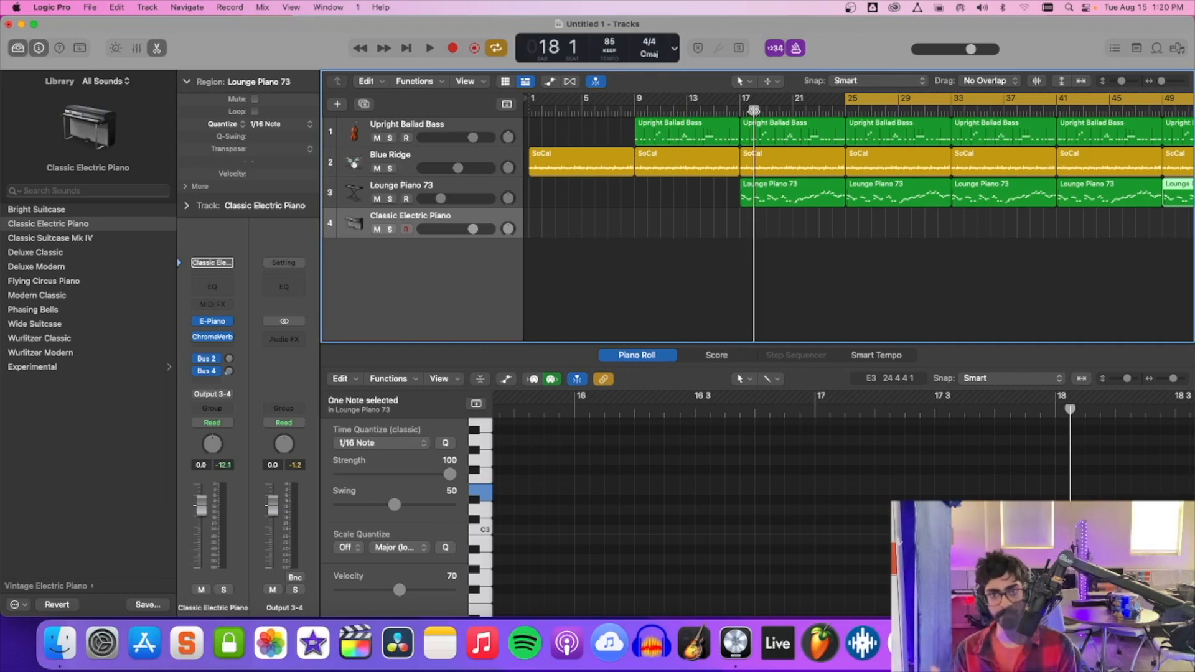
scroll(754, 111, right, 5)
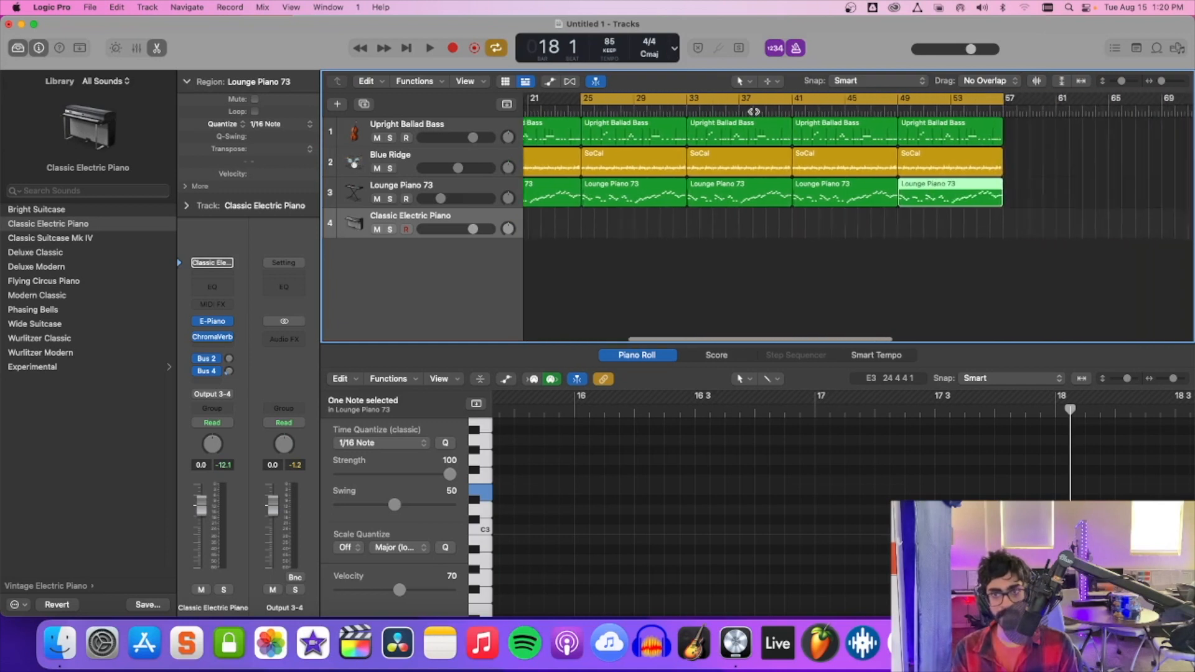
scroll(754, 112, right, 2)
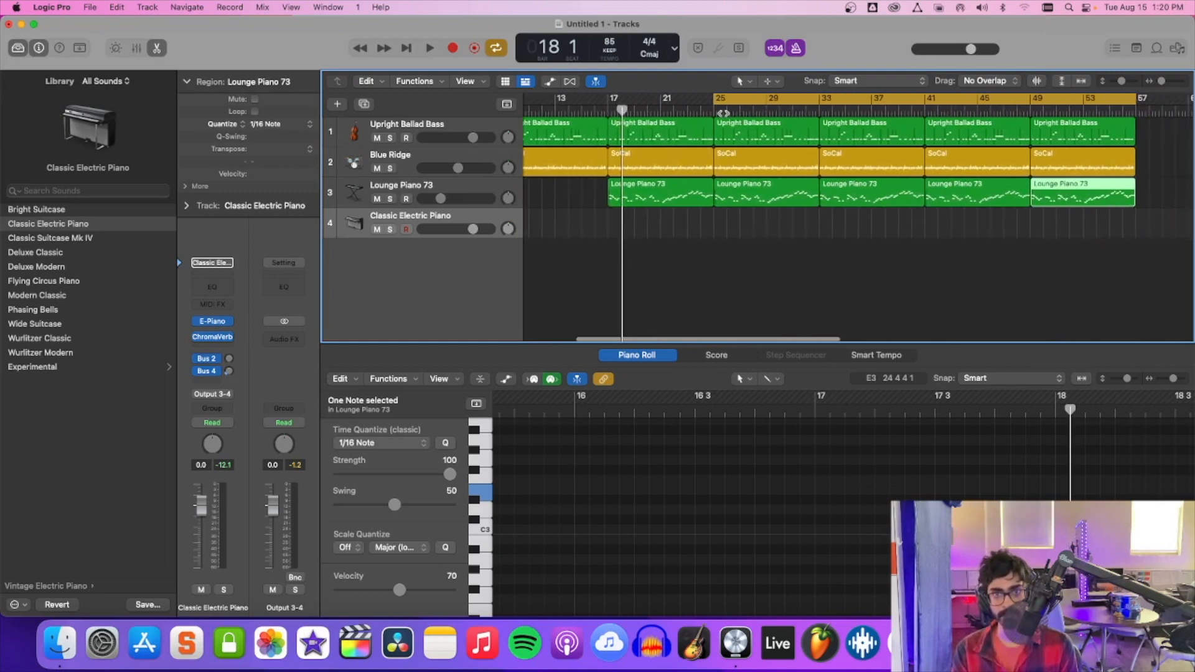
Place the playhead at bar 25 and review the ChromaVerb settings on the Classic Electric Piano track, closing the plug-in window.
click(719, 111)
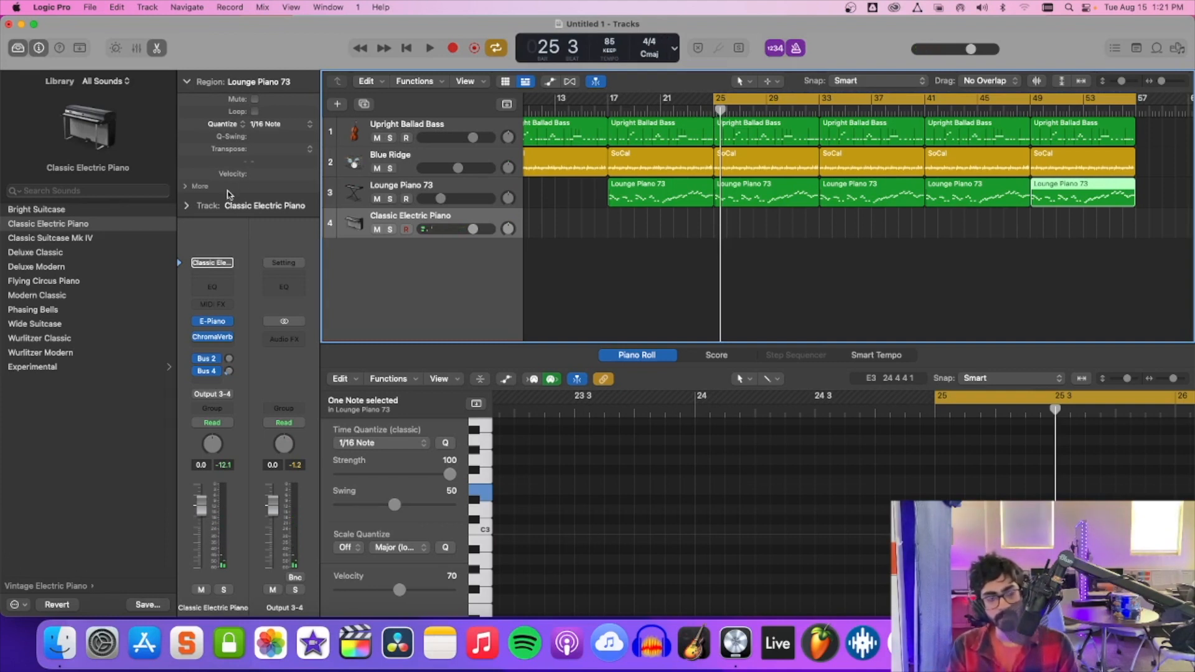
click(214, 339)
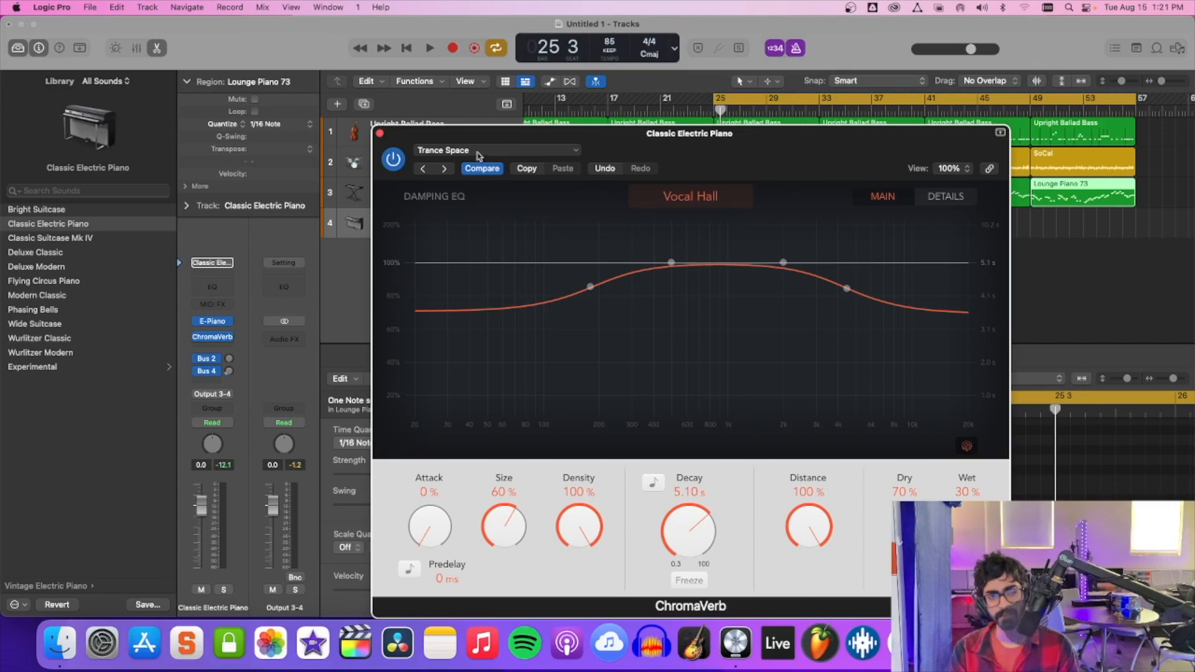
click(380, 134)
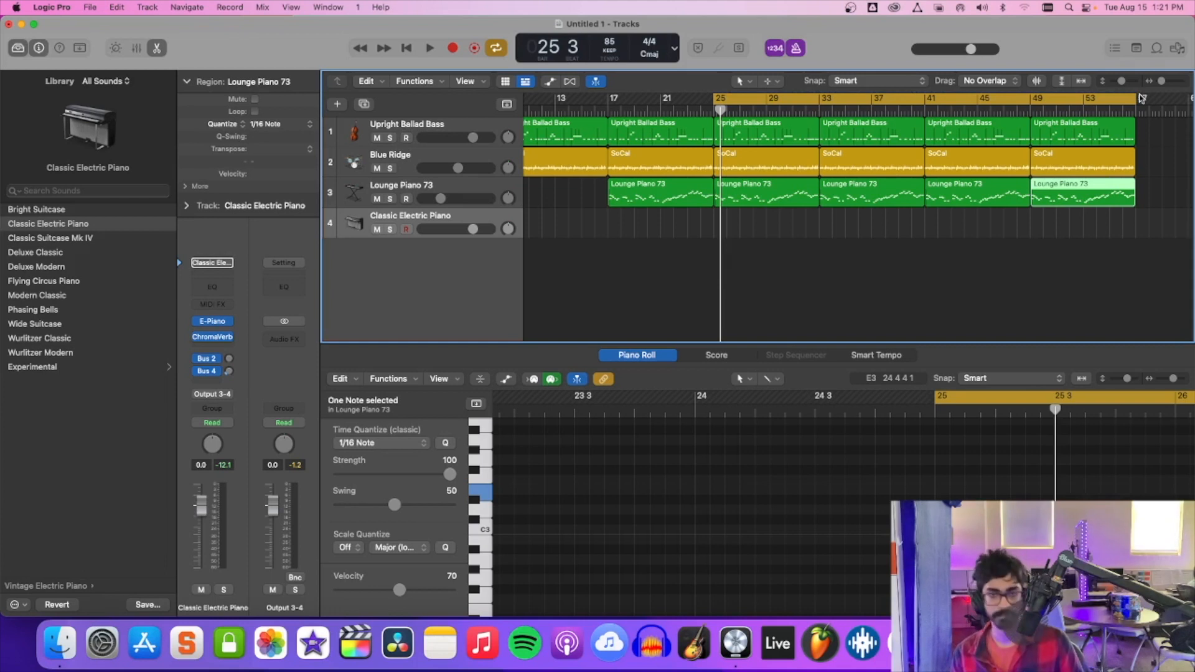
Record a trial Classic Electric Piano solo from bar 25 over the cycled section and delete the take.
key(r)
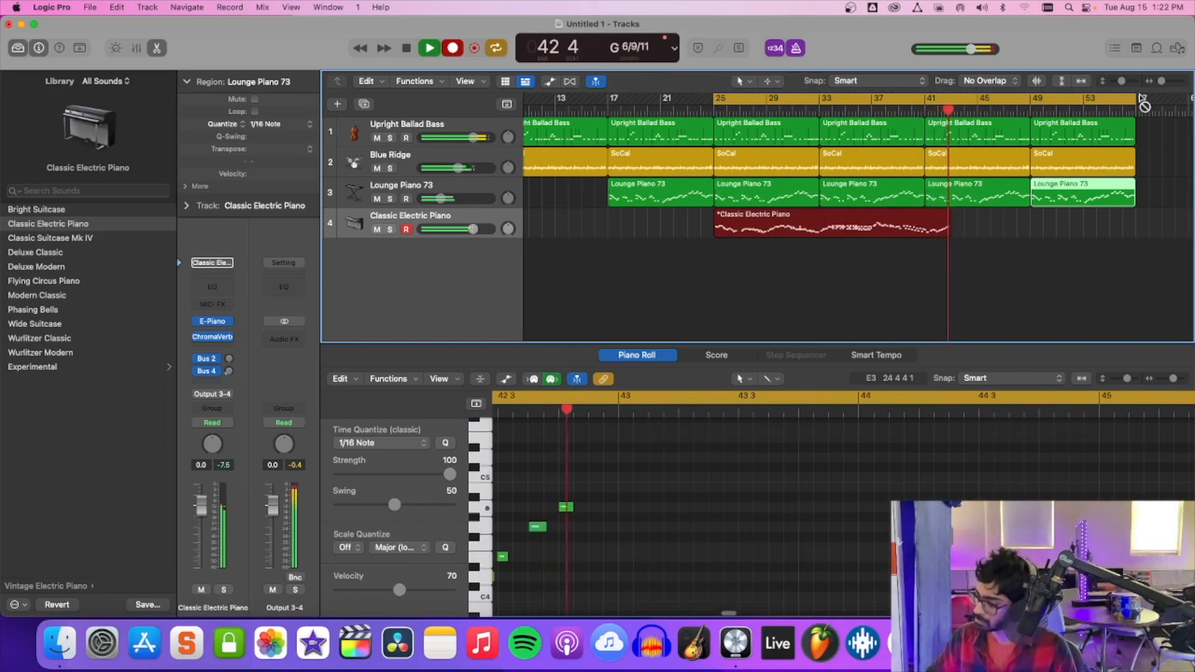
key(space)
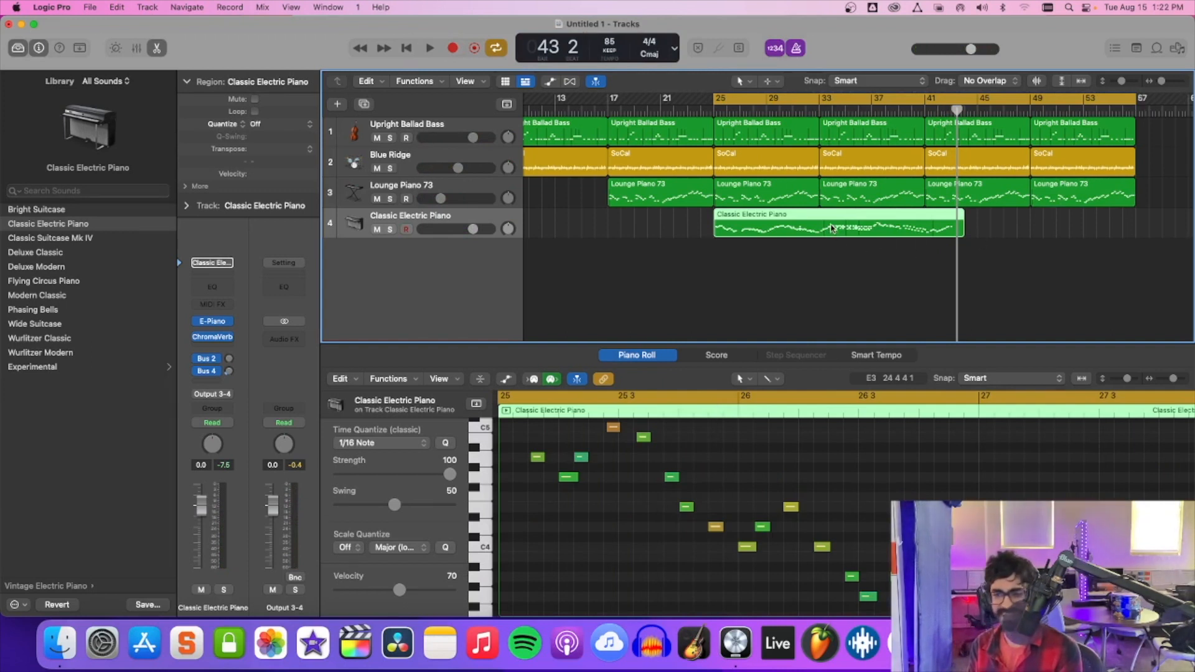
key(Delete)
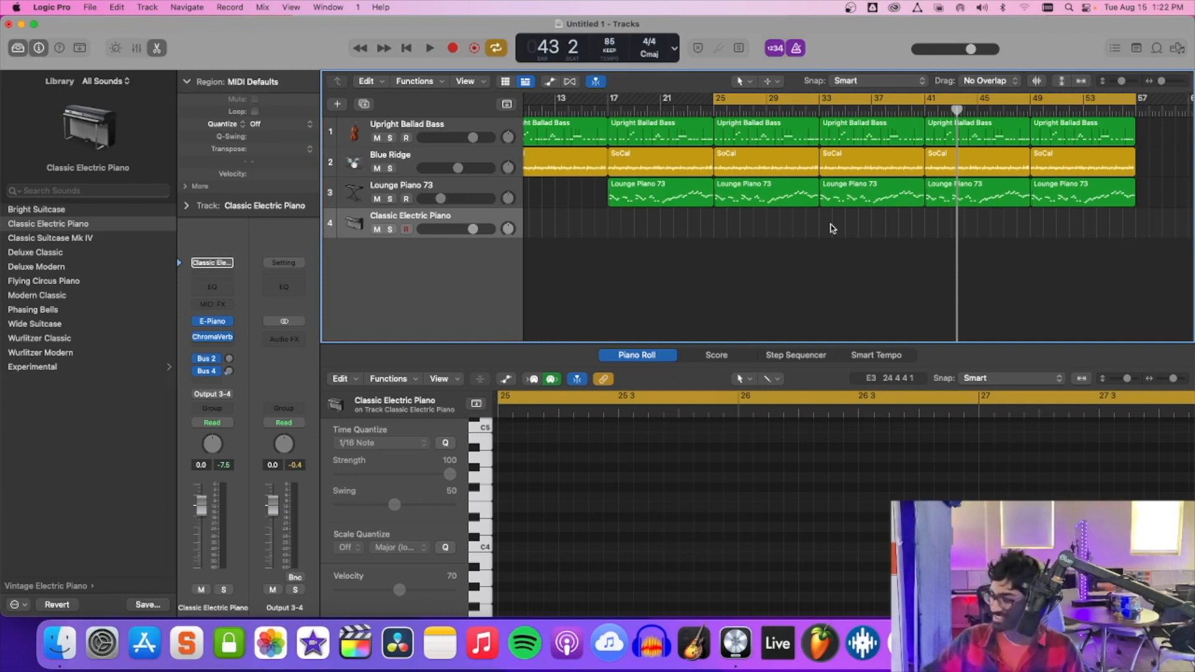
Record a new Classic Electric Piano solo from bar 25 to about bar 48 and start playing it back.
key(r)
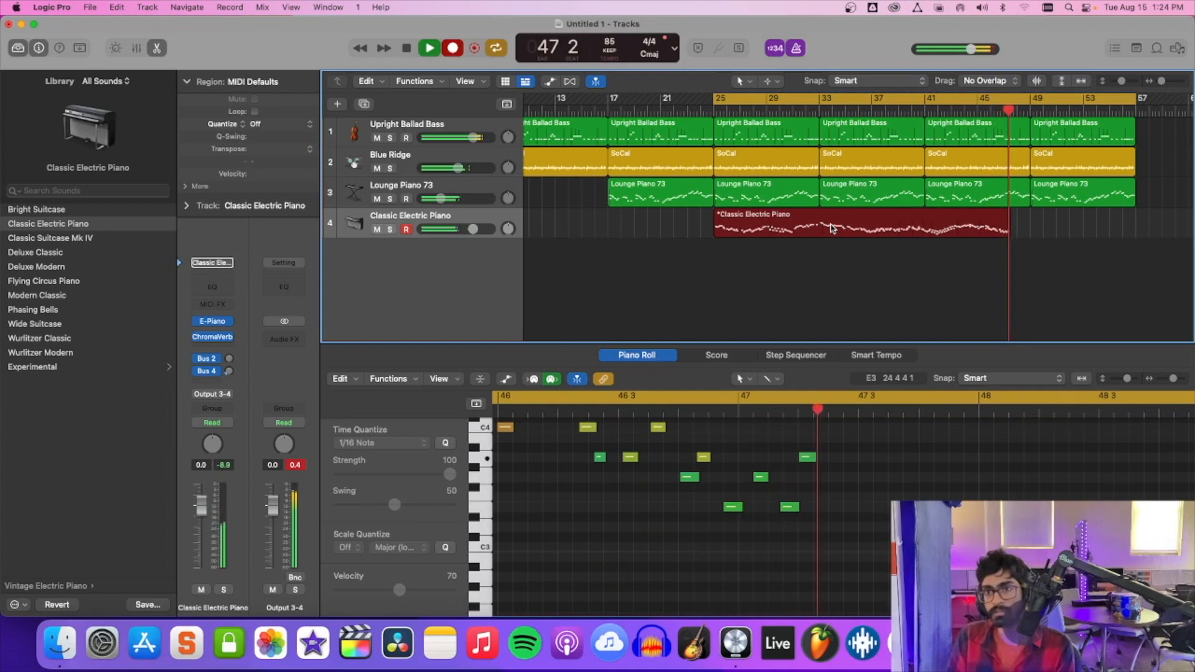
key(space)
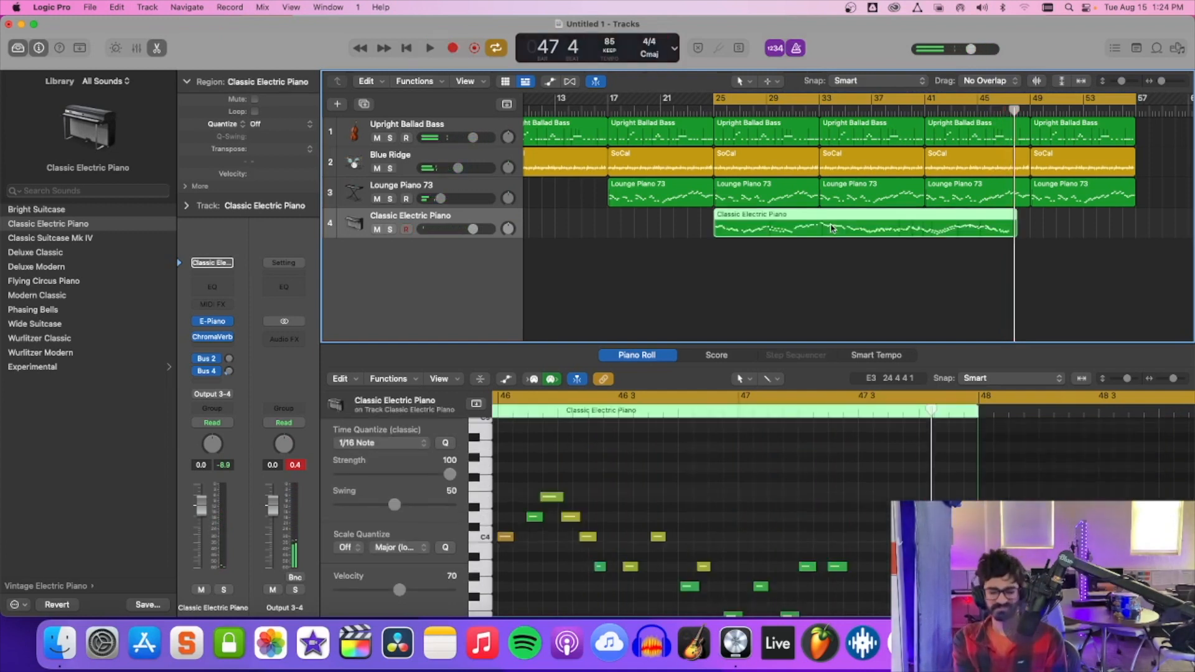
key(space)
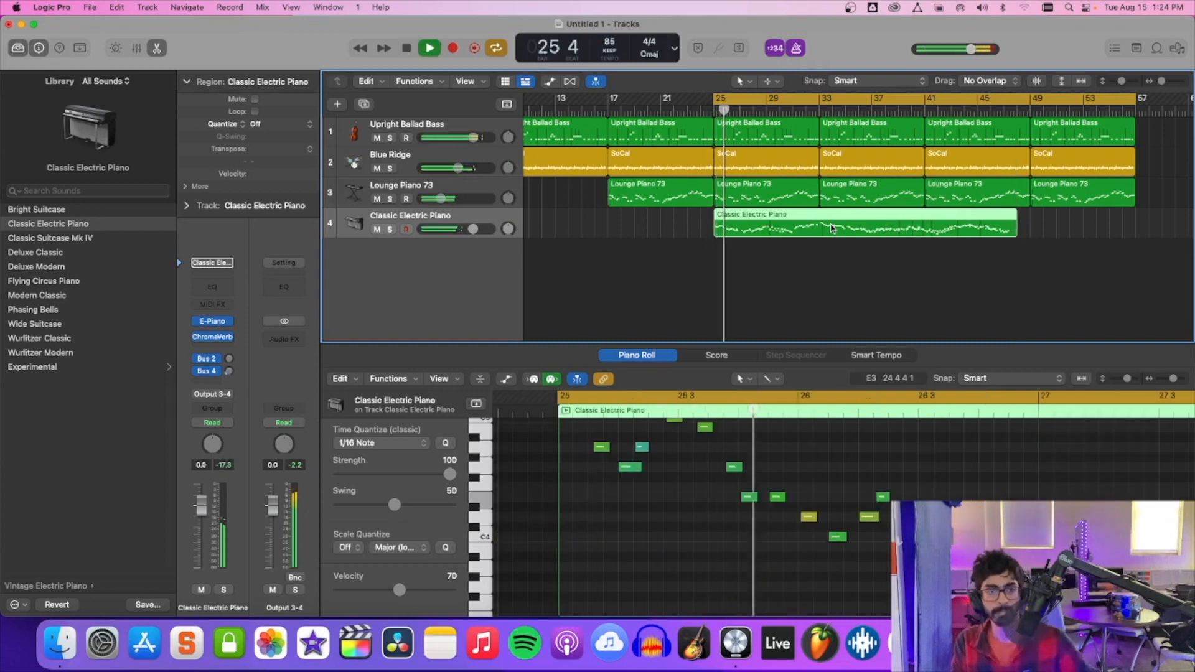
Insert a Channel EQ on the Classic Electric Piano track and lower its high shelf to about -11.5 dB at 5700 Hz.
click(210, 347)
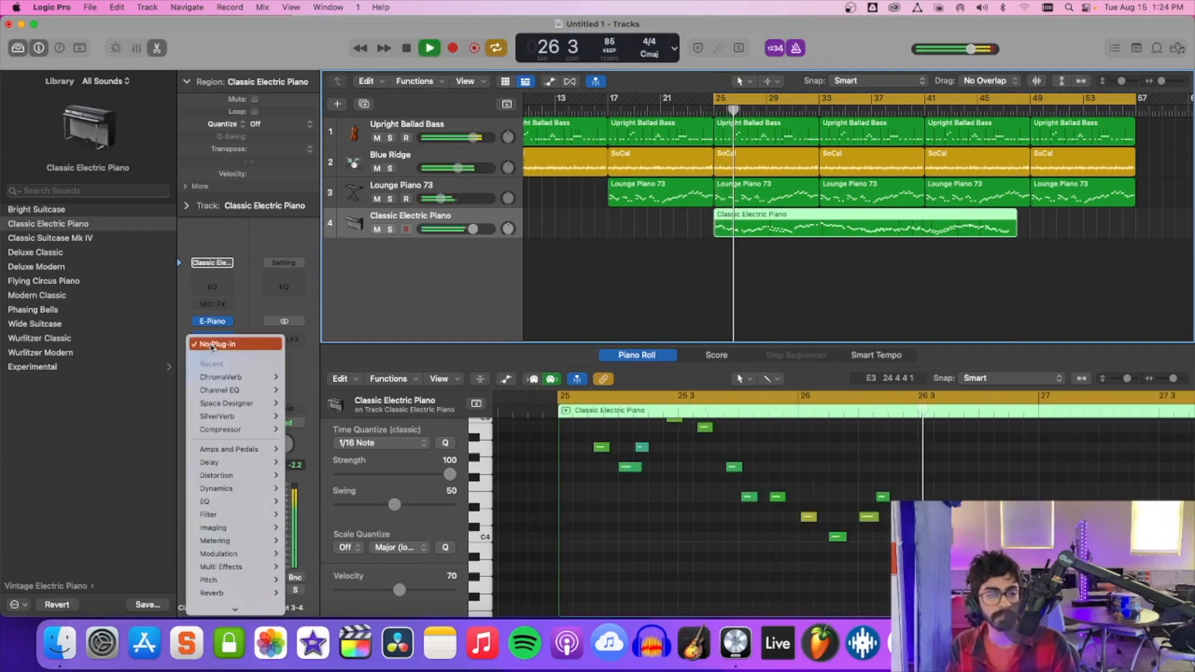
mouse_move(236, 501)
mouse_move(335, 504)
click(404, 501)
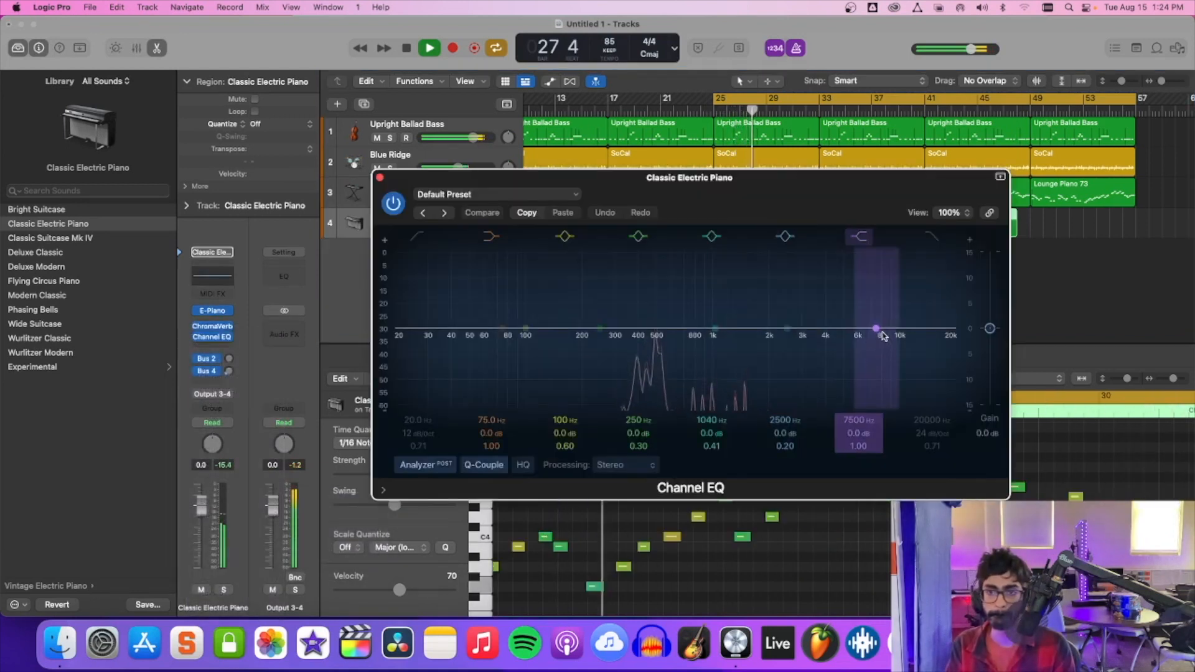
drag(875, 330, 855, 404)
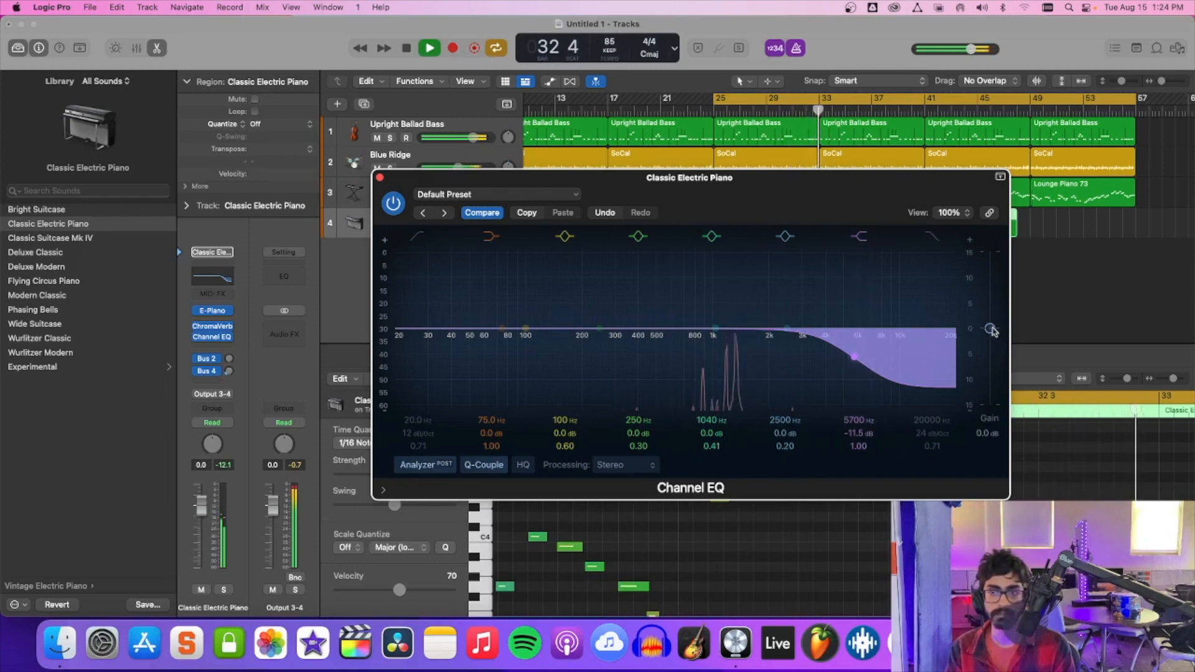
Refine the Channel EQ: high shelf -12.2 dB at 5450 Hz, 2500 Hz band -0.8 dB, overall gain -3.0 dB, and close it.
drag(991, 331, 992, 339)
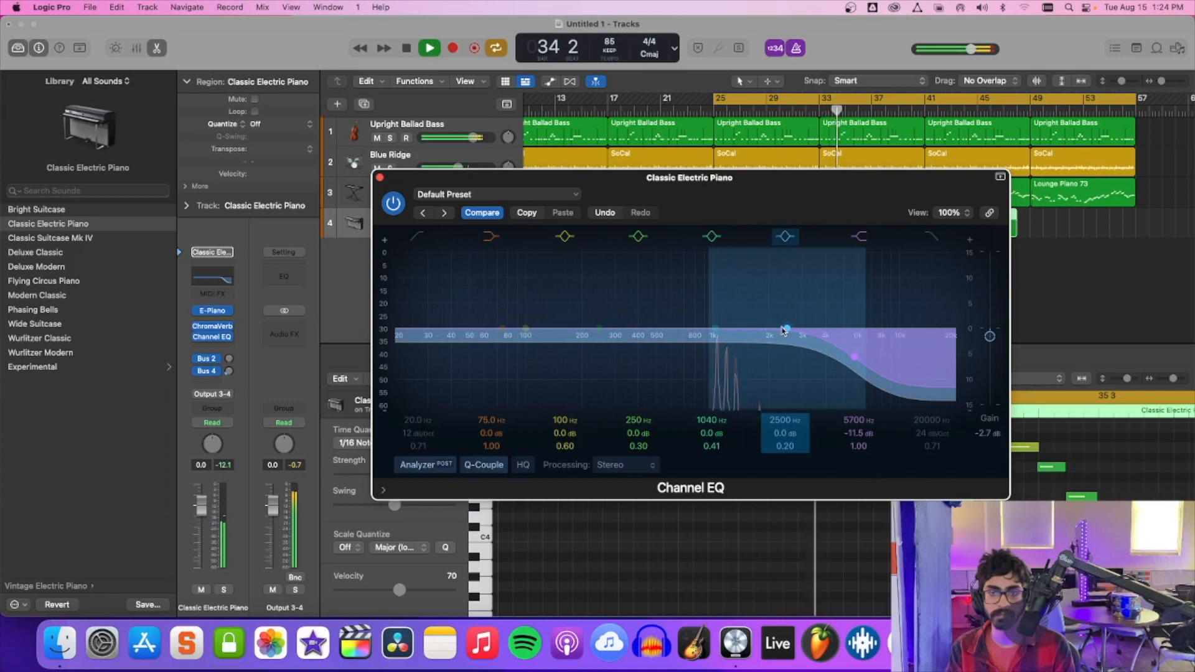
drag(788, 330, 785, 333)
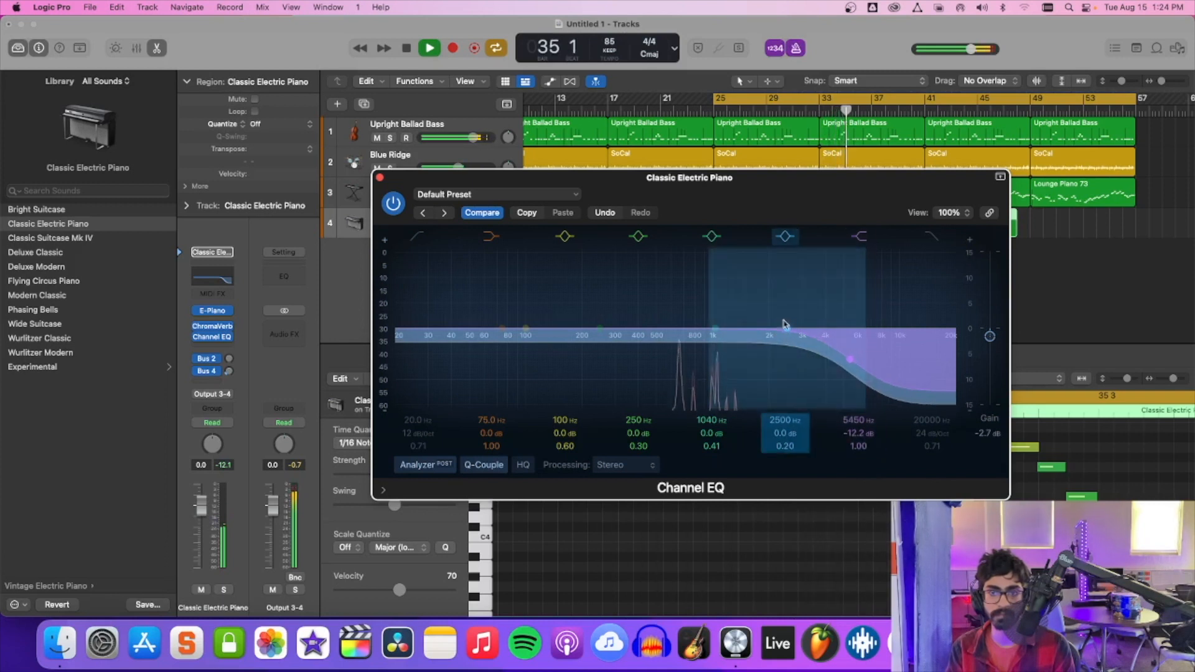
drag(786, 330, 786, 334)
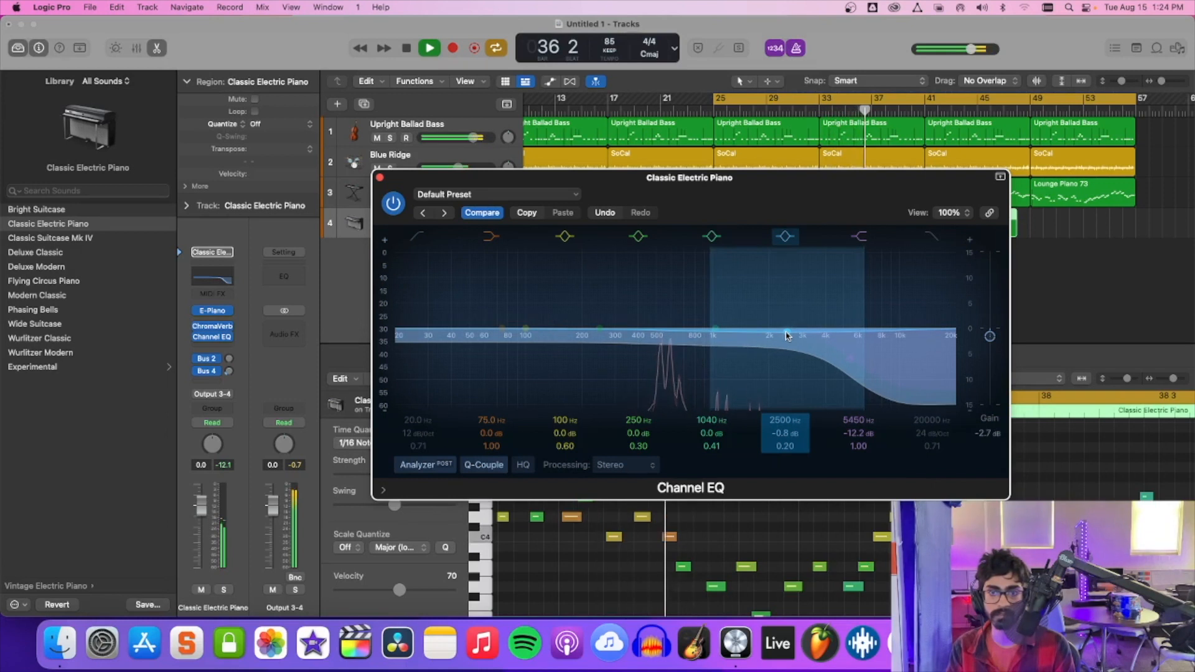
drag(991, 337, 991, 340)
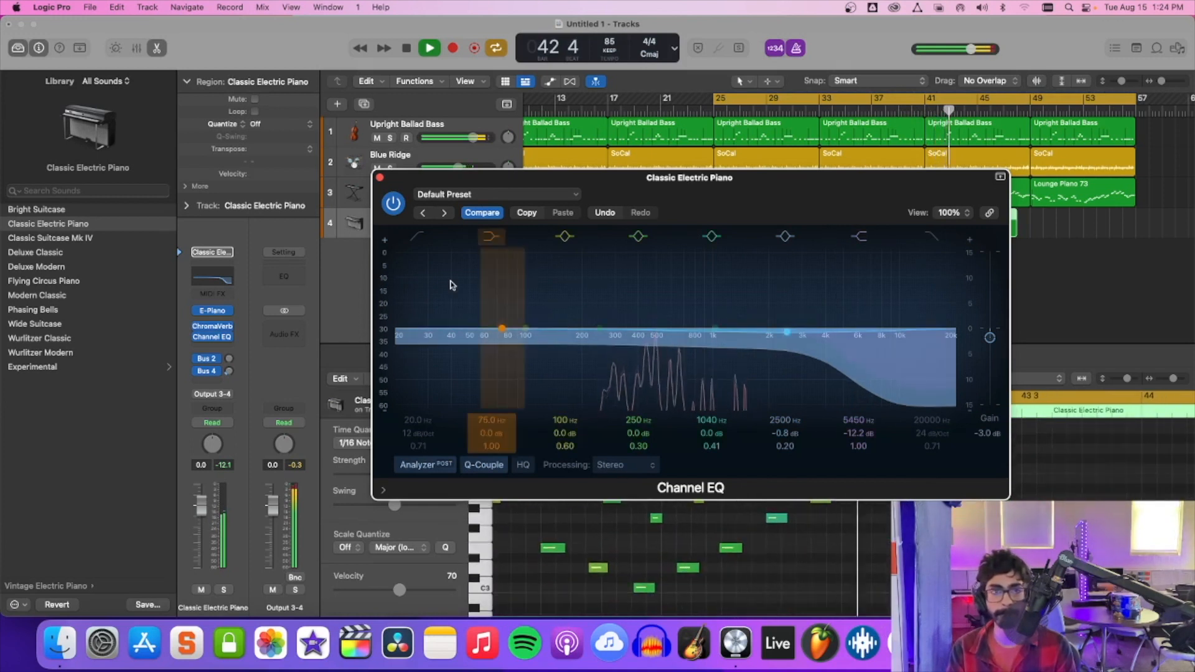
click(380, 179)
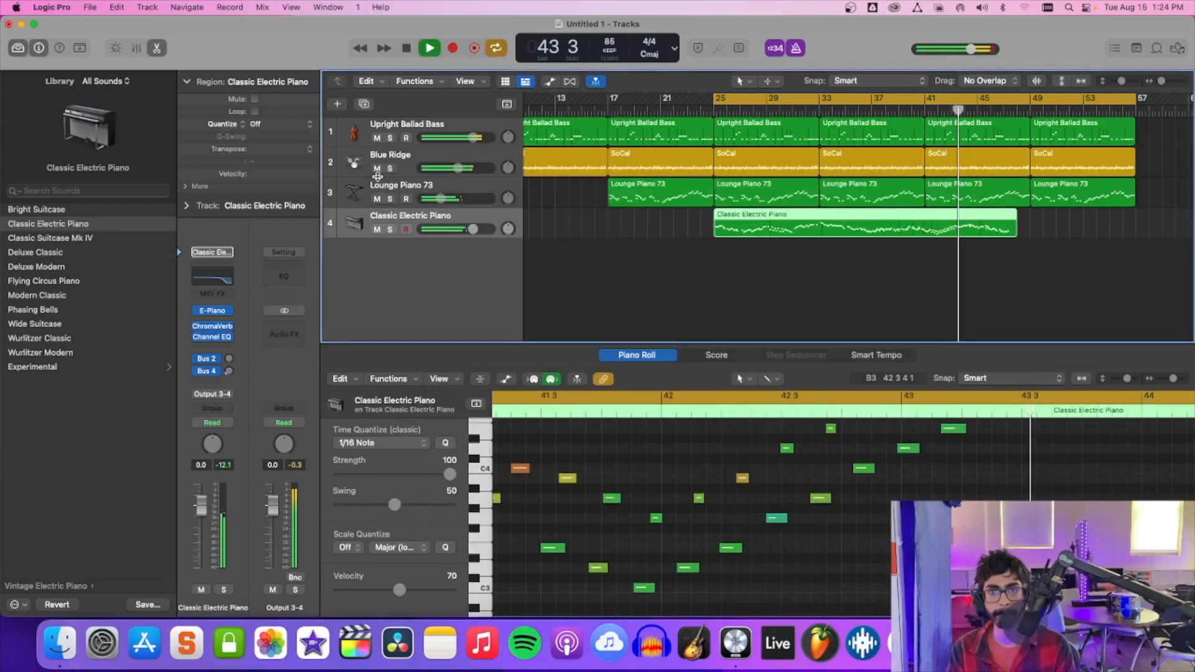
Examine the recorded solo's notes in the Piano Roll while playing the Classic Electric Piano region from bar 25.
double_click(757, 229)
double_click(758, 233)
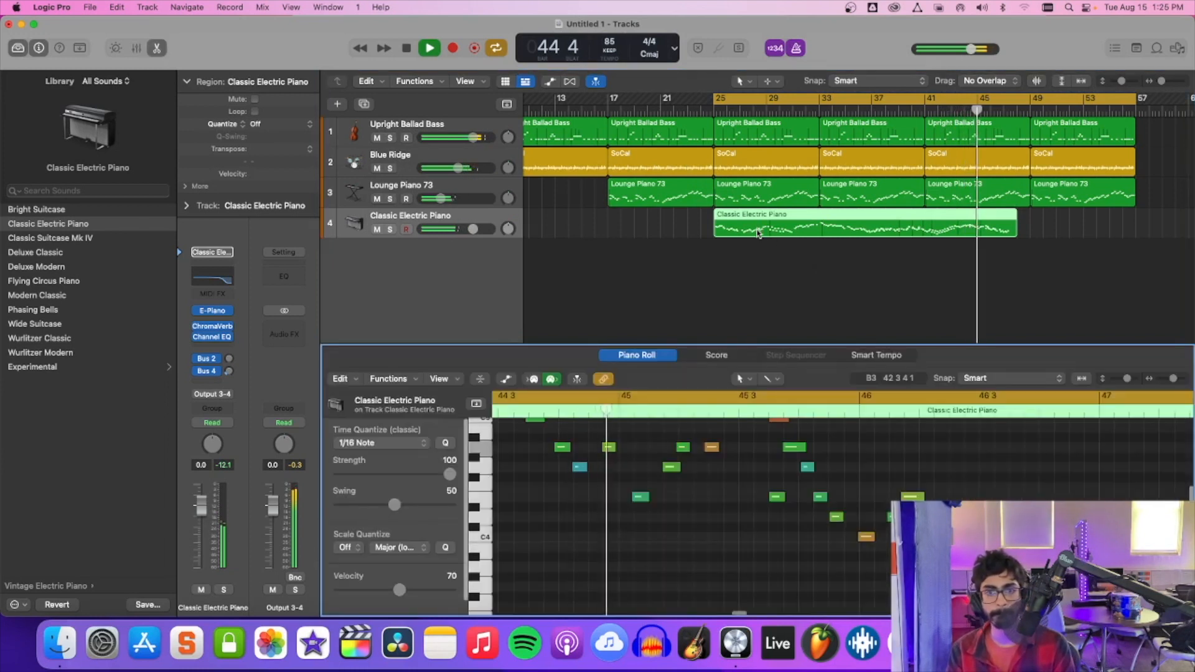
scroll(758, 495, left, 4)
scroll(758, 495, up, 5)
scroll(758, 495, left, 12)
scroll(757, 495, down, 5)
scroll(758, 495, left, 5)
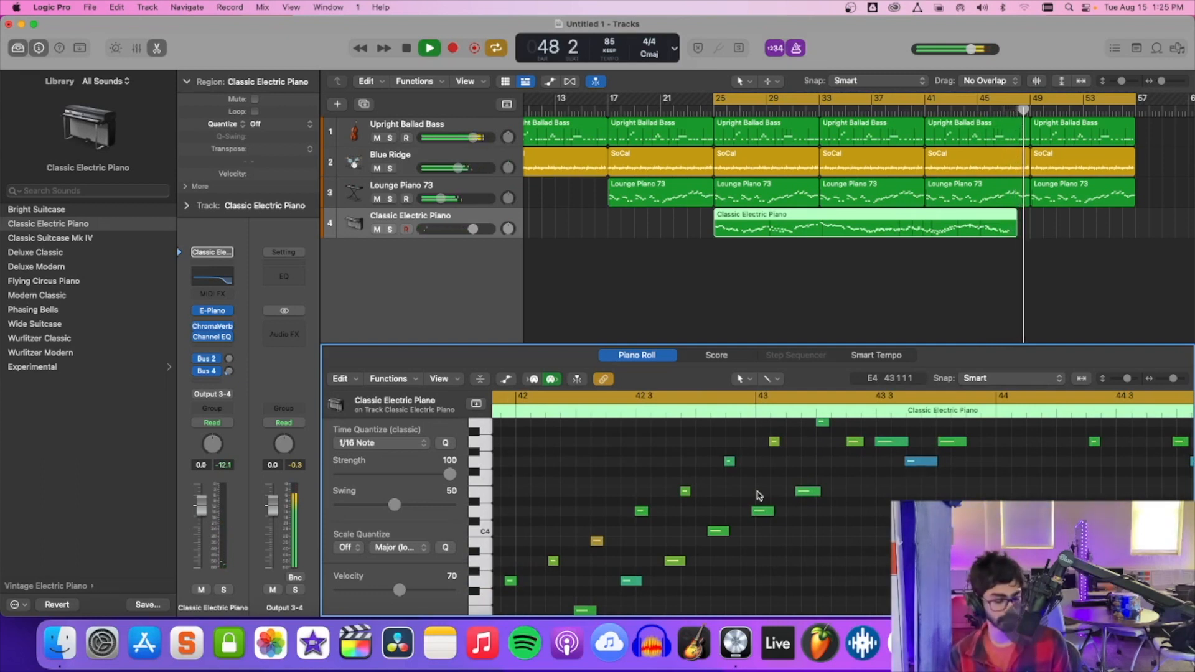
key(shift+space)
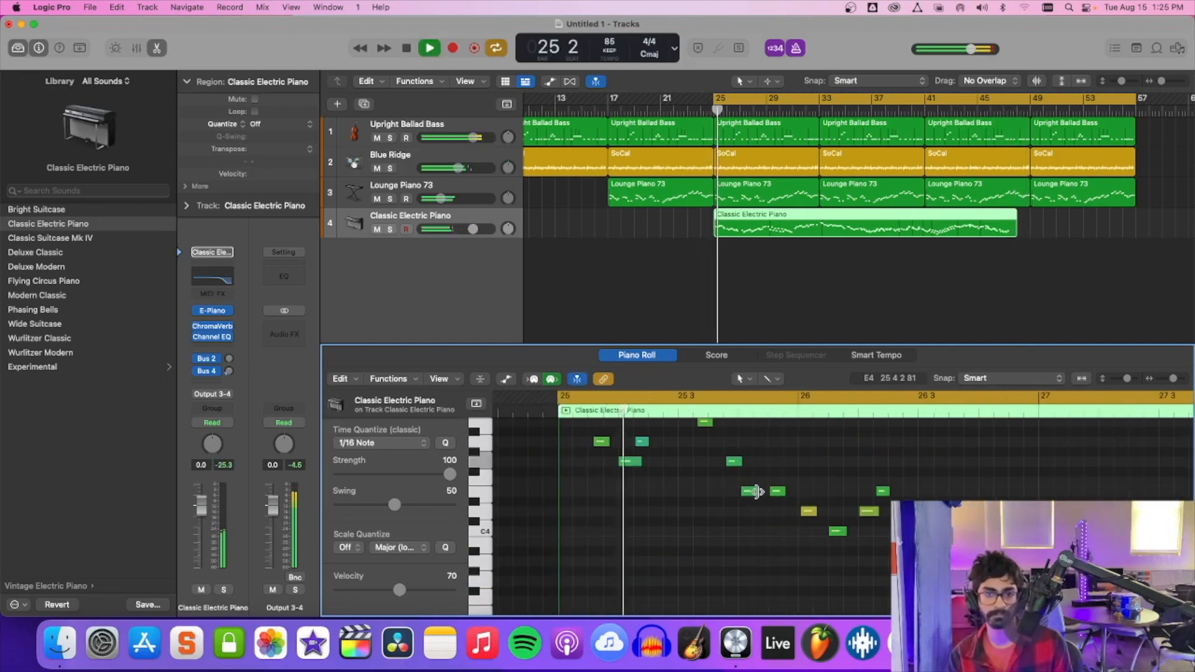
scroll(758, 495, up, 3)
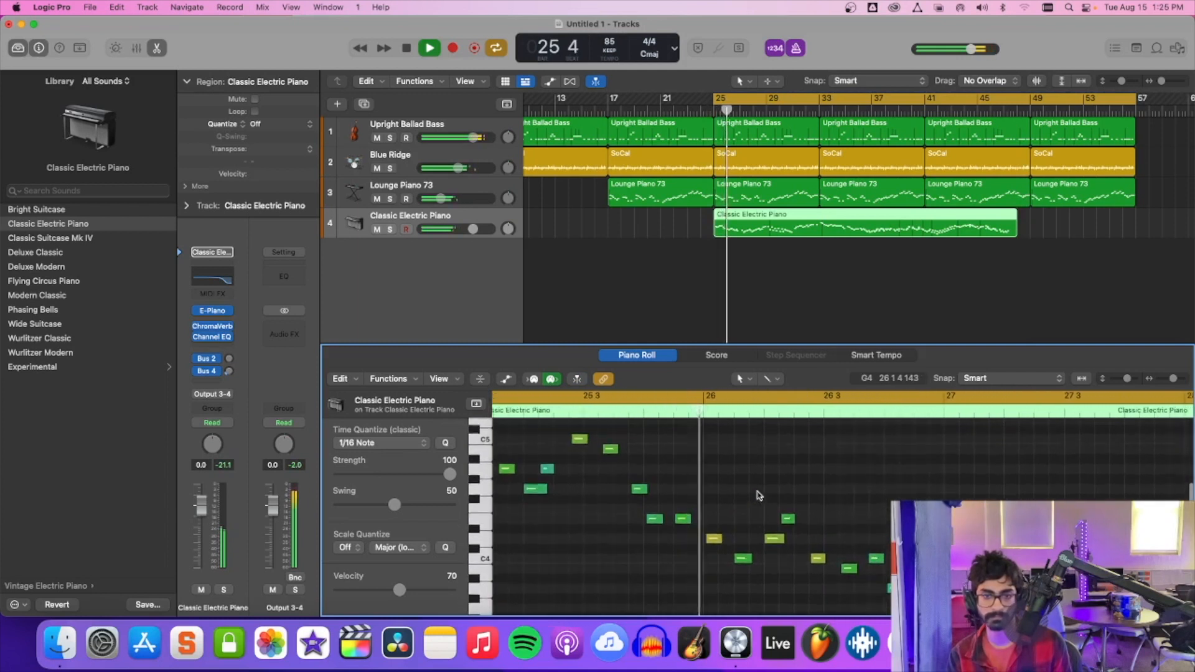
scroll(758, 495, right, 6)
scroll(758, 495, down, 2)
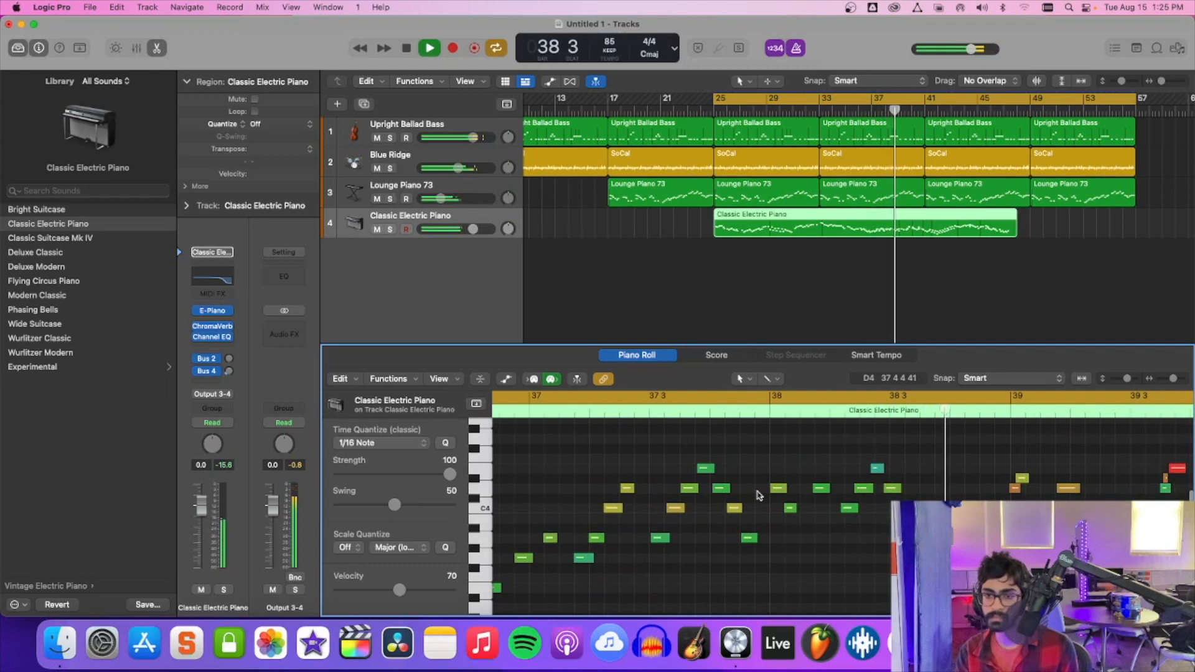
Check the four-note phrase in the second beat of bar 38 by selecting its notes, and clear the selection.
click(847, 508)
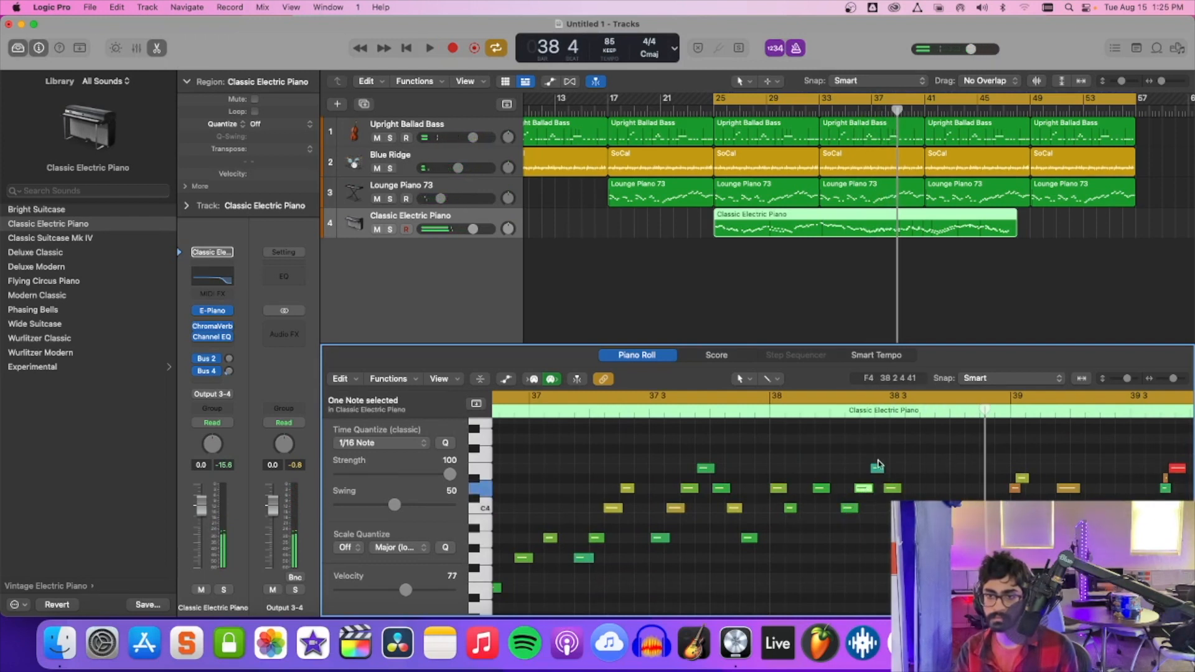
drag(840, 447, 915, 555)
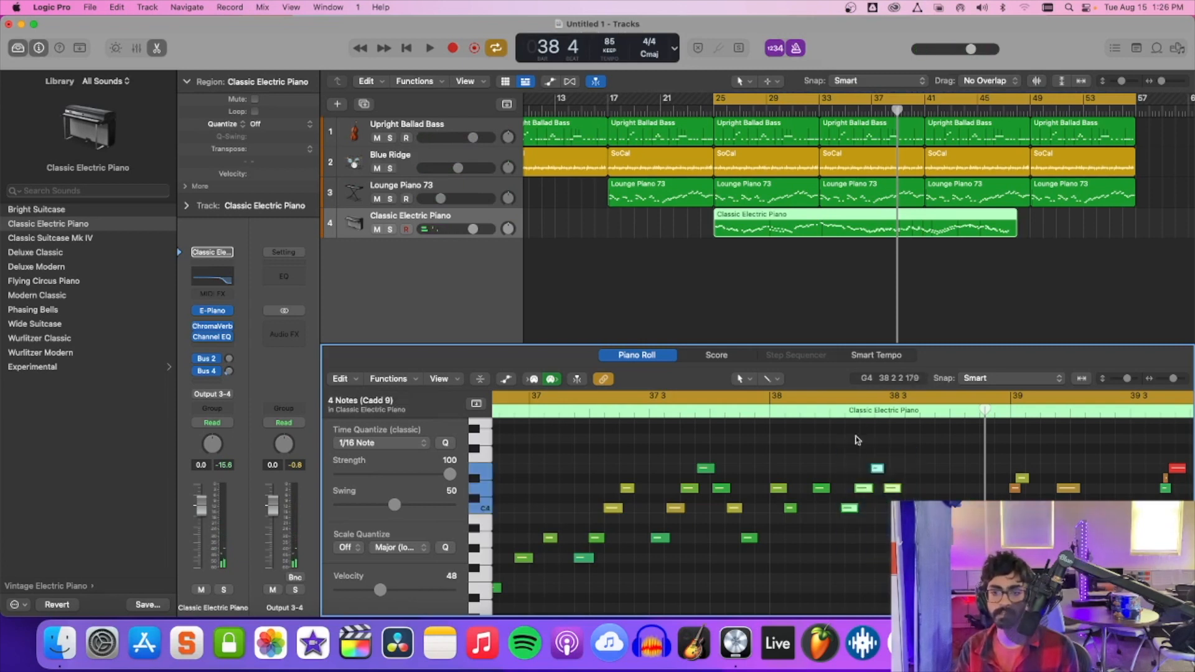
click(847, 464)
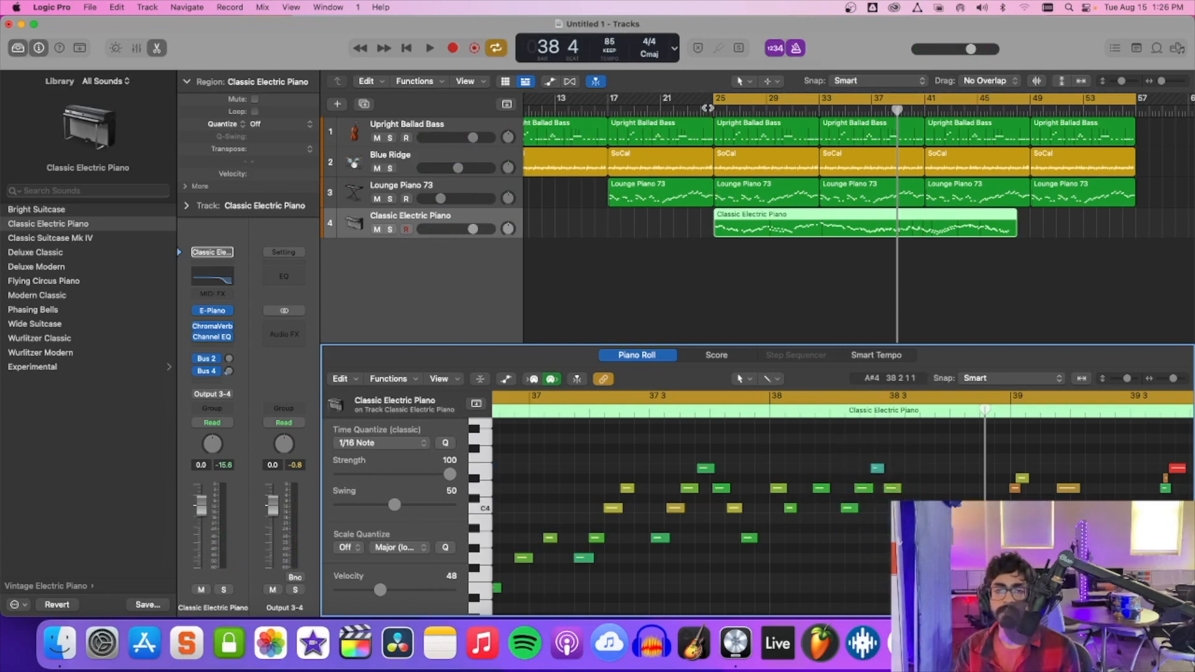
Shorten the cycle range to bars 37 to 48 and play it repeatedly to hear the solo phrase at bar 38.
drag(714, 101, 871, 112)
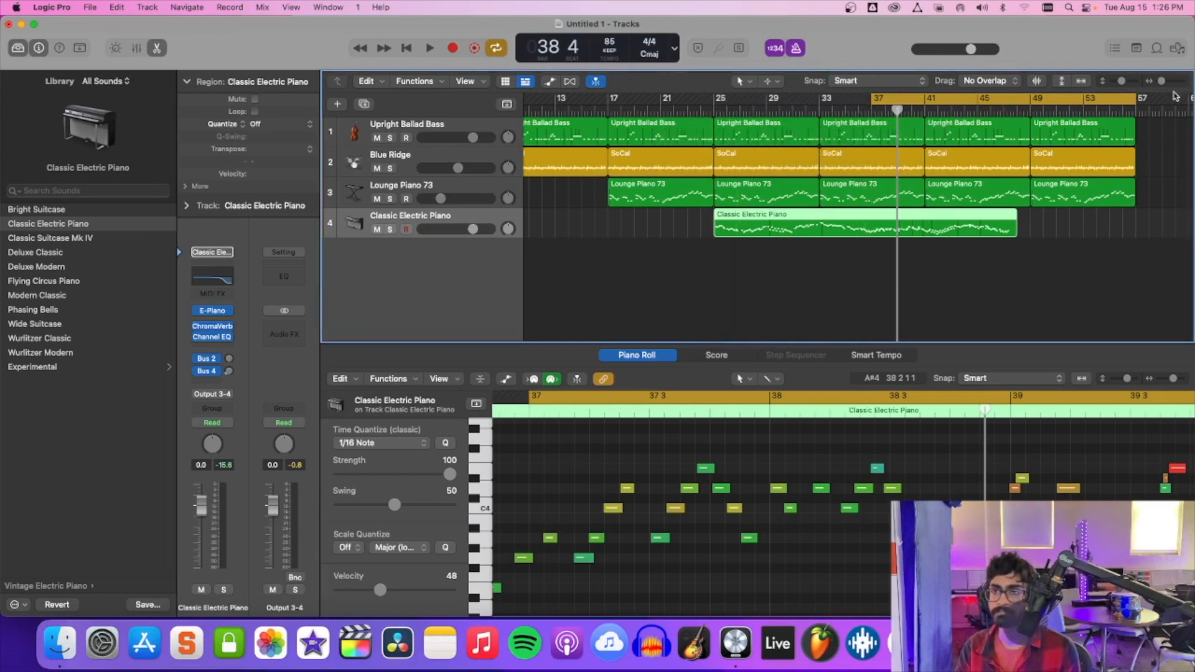
drag(1137, 102, 1018, 102)
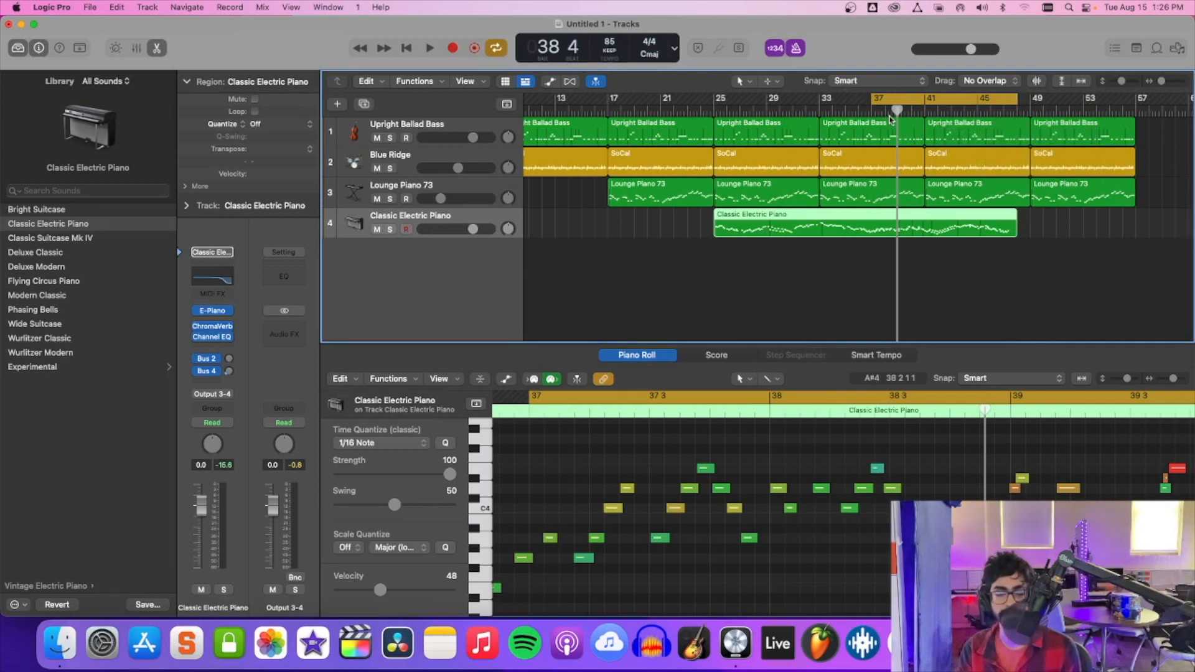
key(space)
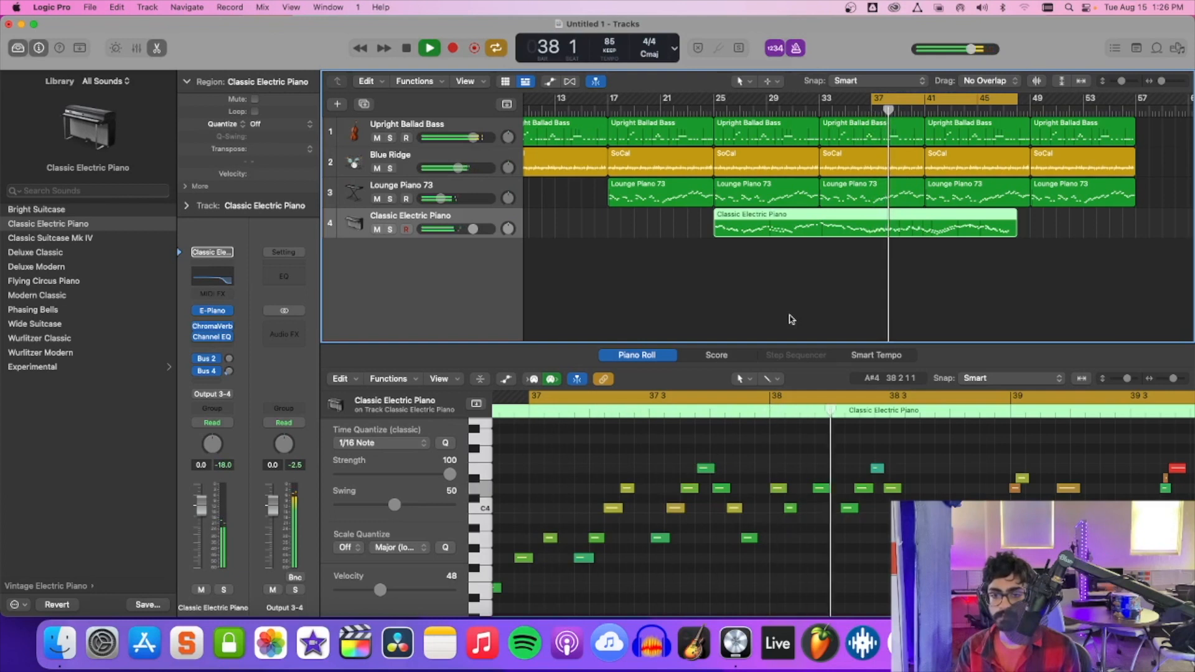
key(space)
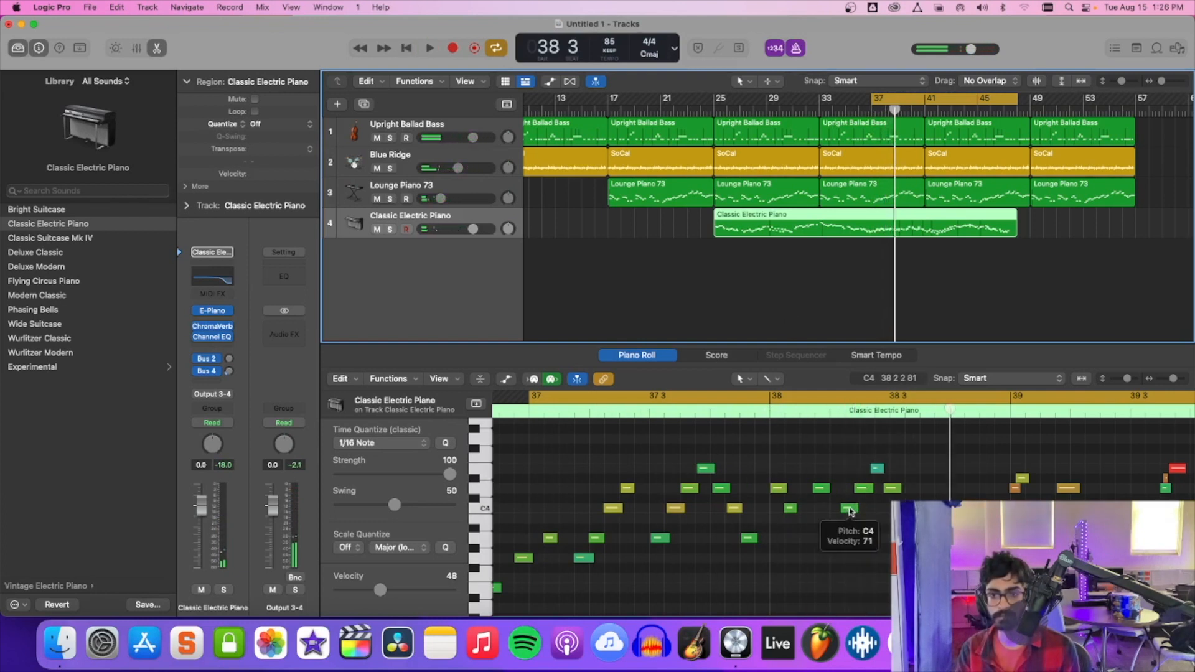
key(space)
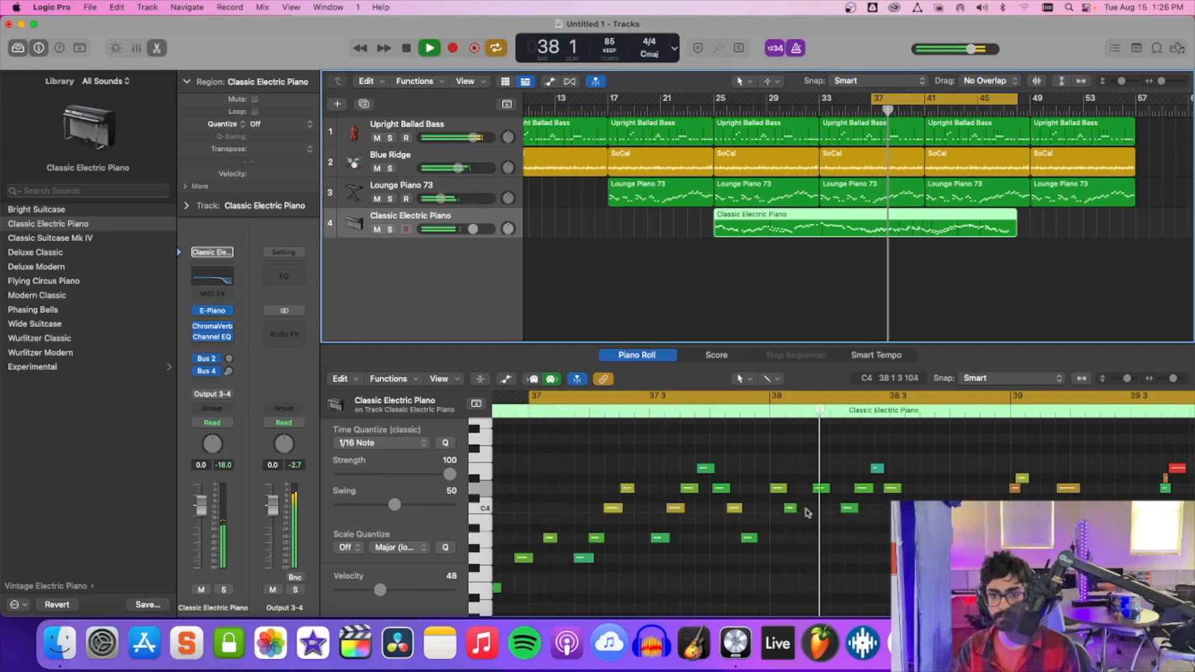
Nudge the C4 note and the two D4 notes around beats 2 and 3 of bar 38 slightly later in time.
key(space)
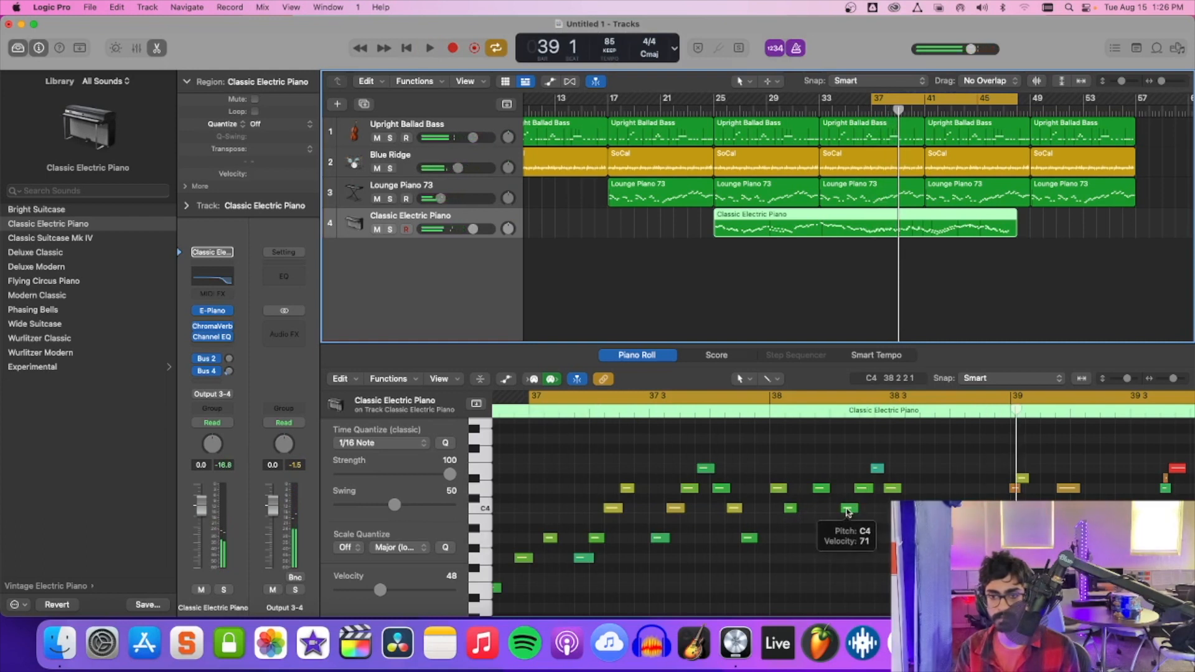
click(847, 510)
drag(848, 512, 869, 490)
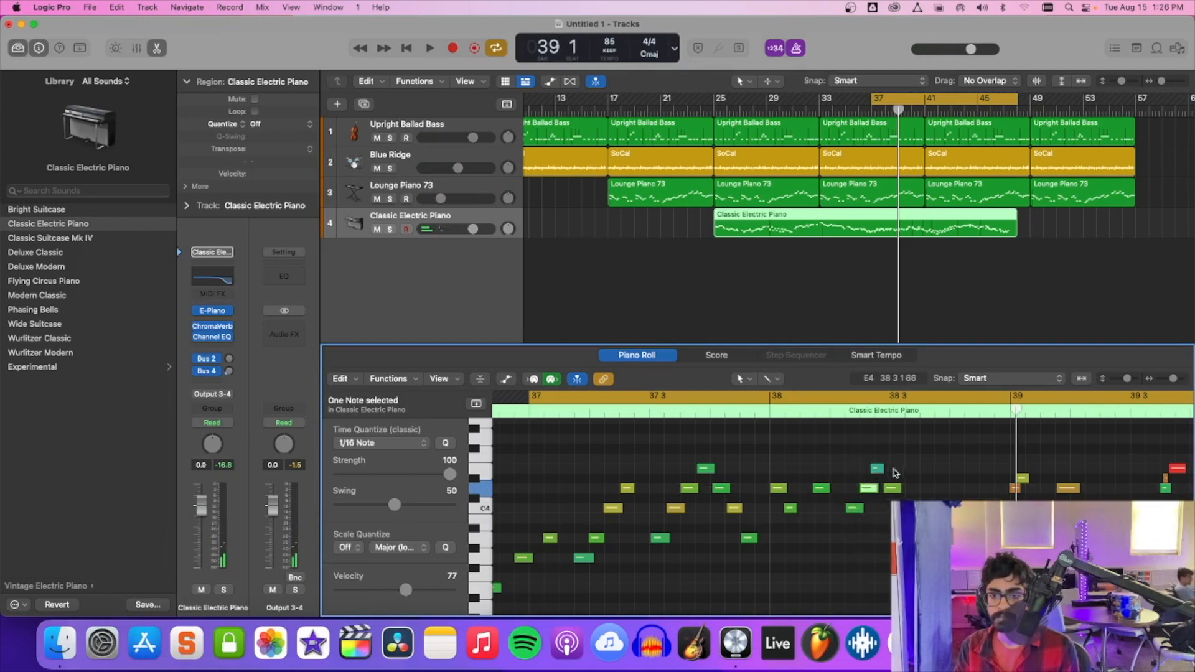
drag(891, 490, 895, 491)
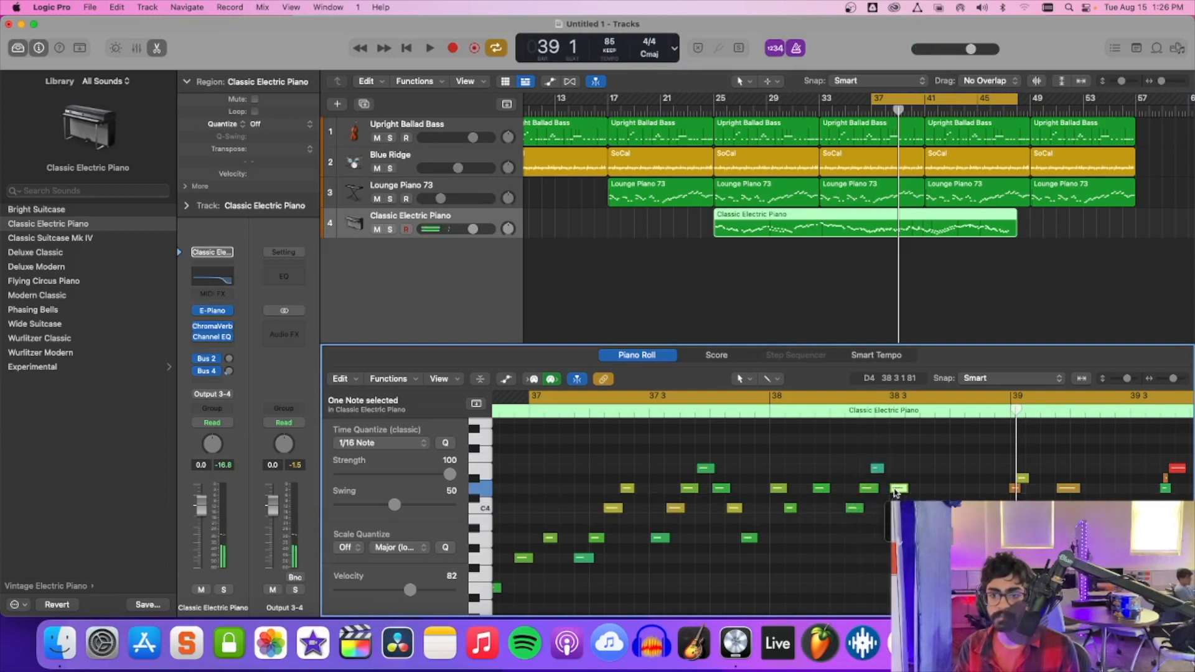
Play the solo onward from bar 39 while following its notes to bar 44, and check the low-velocity note at beat 3 of bar 43.
key(space)
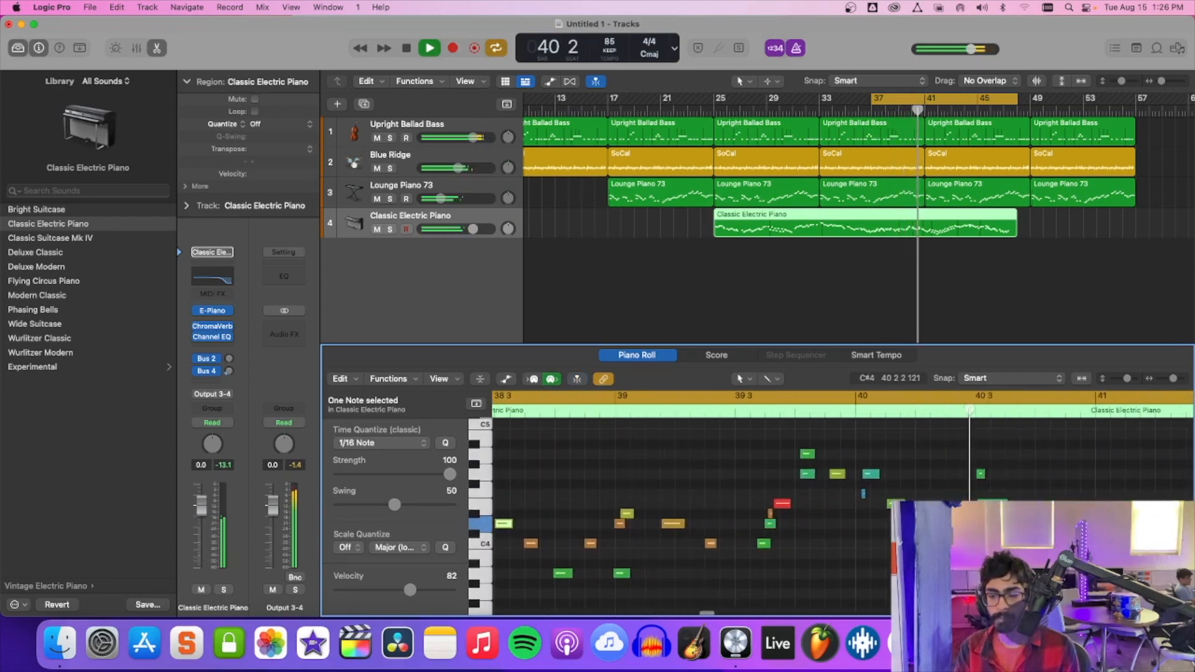
scroll(937, 523, right, 2)
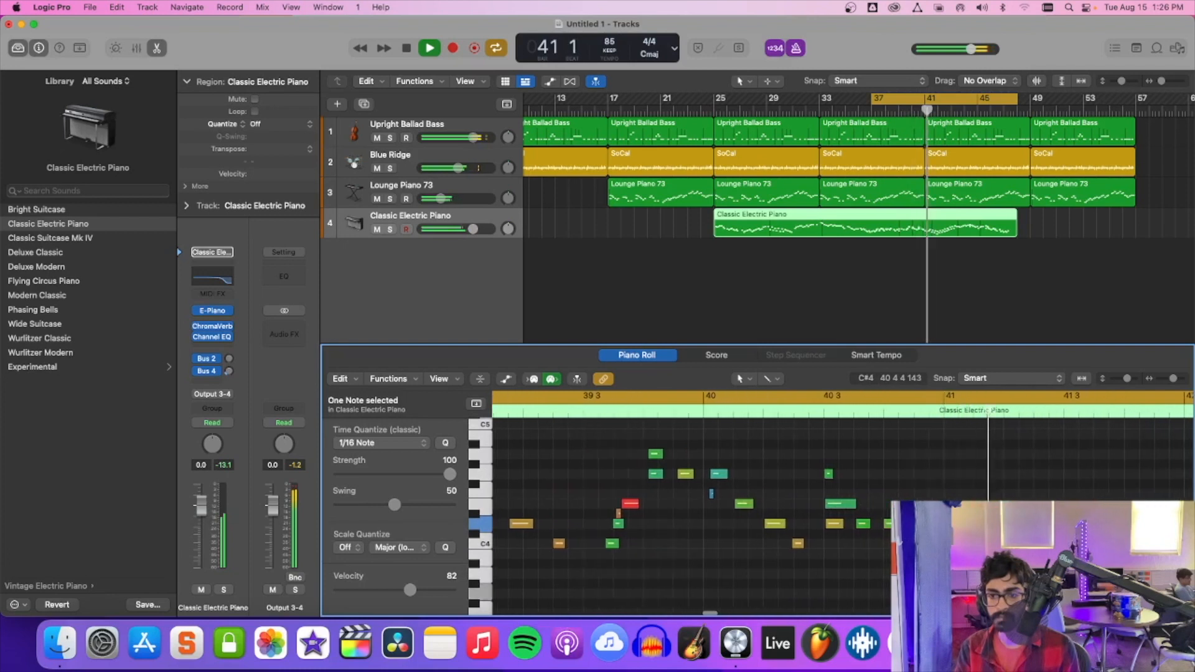
scroll(936, 523, down, 2)
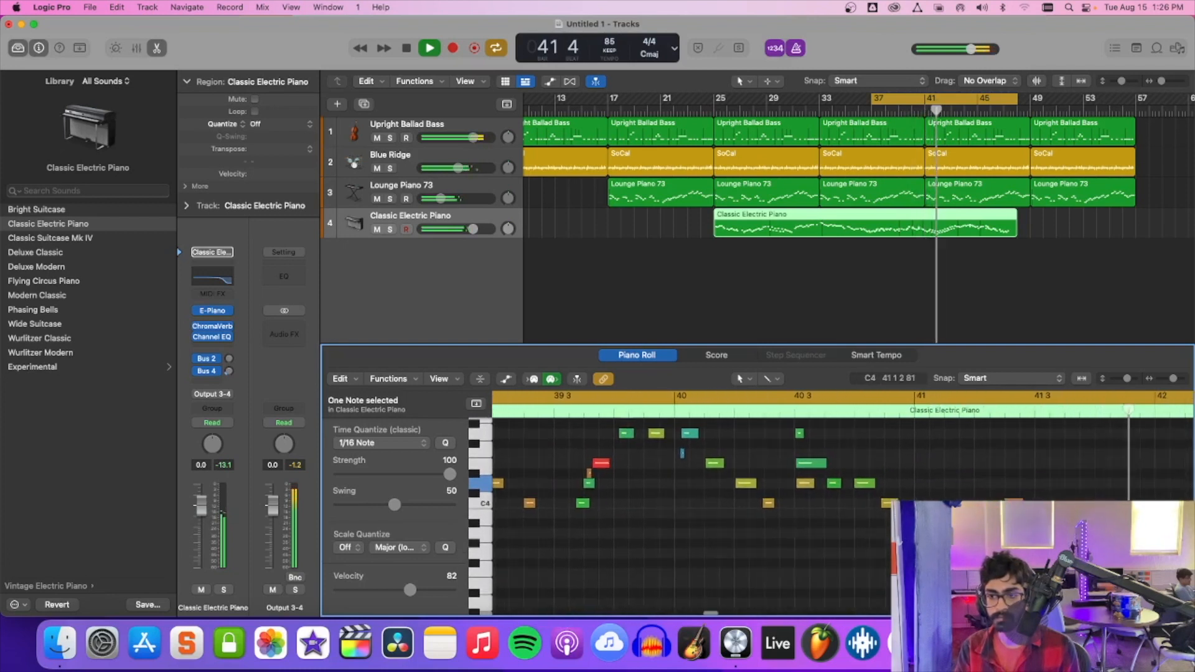
scroll(933, 529, right, 4)
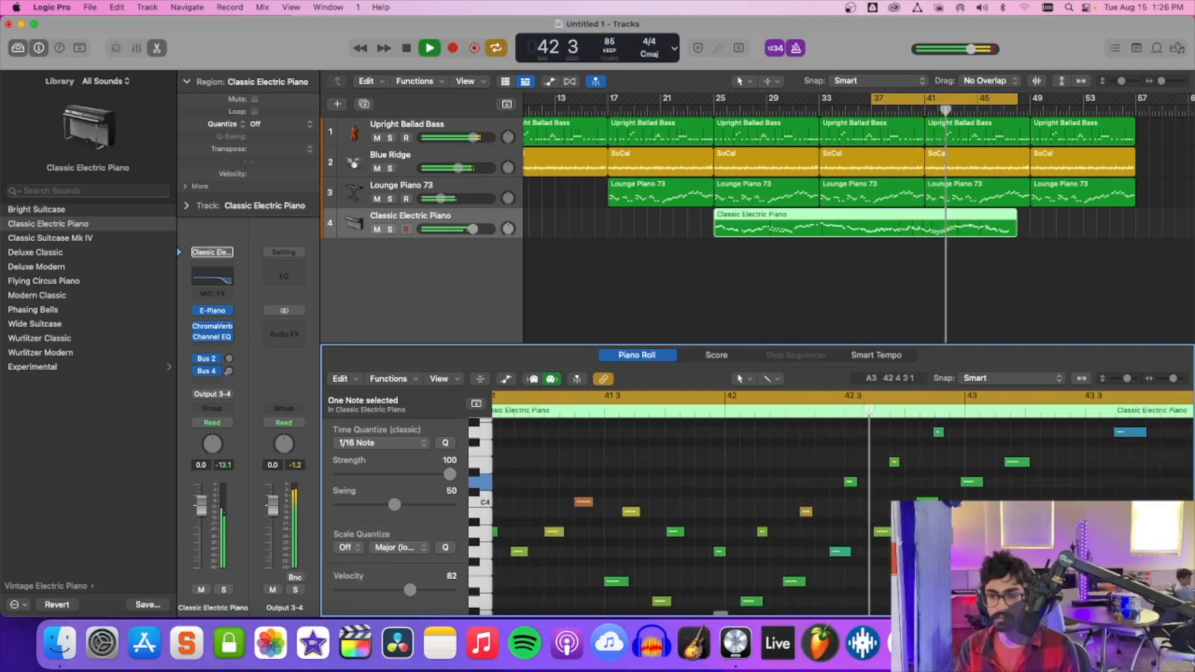
scroll(934, 529, up, 2)
scroll(940, 536, right, 4)
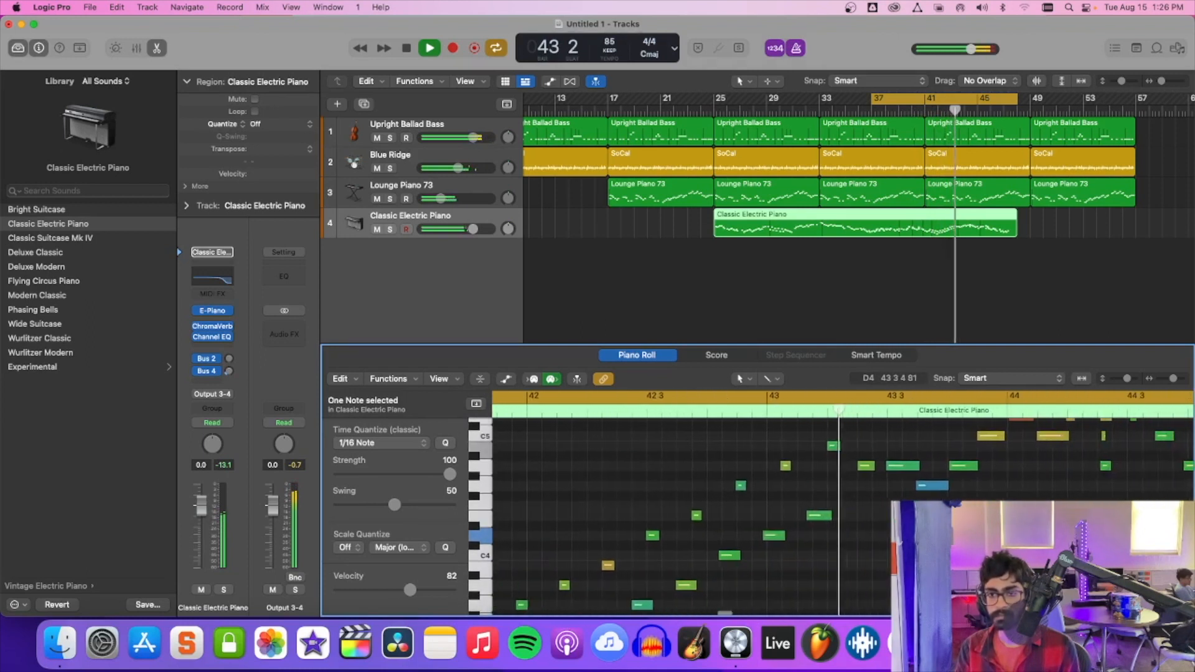
scroll(940, 537, up, 1)
scroll(939, 566, up, 1)
key(space)
click(852, 537)
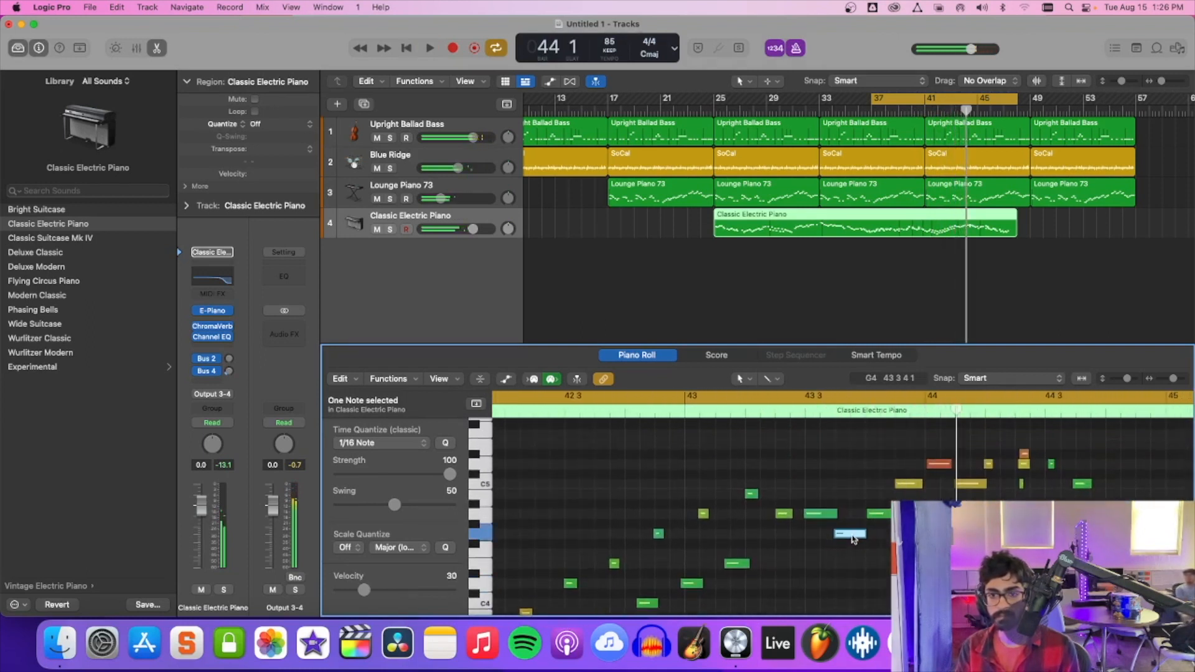
click(847, 464)
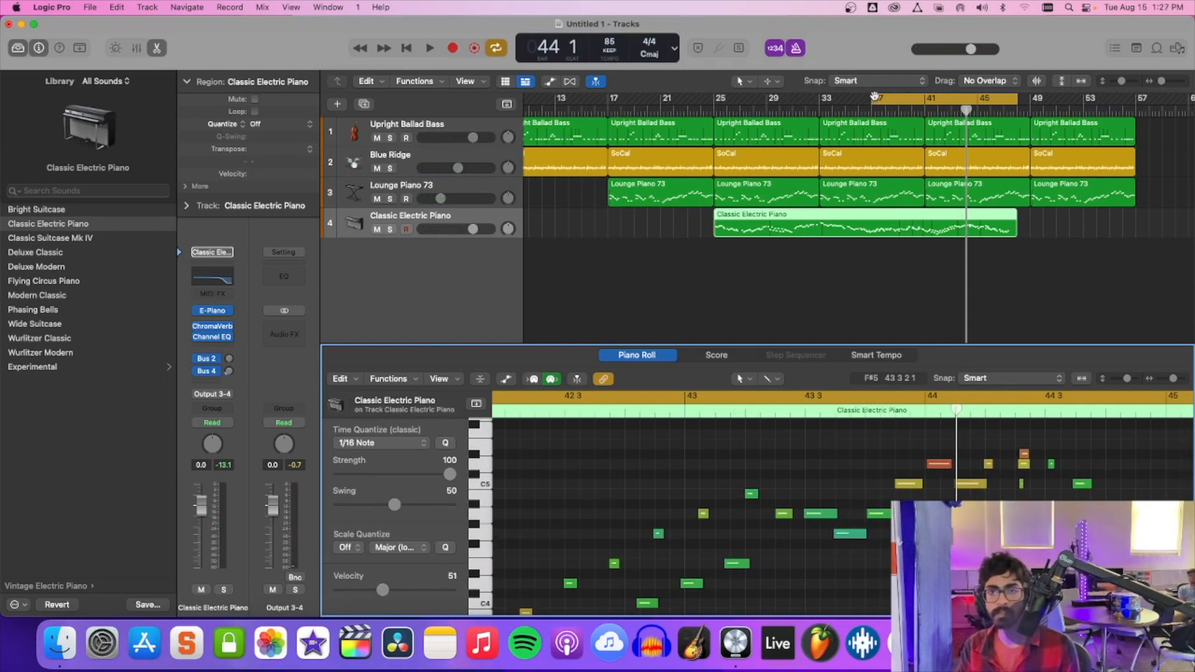
Shorten the cycle range to bars 41 to 48 and play it, following the solo's notes up to bar 44.
drag(875, 97, 927, 100)
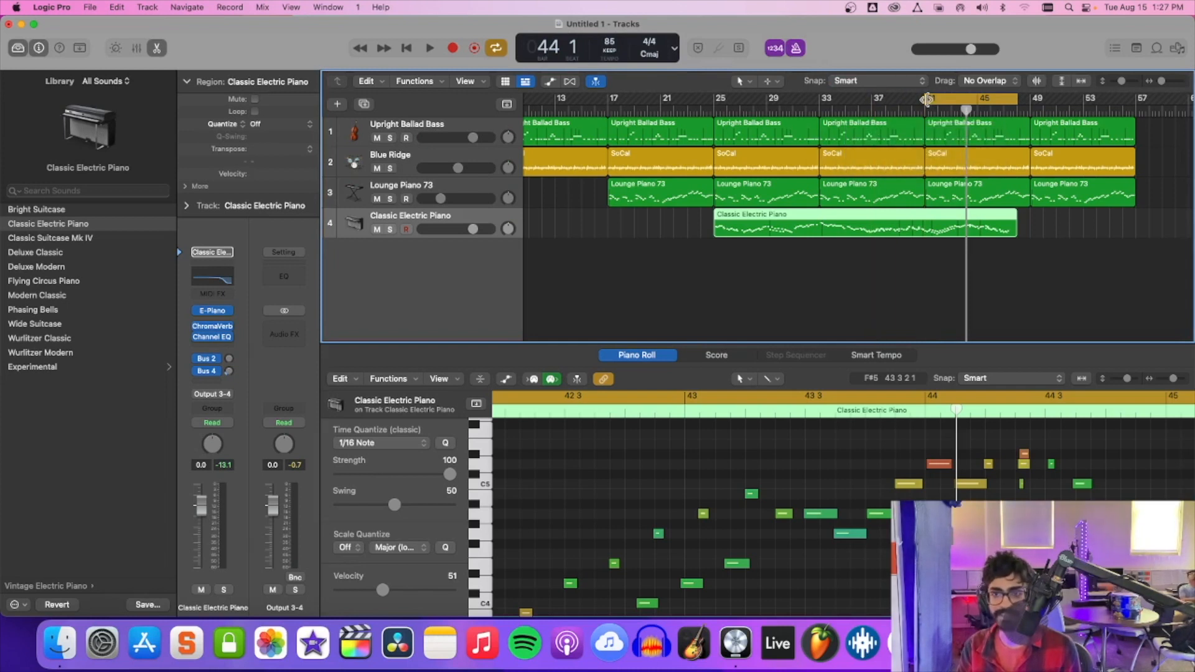
key(space)
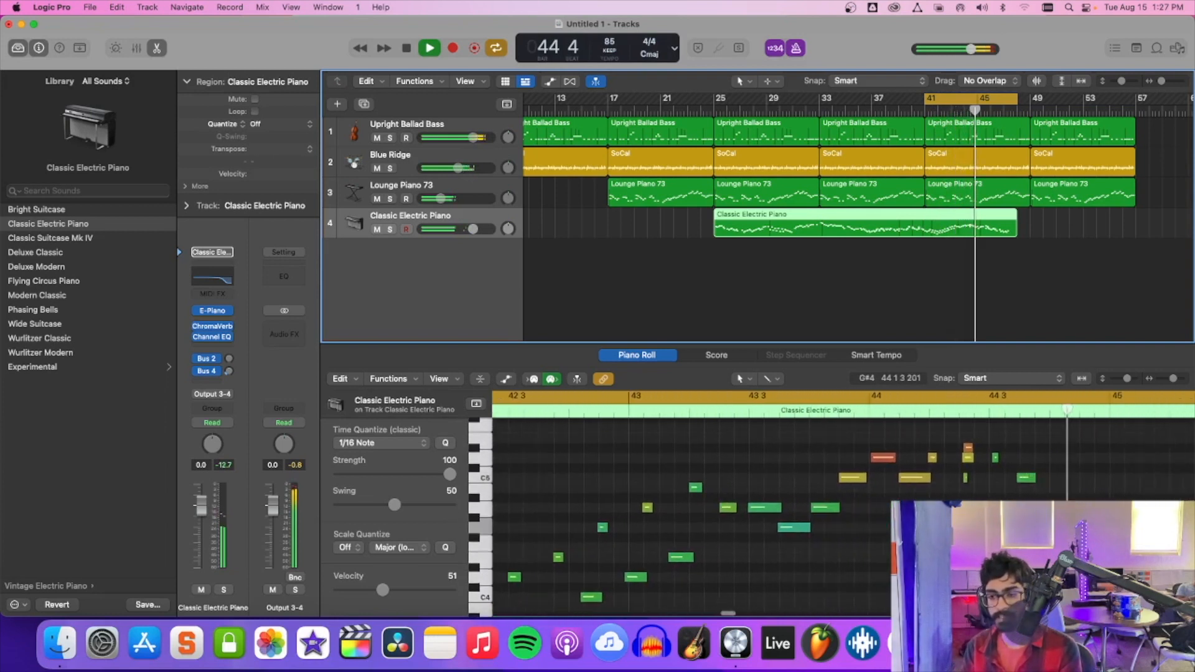
key(space)
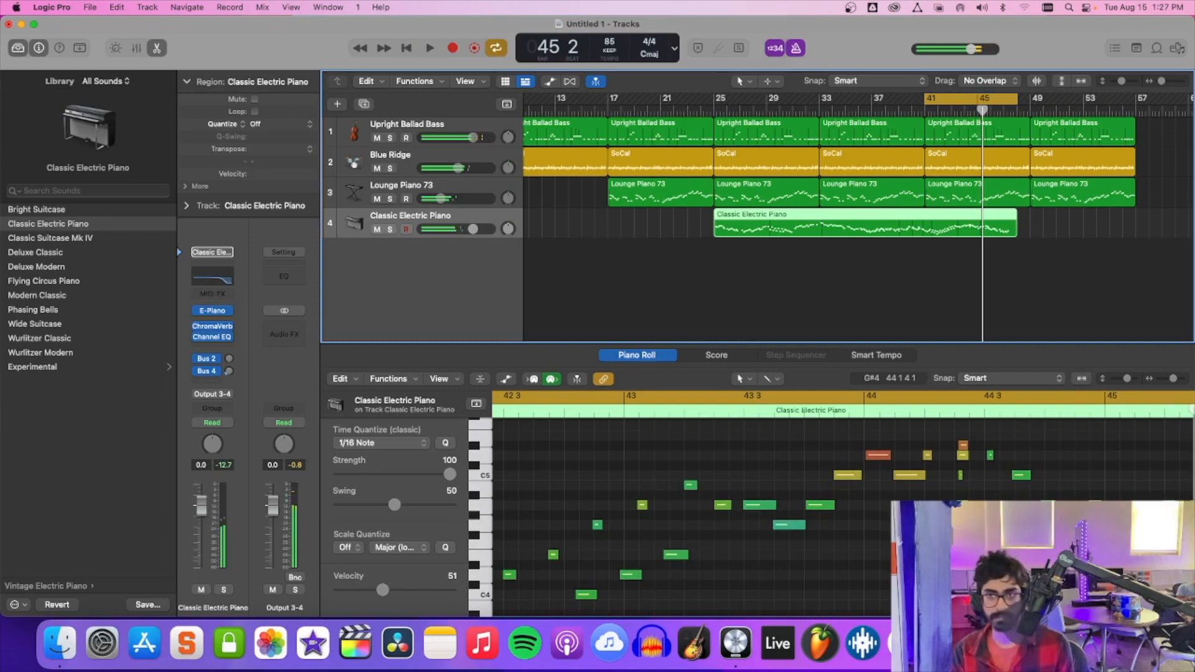
key(space)
scroll(912, 518, down, 3)
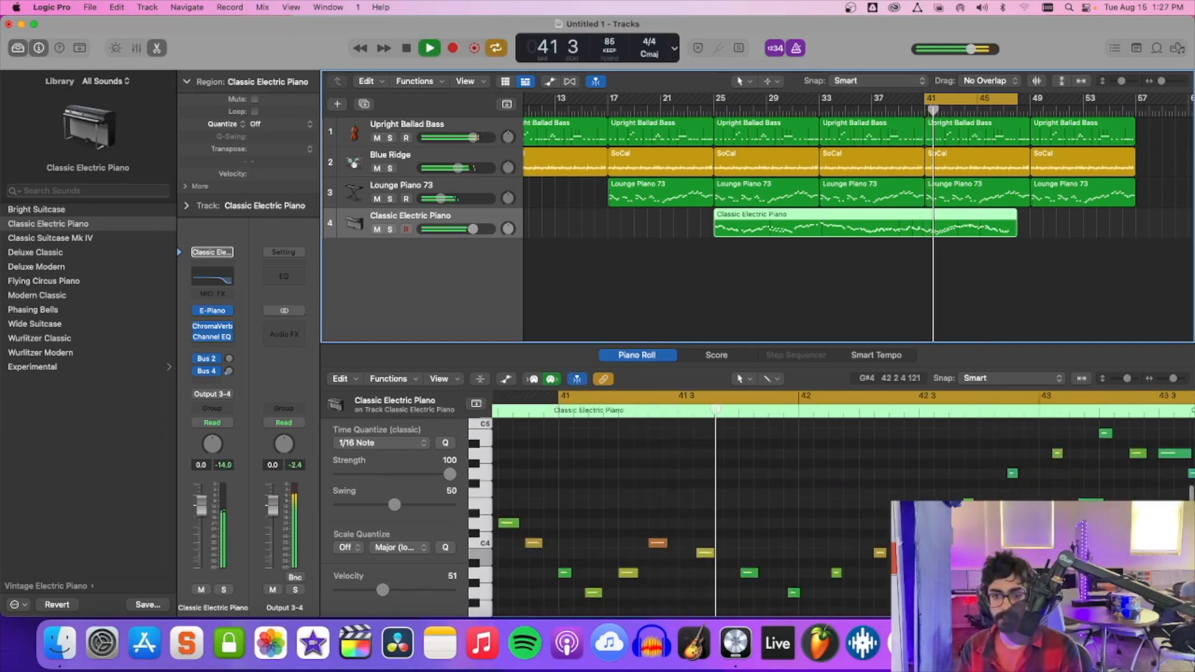
scroll(912, 518, right, 1)
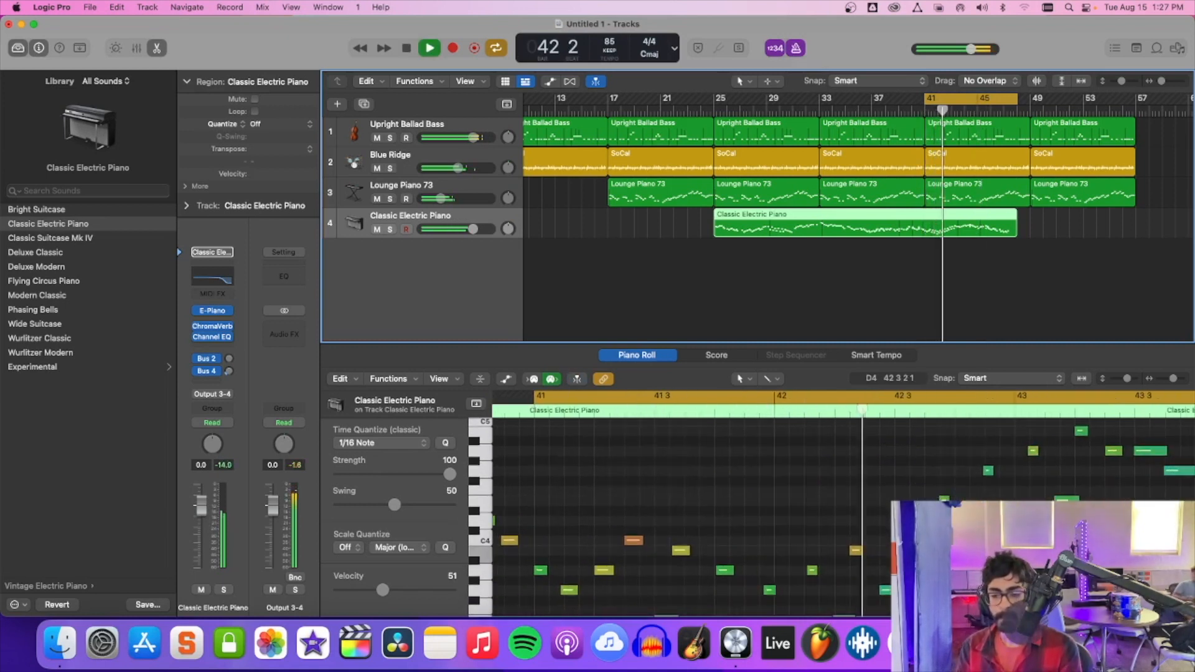
scroll(912, 520, right, 1)
scroll(912, 521, right, 4)
scroll(912, 521, up, 2)
scroll(912, 523, right, 1)
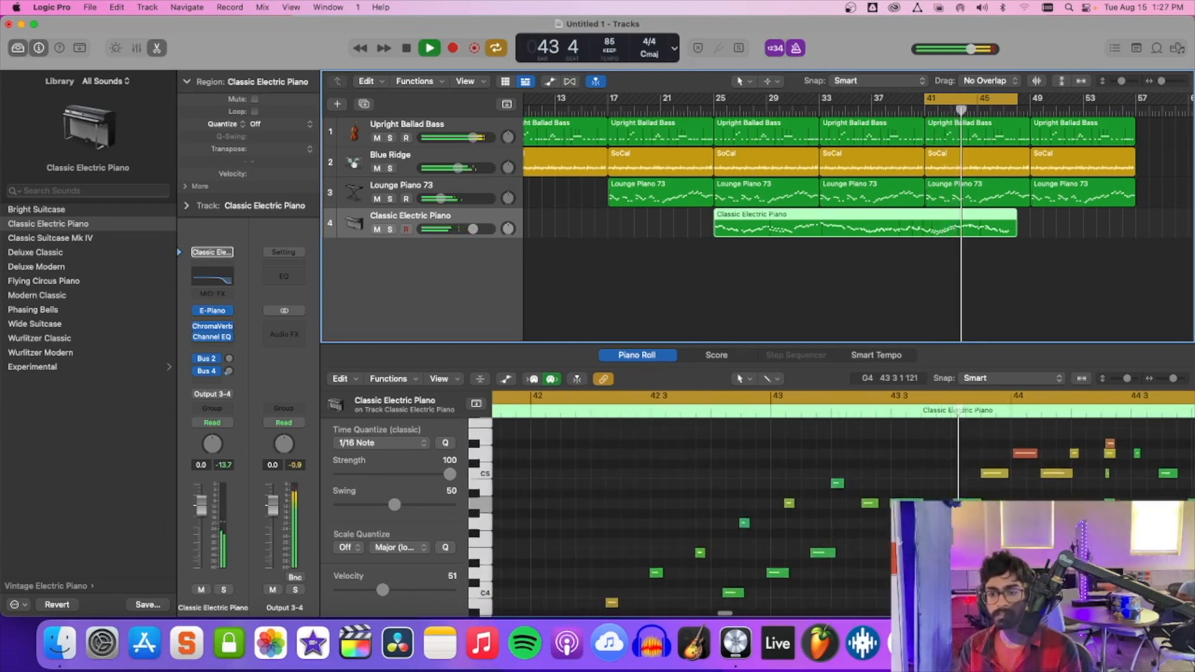
key(space)
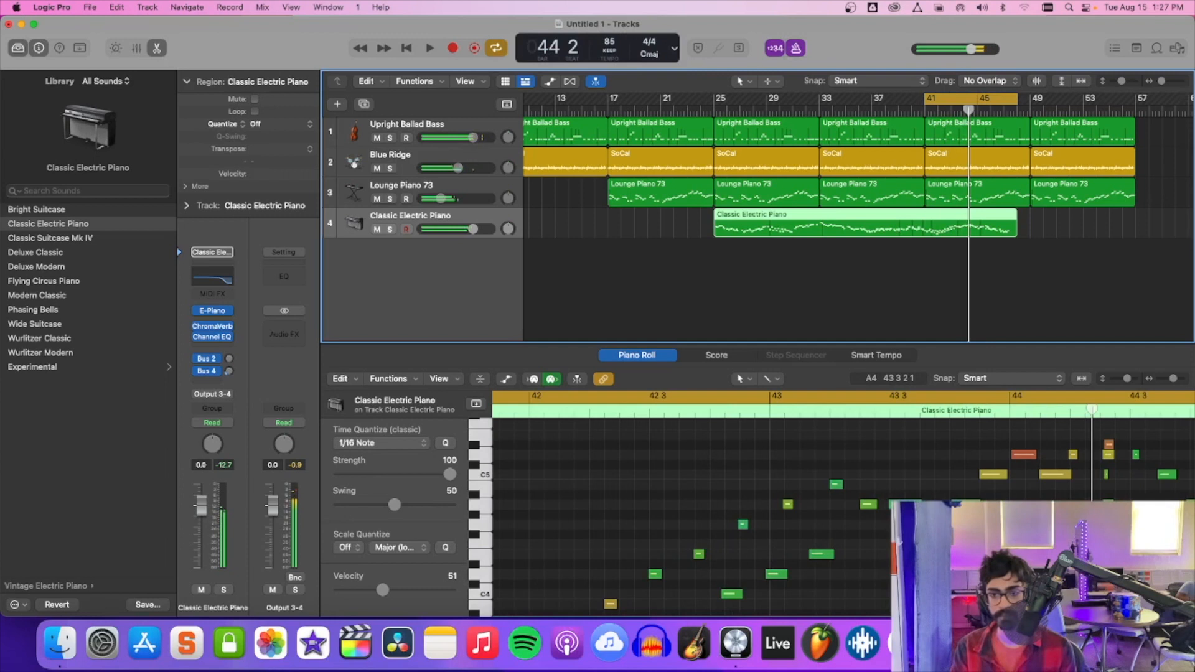
Even out the A4, G4 and A4 notes around beat 3 of bar 43 by setting their velocities to 72, 73 and 76.
click(908, 504)
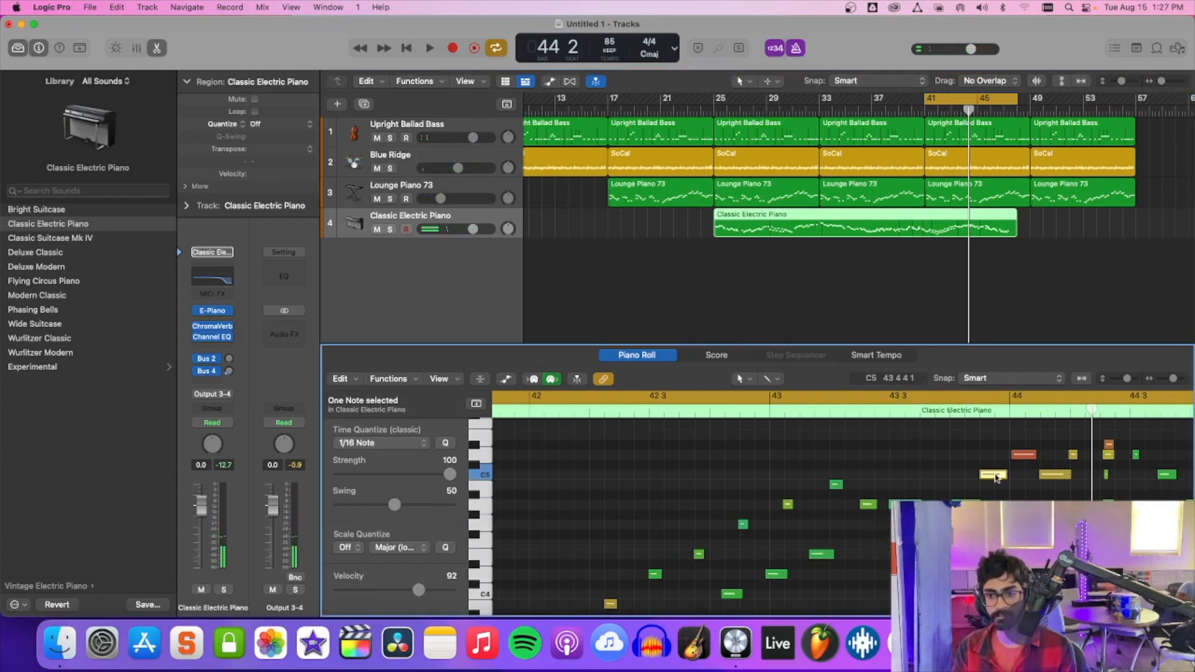
key(space)
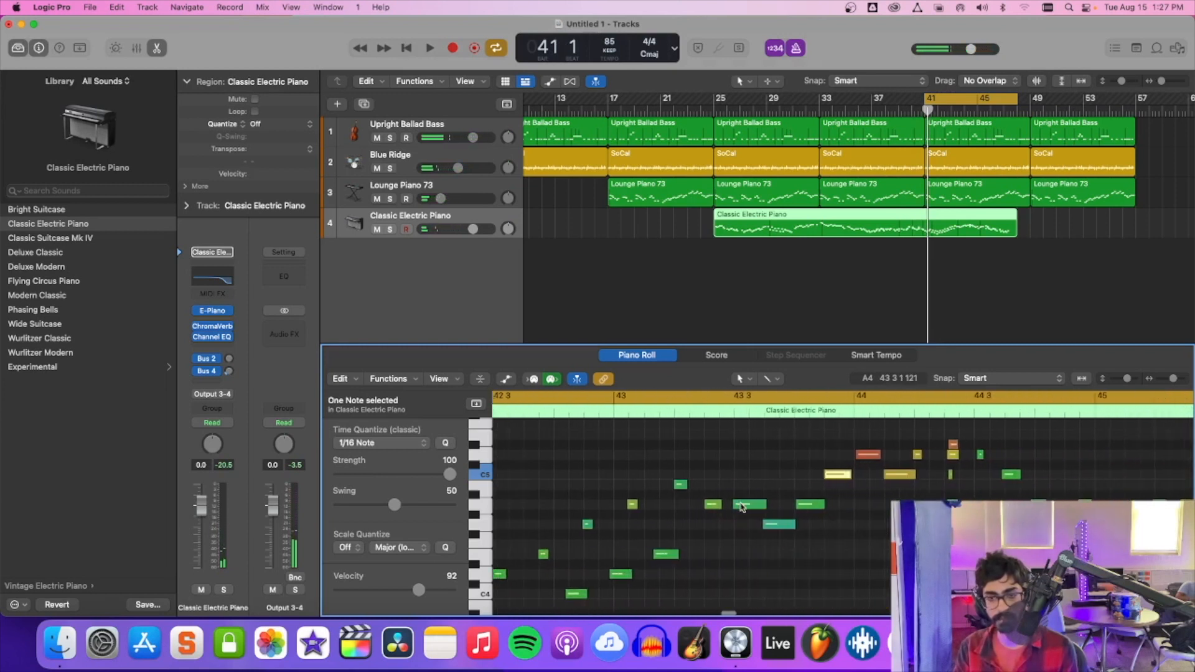
click(742, 508)
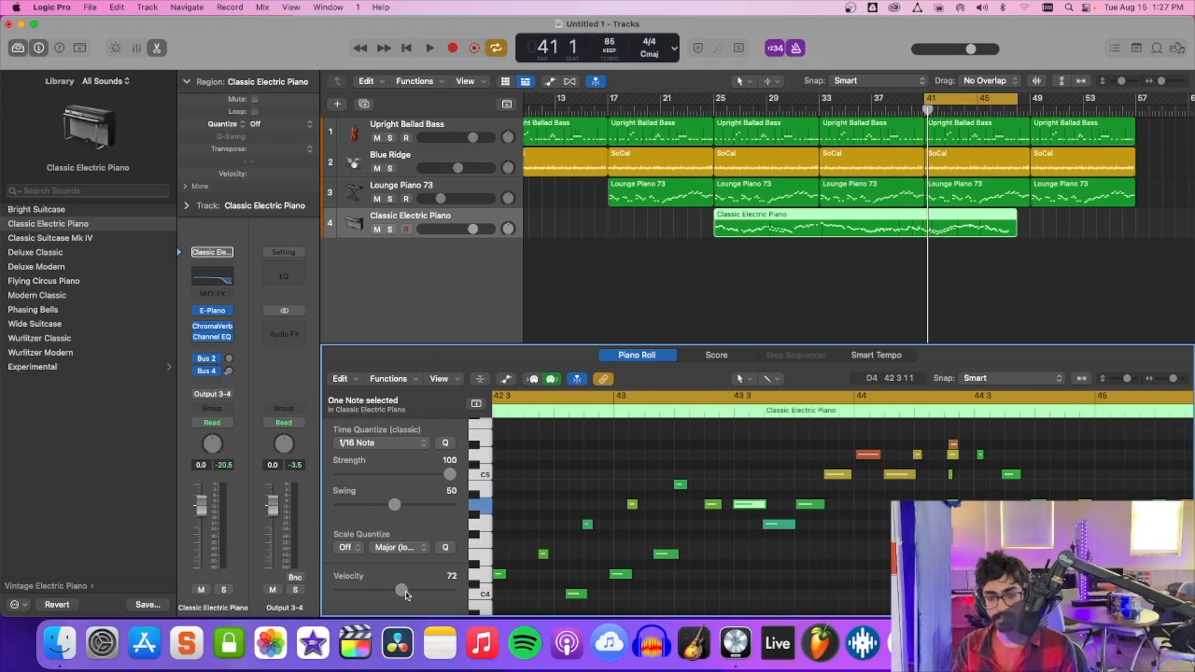
click(772, 526)
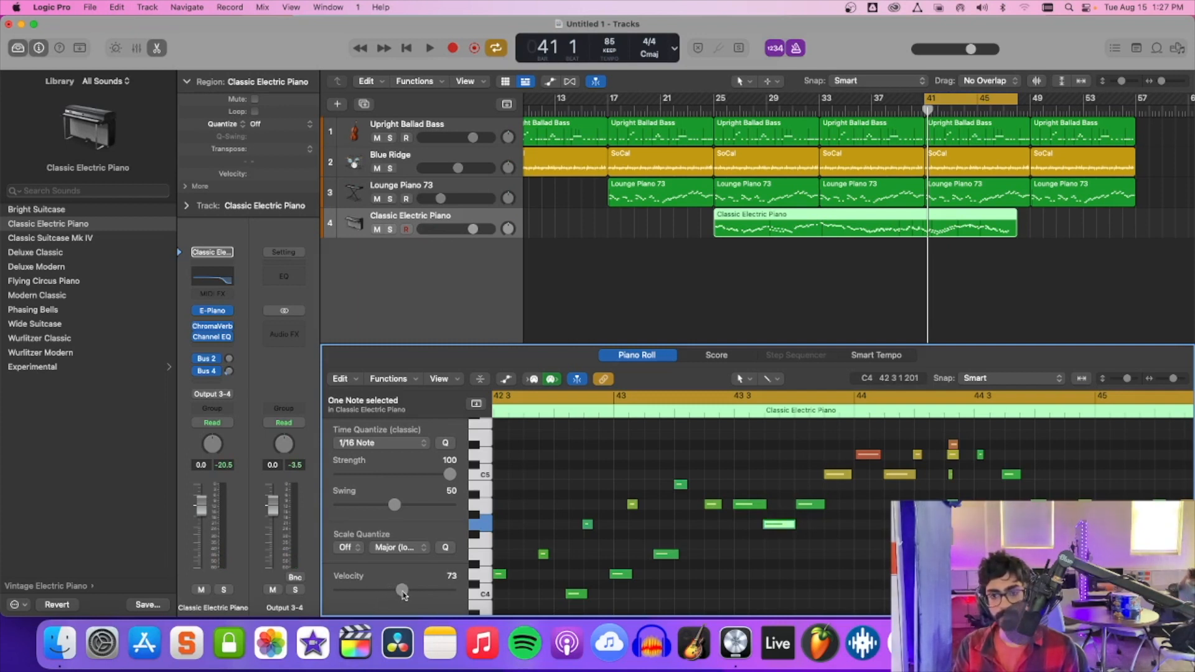
click(815, 507)
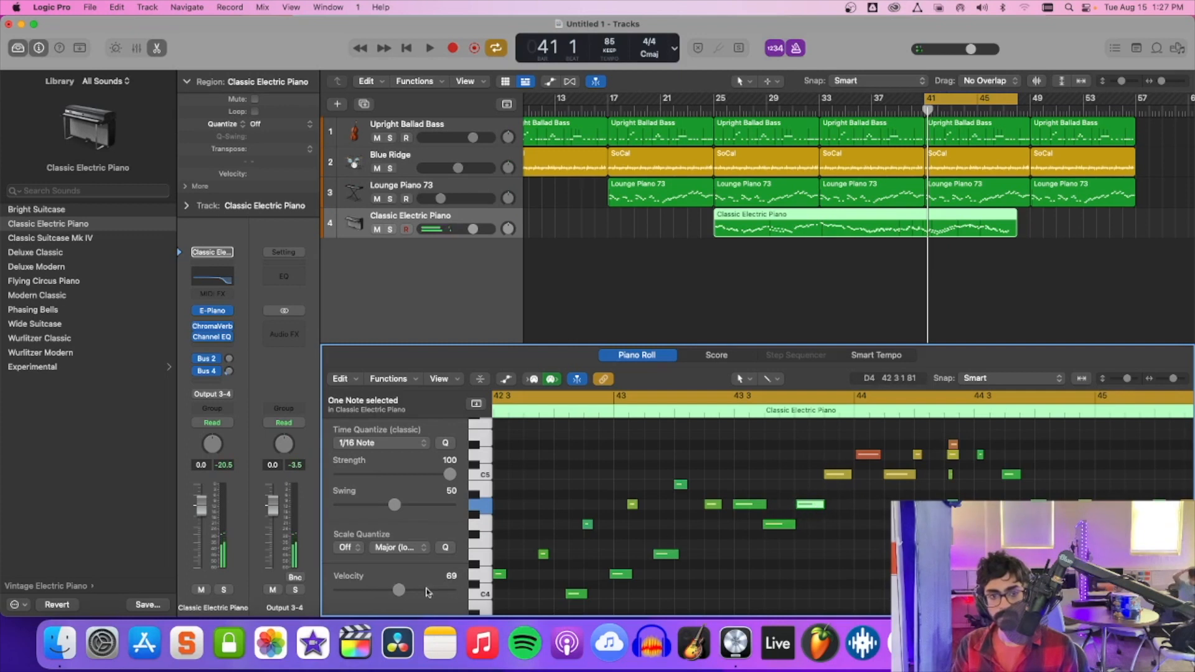
drag(403, 594, 401, 595)
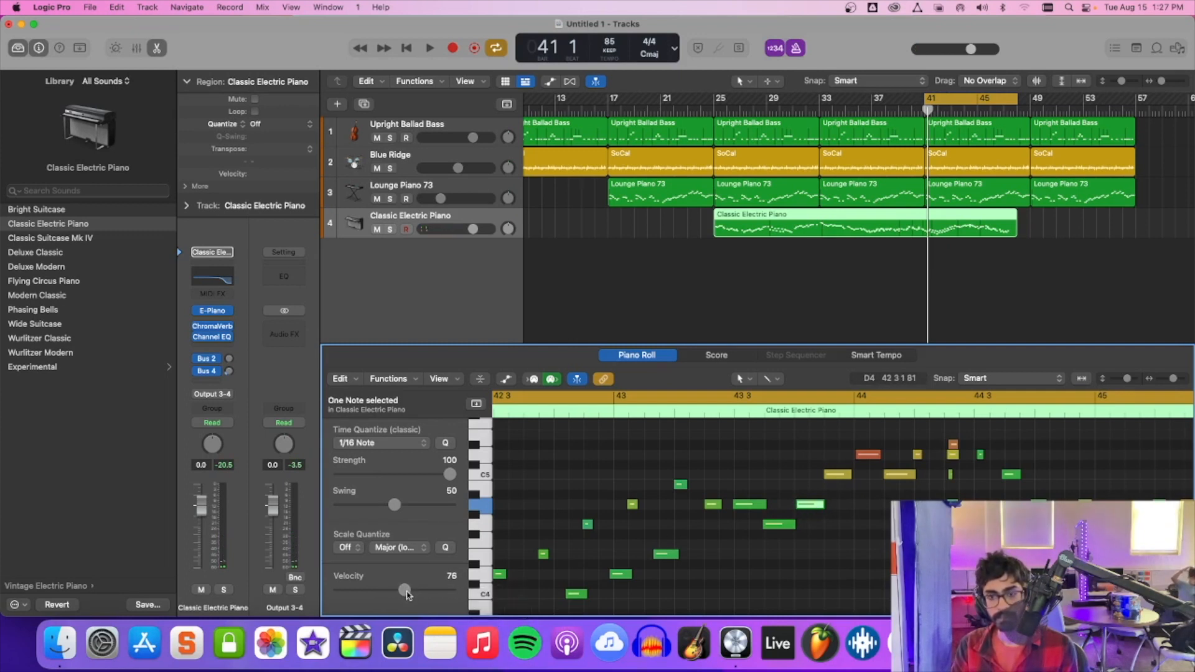
Play the cycled section up to bar 45 and nudge the louder A4 note before beat 3 of bar 45 slightly later.
key(space)
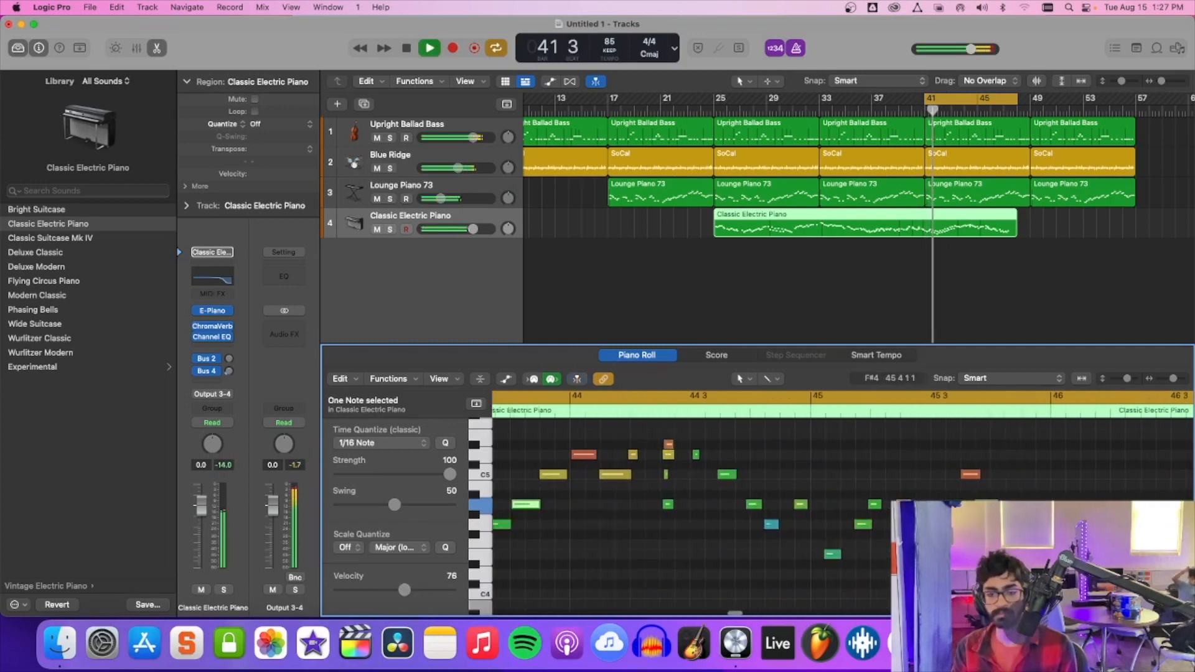
click(771, 526)
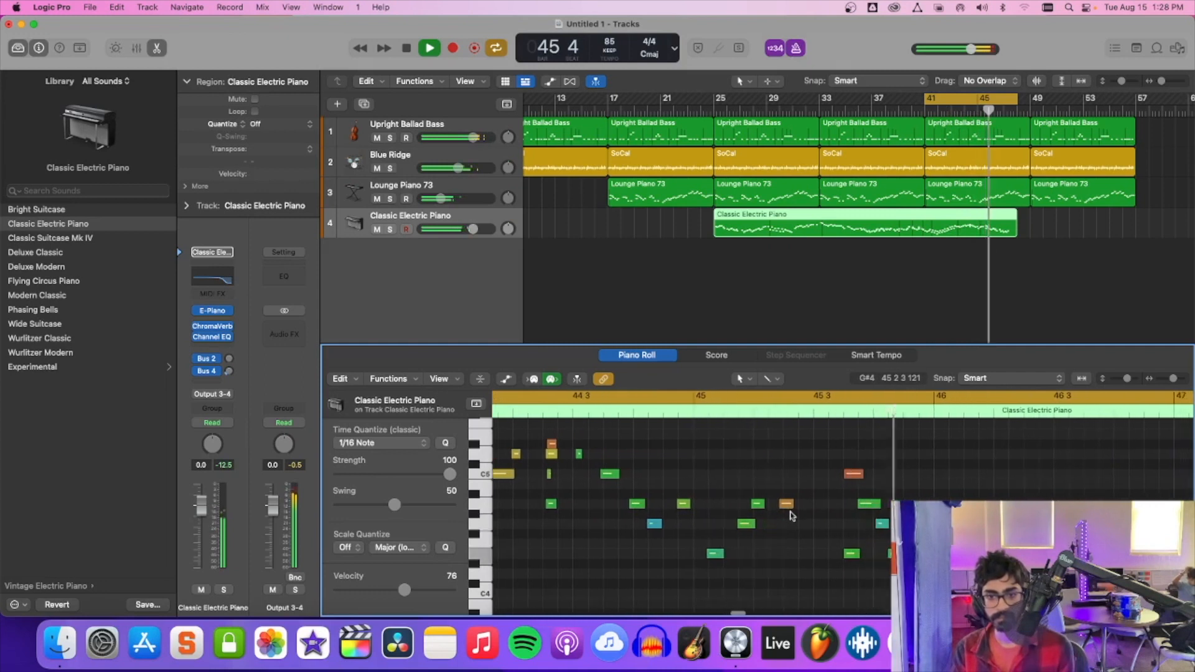
key(space)
click(786, 504)
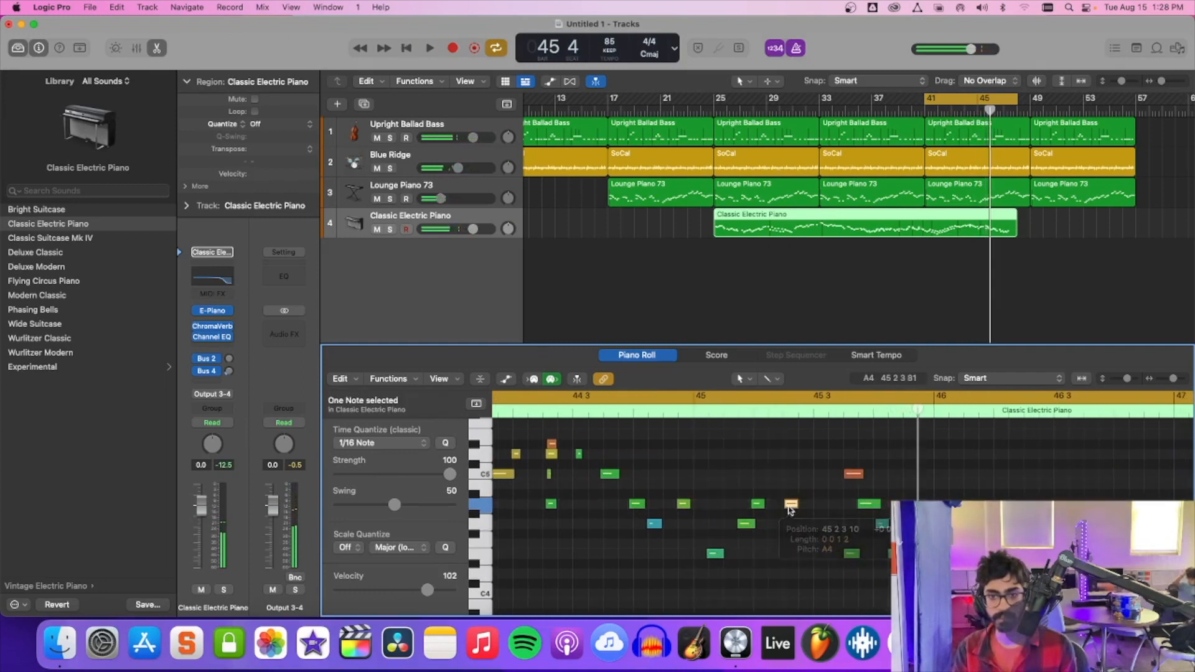
Replay the edited solo with the cycle starting at bar 42, and extend the cycle range back to cover bars 25 to 48.
key(space)
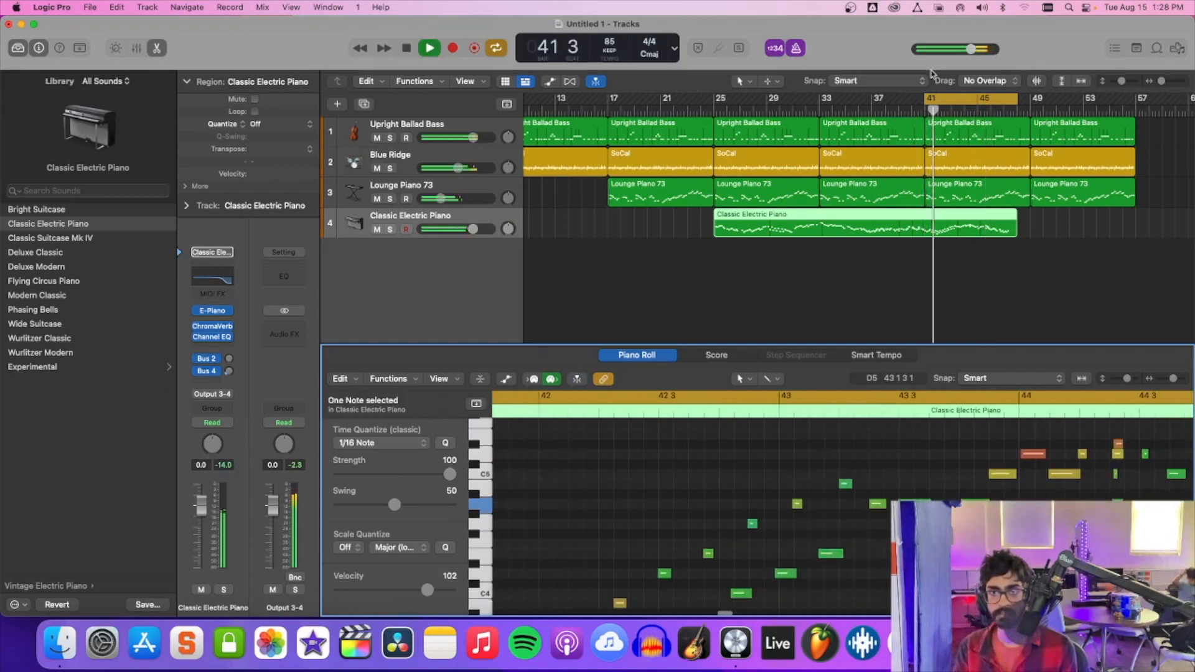
drag(926, 98, 941, 97)
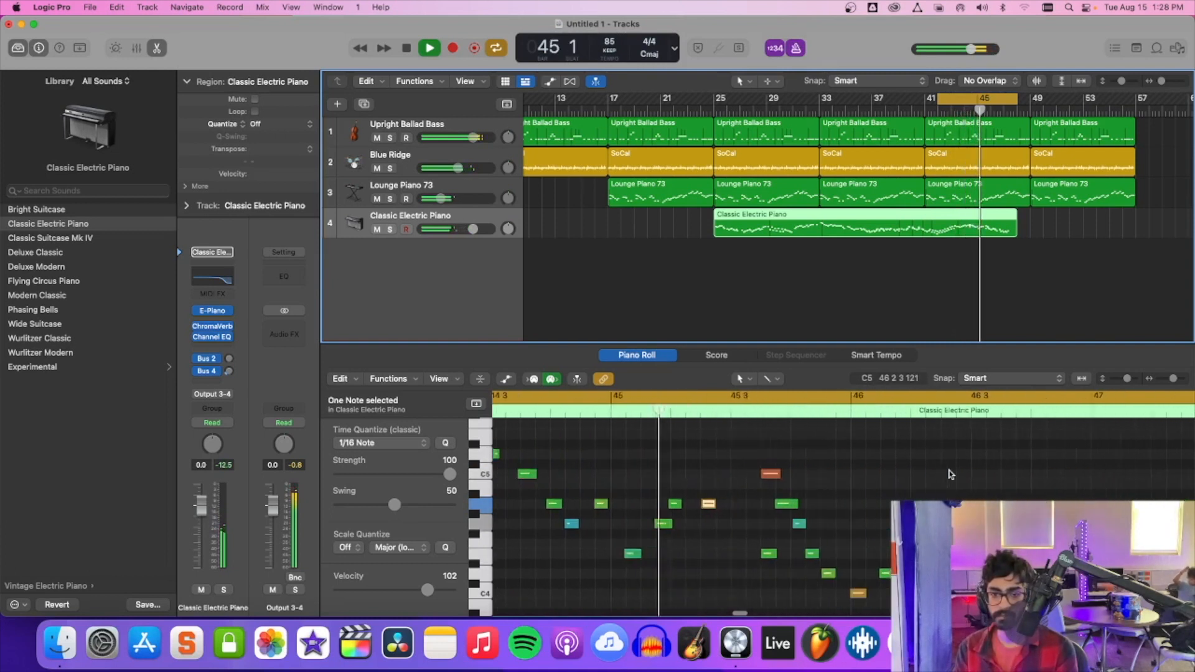
click(951, 474)
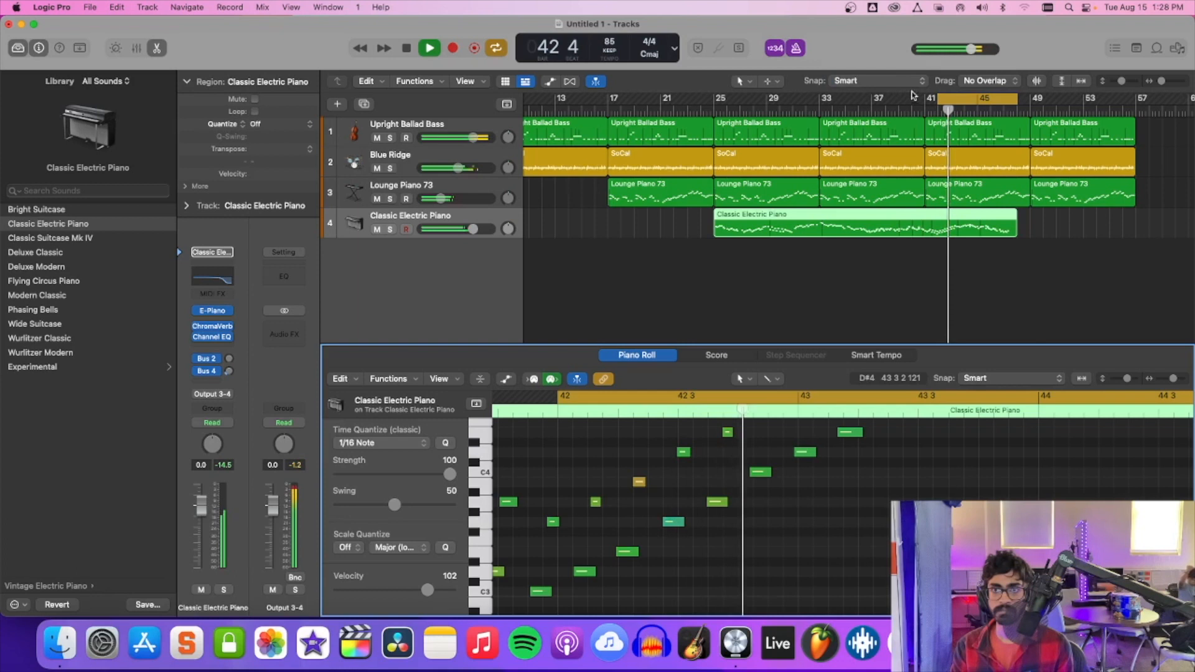
drag(939, 98, 707, 103)
key(space)
click(1016, 100)
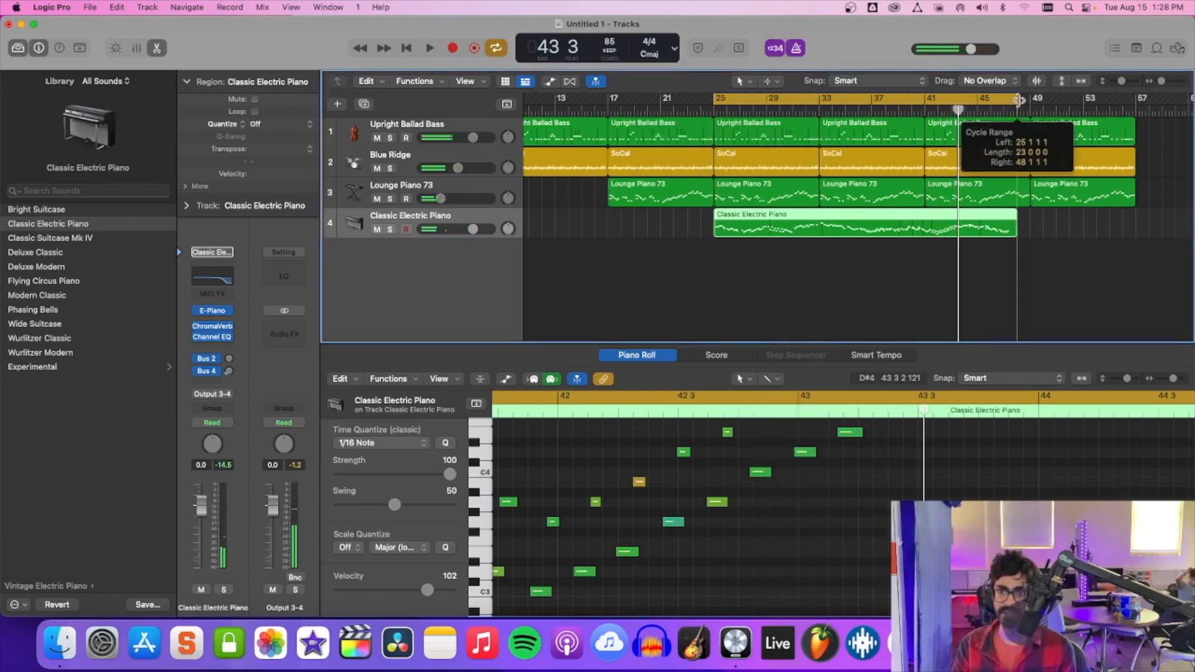
Insert a second Channel EQ on the Classic Electric Piano track after the existing one.
click(205, 349)
mouse_move(249, 377)
click(299, 378)
During playback from bar 25, boost the second Channel EQ by 3.7 dB at 910 Hz and cut it by 1.4 dB at 2520 Hz.
key(space)
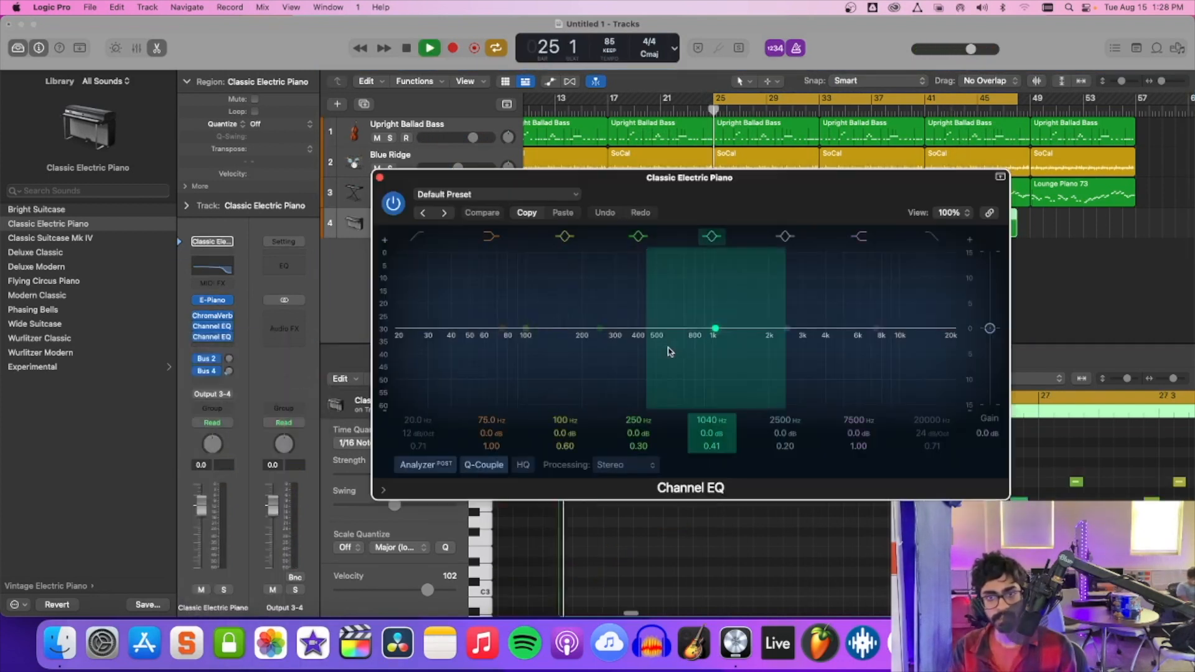
drag(716, 329, 704, 312)
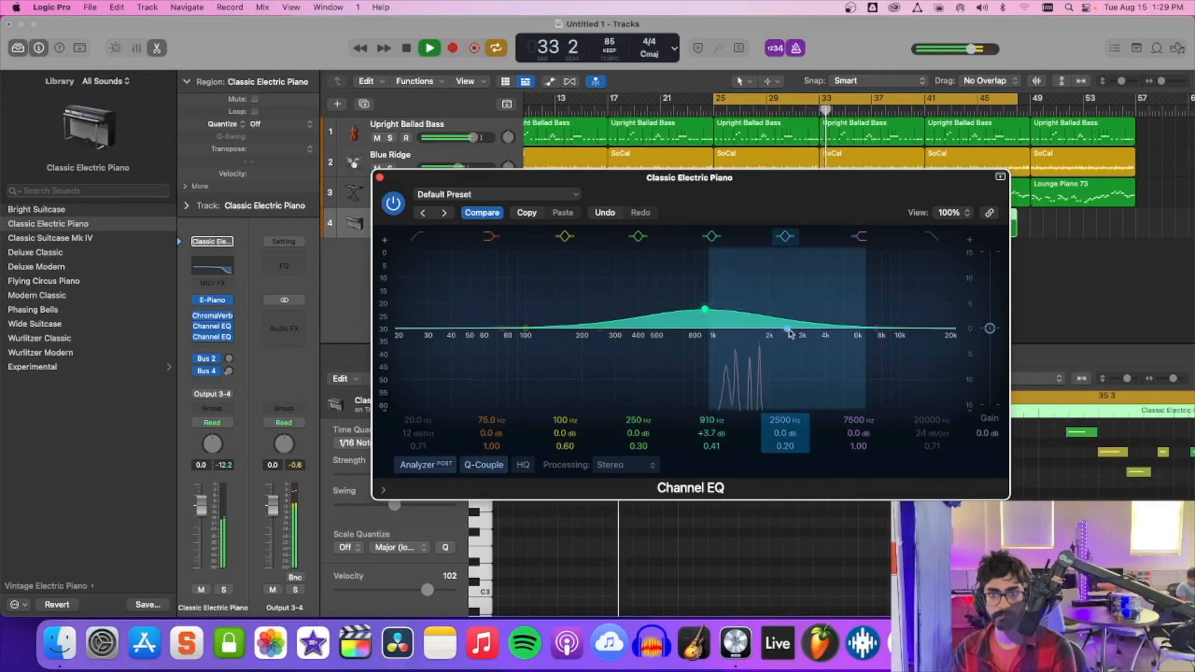
drag(787, 333, 789, 341)
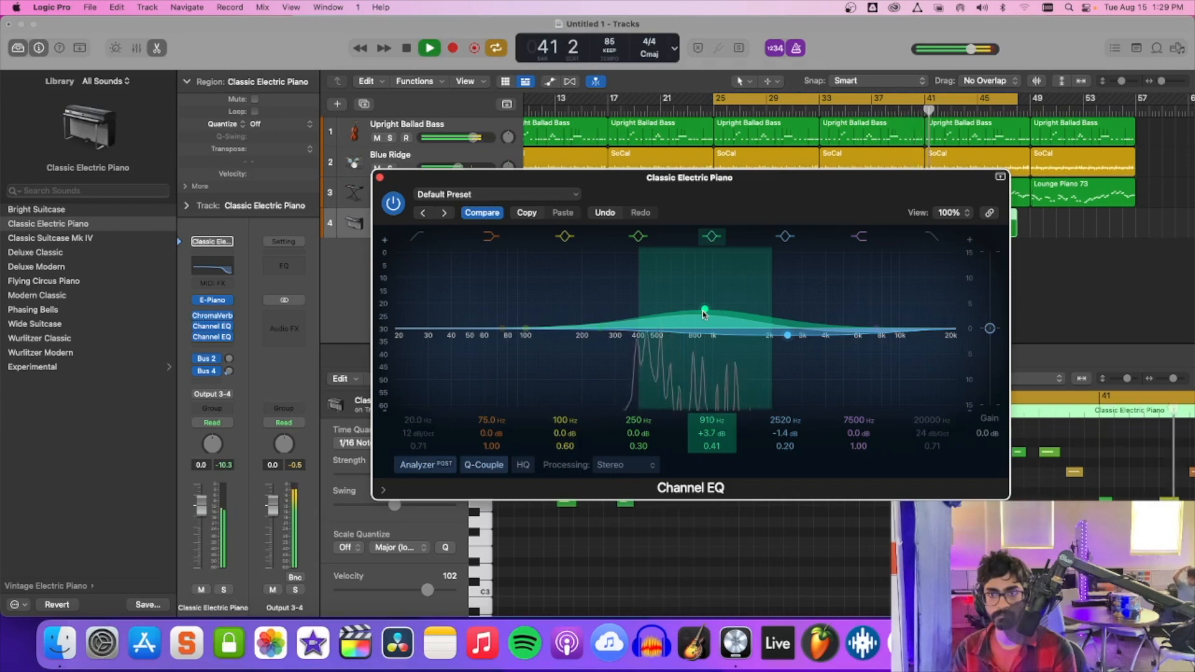
drag(773, 185, 835, 349)
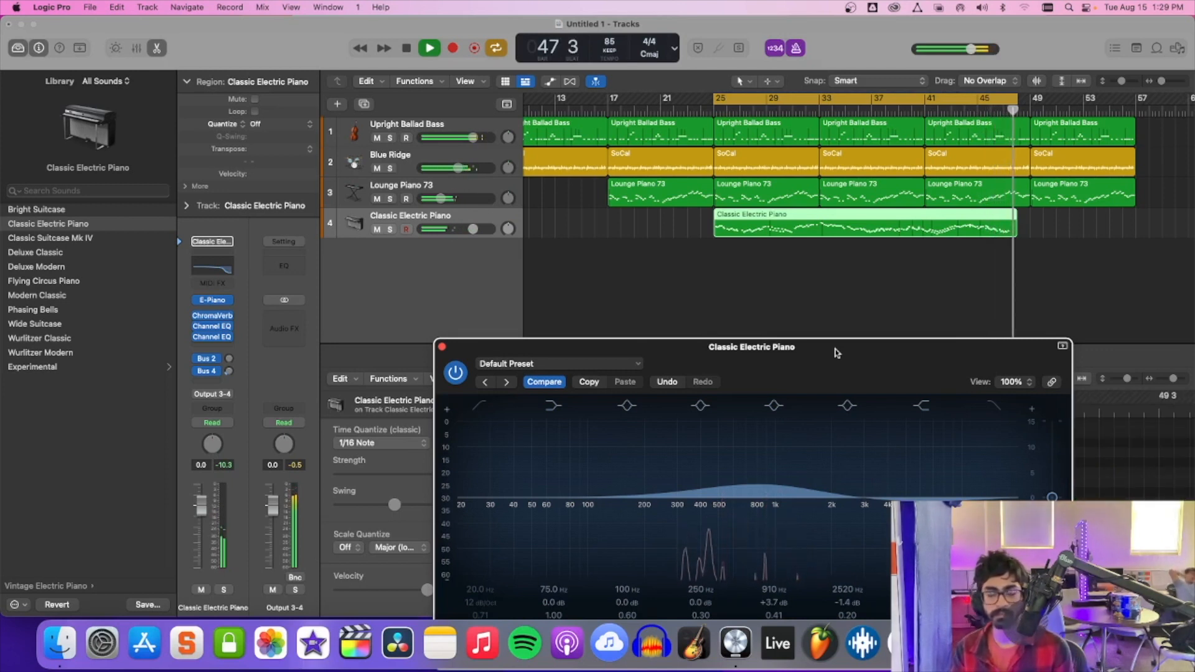
key(space)
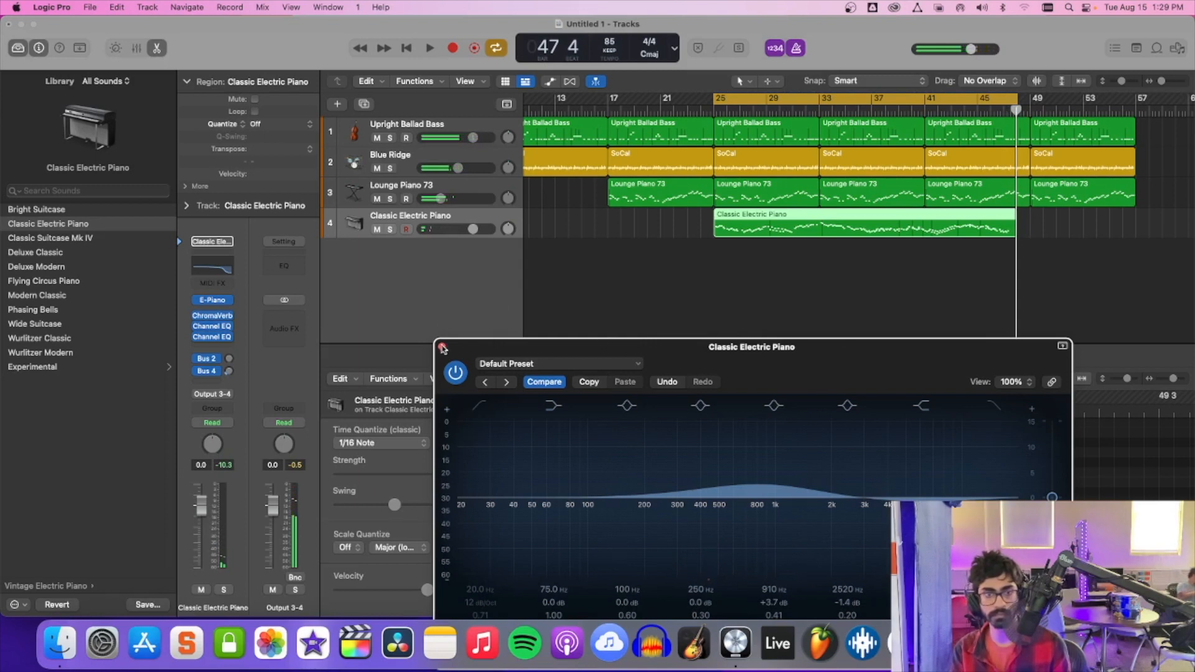
Close the Channel EQ window and extend the end of the cycle range past beat 3 of bar 48.
click(442, 348)
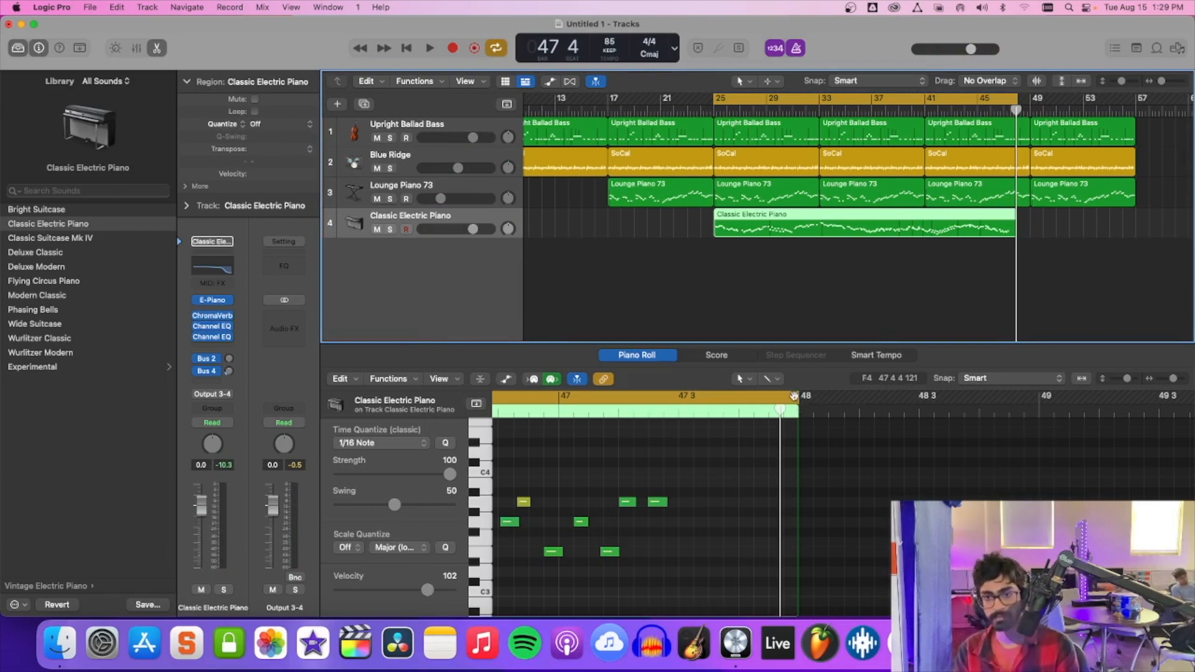
drag(798, 402, 966, 424)
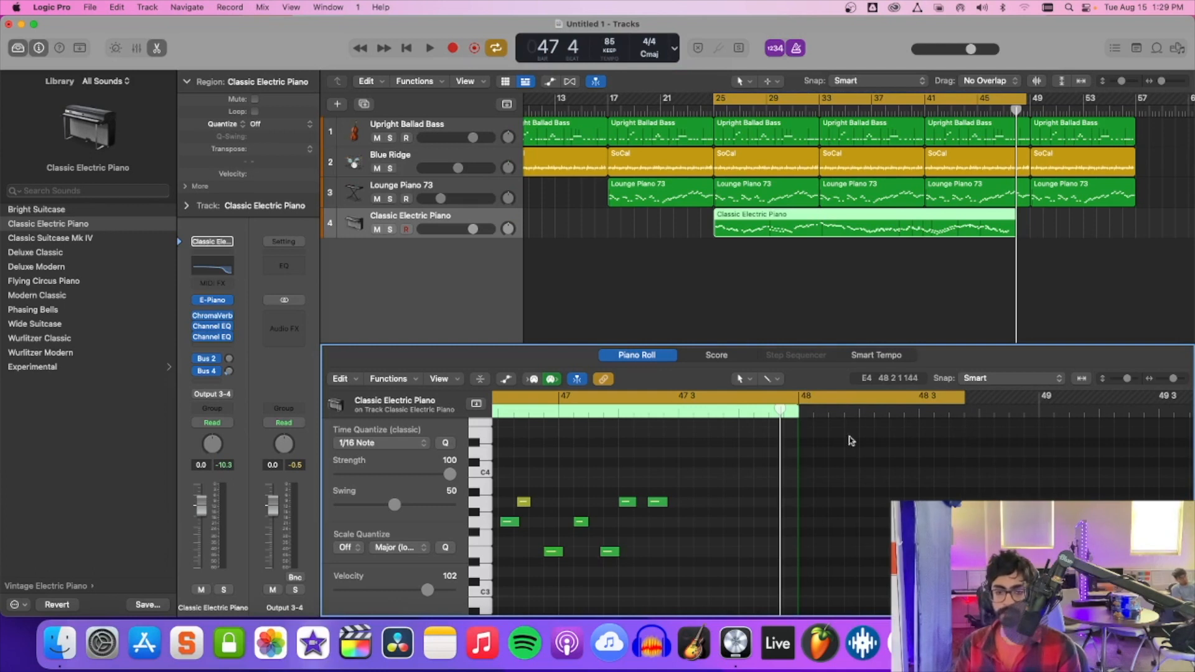
scroll(786, 458, down, 1)
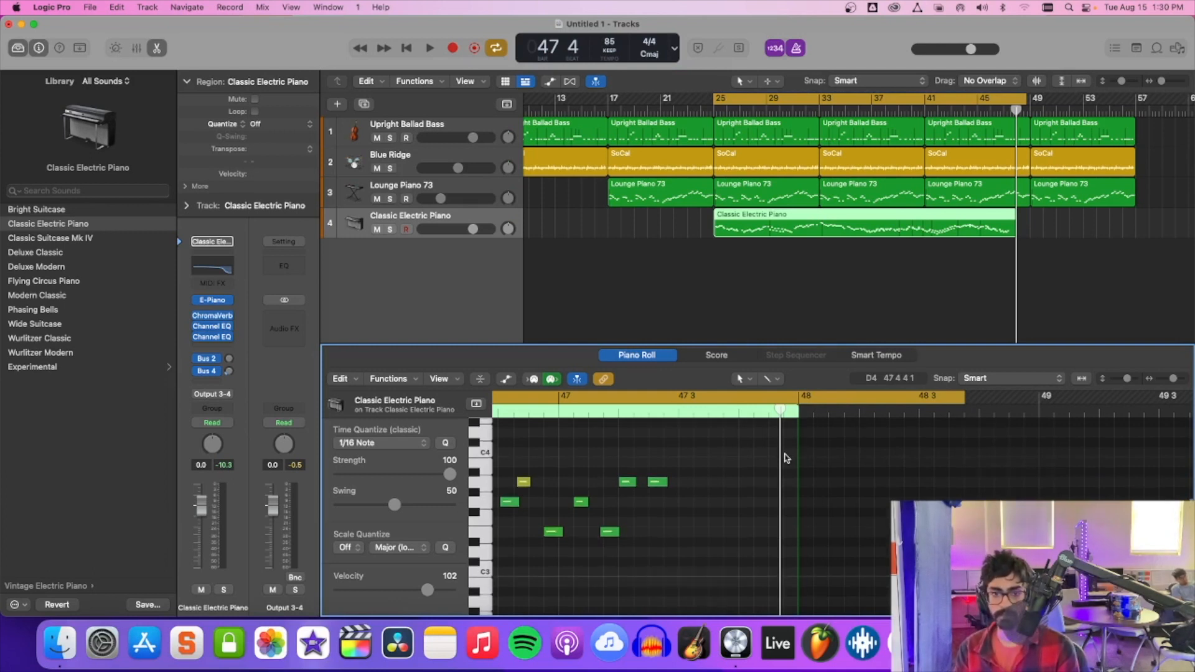
scroll(787, 458, up, 1)
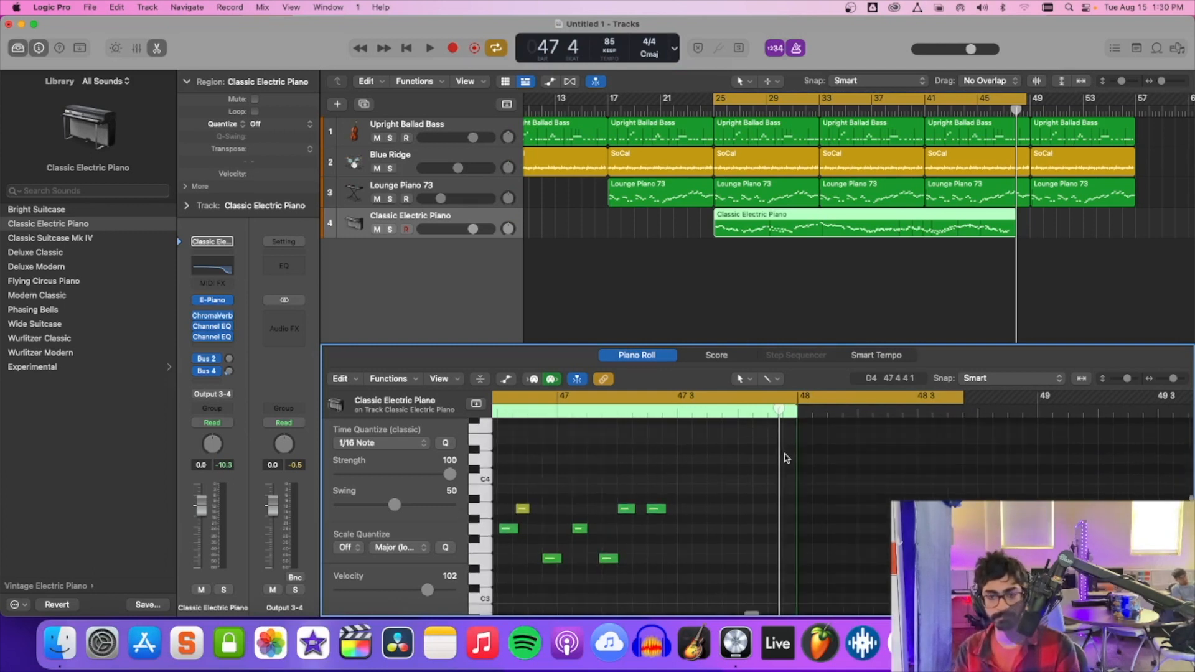
scroll(786, 459, down, 1)
Try a C4 note at position 47 2 4 1 after the solo's last note, set its velocity to 86, and delete it.
right_click(672, 469)
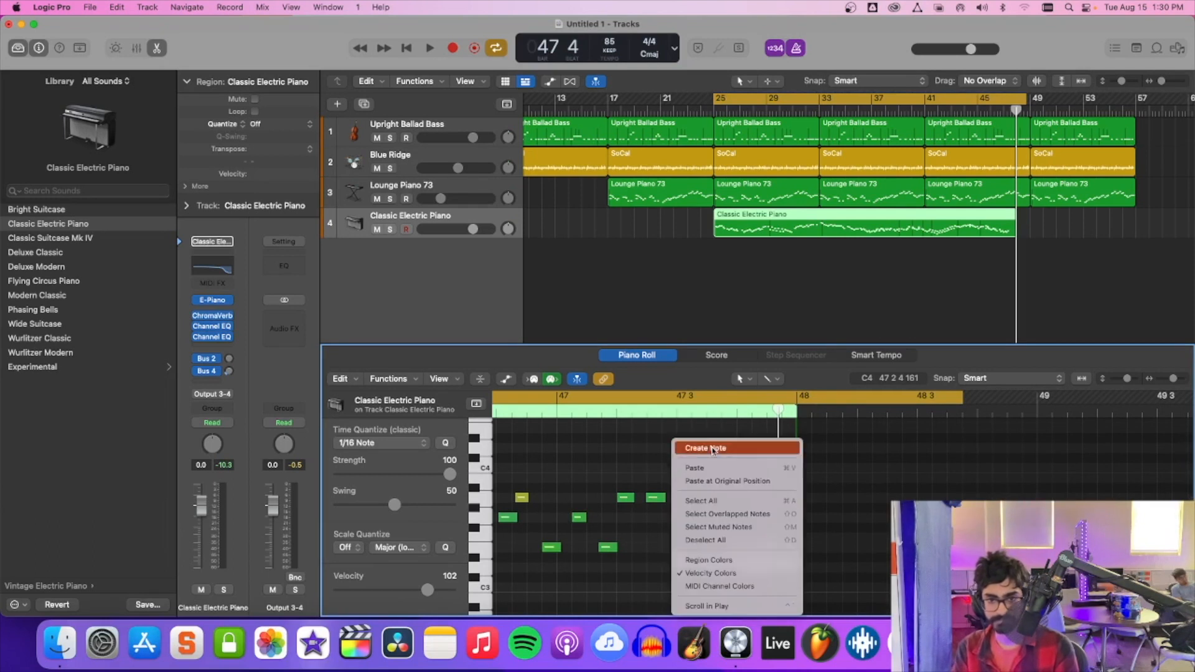
click(691, 448)
click(669, 469)
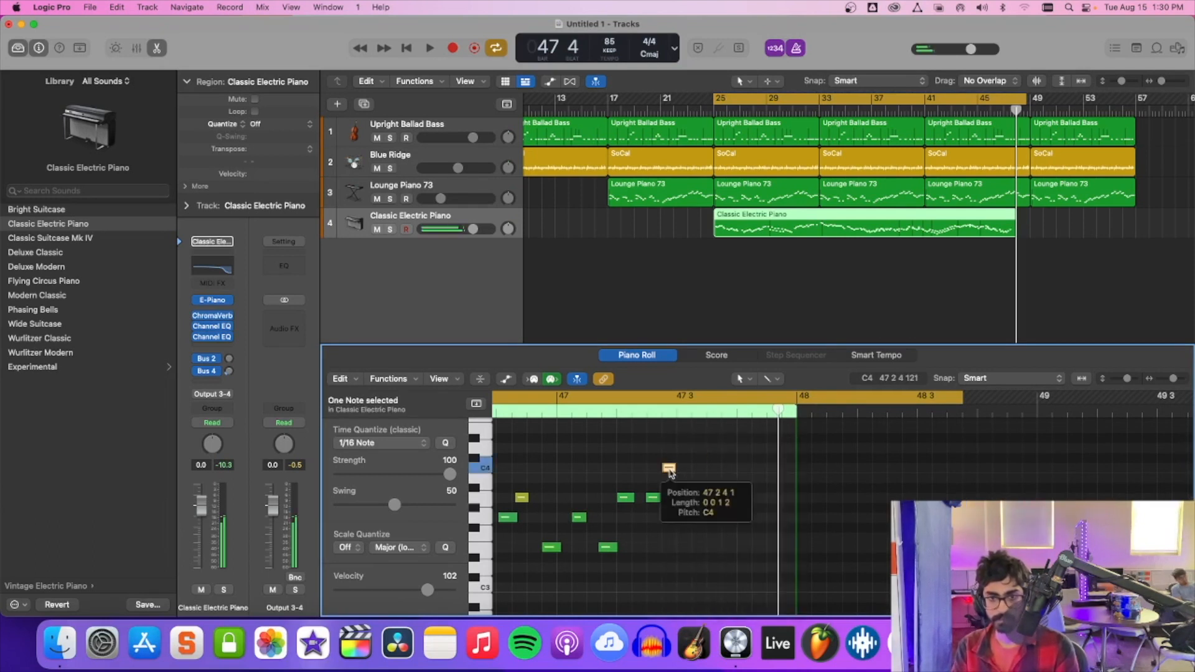
click(655, 498)
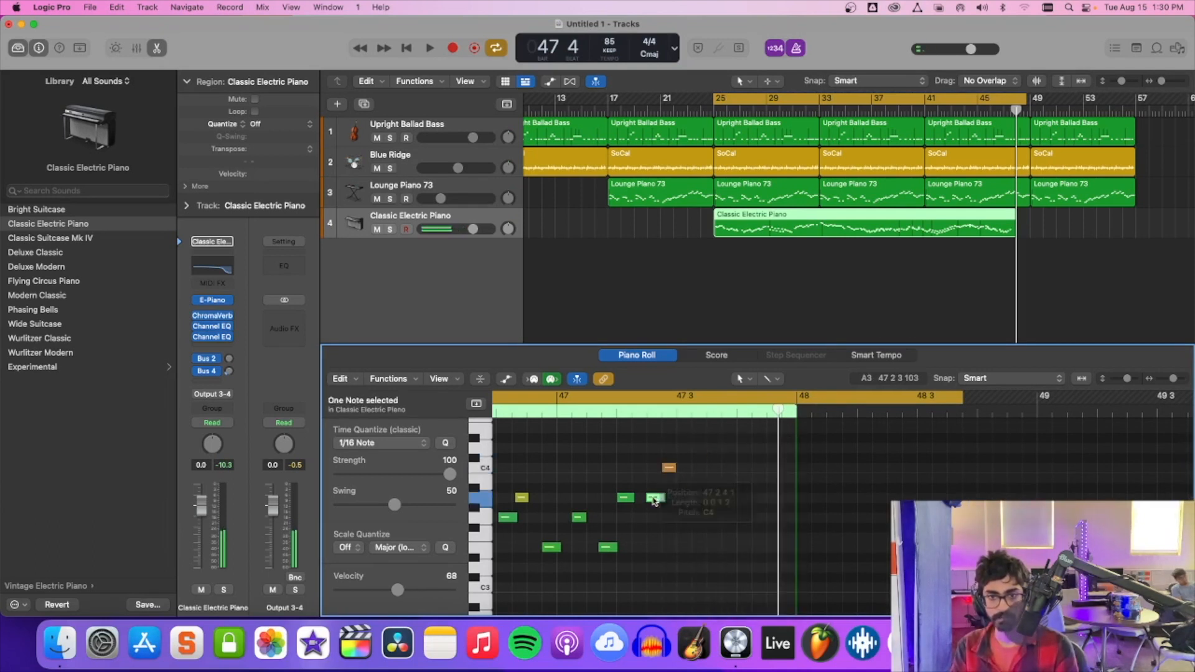
click(670, 468)
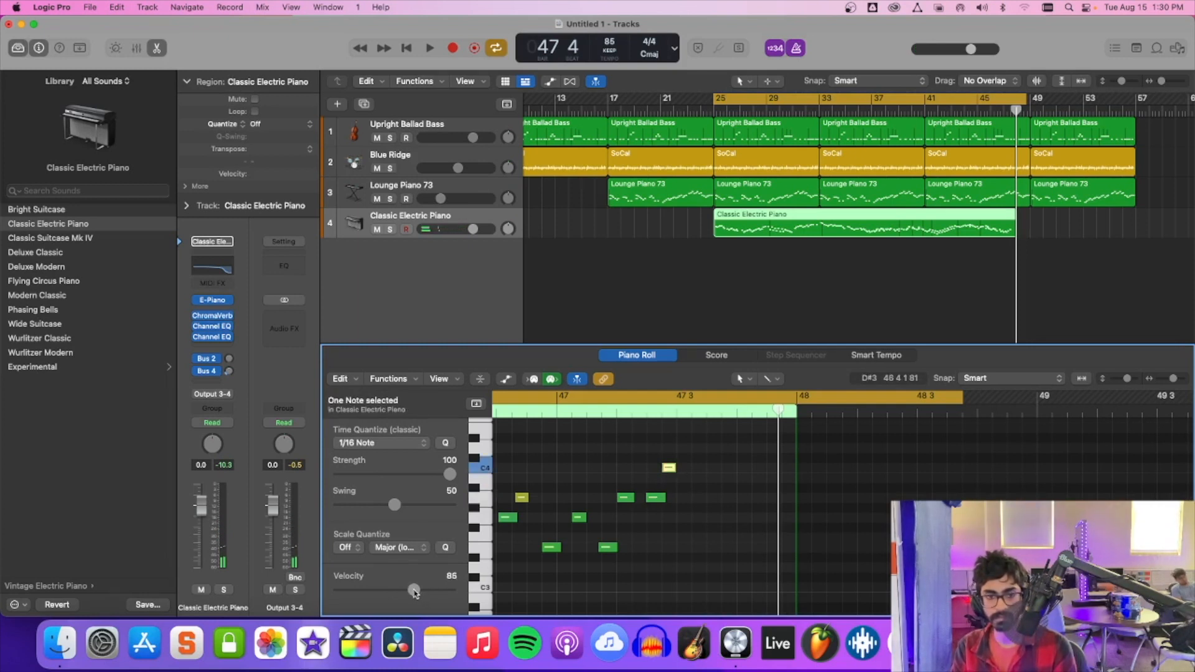
click(670, 468)
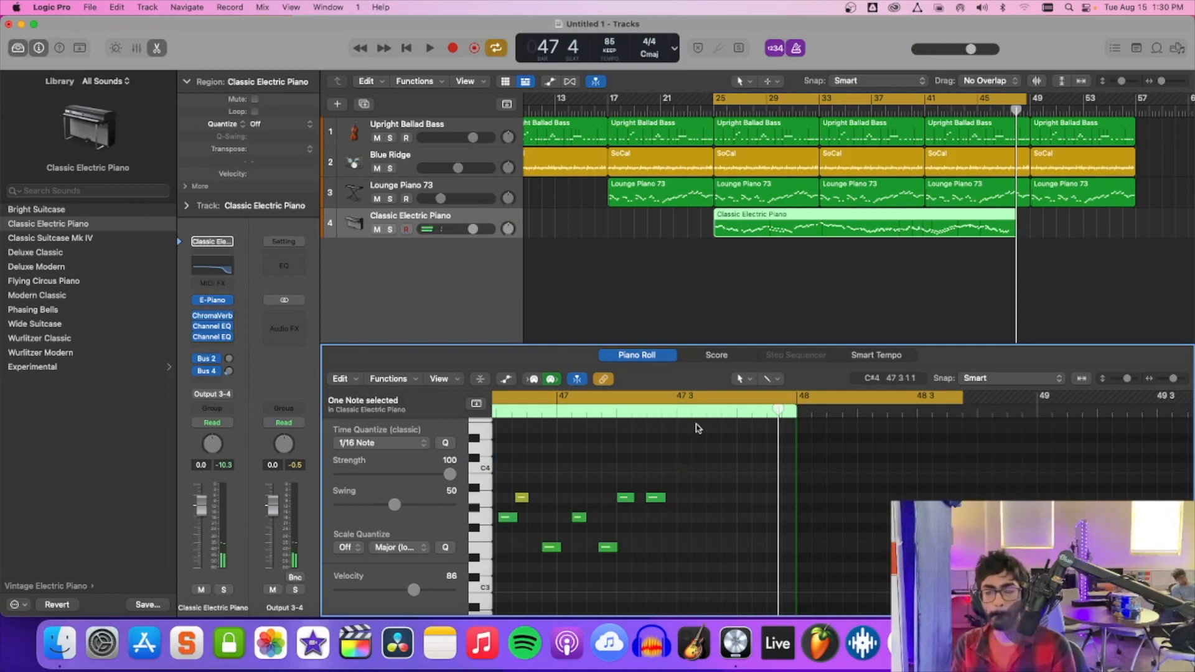
Set the cycle from beat 3 of bar 47 to bar 52 and record a new ending phrase on the Classic Electric Piano track.
drag(713, 98, 1010, 129)
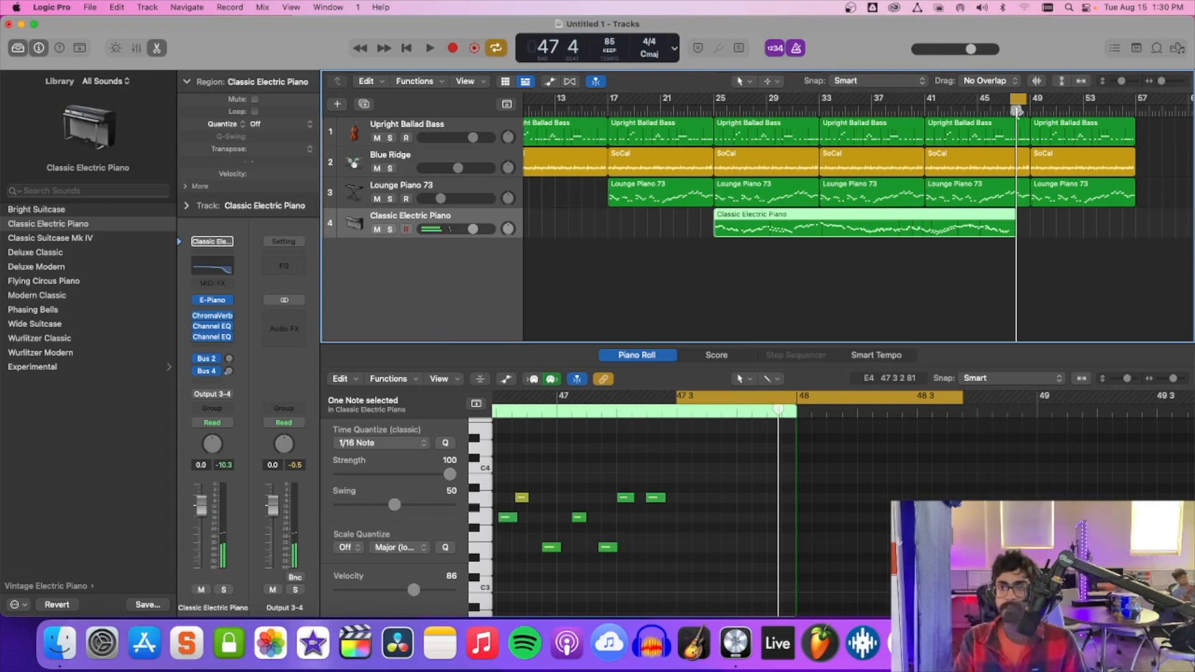
drag(1030, 101, 1069, 102)
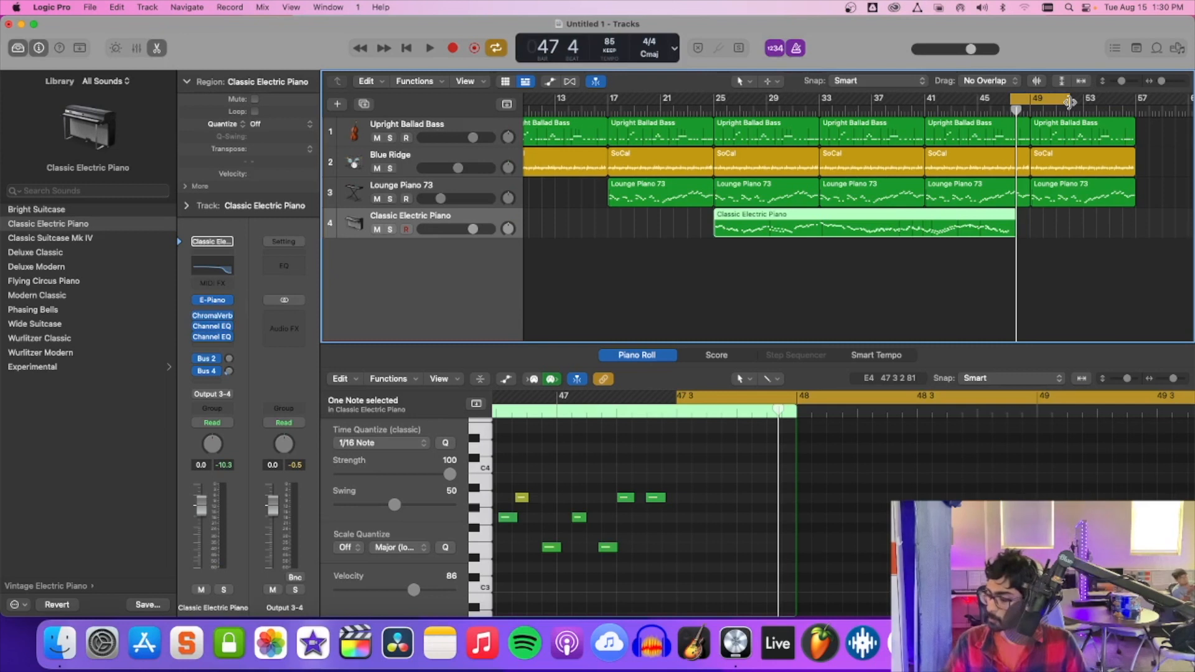
key(r)
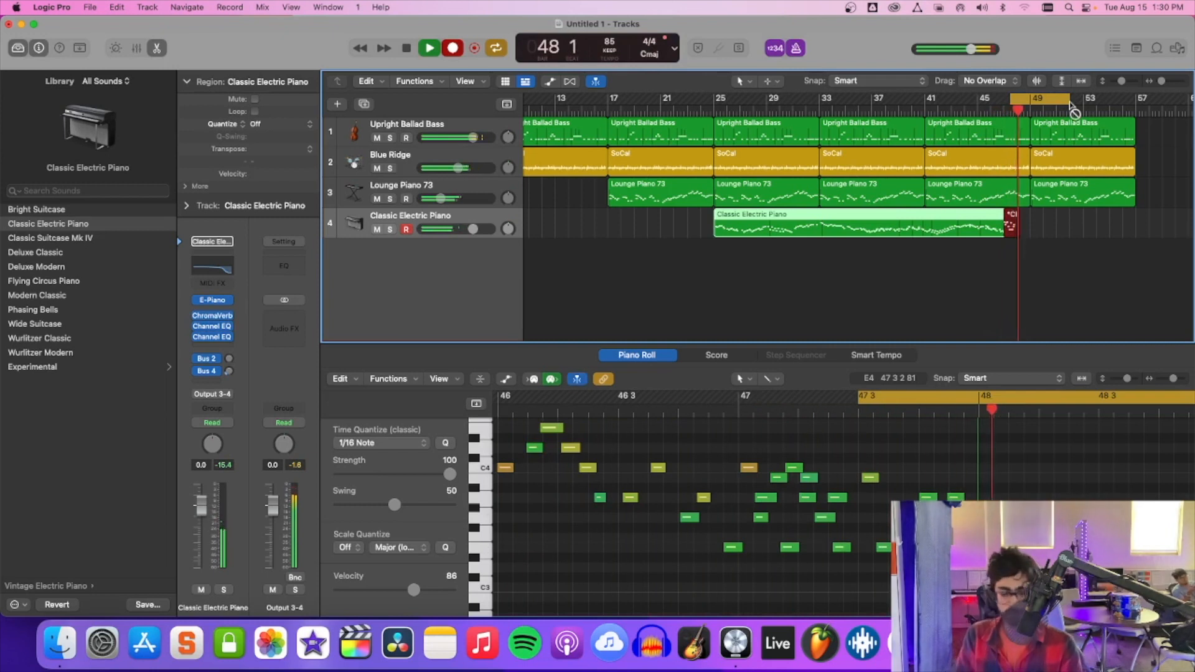
key(space)
Play back the recorded ending, moving the cycle start back to beat 3 of bar 46 for a second listen.
key(space)
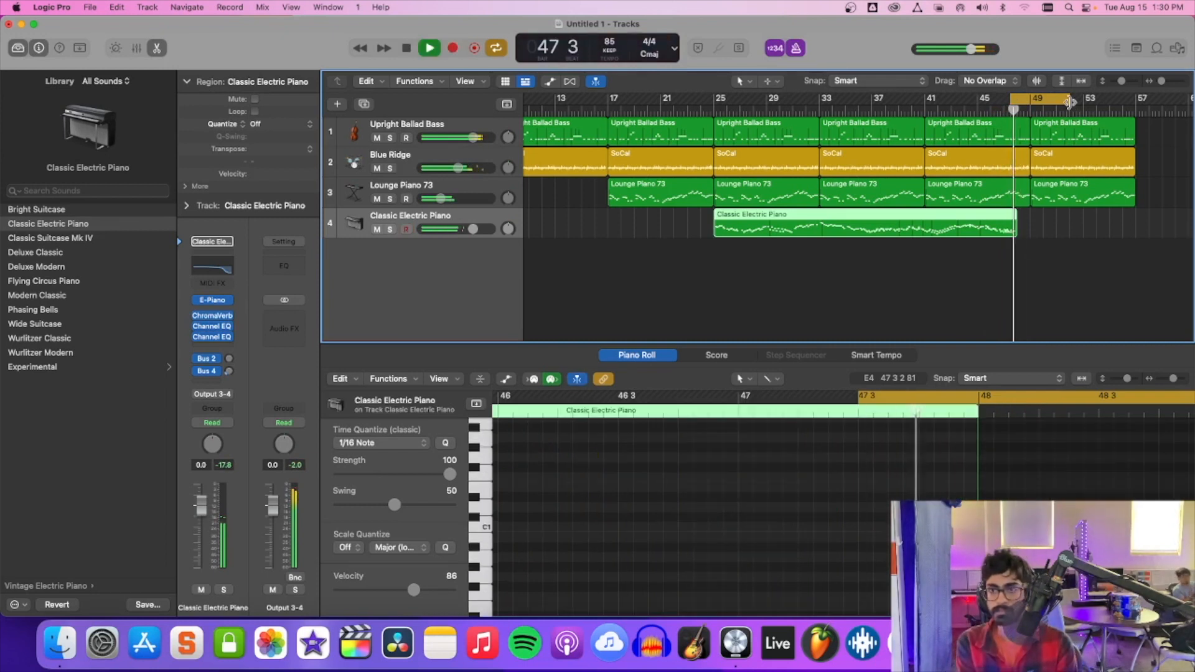
key(space)
drag(1012, 98, 999, 98)
key(space)
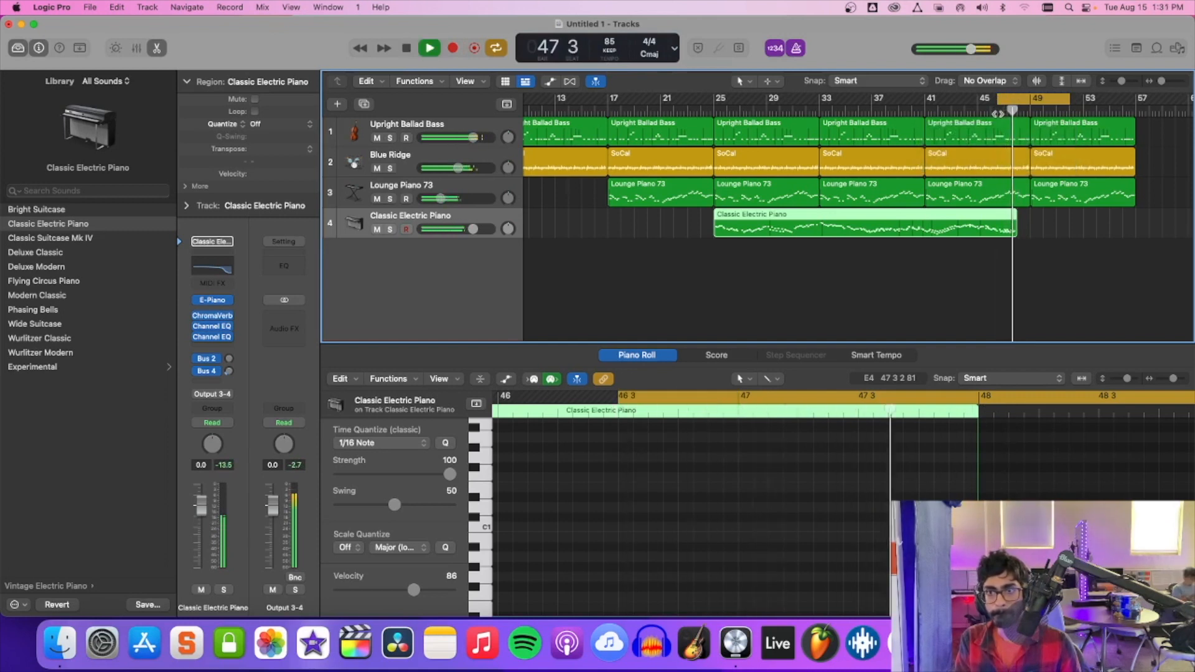
key(space)
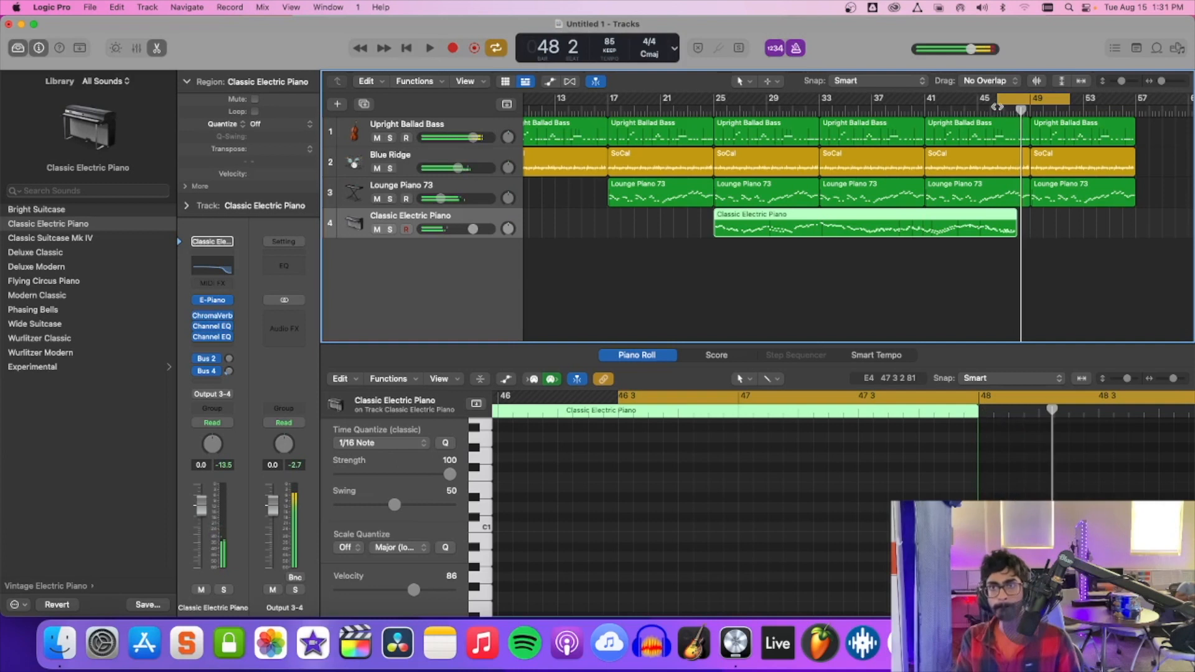
Move the cycle start back to bar 41 and replay the solo's ending with its notes in bars 46 to 48 in view.
drag(997, 101, 927, 120)
key(space)
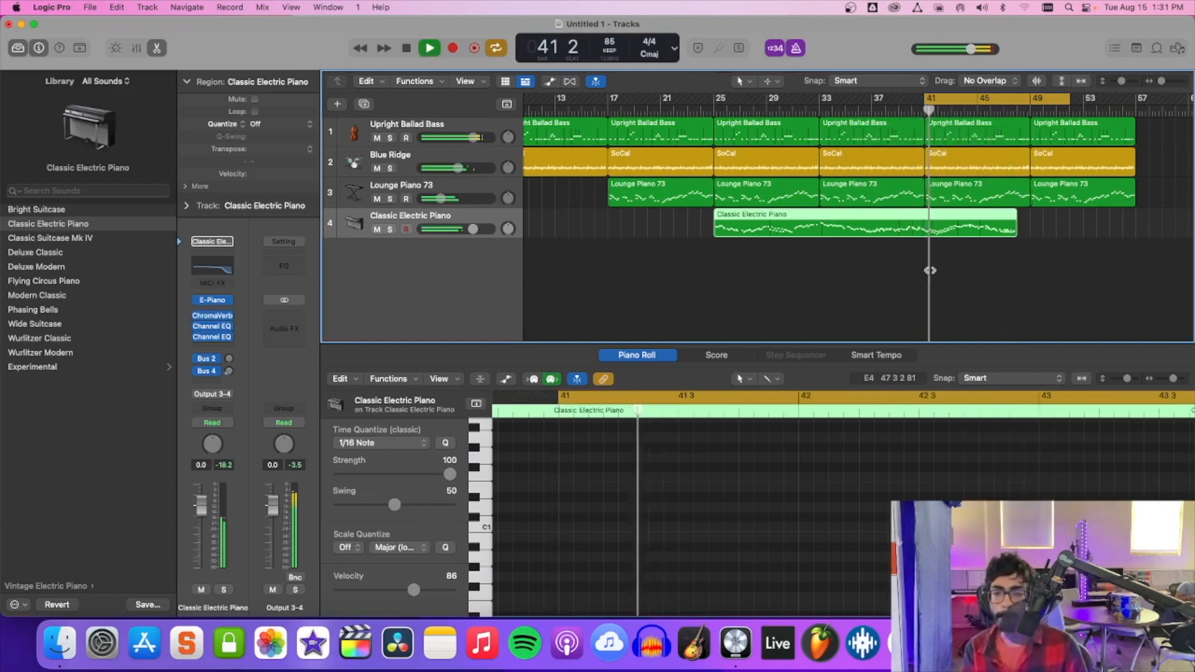
key(e)
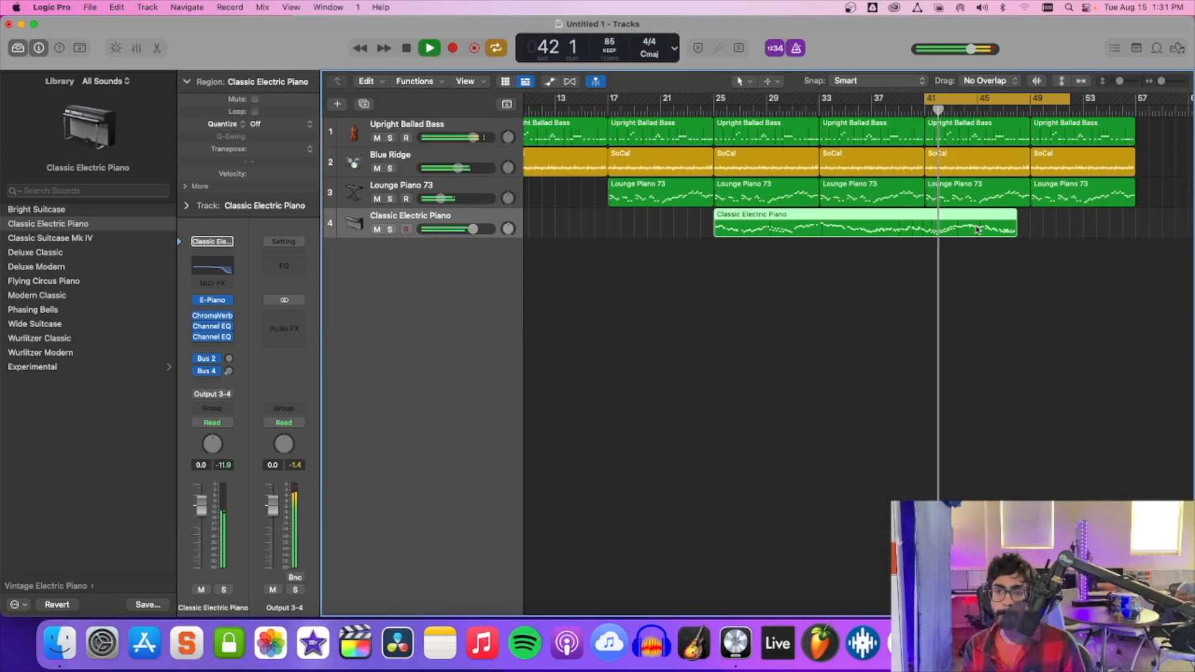
key(e)
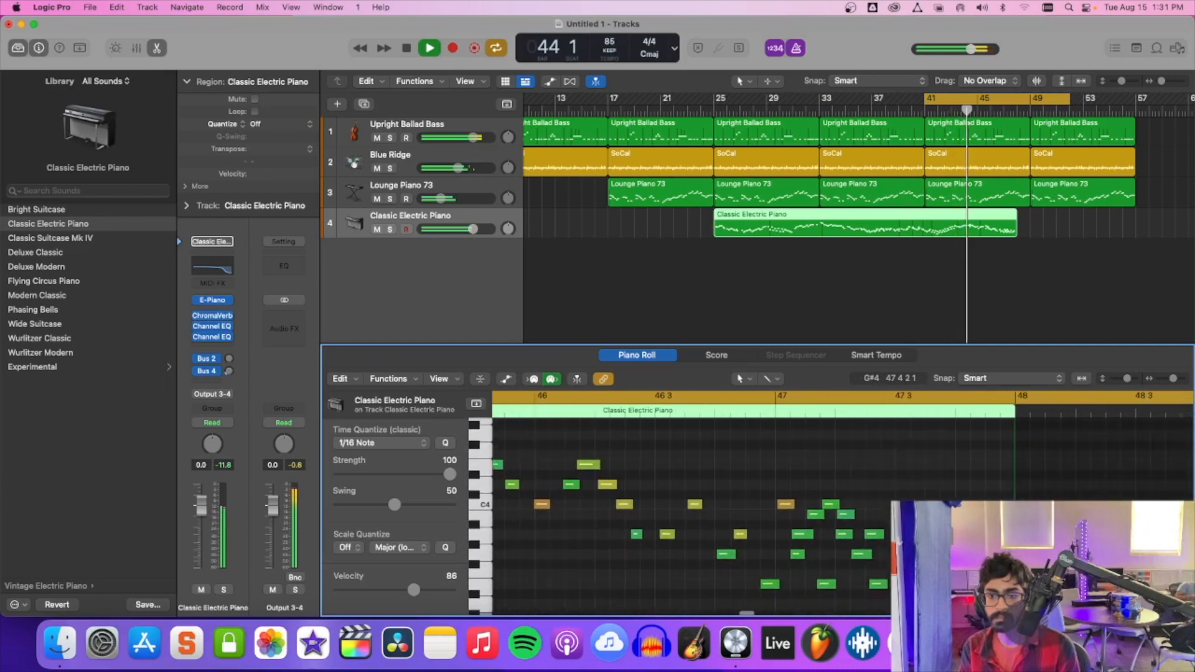
scroll(691, 504, down, 2)
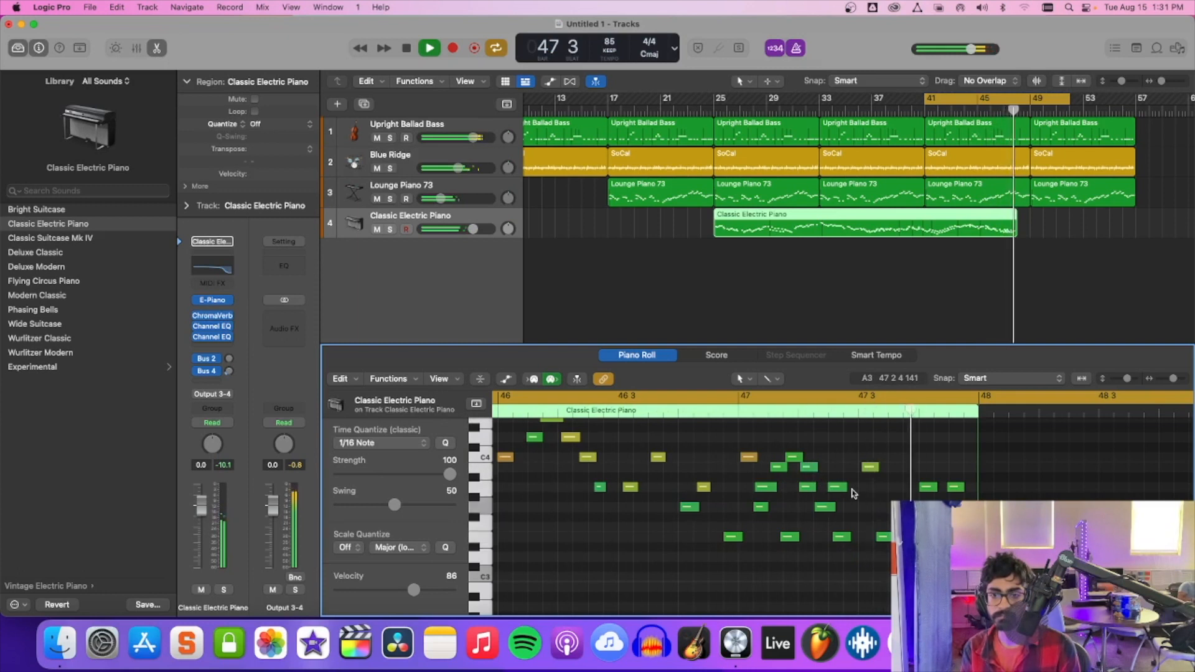
key(space)
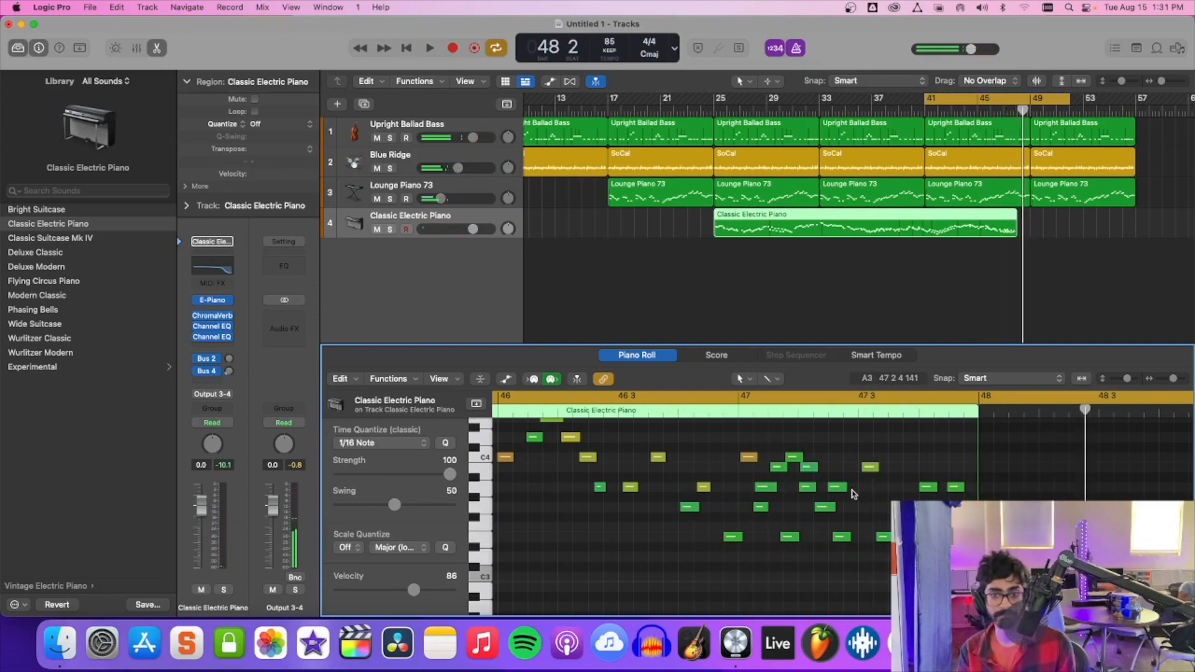
key(space)
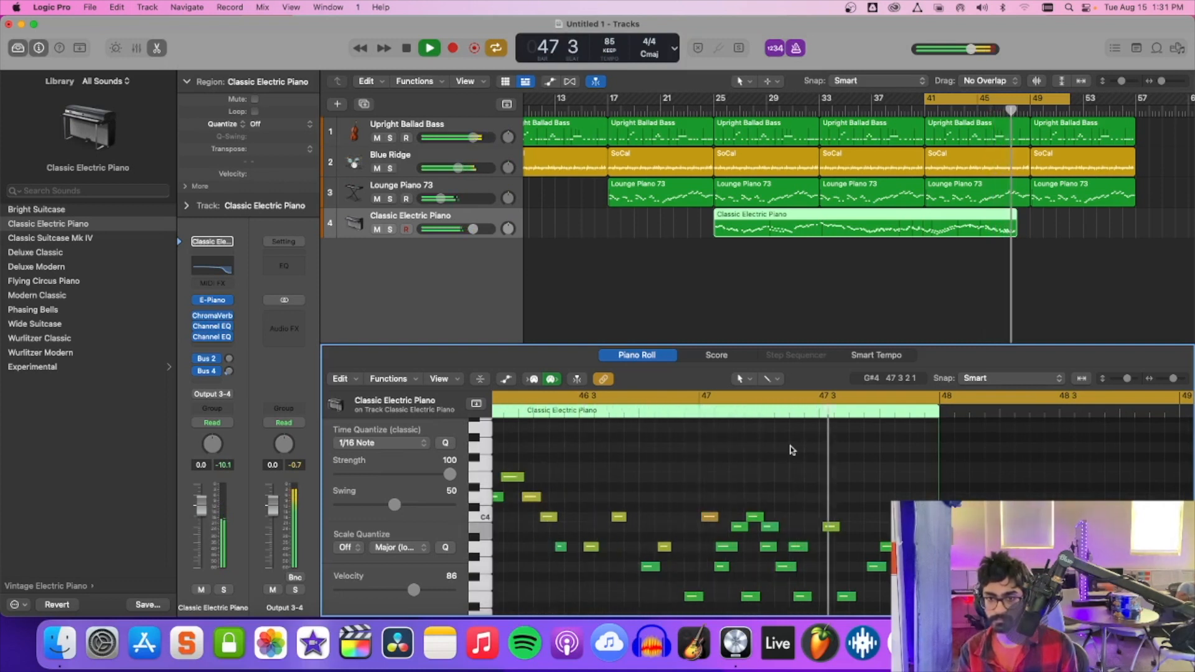
key(space)
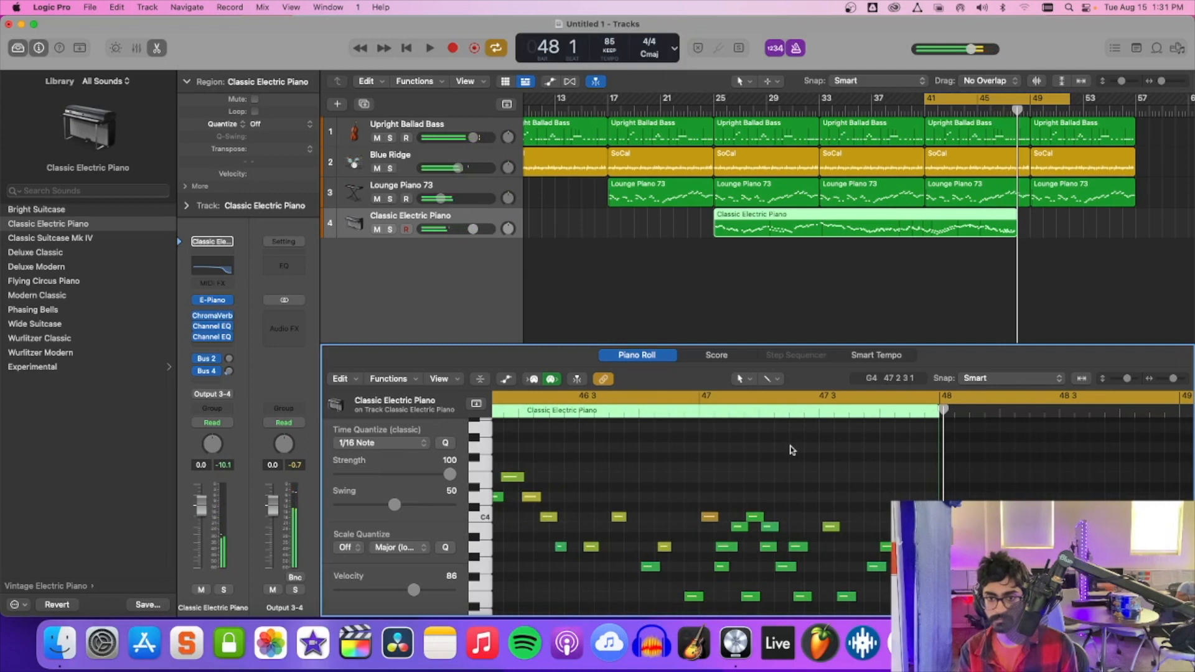
Audition individual notes of the solo's ending phrase in bar 47, and replay the section up to bar 49.
click(726, 548)
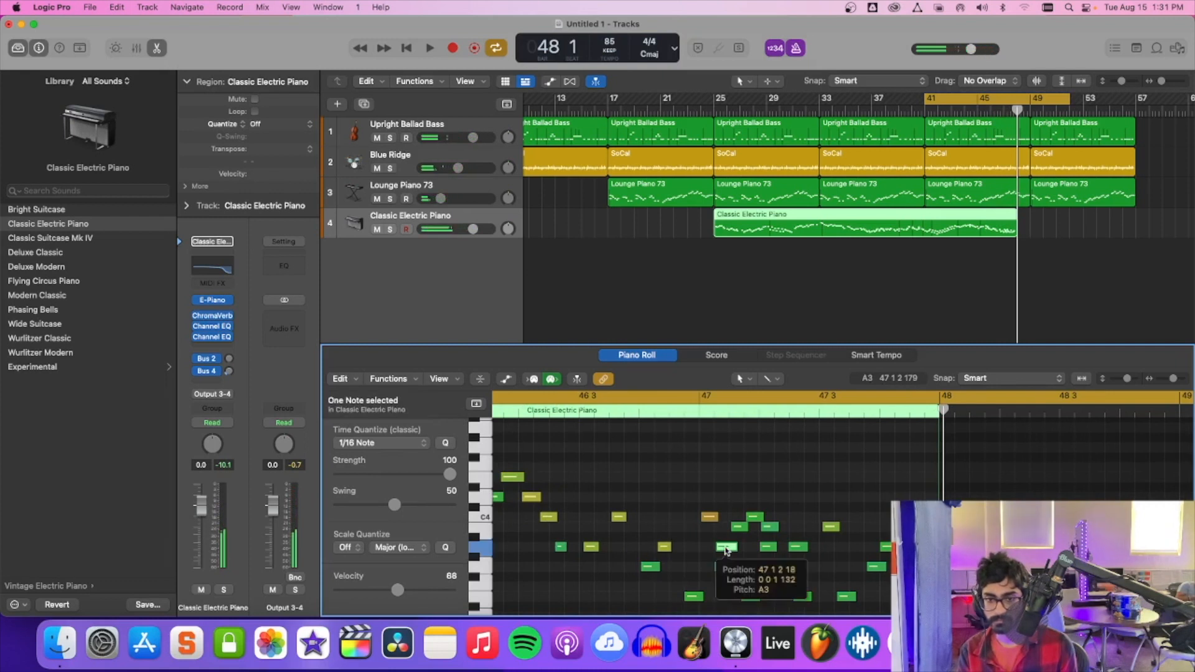
click(737, 528)
click(751, 518)
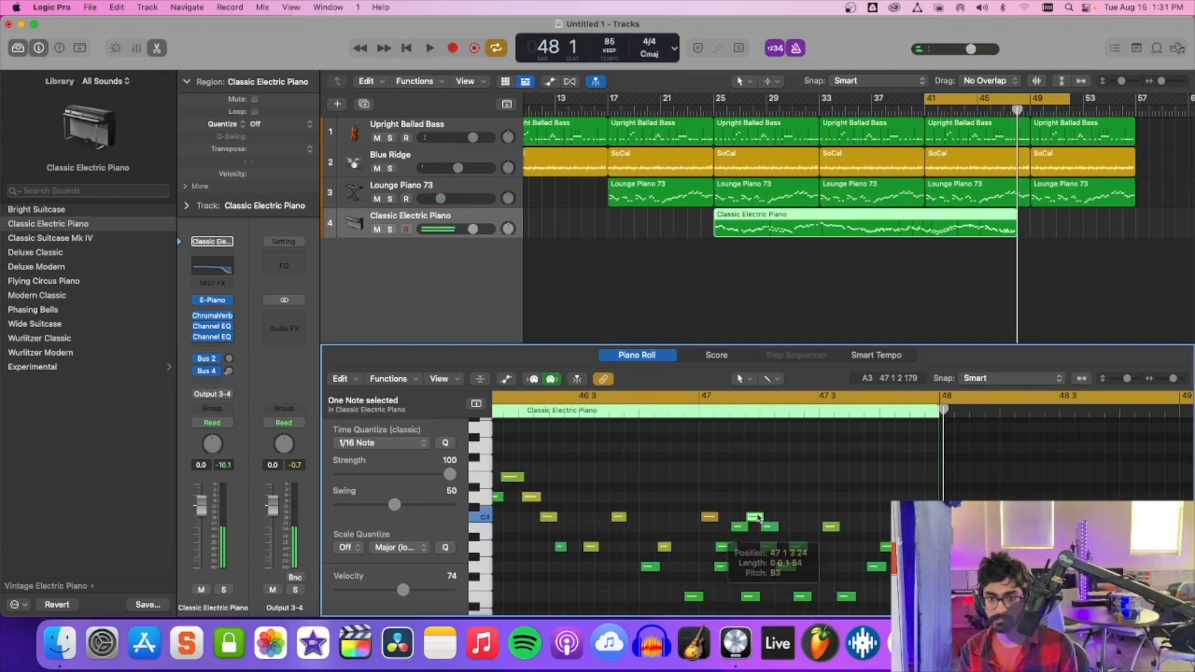
click(796, 549)
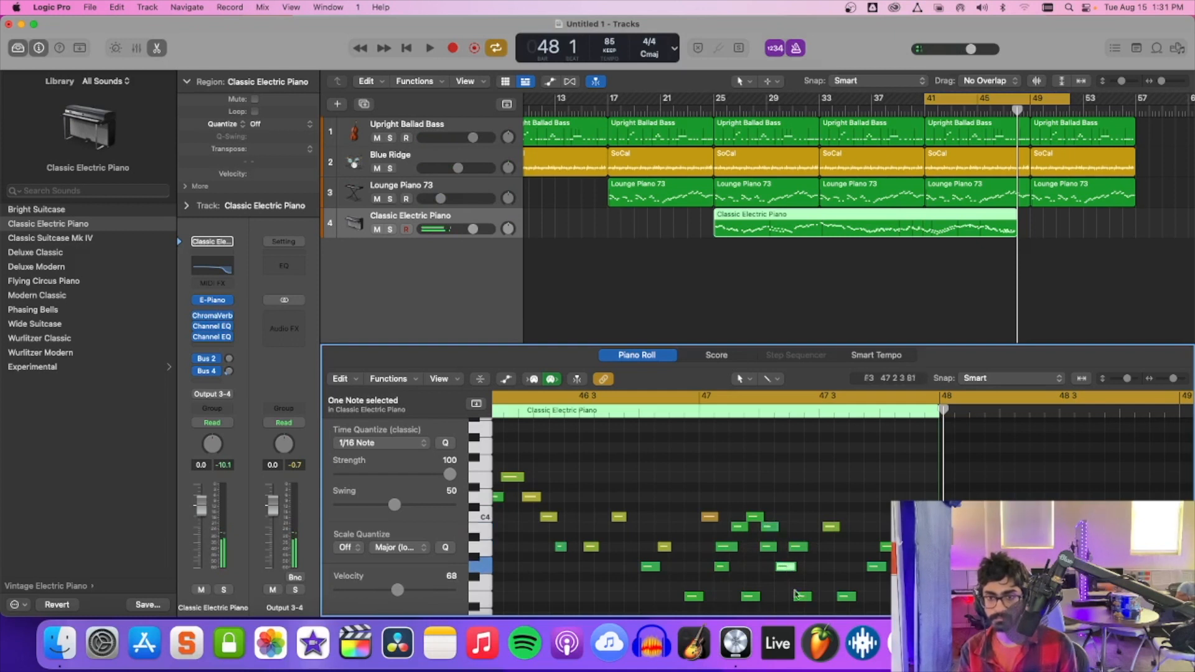
click(831, 529)
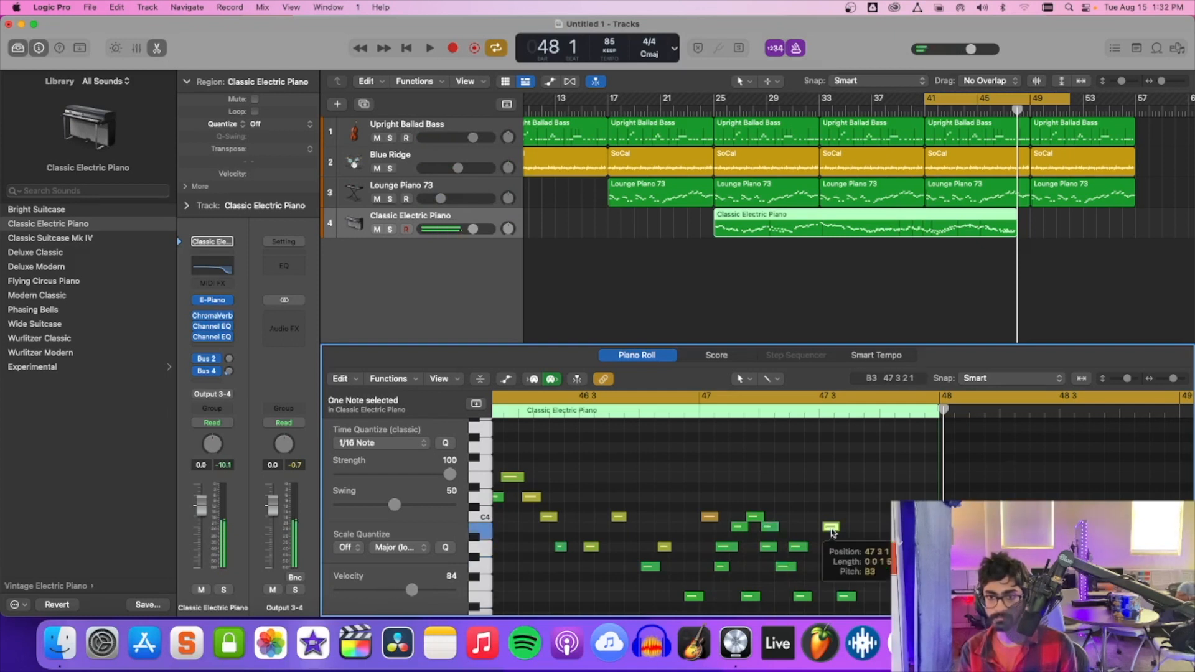
click(844, 595)
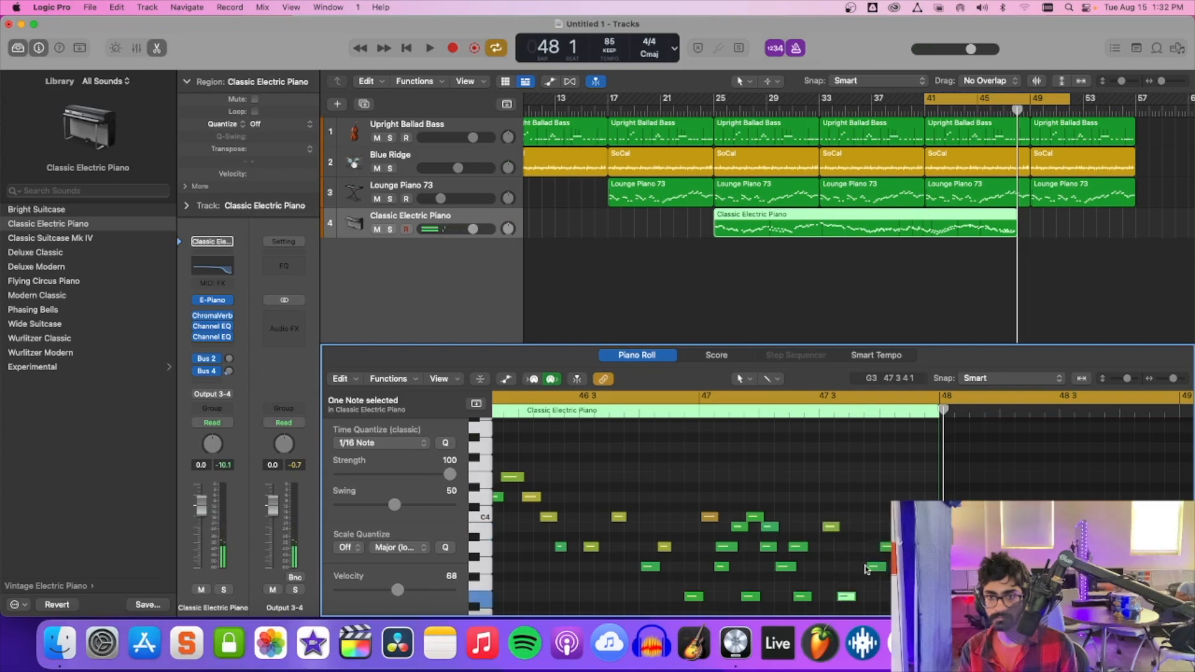
key(space)
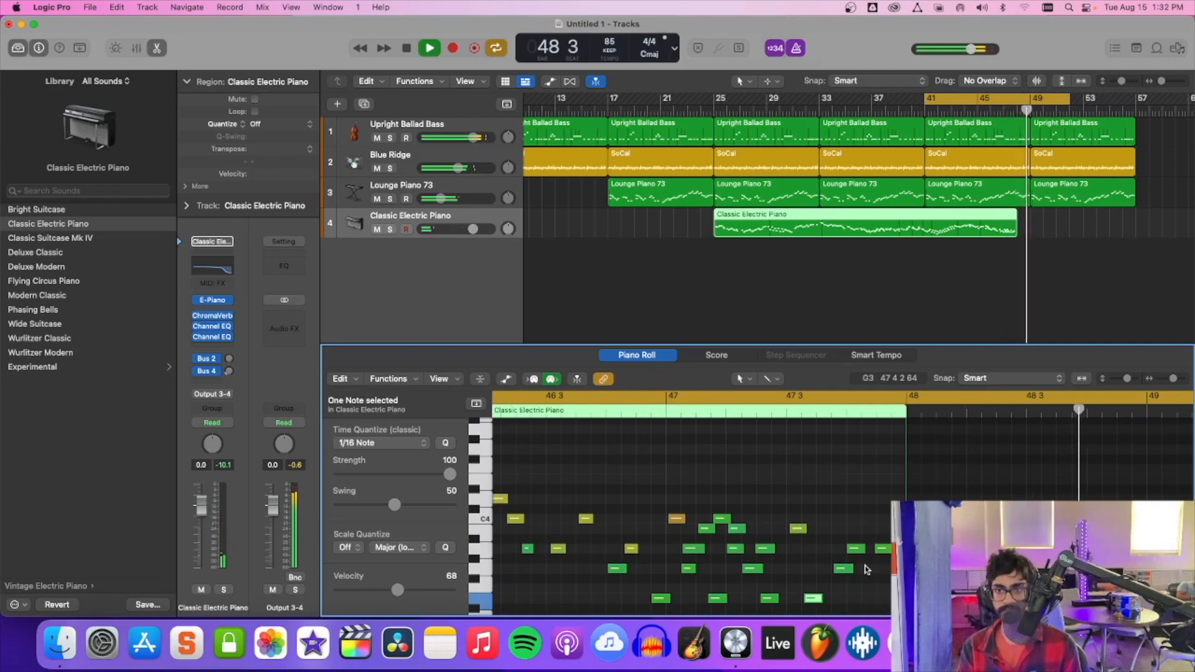
key(space)
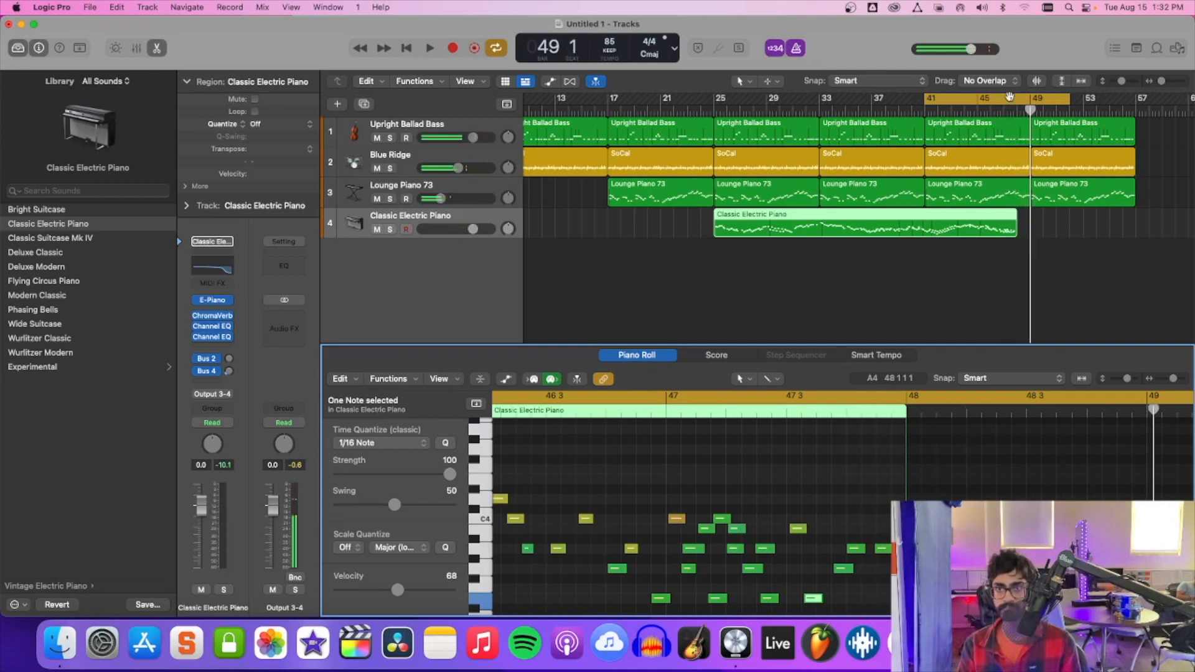
Move the cycle range to bars 49 to 57 and record another Classic Electric Piano part across it.
drag(979, 101, 1135, 101)
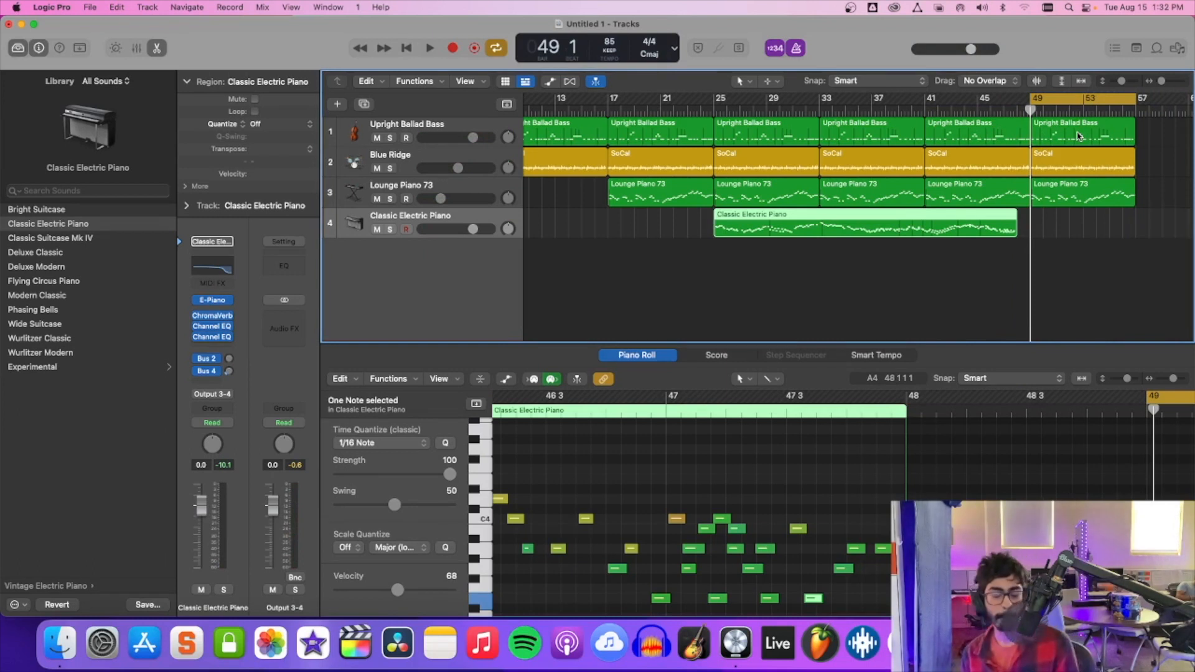
key(space)
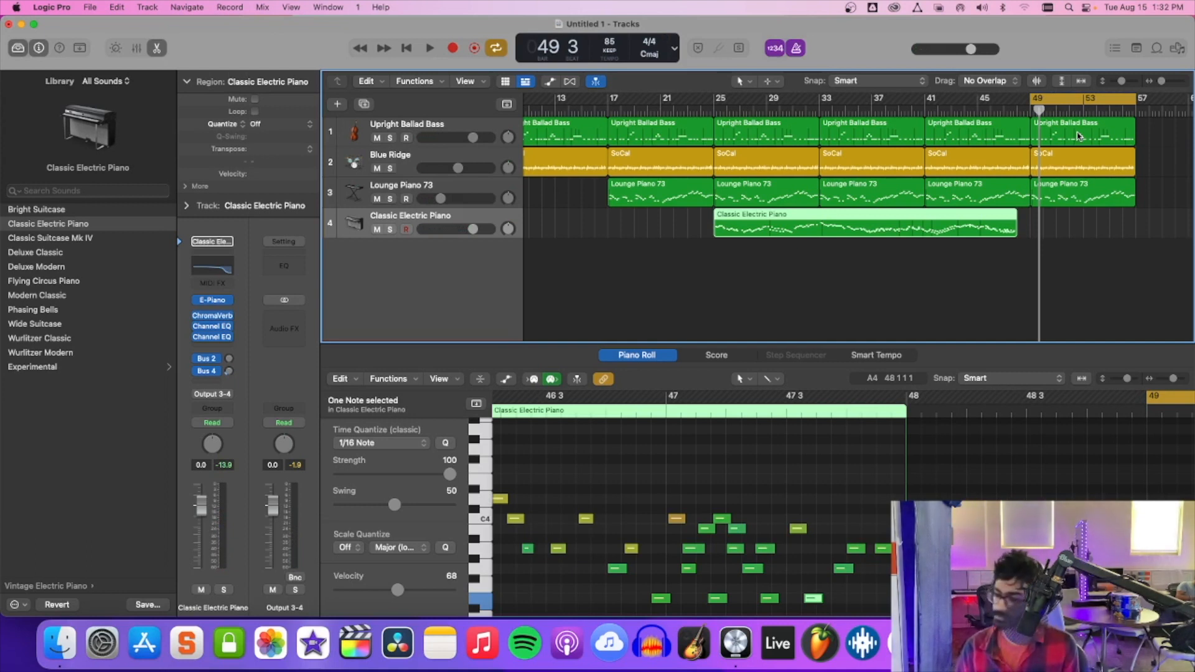
key(r)
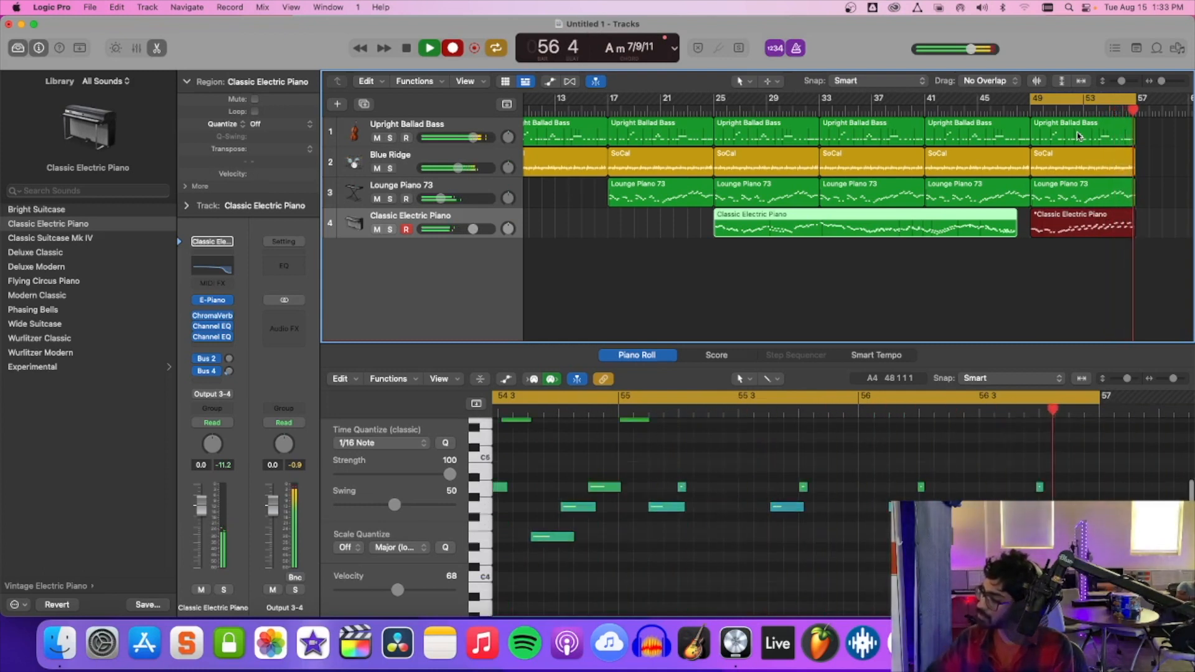
key(space)
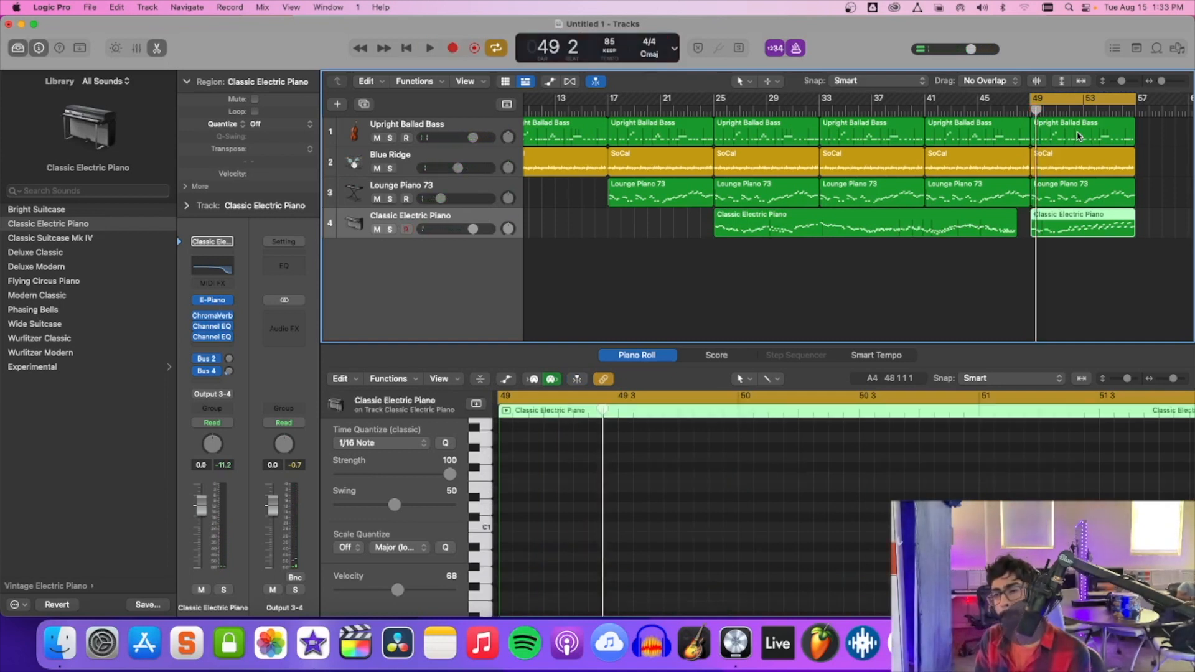
Play from bar 49, show track automation, and set the Output 3-4 channel's automation mode to Touch.
key(space)
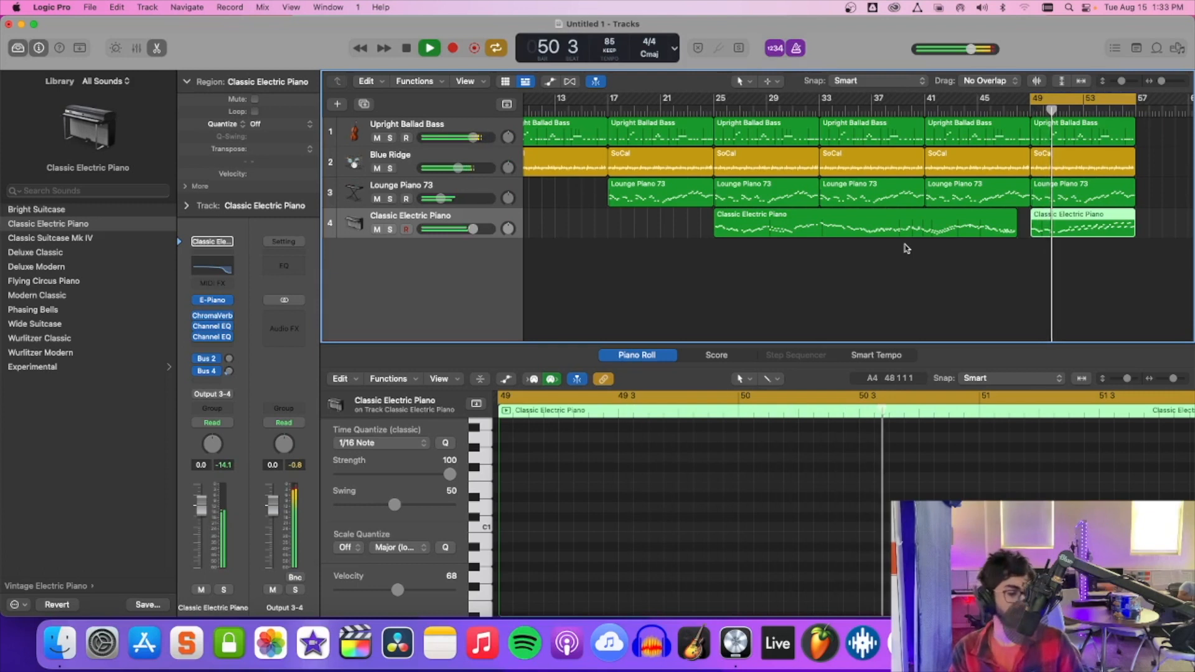
key(a)
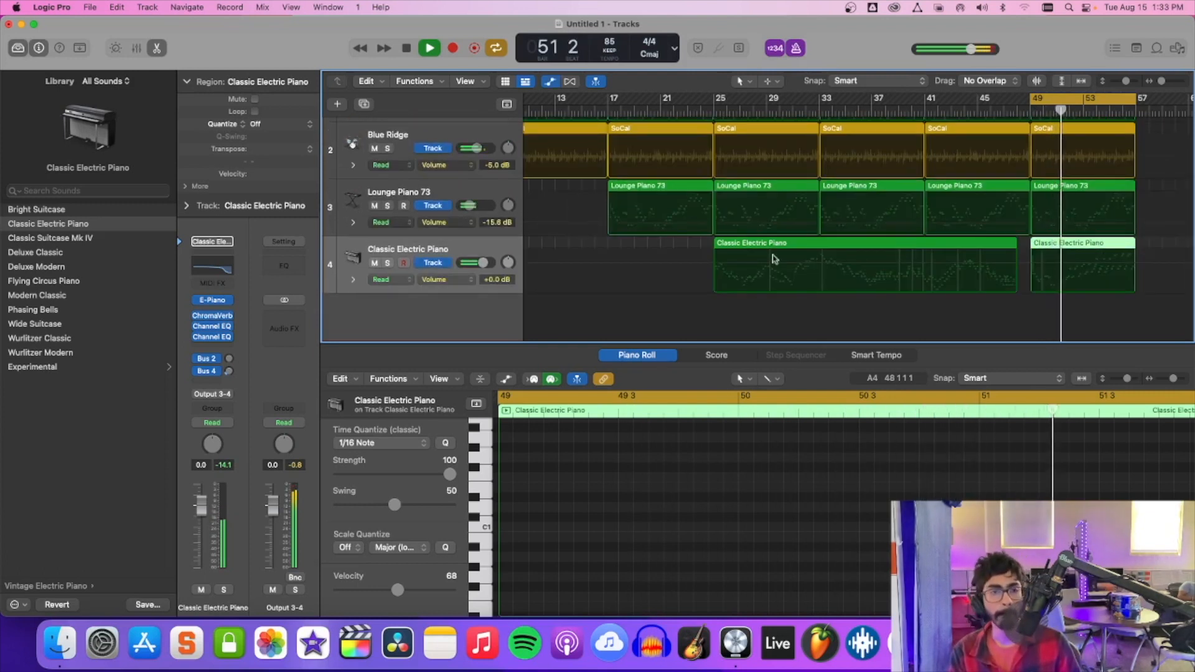
click(283, 423)
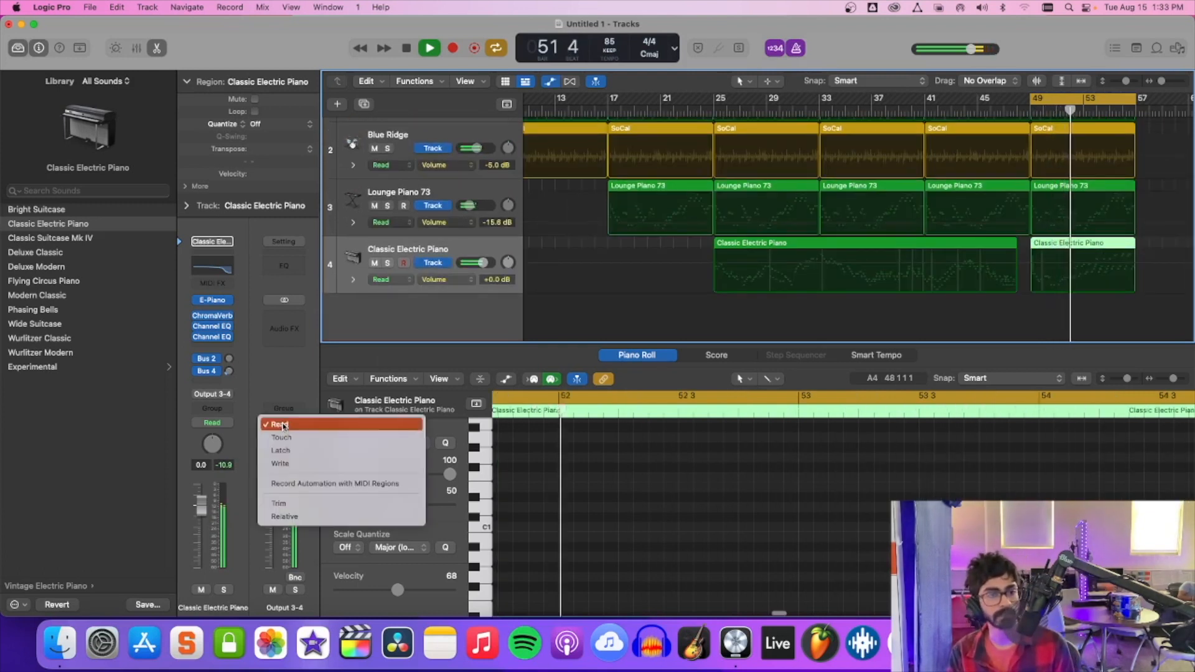
click(283, 441)
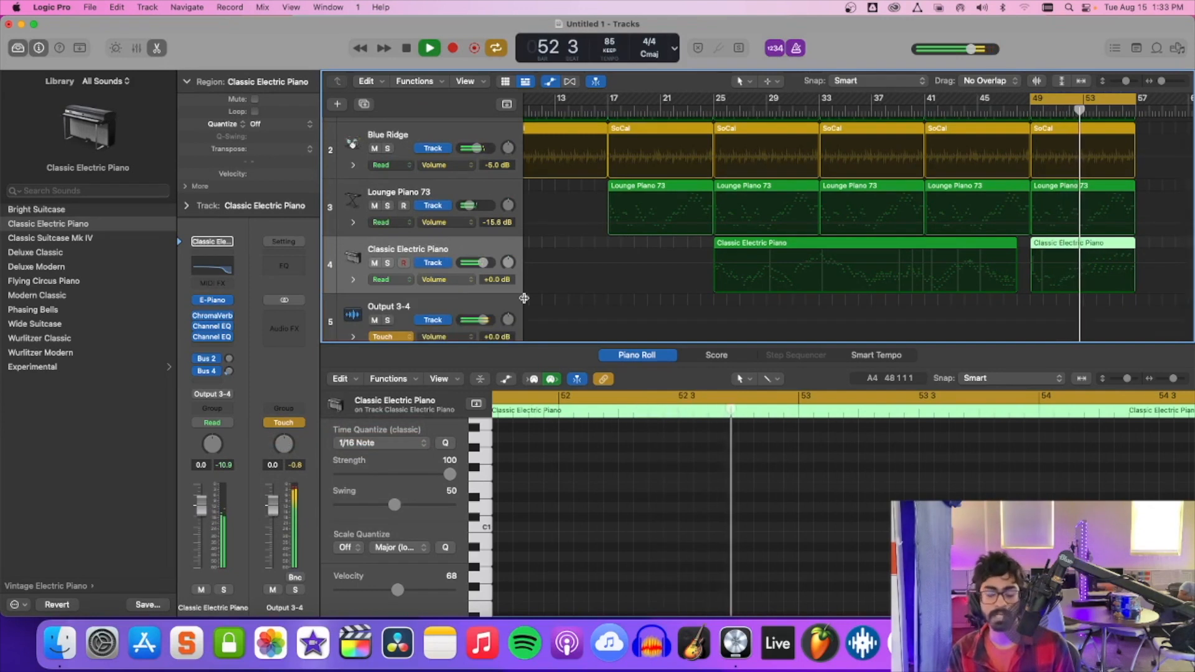
scroll(524, 298, down, 2)
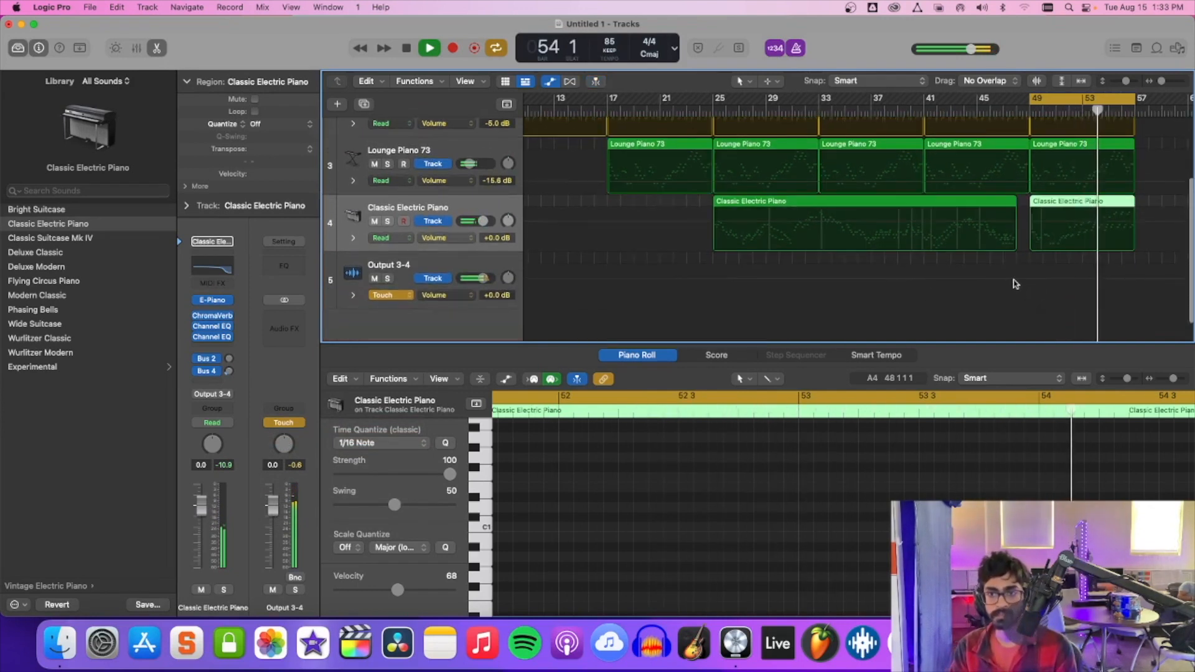
Add a volume fade-out on the Output 3-4 track from 0 dB near bar 48 to about -15.9 dB at bar 57, and audition it.
click(1016, 285)
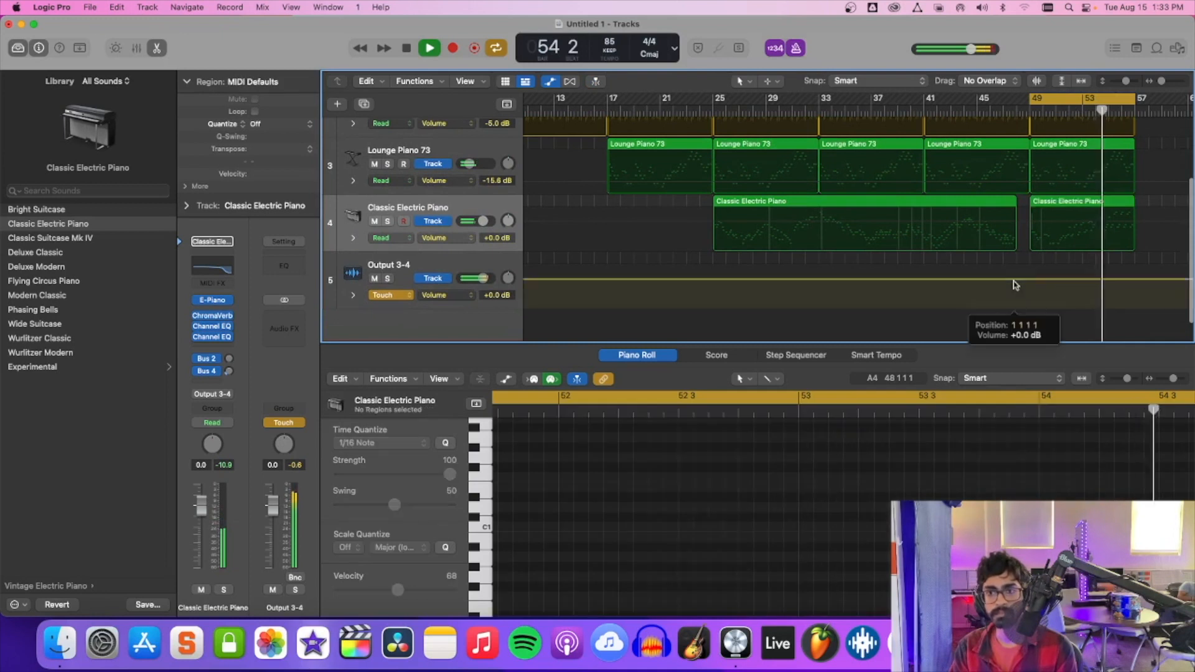
click(1136, 281)
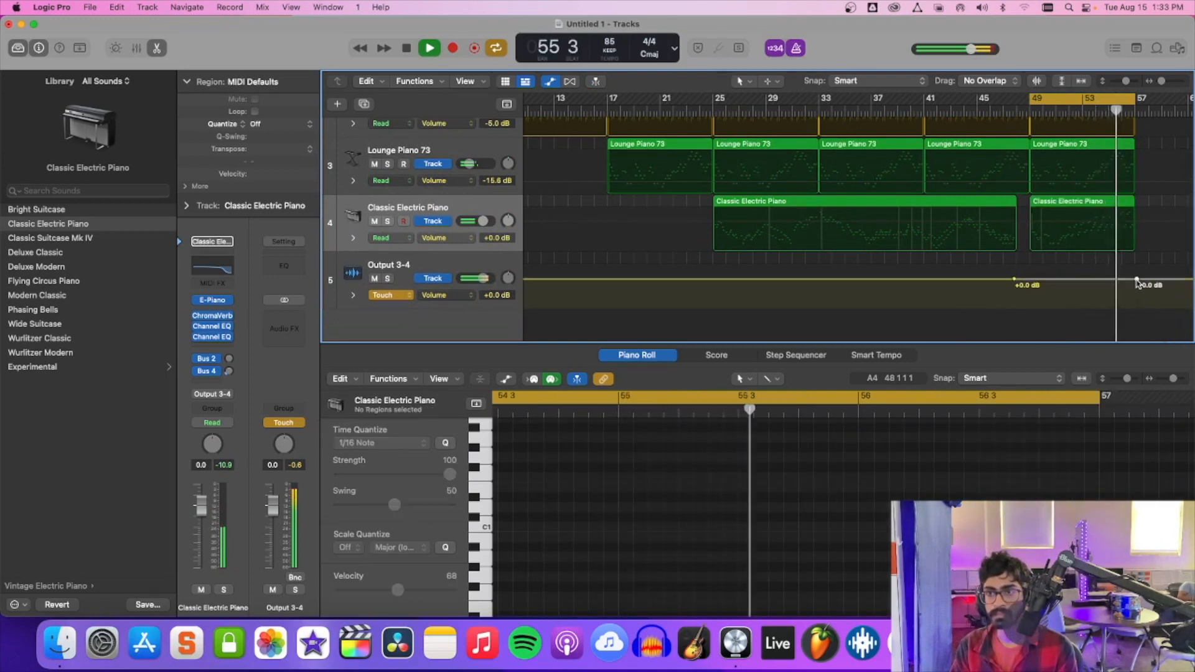
drag(1136, 281, 1138, 298)
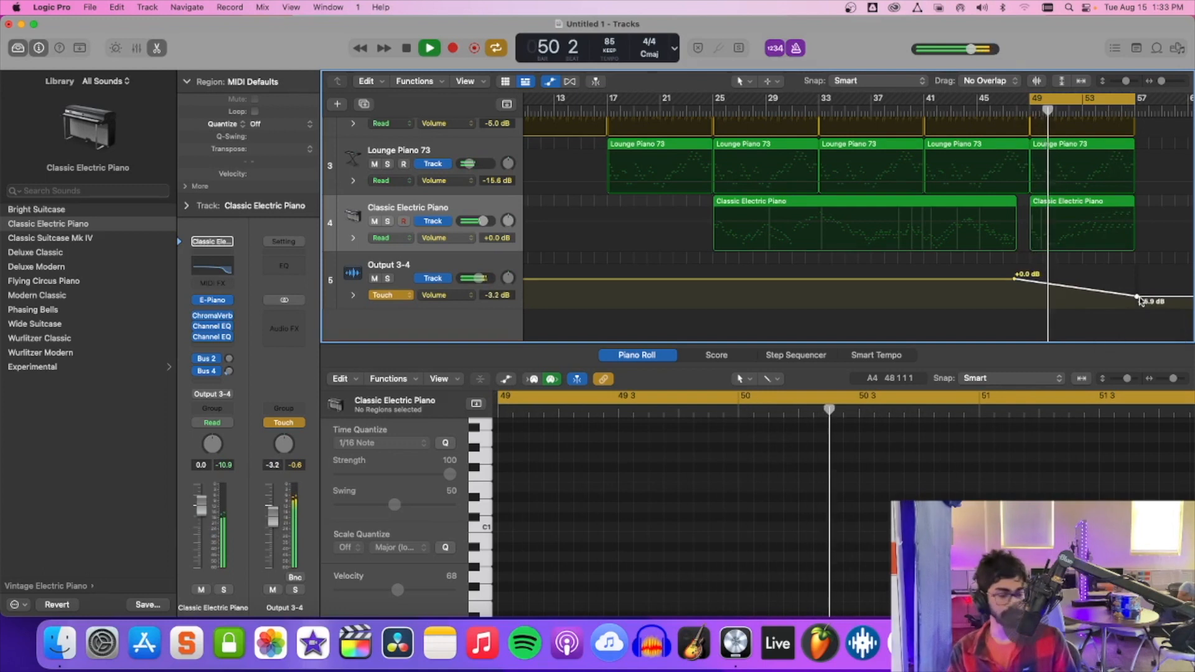
key(a)
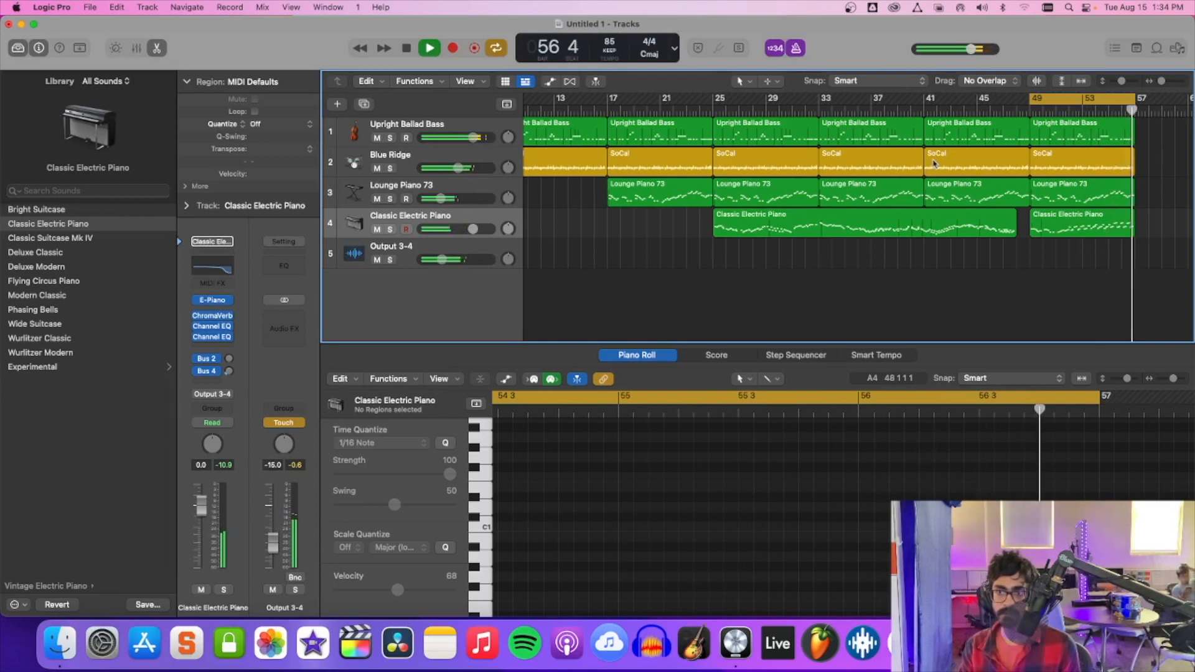
key(space)
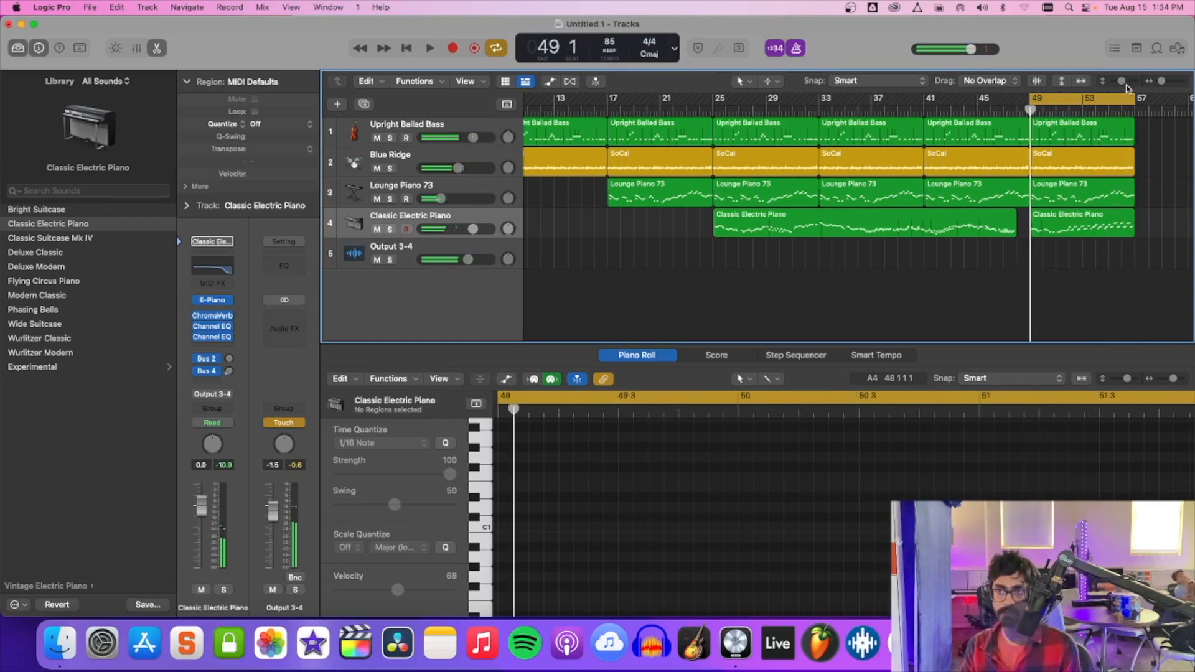
Extend the cycle end to bar 61, play the faded ending through, and pull the cycle end back to just past bar 58.
scroll(1133, 104, right, 5)
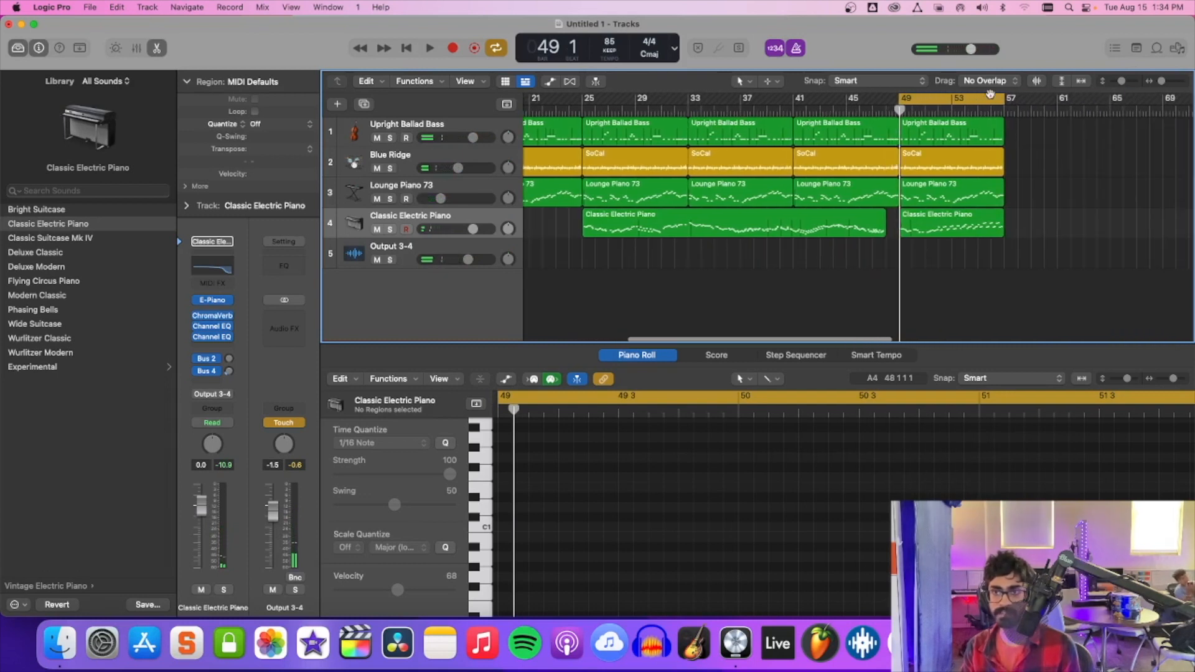
drag(1004, 101, 1062, 105)
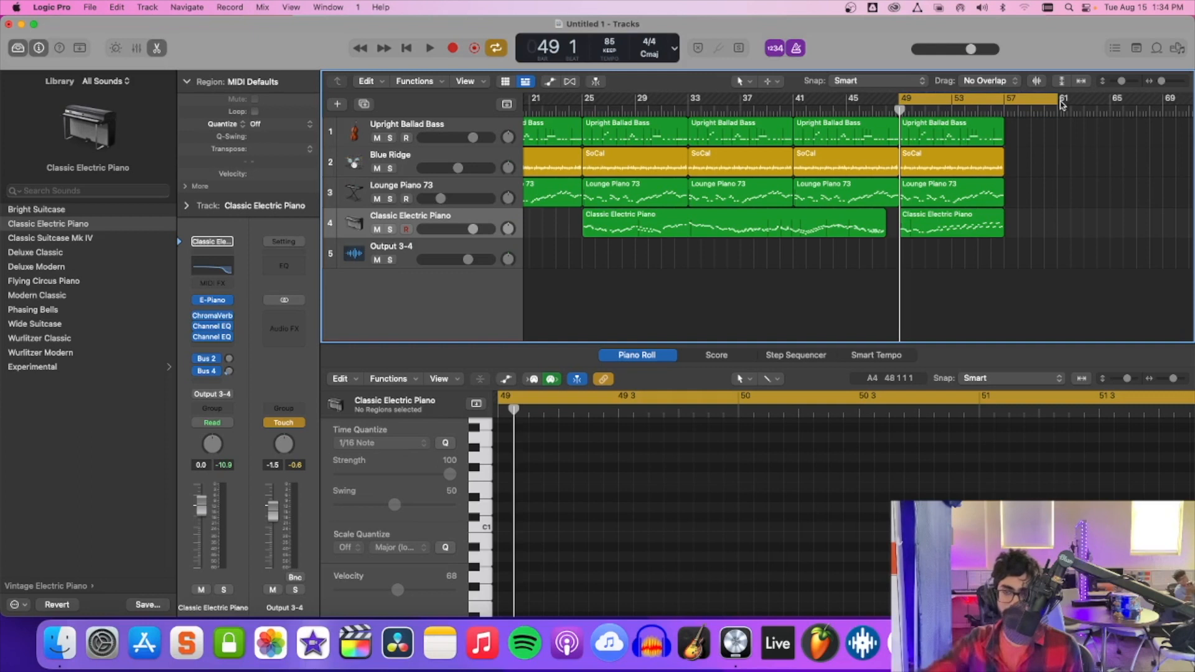
key(space)
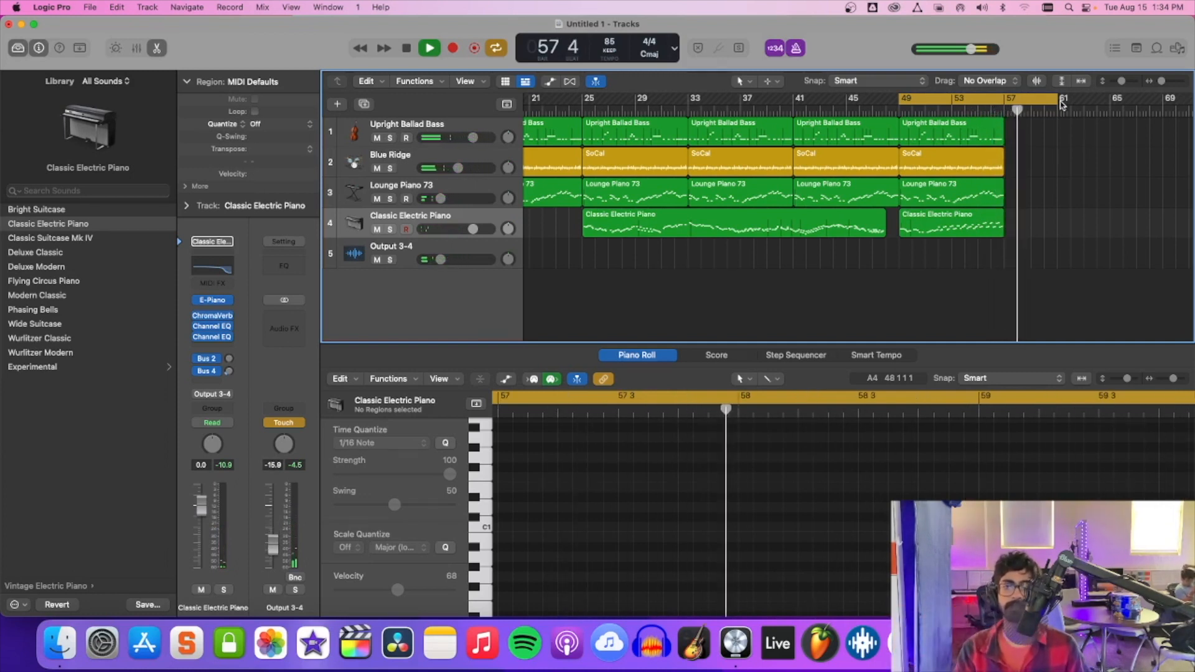
key(space)
drag(1058, 101, 1021, 101)
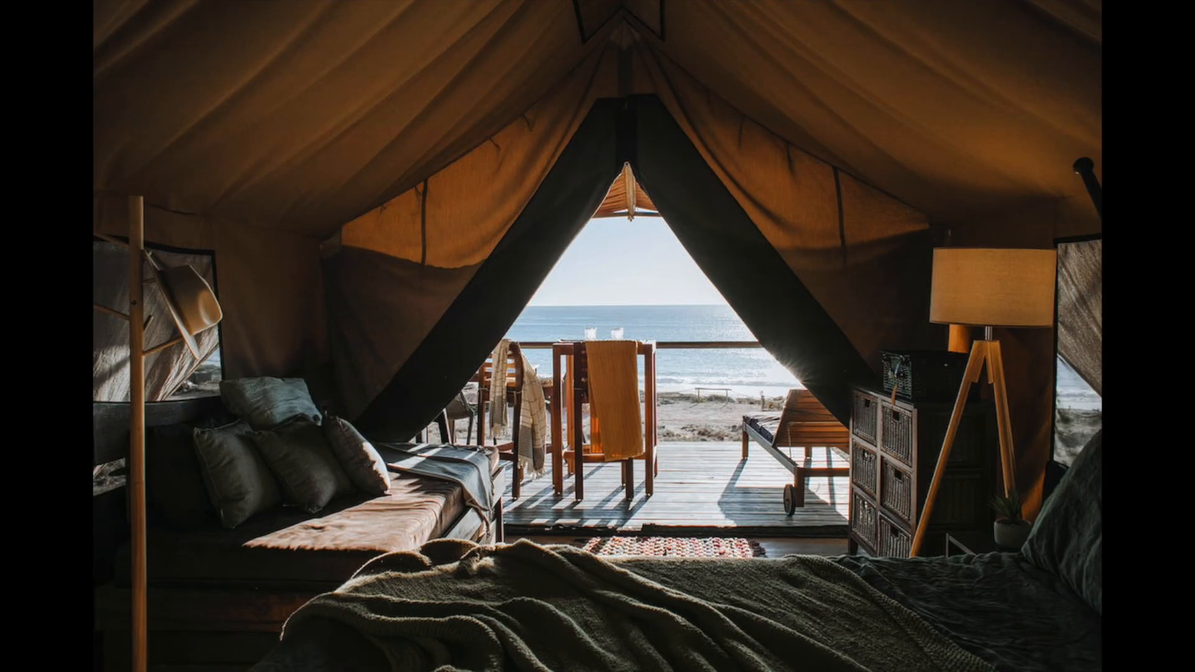